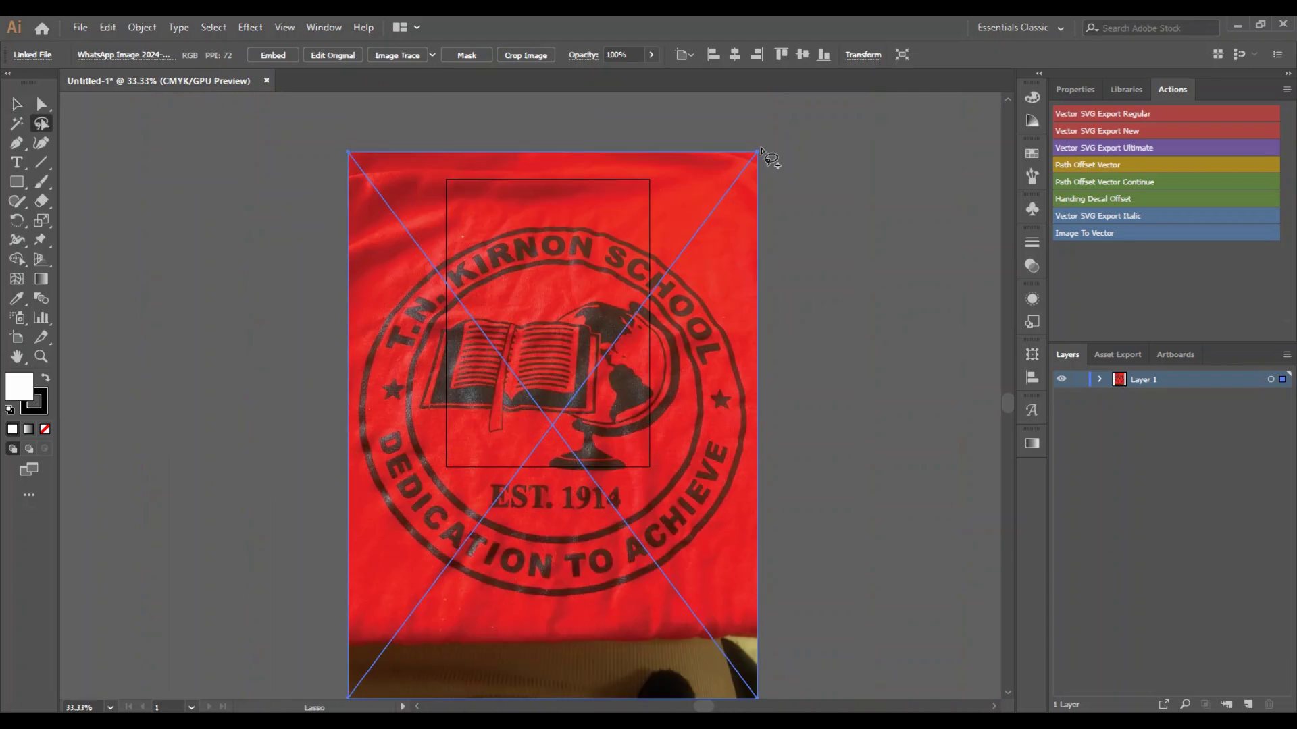
Step: Scale the placed emblem photo down and reposition it over the artboard
{"action": "left_click_drag", "start_coordinate": [590, 286], "coordinate": [543, 336]}
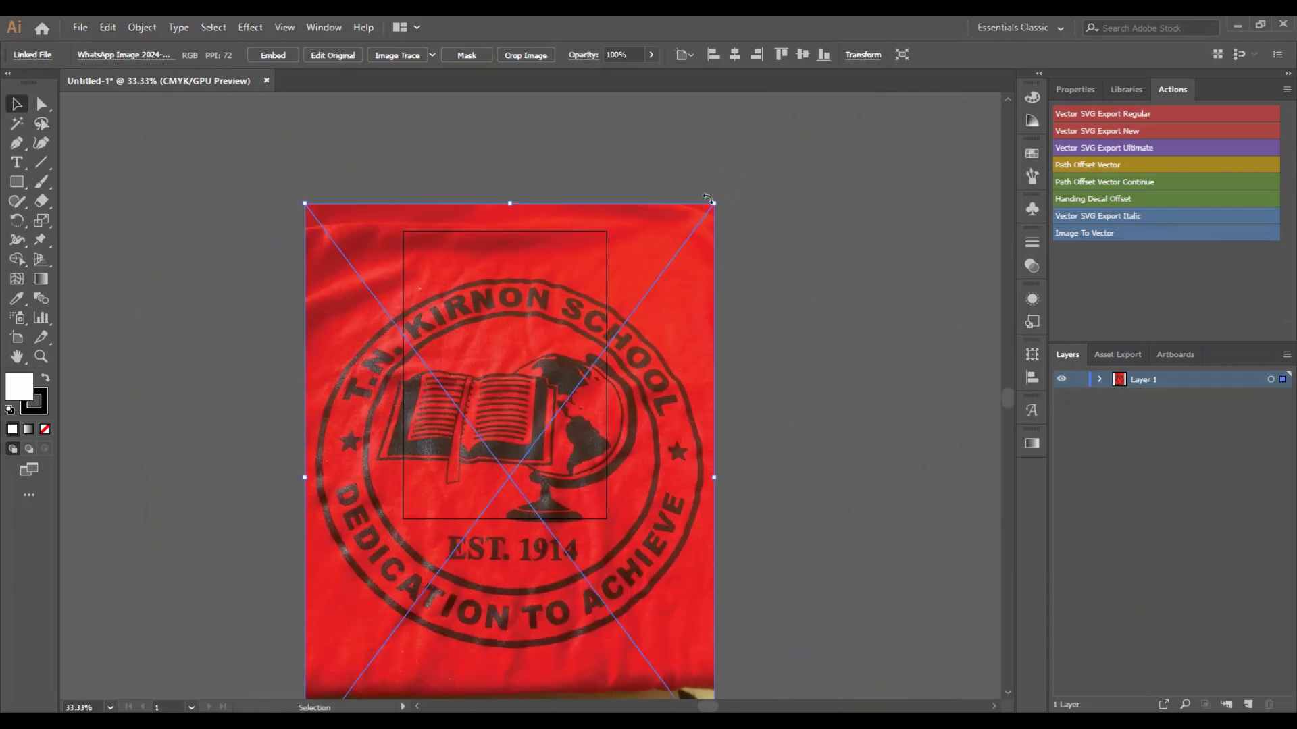
{"action": "left_click_drag", "start_coordinate": [707, 197], "coordinate": [587, 375]}
{"action": "left_click_drag", "start_coordinate": [445, 571], "coordinate": [505, 391]}
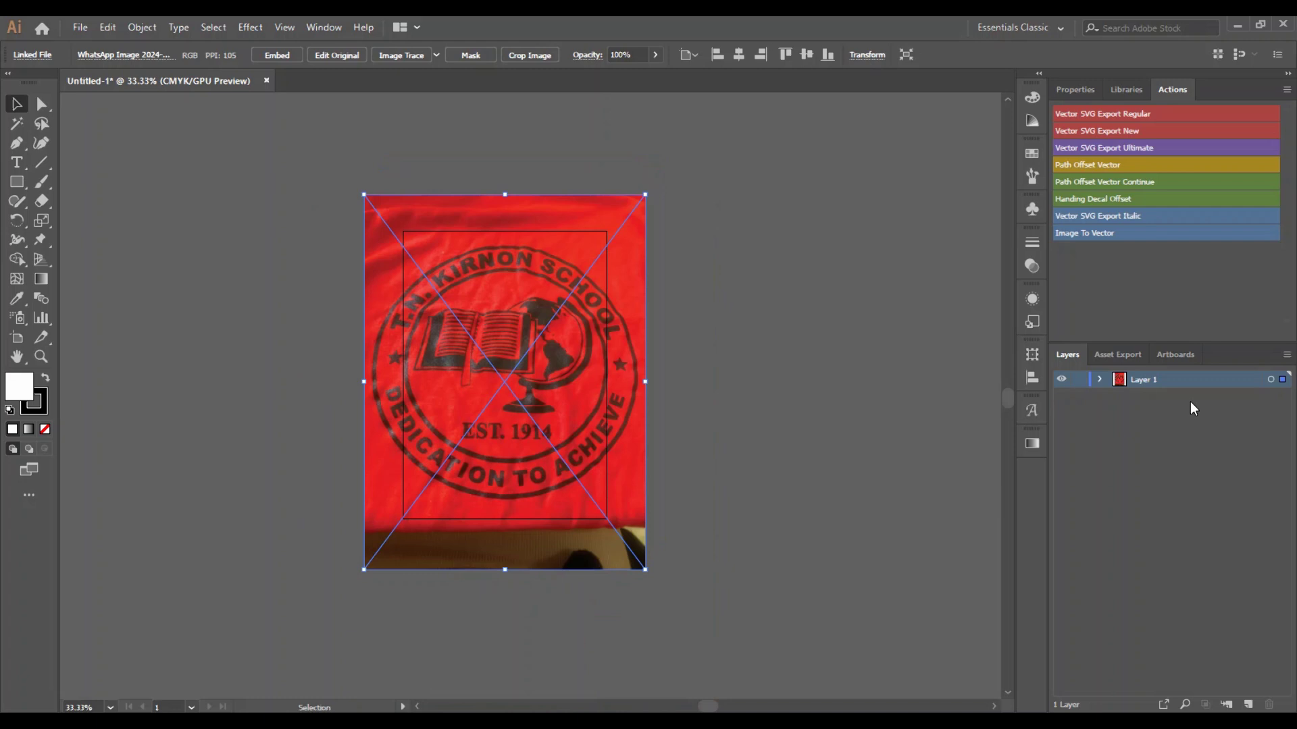
Step: Lock the photo's layer and add a new layer above it for tracing
{"action": "left_click", "coordinate": [1080, 380]}
{"action": "left_click", "coordinate": [1248, 705]}
{"action": "left_click", "coordinate": [42, 357]}
{"action": "left_click", "coordinate": [538, 433]}
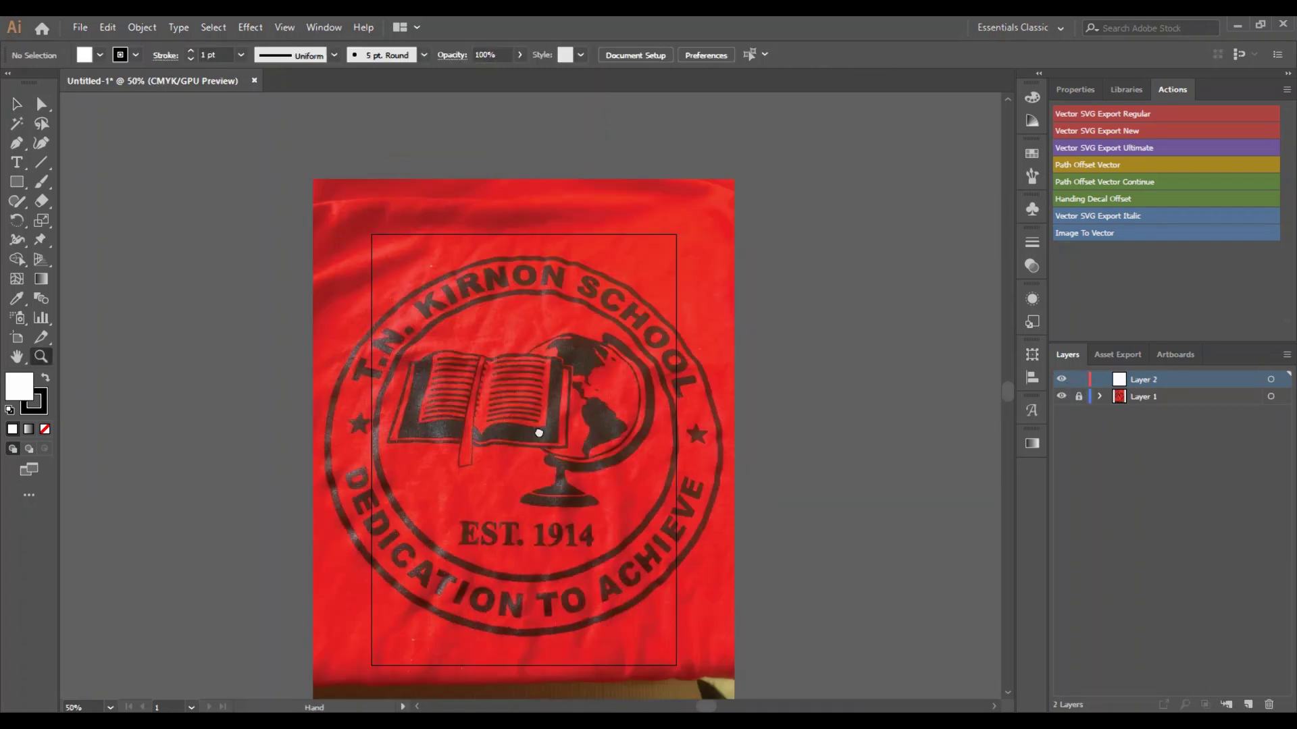
Step: Set the stroke color to a bright green in the color picker
{"action": "left_click", "coordinate": [35, 404]}
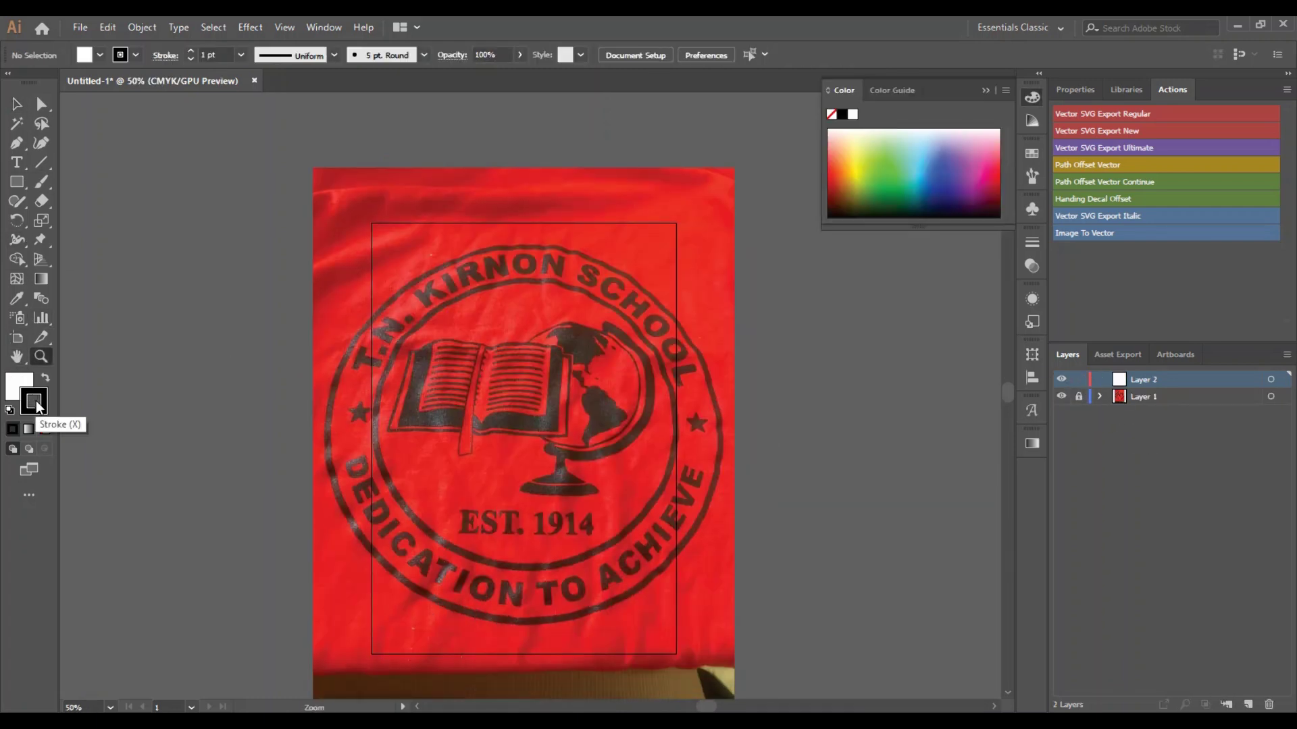
{"action": "double_click", "coordinate": [36, 403]}
{"action": "left_click", "coordinate": [255, 210]}
{"action": "left_click_drag", "start_coordinate": [325, 214], "coordinate": [293, 212]}
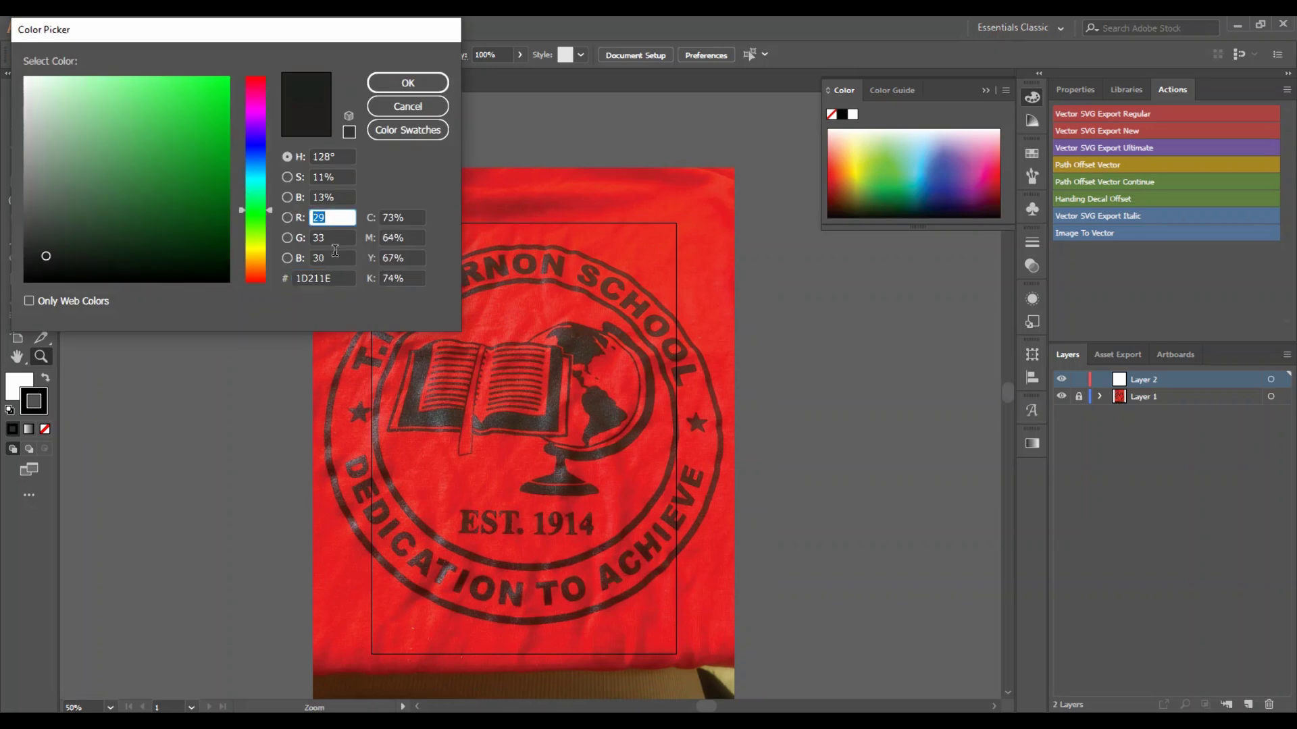
{"action": "left_click_drag", "start_coordinate": [191, 130], "coordinate": [245, 67]}
{"action": "left_click", "coordinate": [433, 81]}
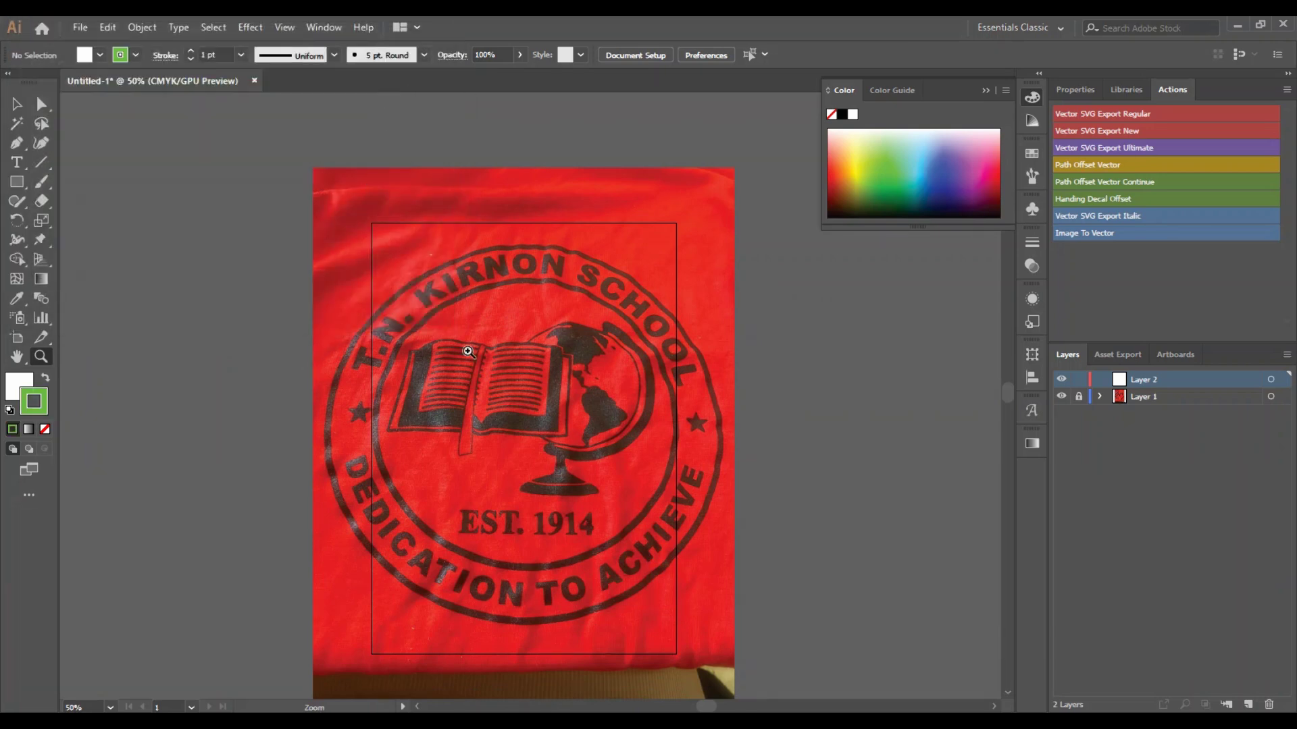
Step: Draw a circle about 218 mm in diameter centered on the emblem, along the lettering's inner edge, and remove its fill
{"action": "left_click_drag", "start_coordinate": [17, 182], "coordinate": [88, 218]}
{"action": "left_click_drag", "start_coordinate": [524, 432], "coordinate": [682, 561]}
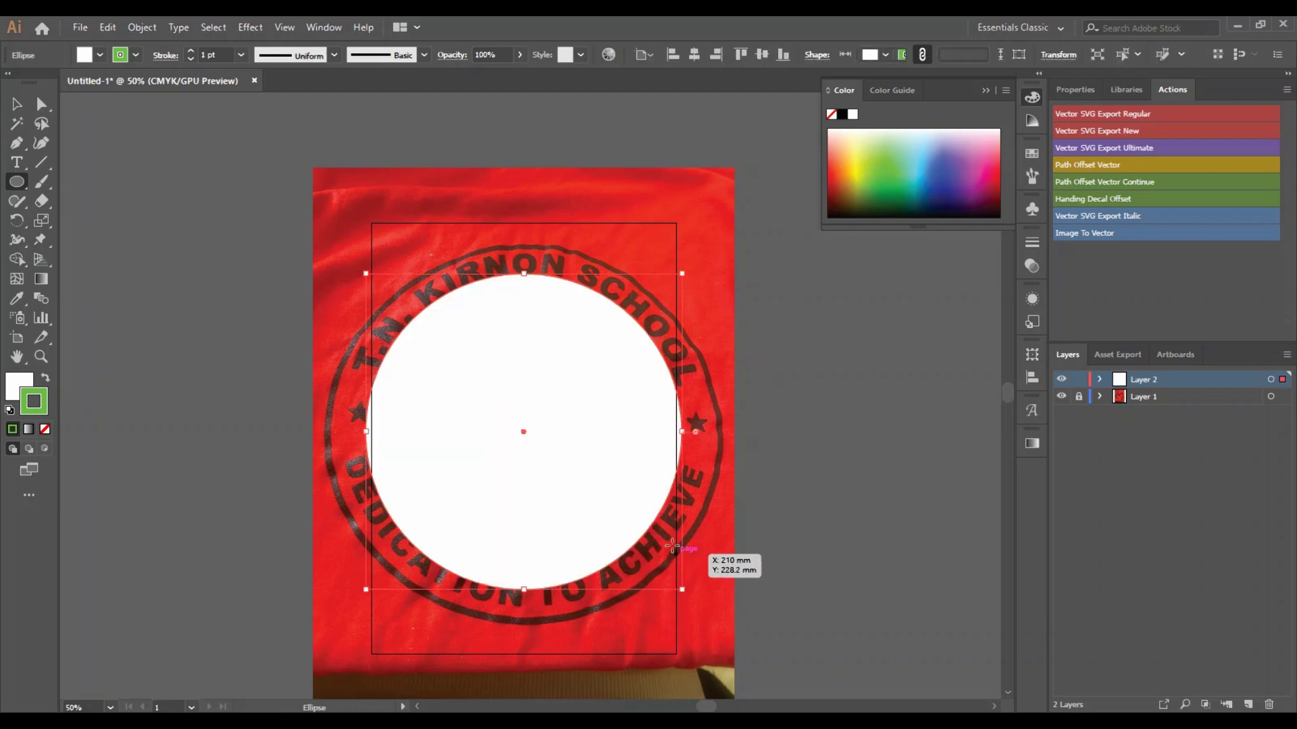
{"action": "key", "text": "v"}
{"action": "left_click", "coordinate": [26, 386]}
{"action": "left_click", "coordinate": [45, 429]}
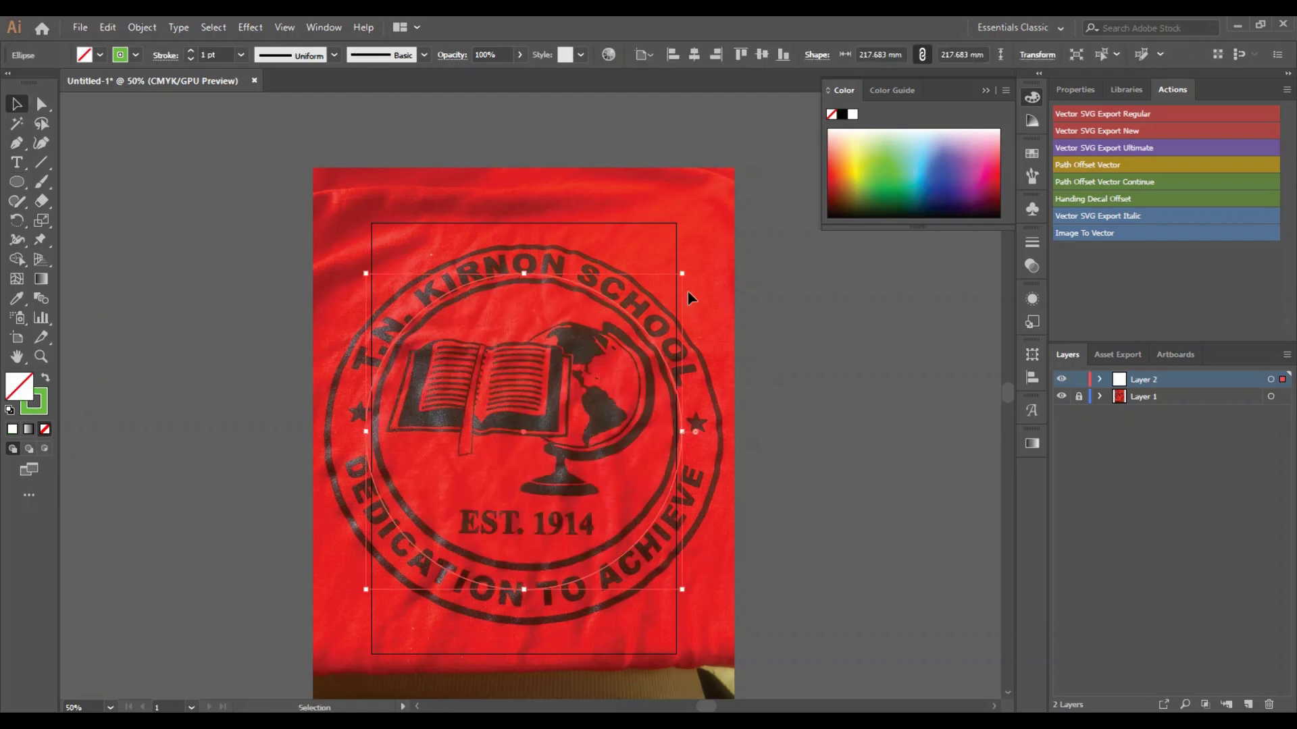
{"action": "left_click", "coordinate": [688, 291]}
{"action": "left_click", "coordinate": [645, 362]}
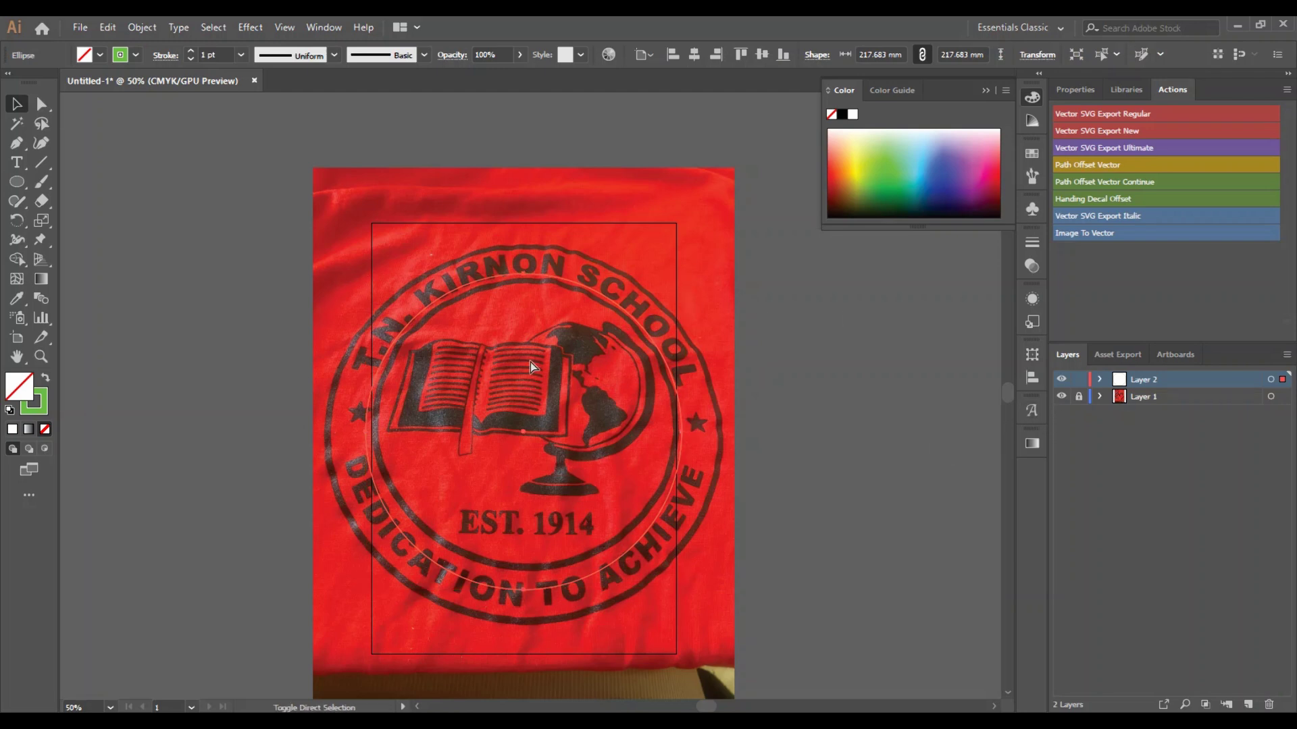
{"action": "left_click", "coordinate": [23, 169]}
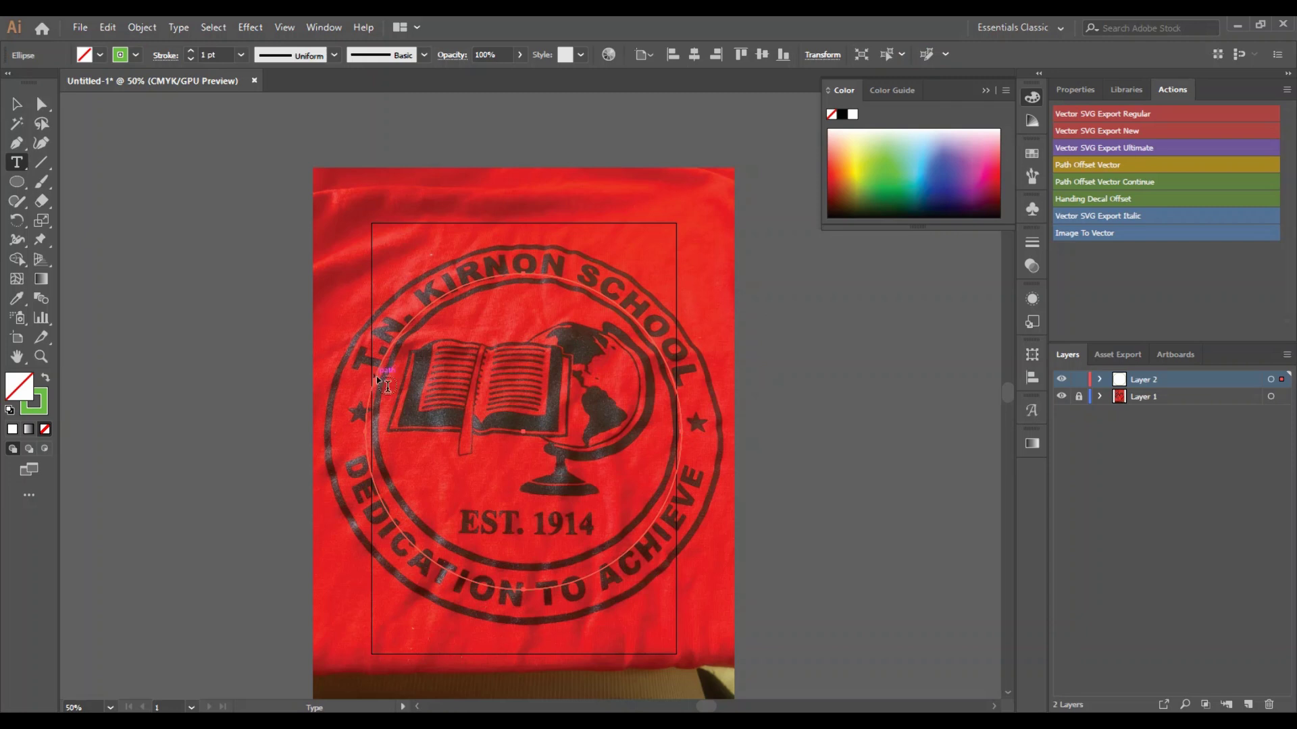
{"action": "left_click", "coordinate": [900, 150]}
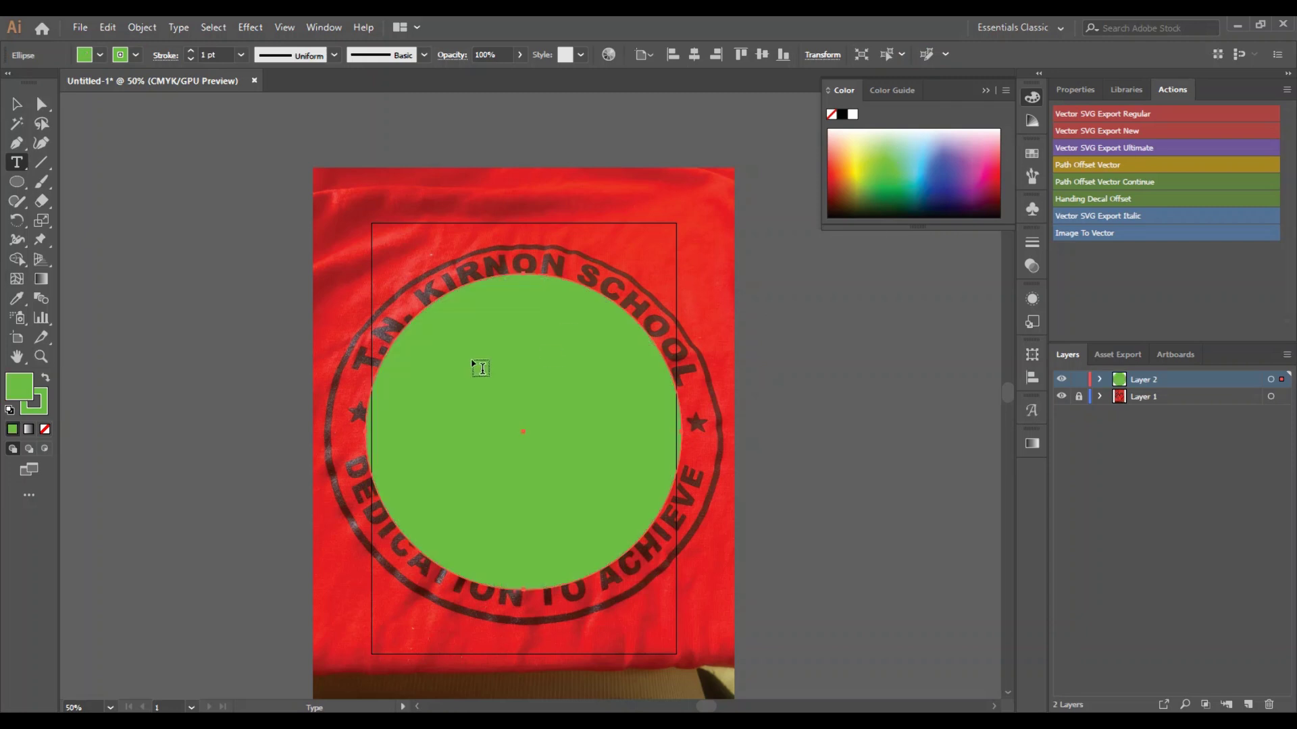
{"action": "key", "text": "ctrl+z"}
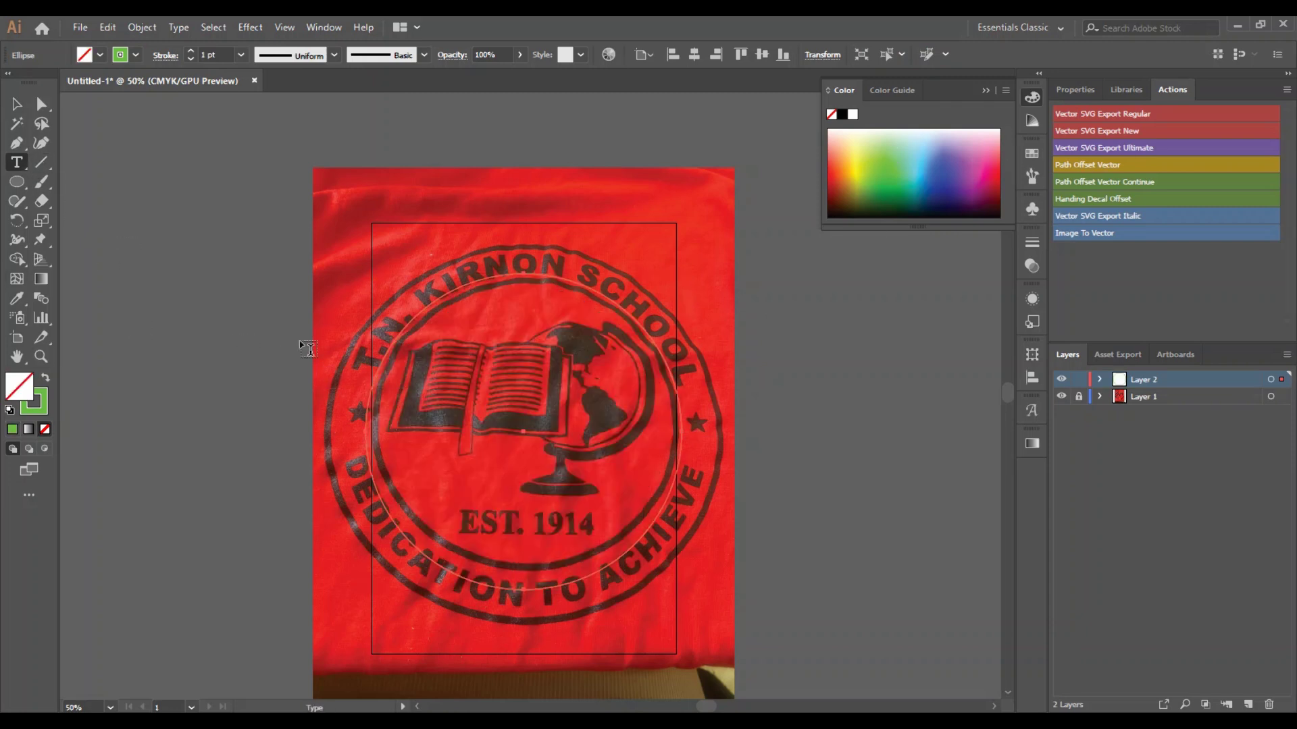
{"action": "left_click_drag", "start_coordinate": [17, 168], "coordinate": [114, 200]}
{"action": "left_click", "coordinate": [386, 404]}
{"action": "key", "text": "BackSpace"}
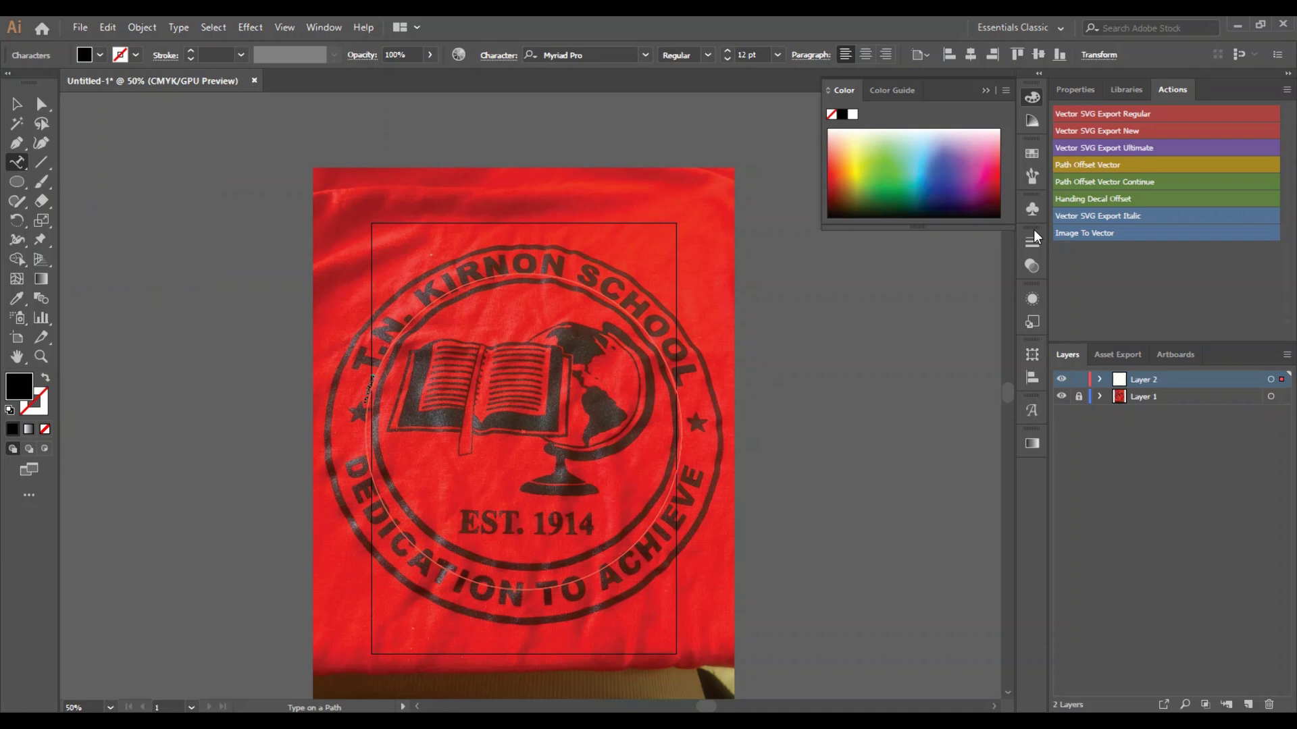
Step: Format the curved text with a light green fill, the Arial Black font and a size of 72 pt
{"action": "left_click", "coordinate": [99, 55]}
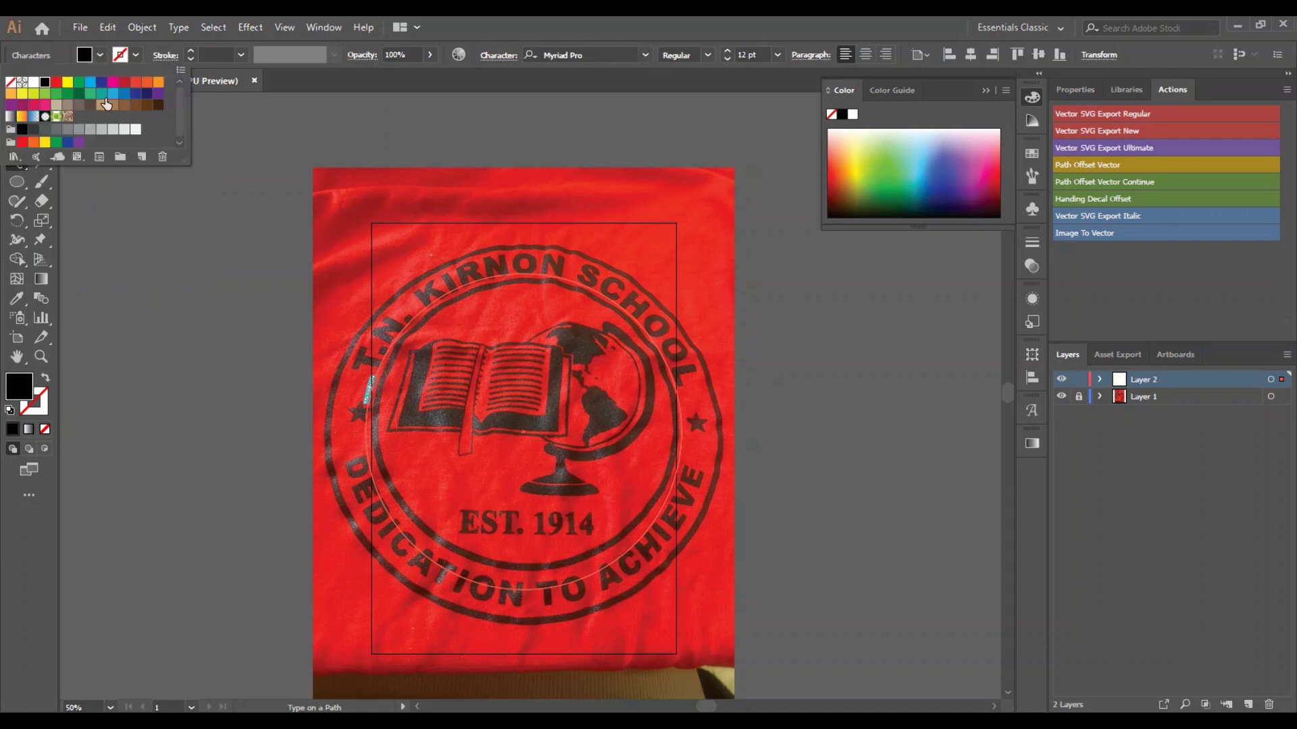
{"action": "left_click", "coordinate": [45, 94]}
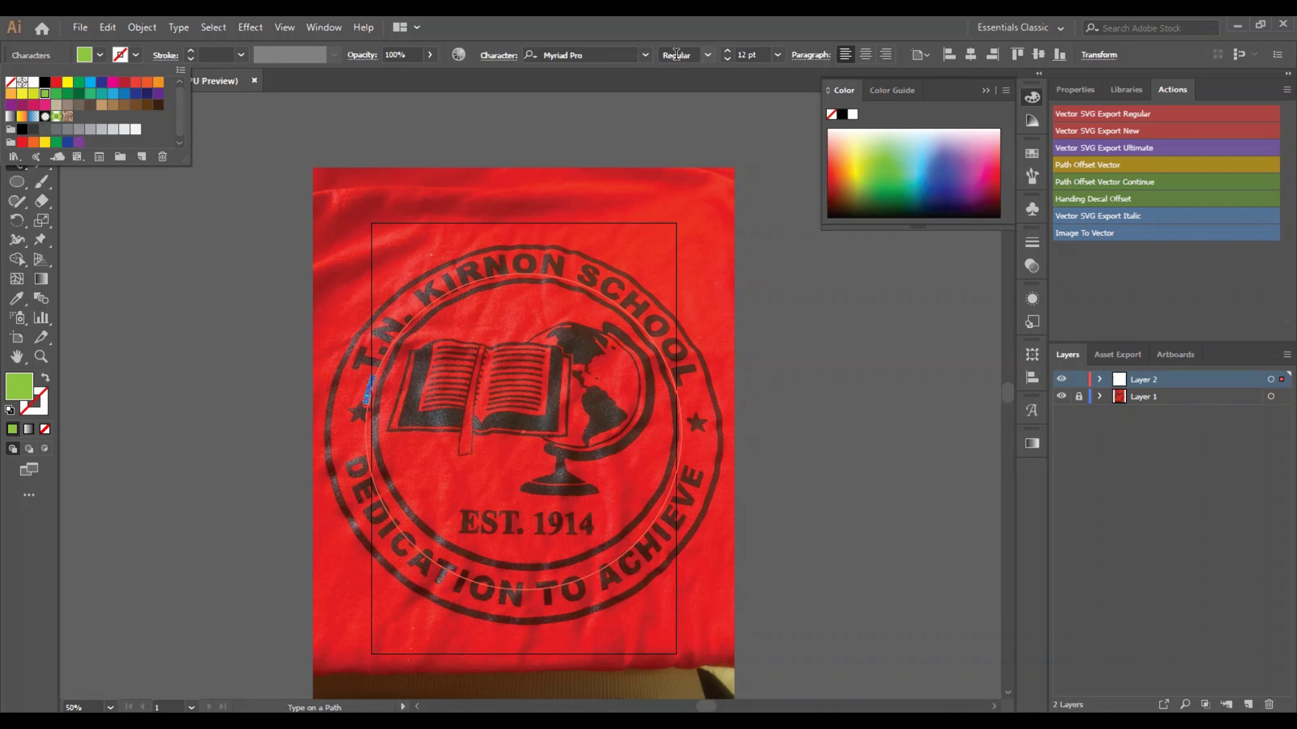
{"action": "left_click", "coordinate": [594, 54]}
{"action": "type", "text": "arial"}
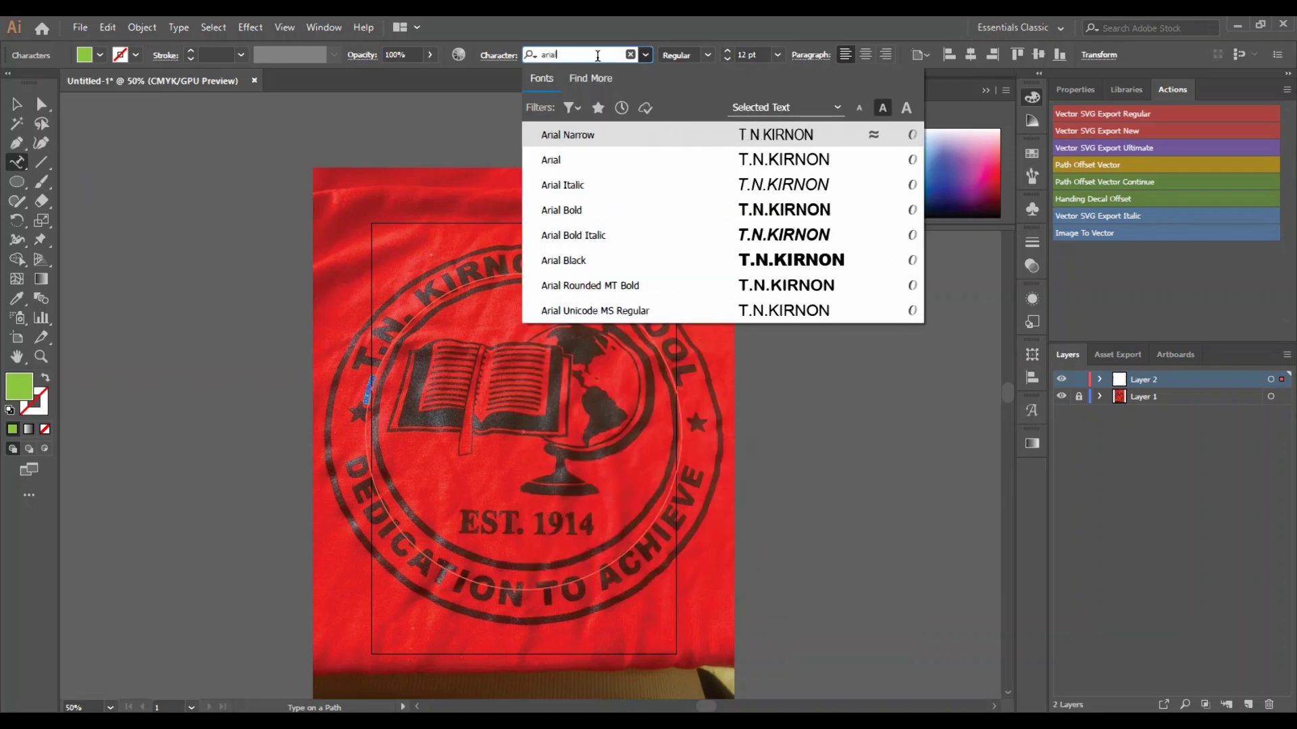
{"action": "left_click", "coordinate": [635, 262]}
{"action": "left_click", "coordinate": [778, 54]}
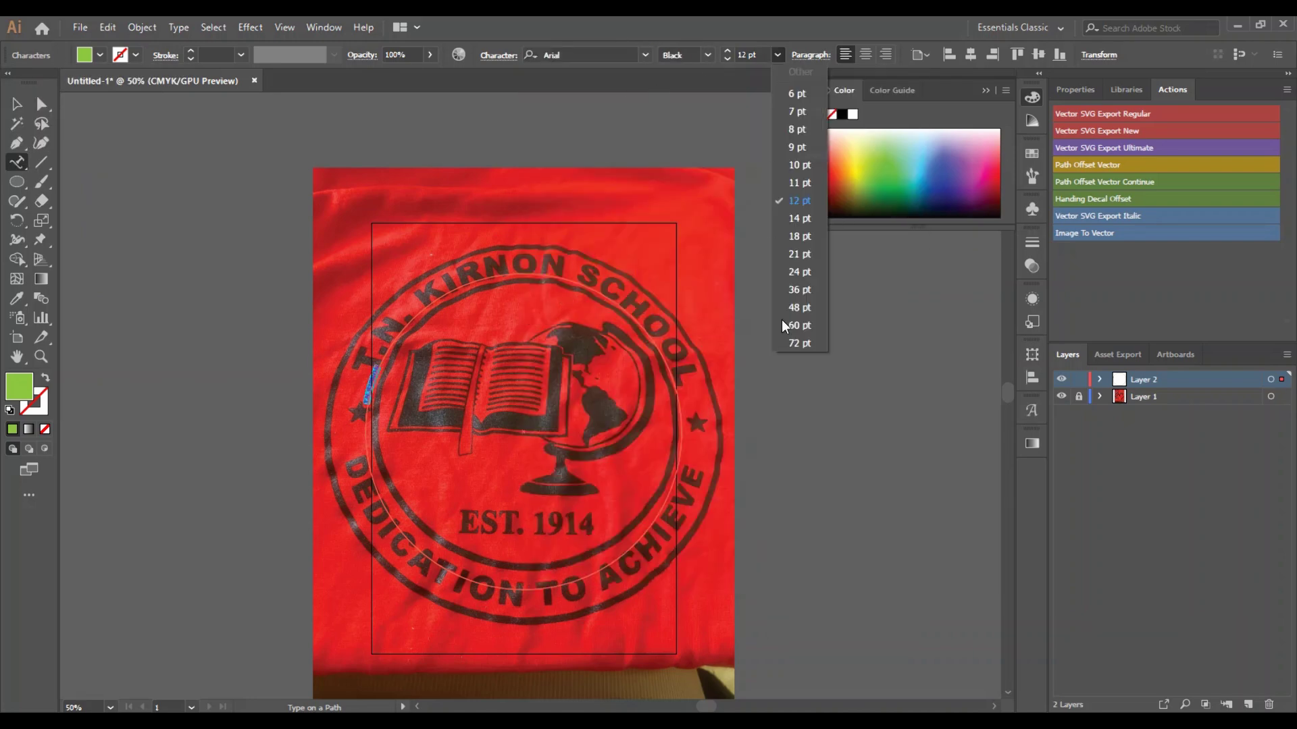
{"action": "left_click", "coordinate": [798, 355]}
Step: Append "SCHOOL" in capitals after "T.N.KIRNON" in the curved text
{"action": "left_click", "coordinate": [578, 293]}
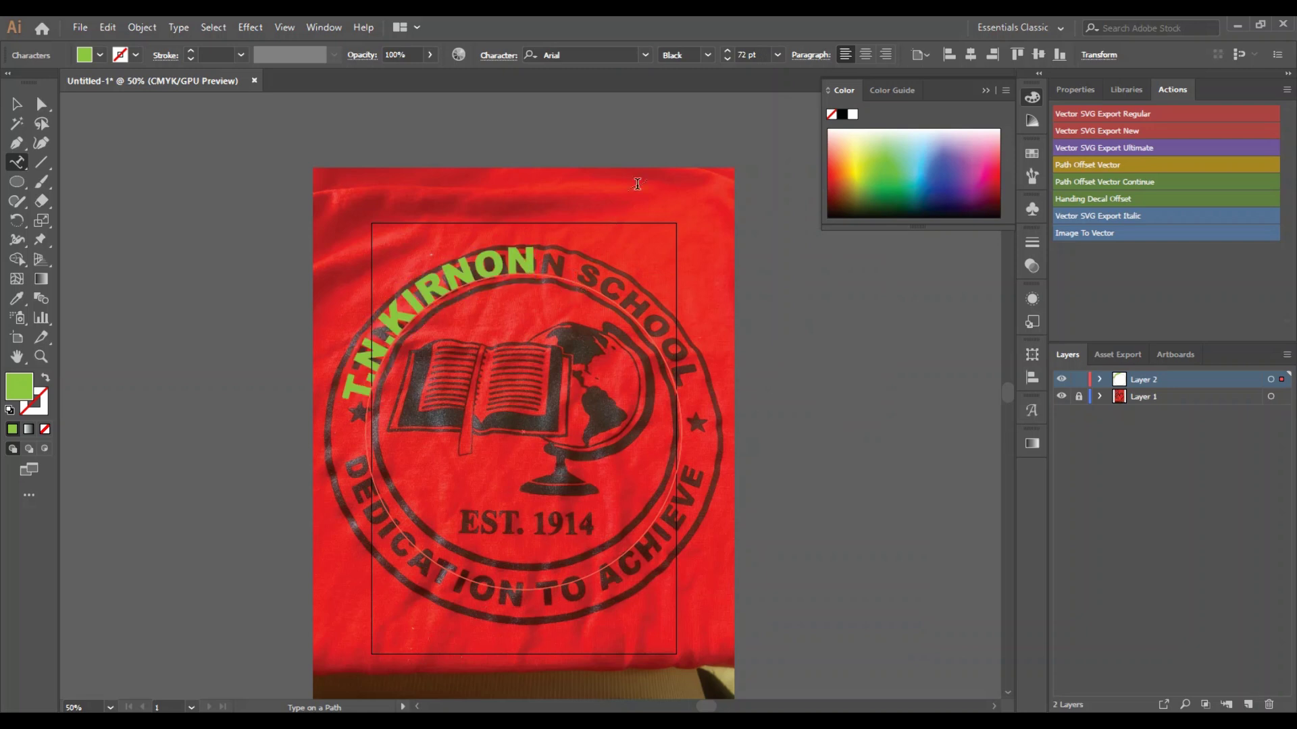
{"action": "type", "text": "scho"}
{"action": "key", "text": "BackSpace"}
{"action": "key", "text": "BackSpace"}
{"action": "key", "text": "BackSpace"}
{"action": "key", "text": "BackSpace"}
{"action": "type", "text": "SCHOO"}
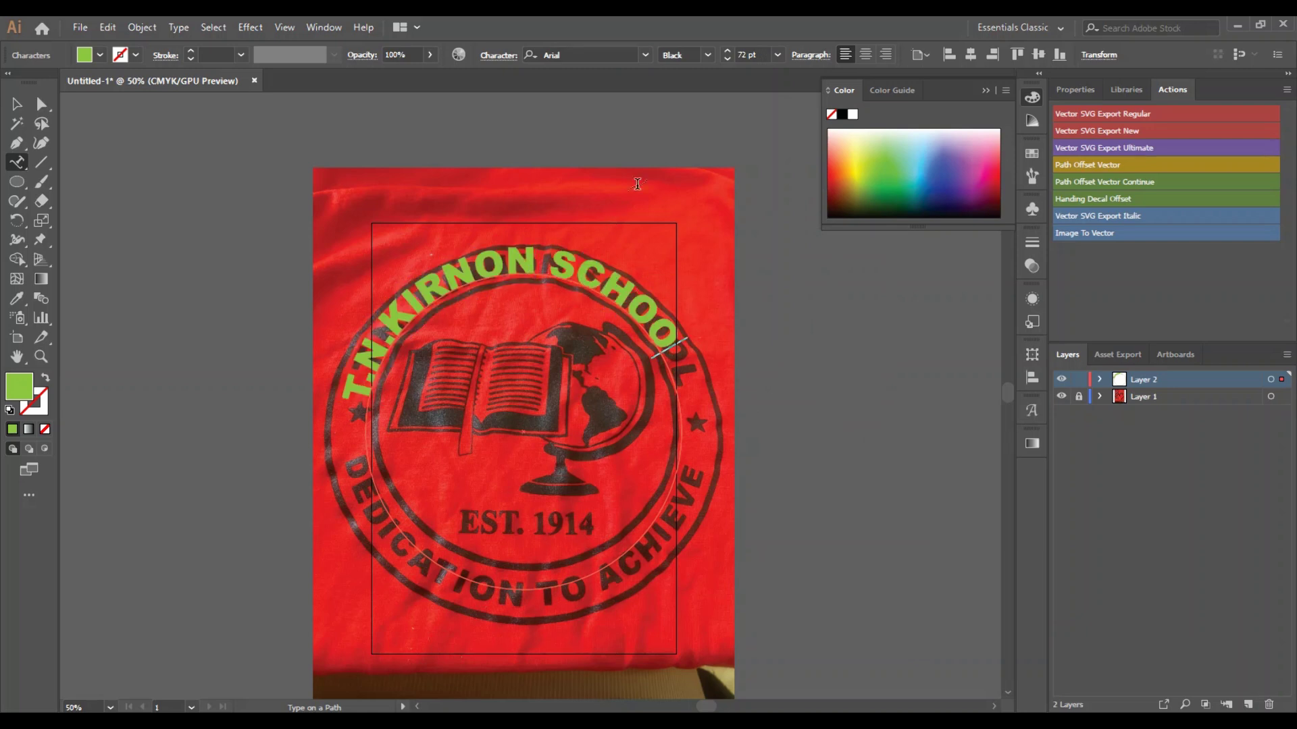
{"action": "type", "text": "L"}
Step: Set the curved school name to 70 pt and adjust its start and end along the circle to fit the emblem's lettering
{"action": "left_click_drag", "start_coordinate": [382, 392], "coordinate": [385, 390]}
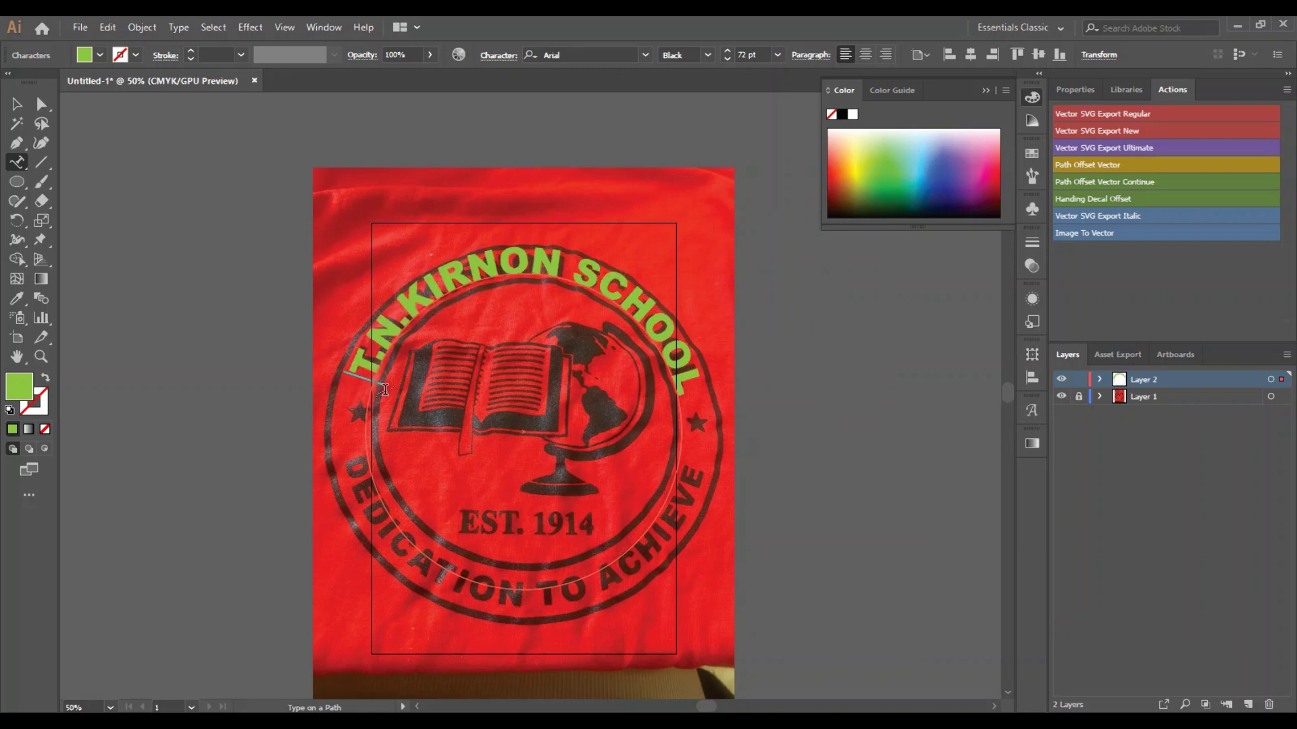
{"action": "key", "text": "ctrl+a"}
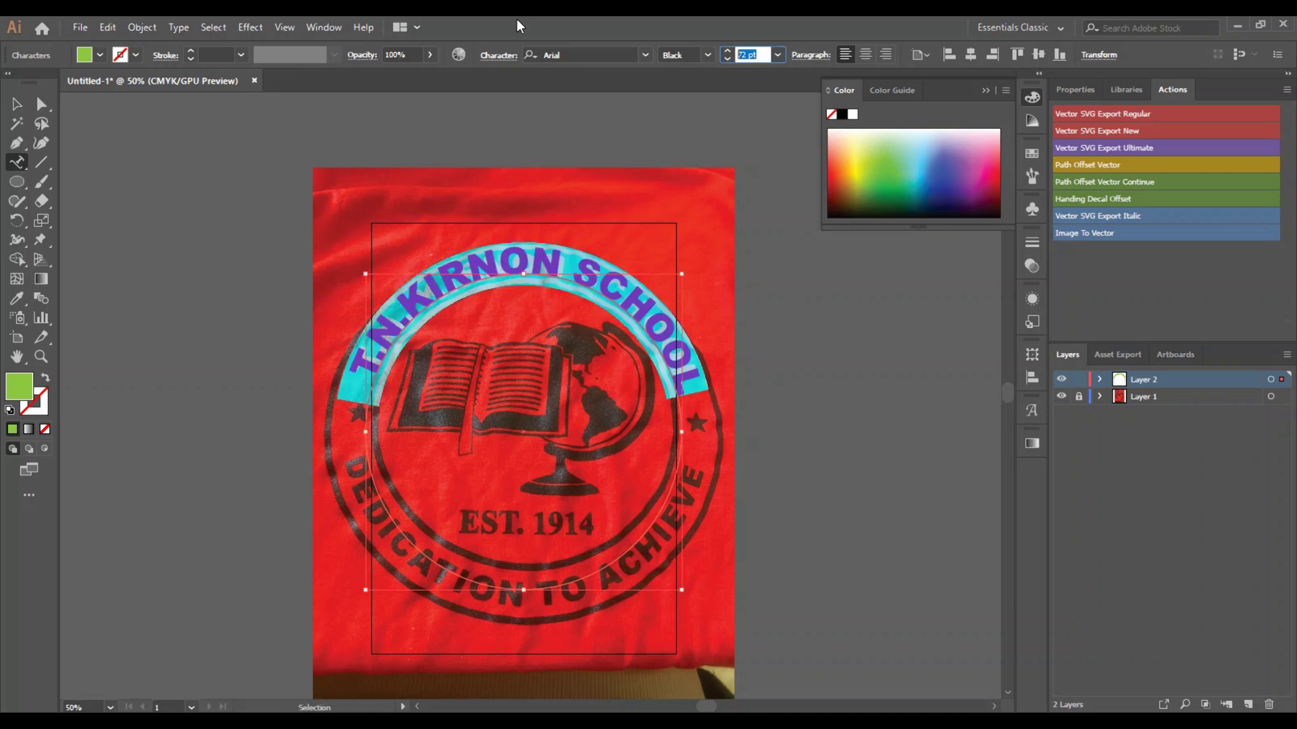
{"action": "key", "text": "Return"}
{"action": "left_click", "coordinate": [365, 384]}
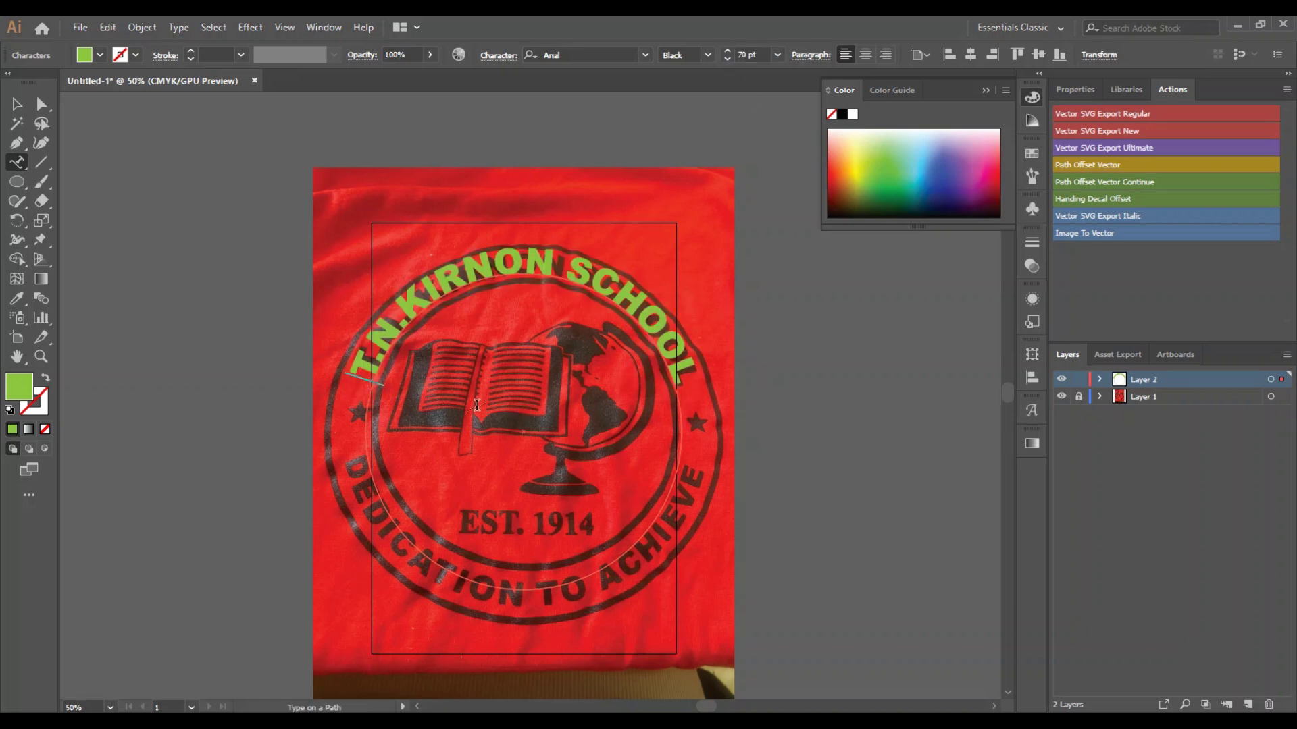
{"action": "left_click_drag", "start_coordinate": [476, 405], "coordinate": [480, 383]}
{"action": "left_click_drag", "start_coordinate": [628, 255], "coordinate": [699, 397]}
Step: Duplicate the curved school name and rotate the copy about 180° onto the lower half of the circle
{"action": "key", "text": "v"}
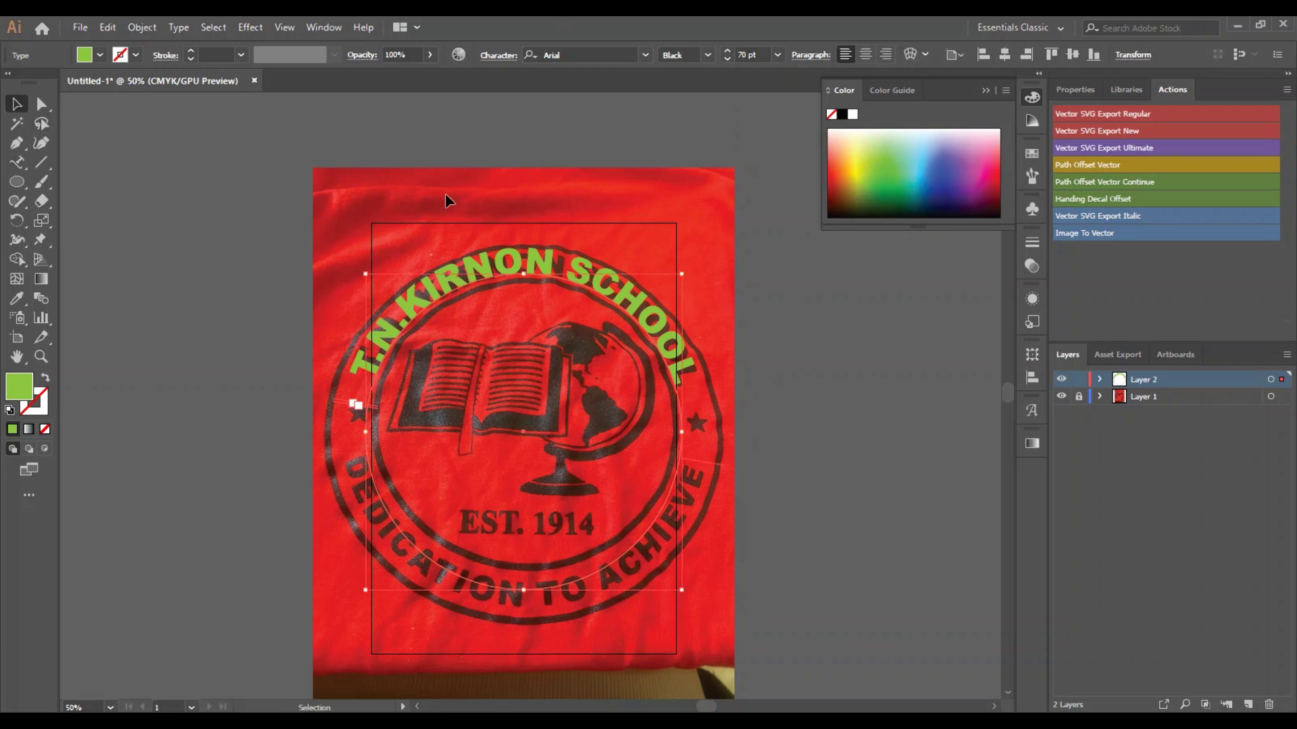
{"action": "left_click", "coordinate": [600, 282]}
{"action": "key", "text": "a"}
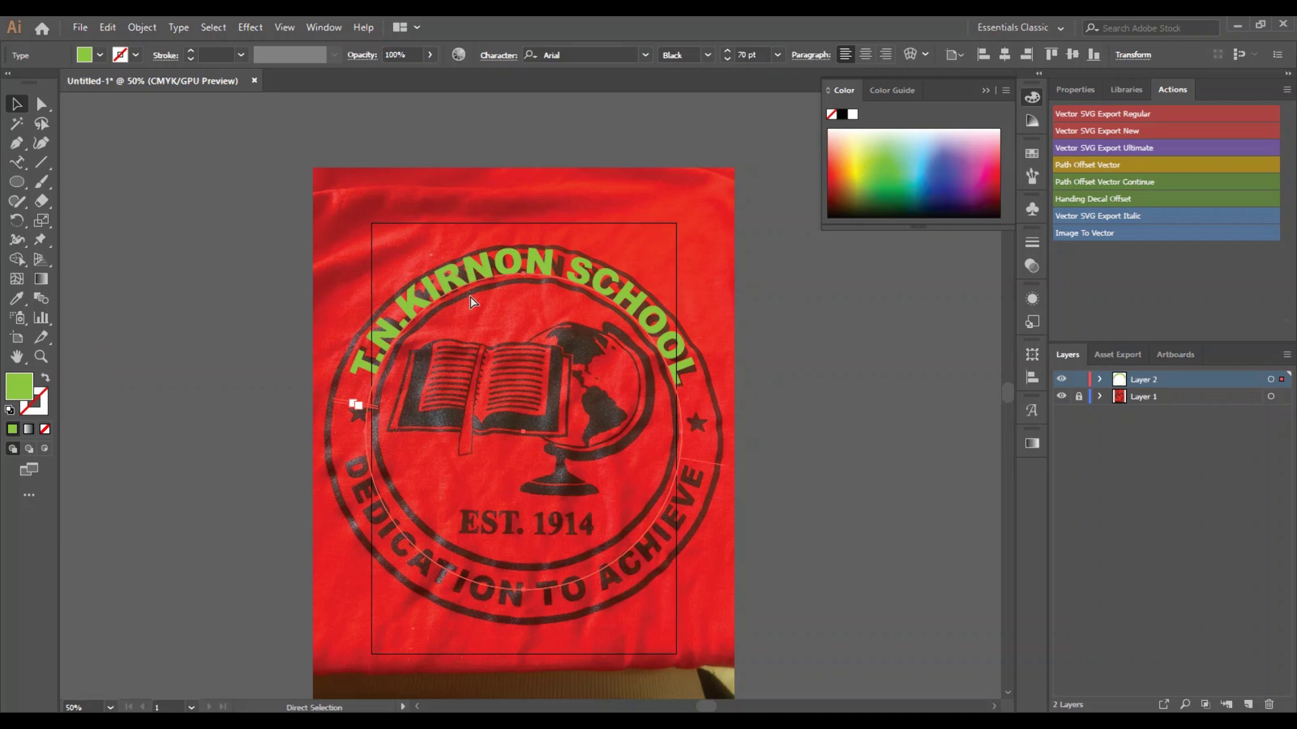
{"action": "key", "text": "v"}
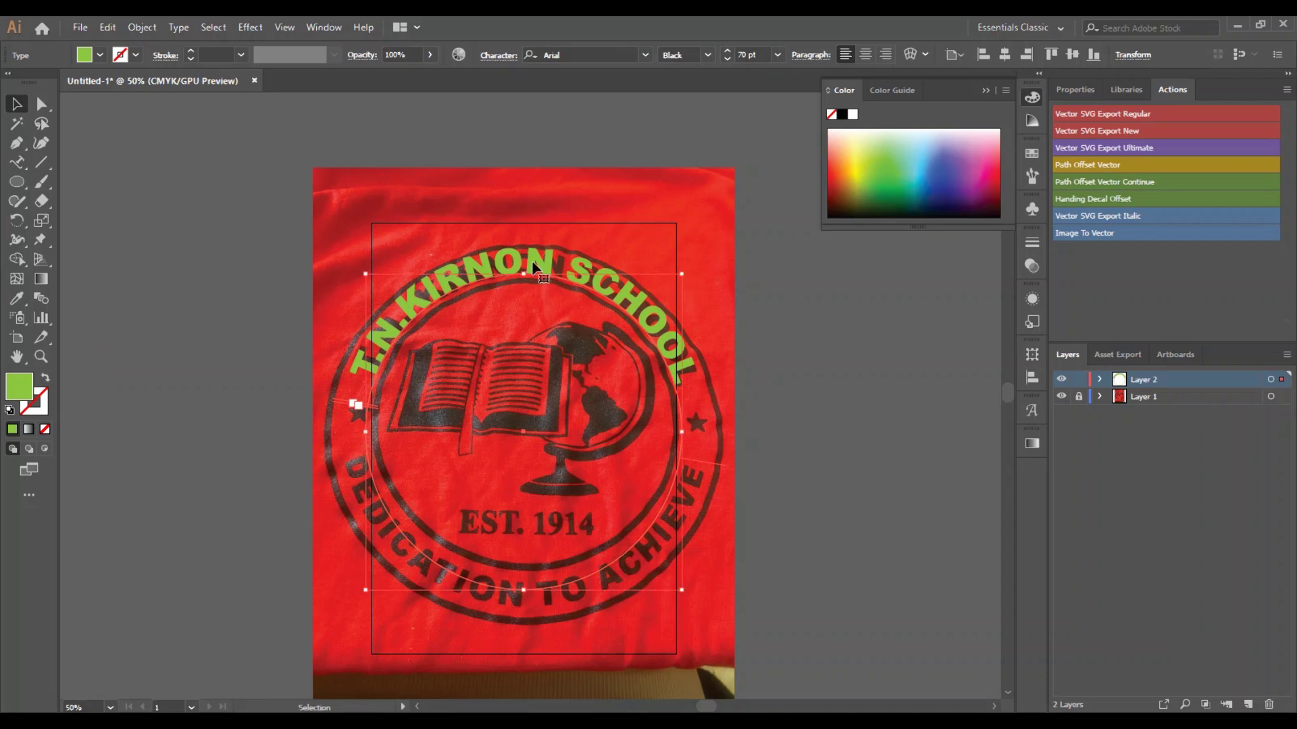
{"action": "left_click_drag", "start_coordinate": [690, 267], "coordinate": [380, 617]}
Step: Replace the text of the rotated copy with "DEDICATION TO ACHIEVE"
{"action": "double_click", "coordinate": [437, 581]}
{"action": "left_click", "coordinate": [439, 585]}
{"action": "key", "text": "ctrl+a"}
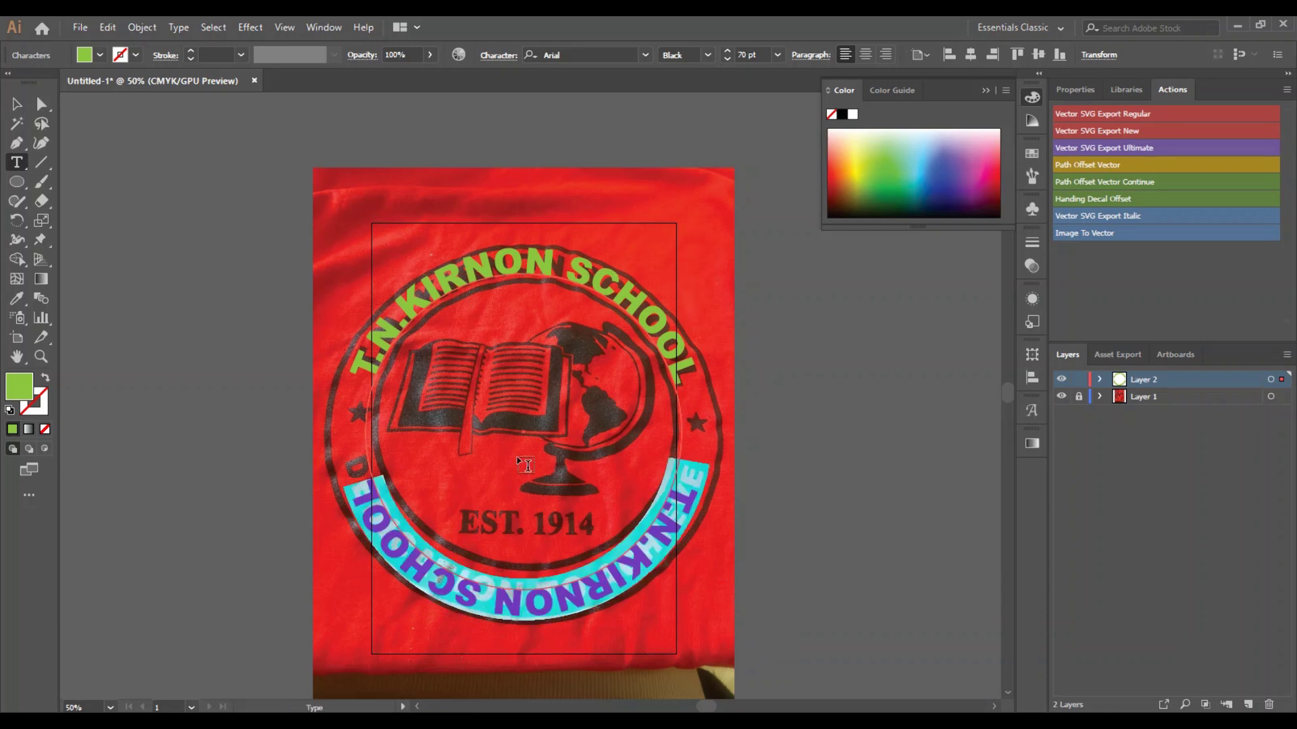
{"action": "type", "text": "DEDI"}
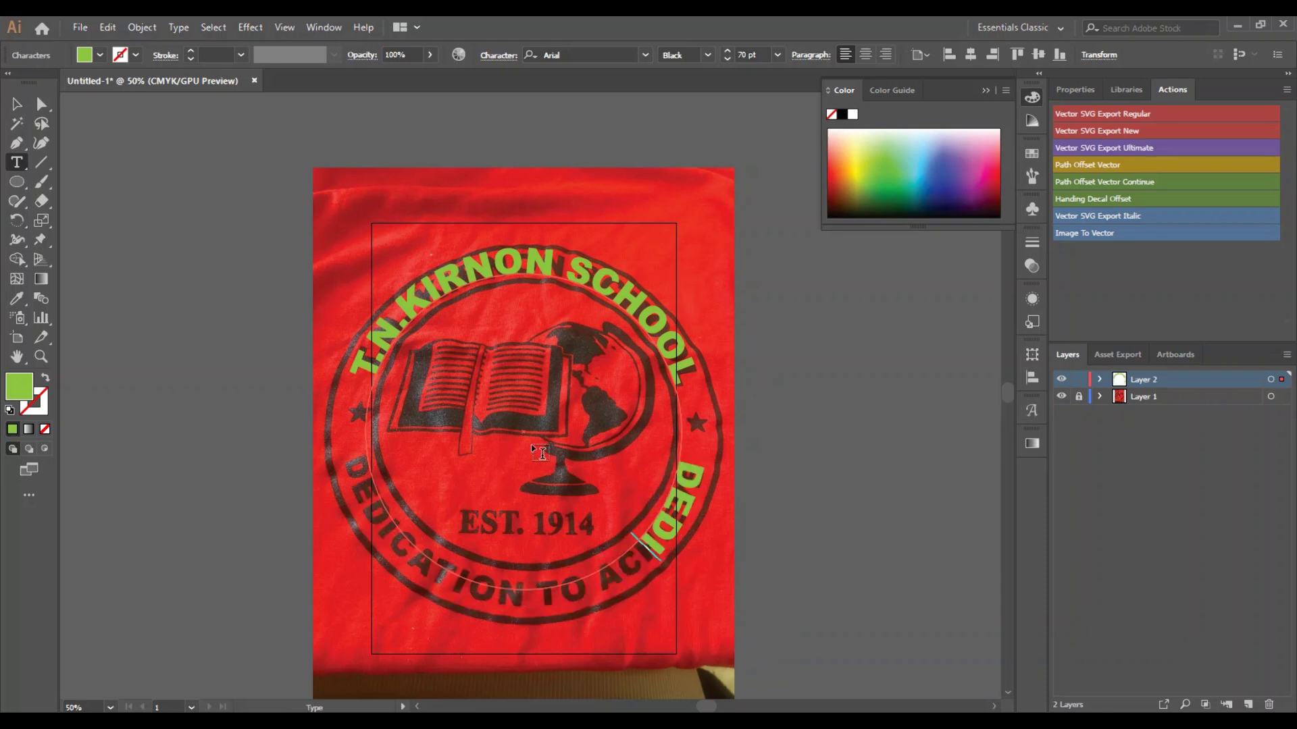
{"action": "type", "text": "CATION TO"}
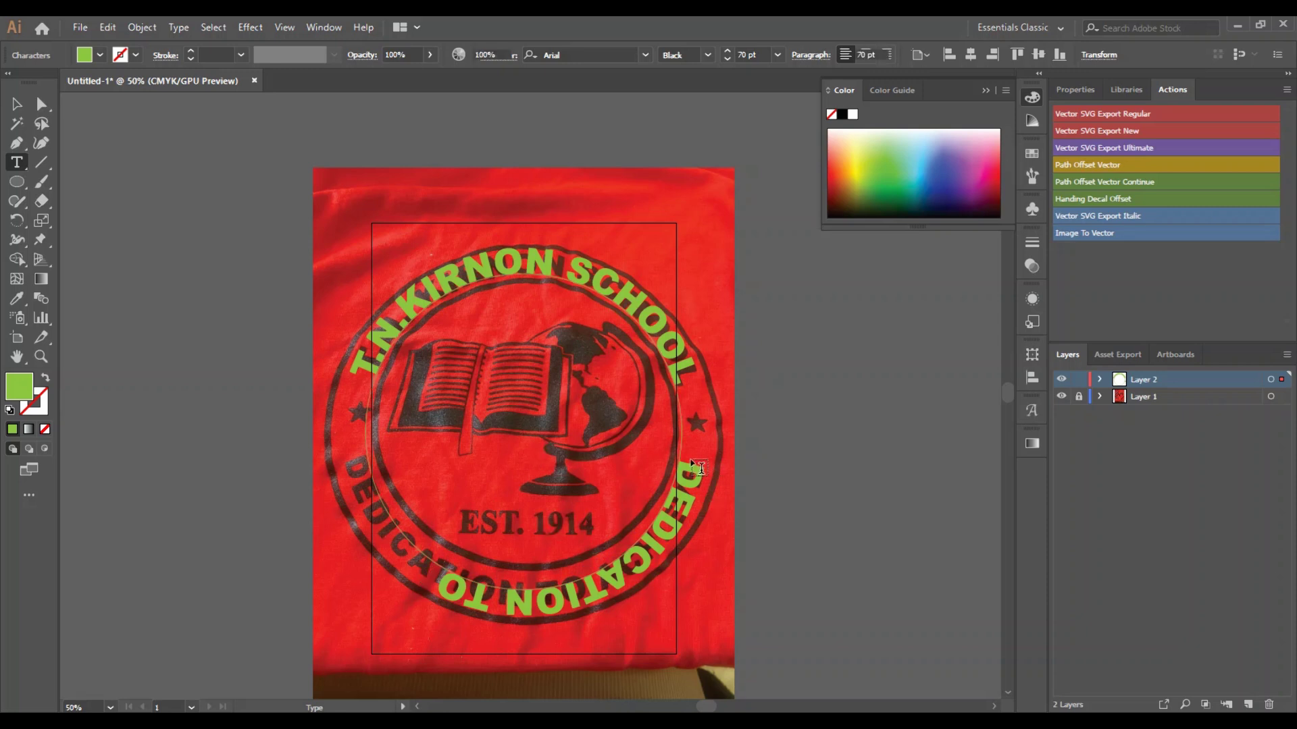
{"action": "type", "text": " EVE"}
{"action": "left_click_drag", "start_coordinate": [759, 475], "coordinate": [470, 455]}
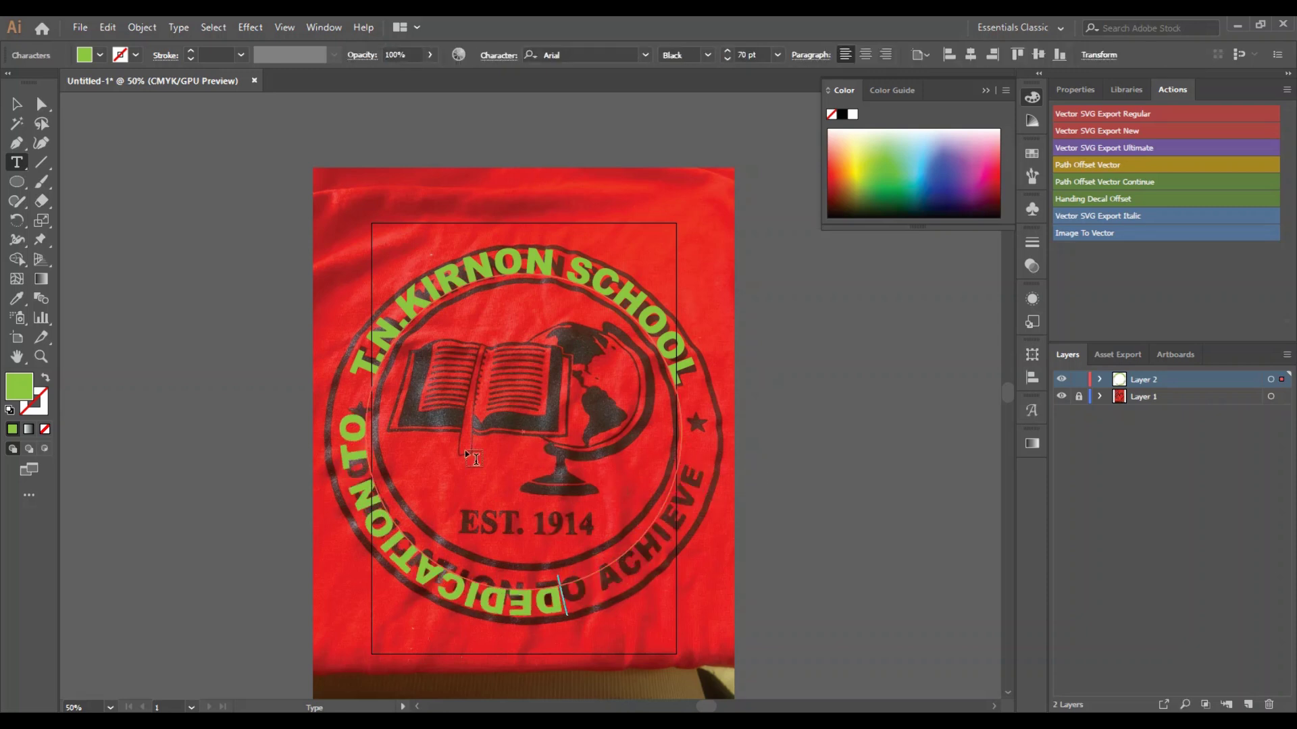
{"action": "left_click", "coordinate": [356, 410]}
{"action": "type", "text": "ACHIE"}
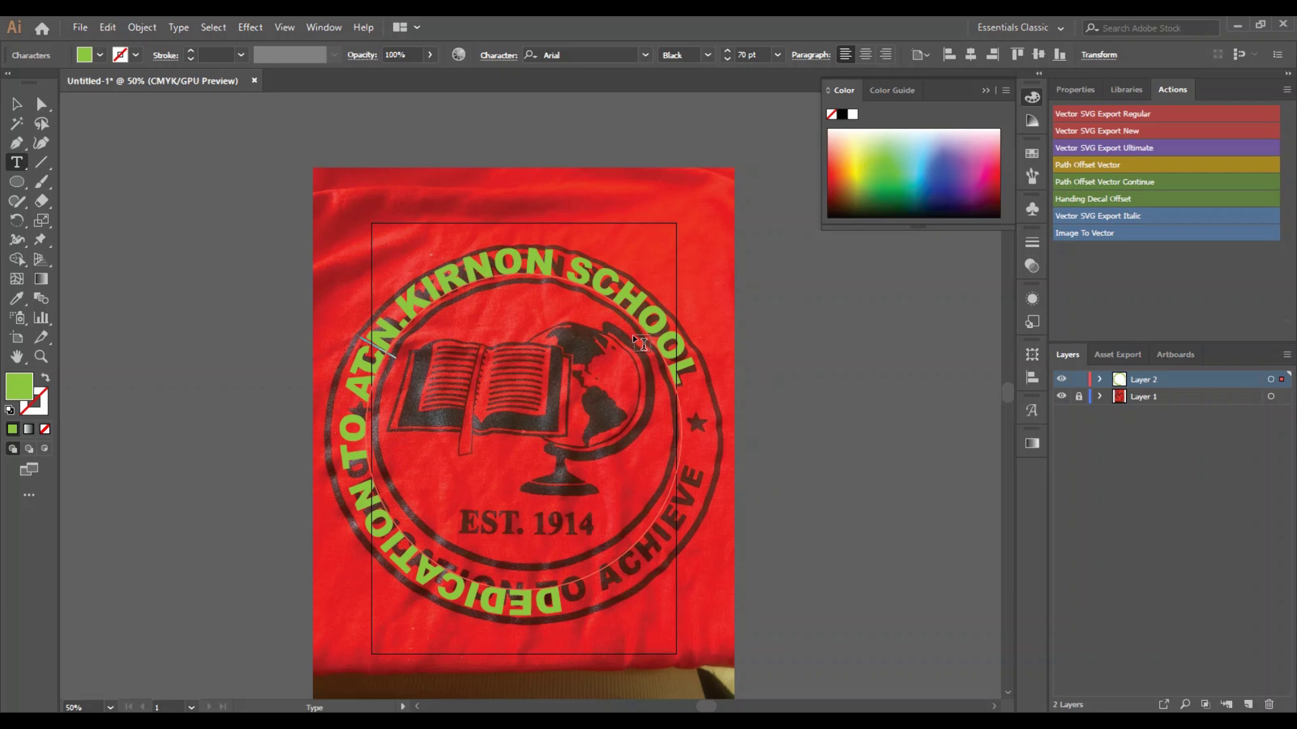
{"action": "type", "text": "EV"}
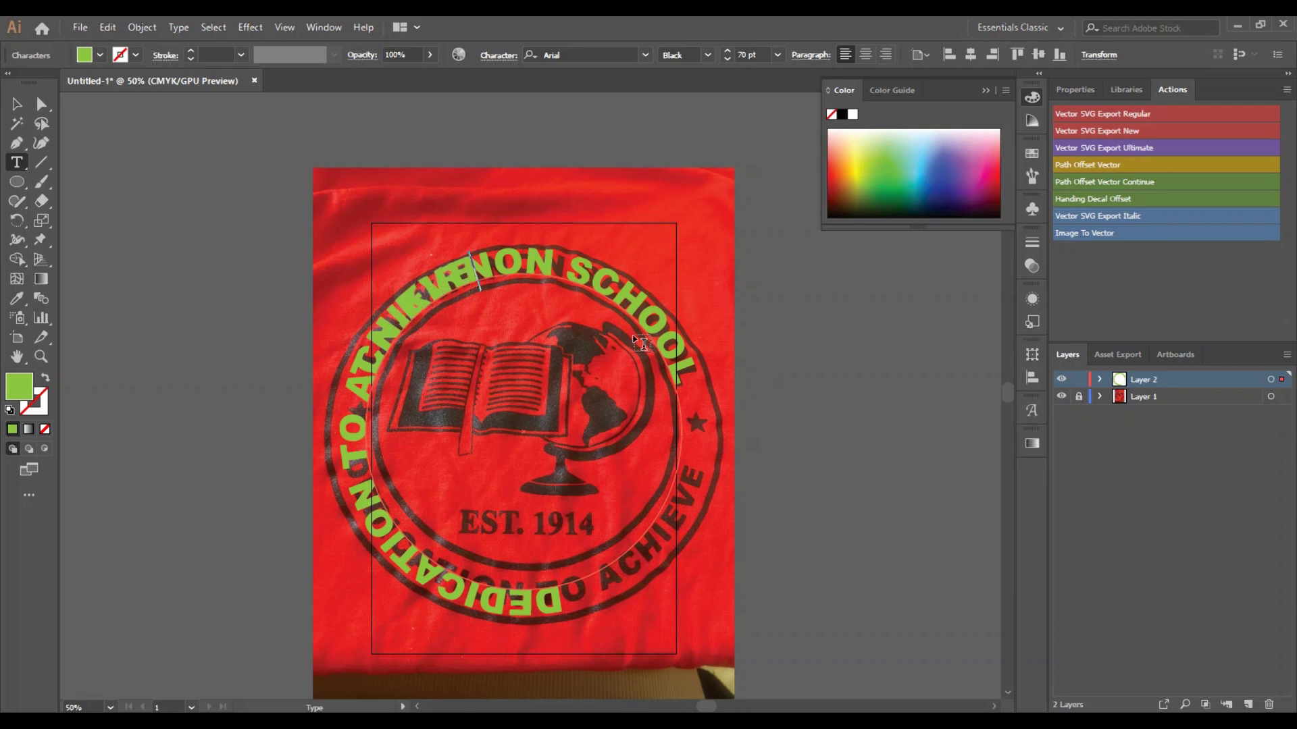
Step: Delete the extra spaces in front of "DEDICATION" so the motto starts at the beginning of its path text
{"action": "left_click", "coordinate": [575, 600]}
{"action": "key", "text": "BackSpace"}
{"action": "key", "text": "BackSpace"}
{"action": "key", "text": "BackSpace"}
{"action": "key", "text": "BackSpace"}
{"action": "key", "text": "BackSpace"}
{"action": "key", "text": "BackSpace"}
{"action": "key", "text": "BackSpace"}
{"action": "key", "text": "BackSpace"}
{"action": "key", "text": "BackSpace"}
{"action": "key", "text": "BackSpace"}
{"action": "key", "text": "BackSpace"}
{"action": "key", "text": "BackSpace"}
{"action": "key", "text": "BackSpace"}
{"action": "key", "text": "BackSpace"}
{"action": "key", "text": "BackSpace"}
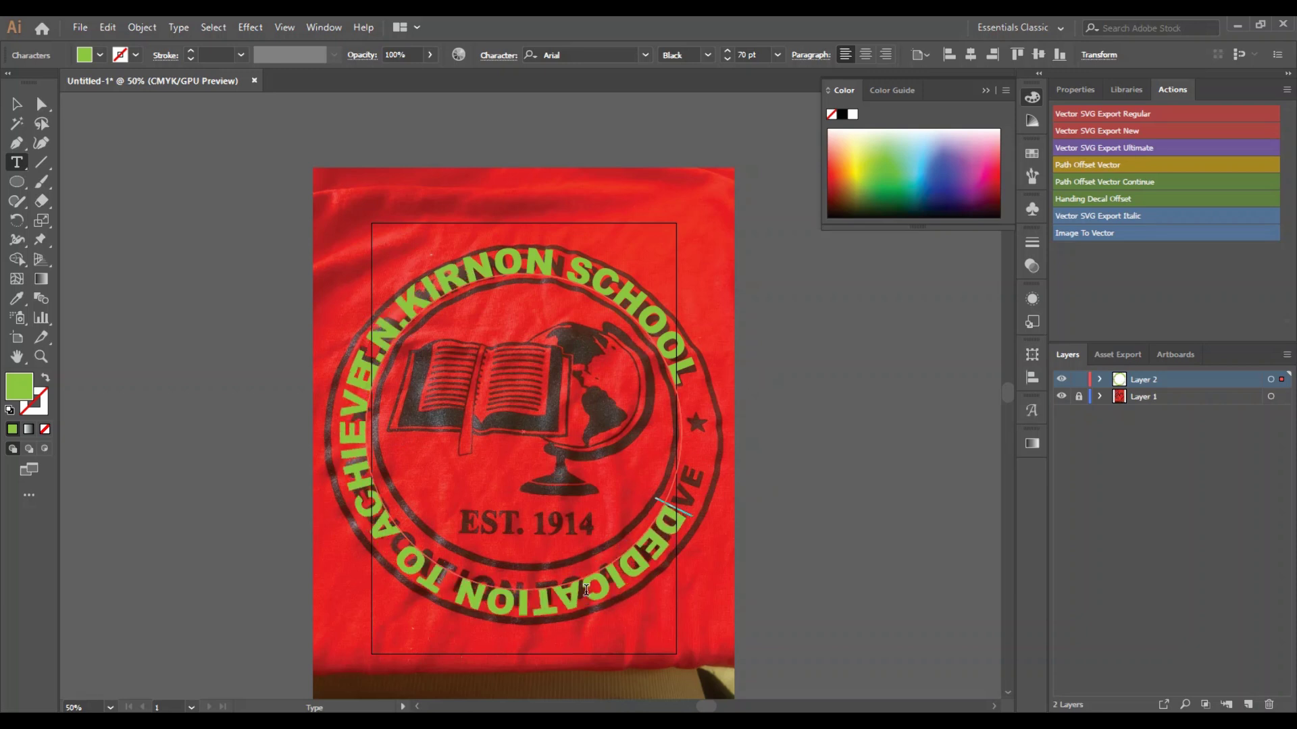
Step: Flip the motto "DEDICATION TO ACHIEVE" on its path and align it to the path by Ascender
{"action": "key", "text": "ctrl+a"}
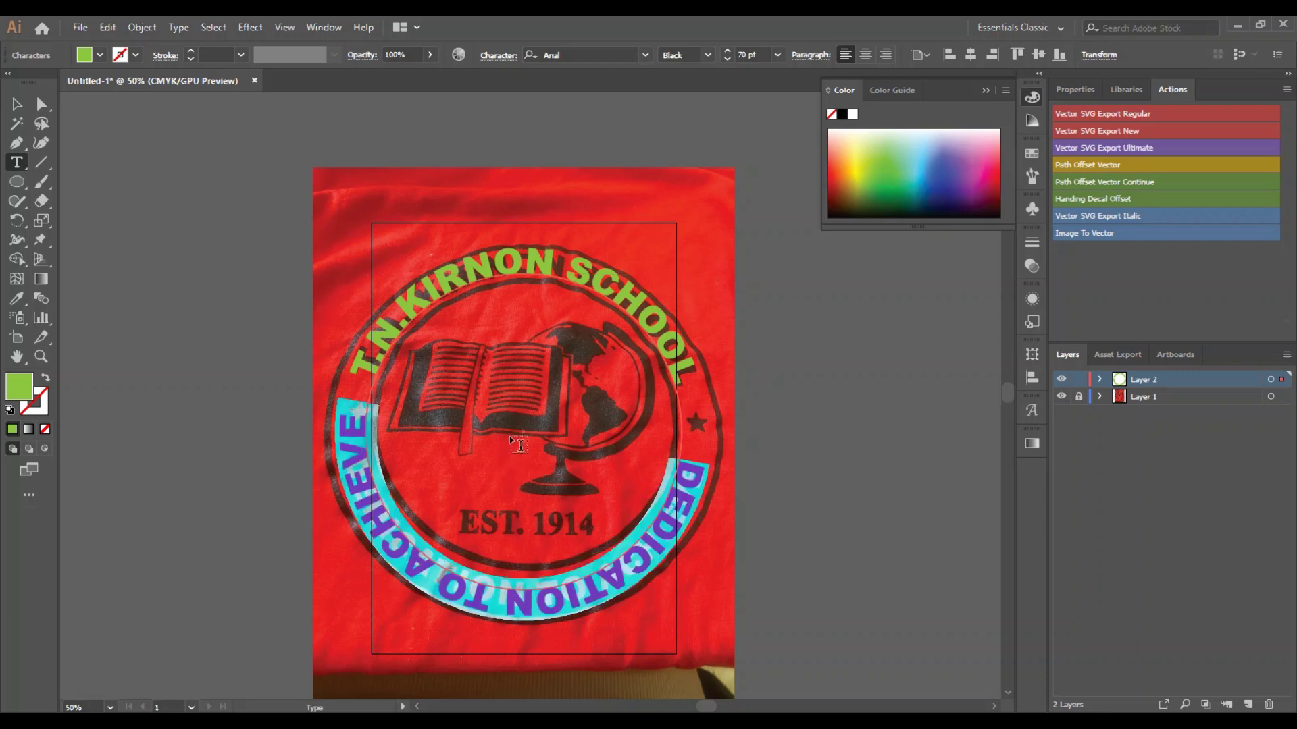
{"action": "double_click", "coordinate": [20, 162]}
{"action": "left_click_drag", "start_coordinate": [193, 28], "coordinate": [260, 72]}
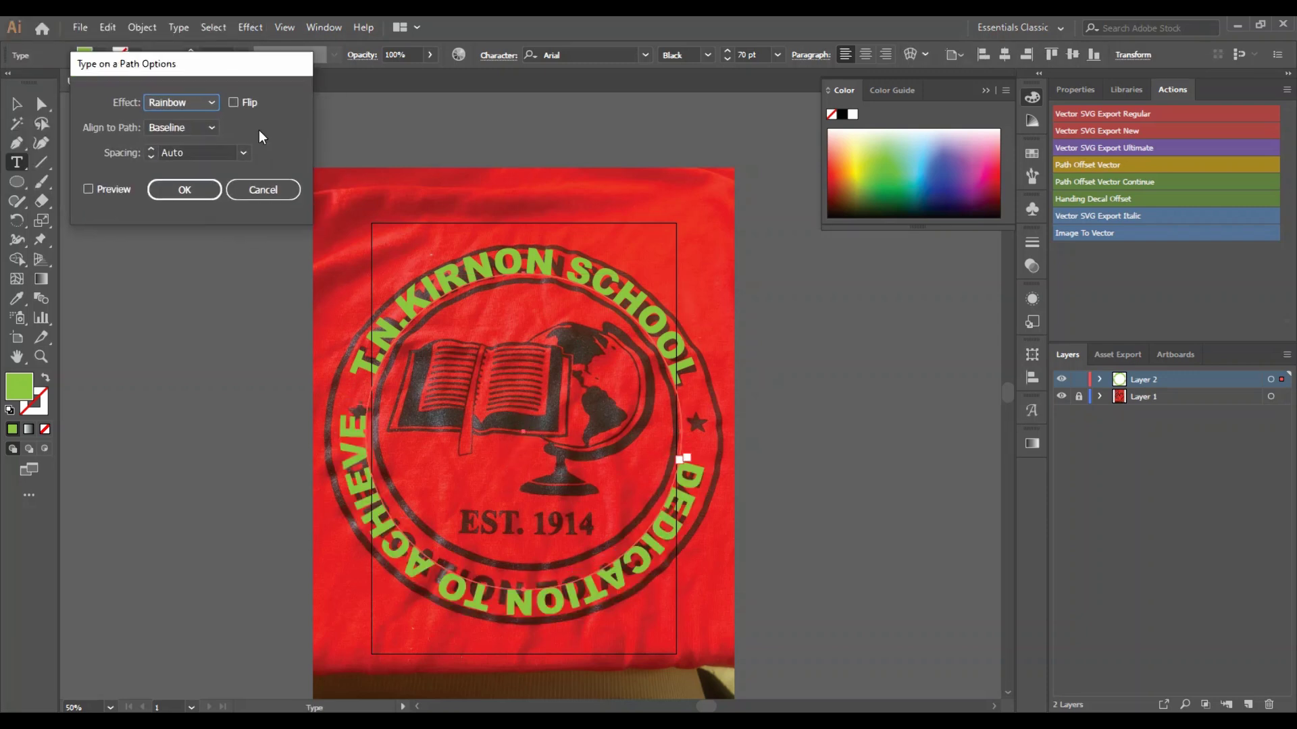
{"action": "left_click", "coordinate": [243, 103]}
{"action": "left_click", "coordinate": [117, 189]}
{"action": "left_click", "coordinate": [211, 127]}
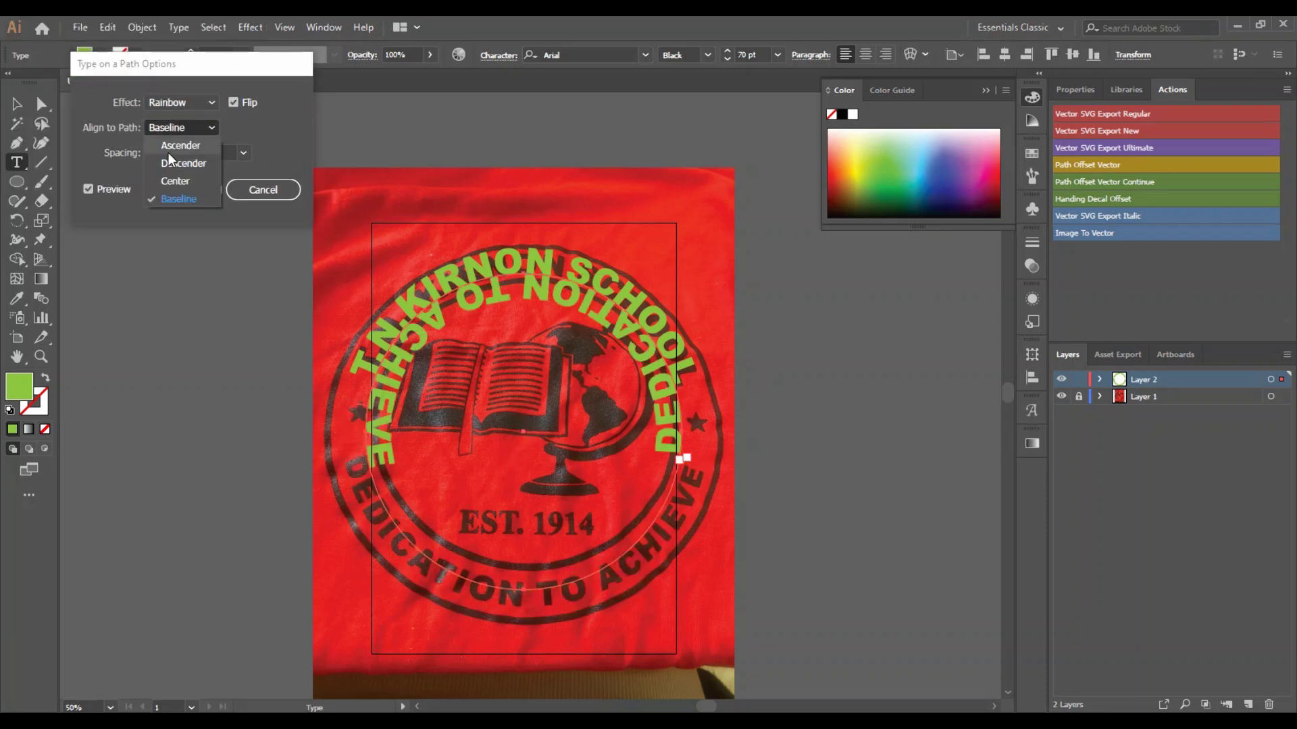
{"action": "left_click", "coordinate": [169, 140]}
{"action": "left_click", "coordinate": [233, 103]}
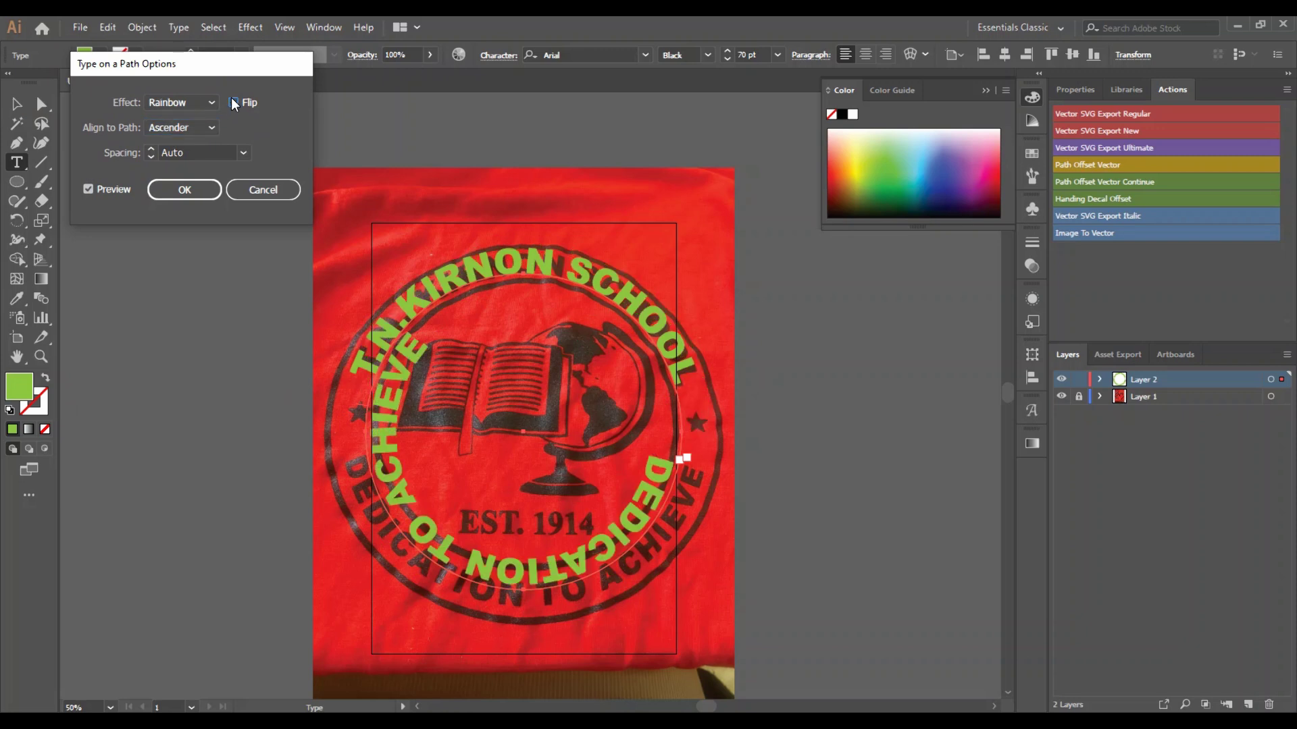
{"action": "left_click", "coordinate": [233, 102]}
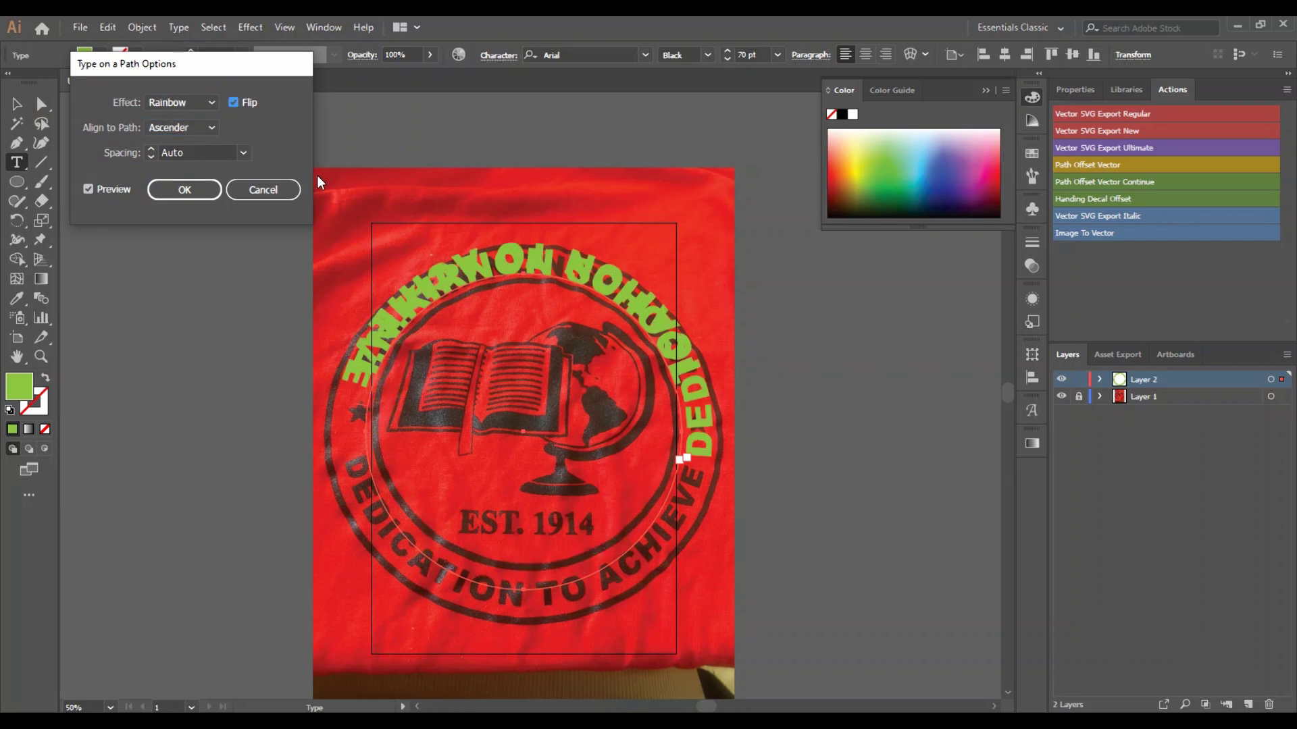
{"action": "left_click", "coordinate": [264, 189]}
Step: Rotate the flipped motto so it reads left to right around the lower half of the circle, opposite the school name
{"action": "left_click", "coordinate": [17, 104]}
{"action": "left_click_drag", "start_coordinate": [709, 275], "coordinate": [429, 600]}
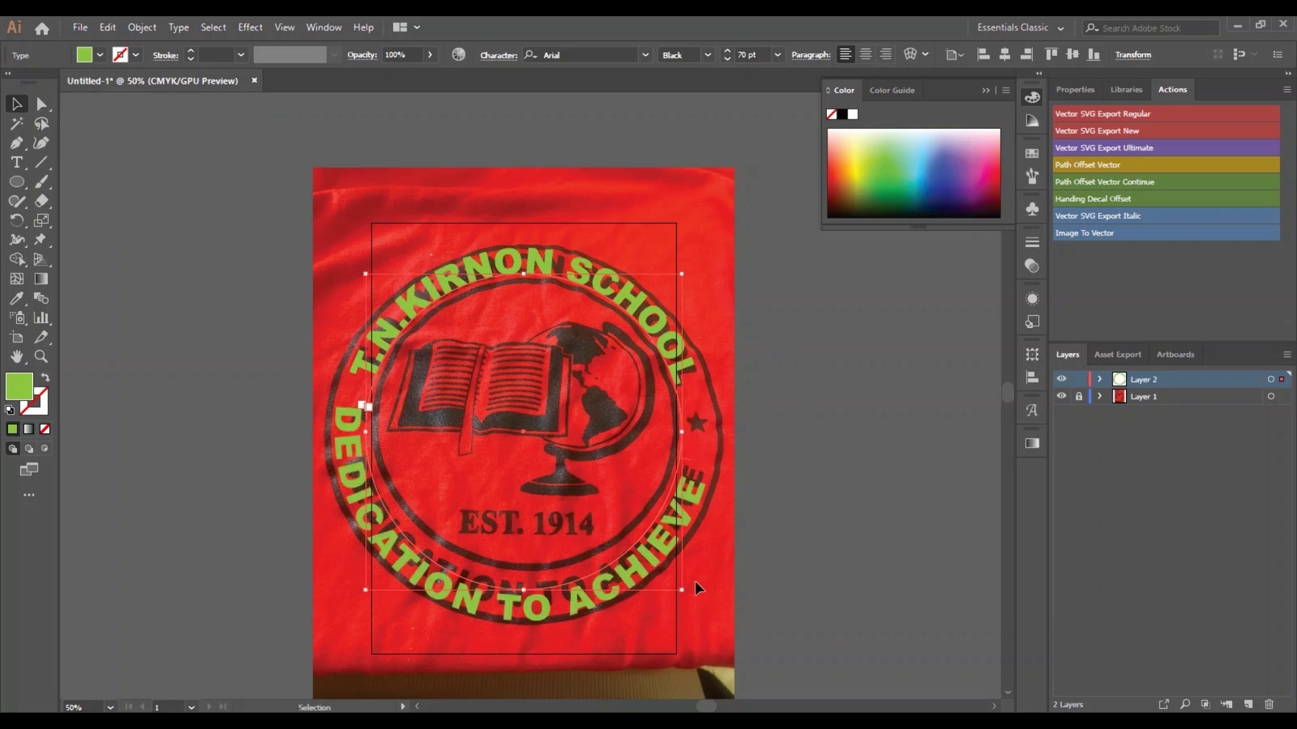
{"action": "left_click_drag", "start_coordinate": [690, 593], "coordinate": [714, 554]}
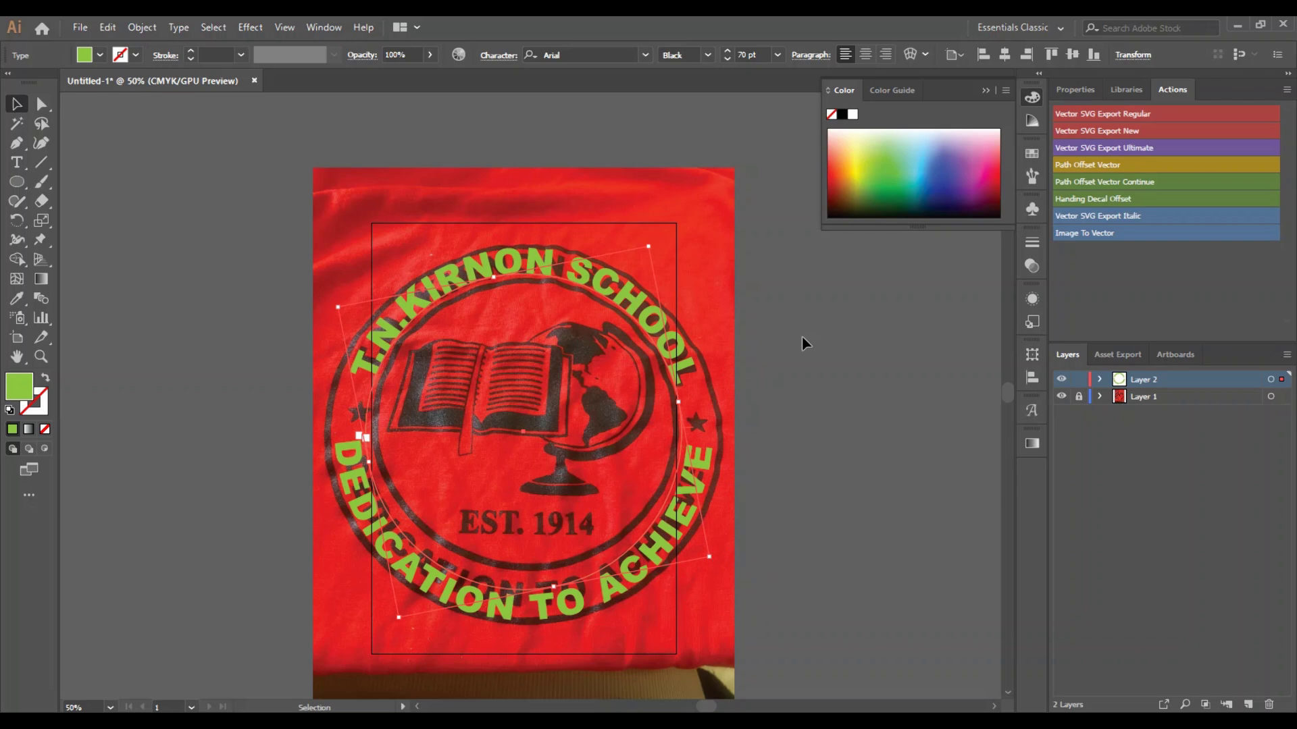
Step: Hide the photo layer briefly to examine the curved lettering on its own, and show it again
{"action": "left_click", "coordinate": [1061, 396]}
{"action": "left_click", "coordinate": [935, 538]}
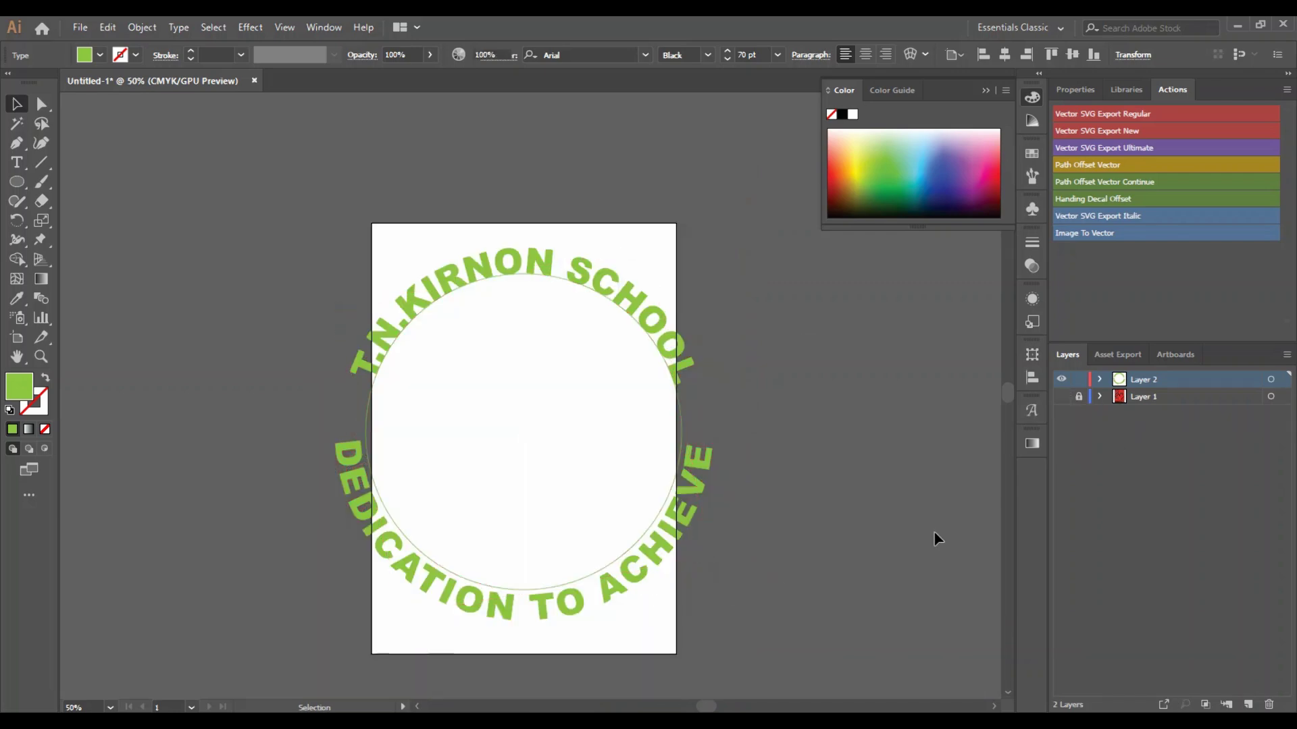
{"action": "left_click", "coordinate": [1061, 397]}
Step: Unlock the photo layer and move the shirt photo horizontally off the lettering so both sit side by side
{"action": "left_click", "coordinate": [1079, 396]}
{"action": "left_click", "coordinate": [706, 308]}
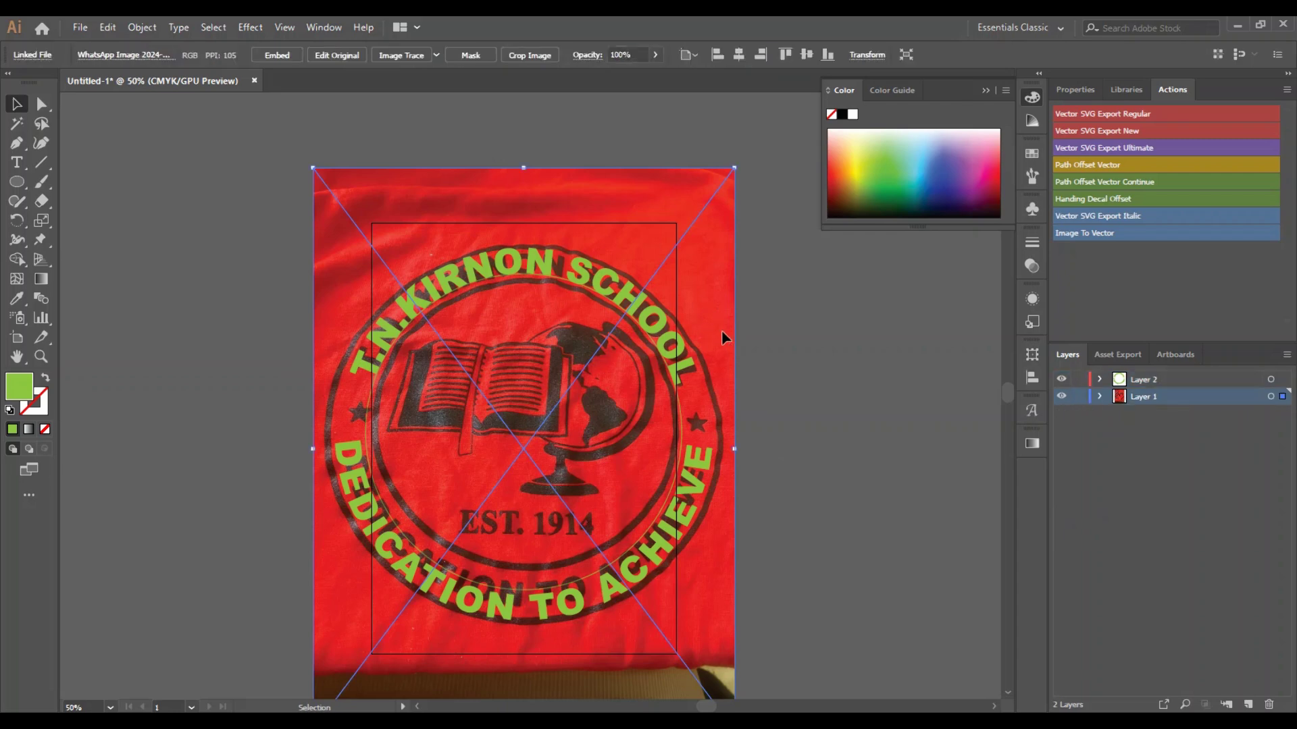
{"action": "left_click", "coordinate": [721, 331], "text": "shift"}
{"action": "left_click_drag", "start_coordinate": [482, 451], "coordinate": [159, 451]}
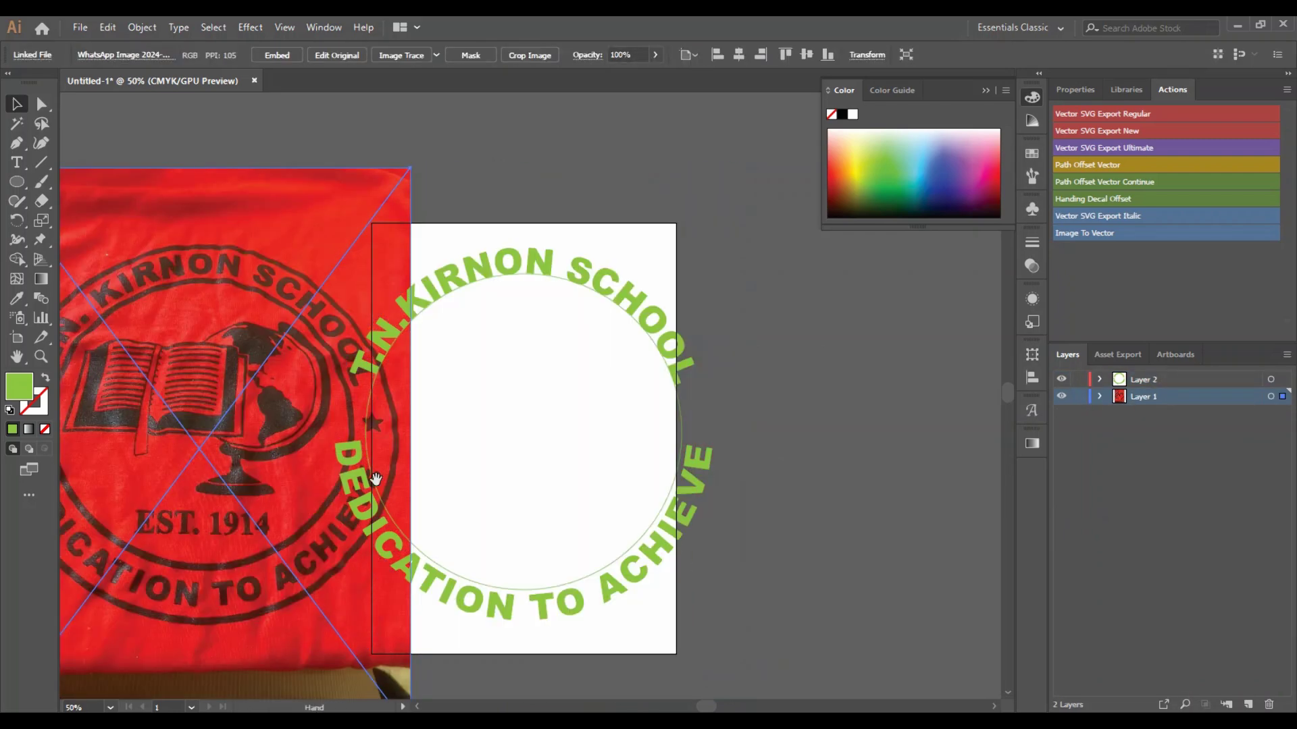
{"action": "left_click_drag", "start_coordinate": [213, 552], "coordinate": [347, 499]}
{"action": "left_click", "coordinate": [366, 490], "text": "shift"}
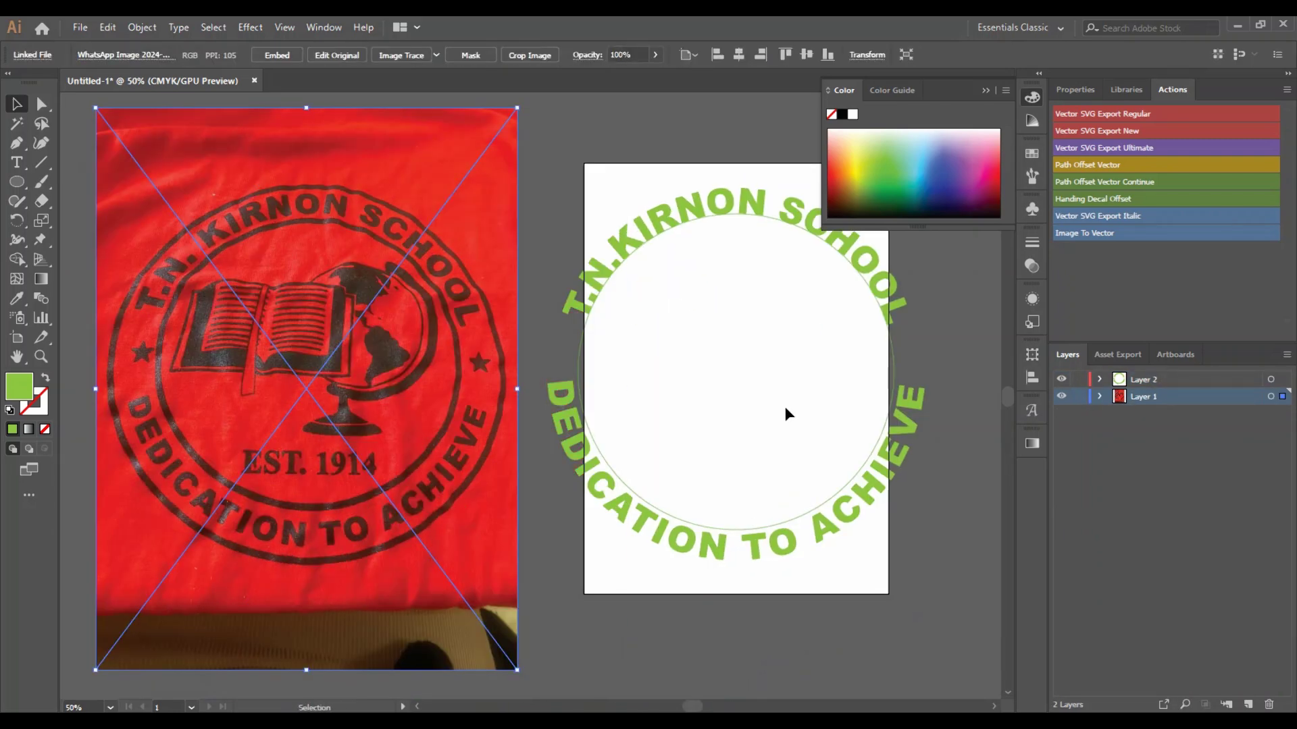
{"action": "left_click_drag", "start_coordinate": [805, 385], "coordinate": [800, 447]}
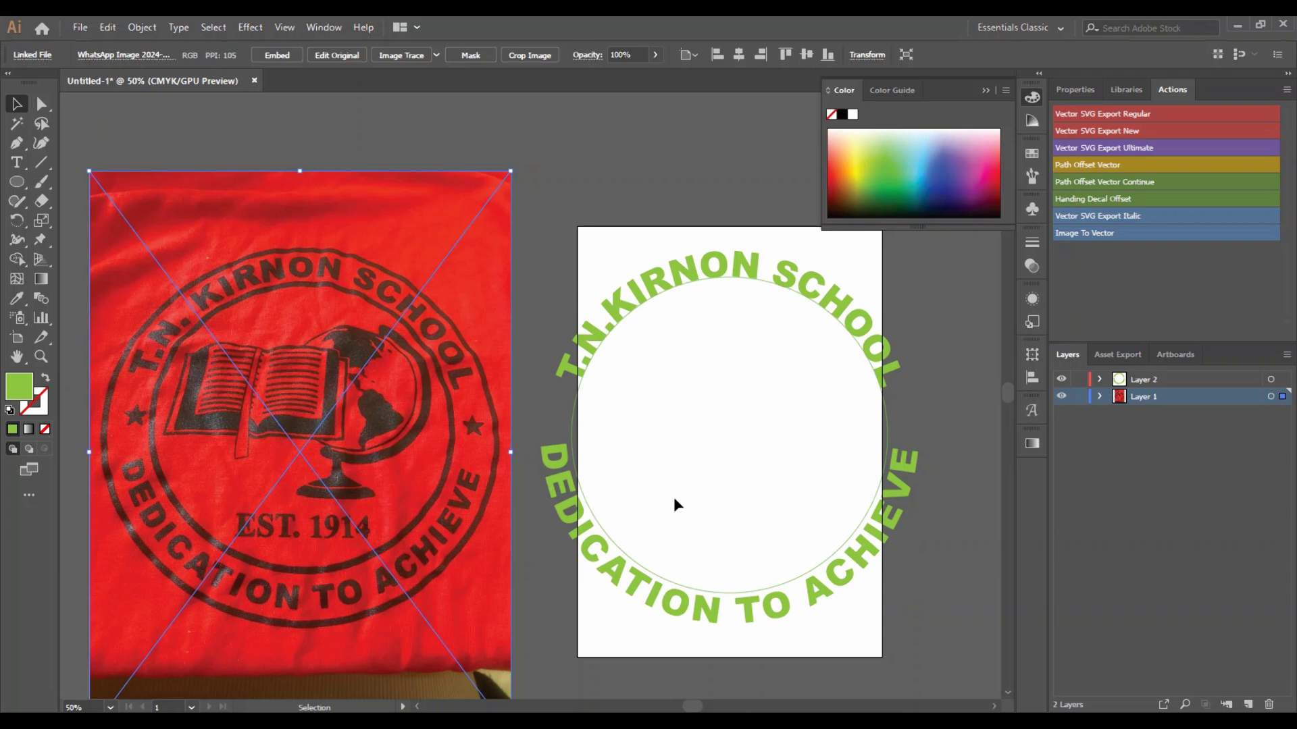
Step: Shrink the motto's circular path slightly about its centre, set its text to 70 pt and rotate it slightly to balance the ends
{"action": "left_click", "coordinate": [616, 558]}
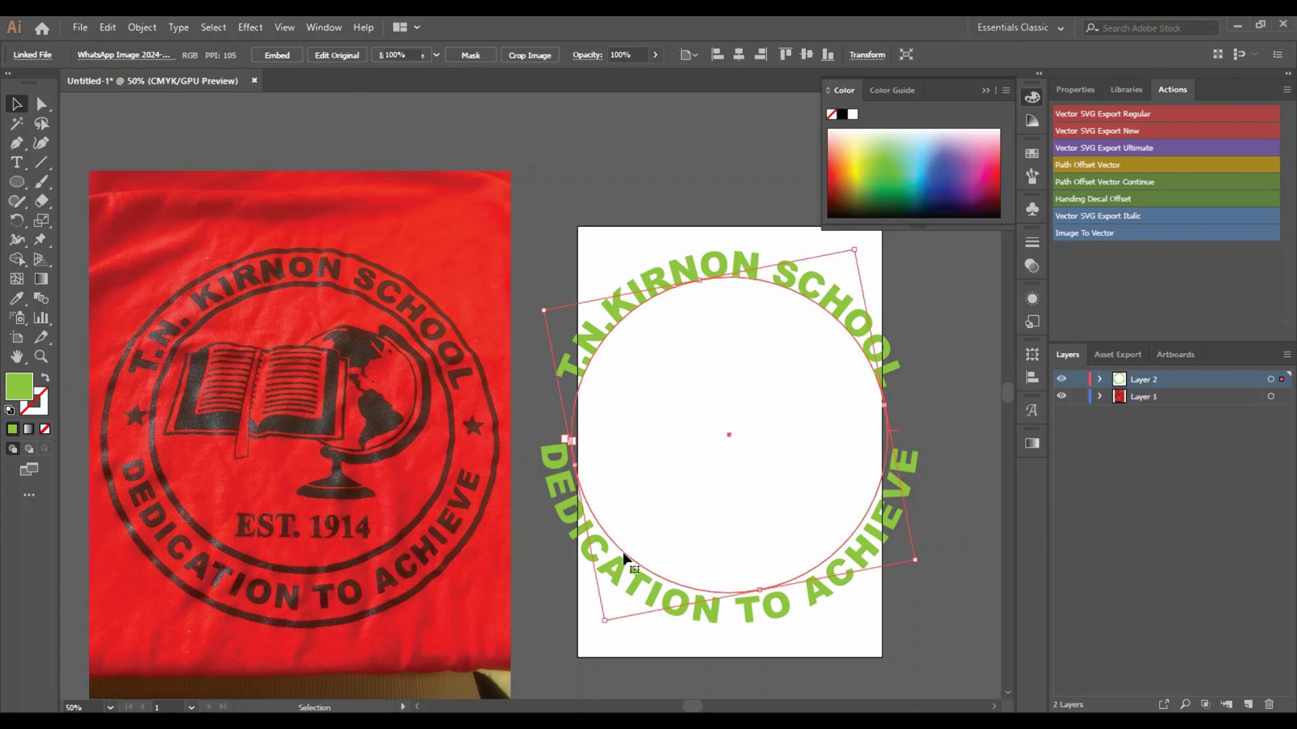
{"action": "left_click_drag", "start_coordinate": [856, 249], "coordinate": [851, 250]}
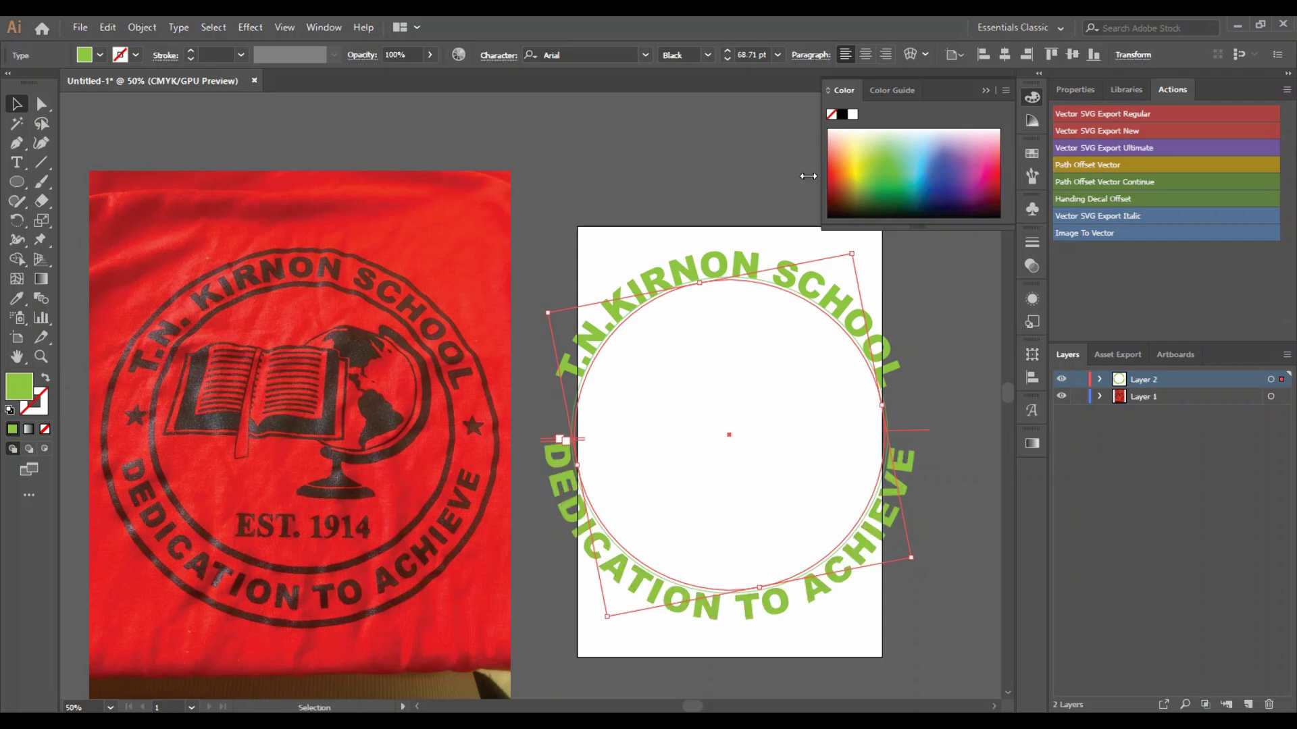
{"action": "left_click_drag", "start_coordinate": [768, 55], "coordinate": [625, 29]}
{"action": "type", "text": "70"}
{"action": "key", "text": "Return"}
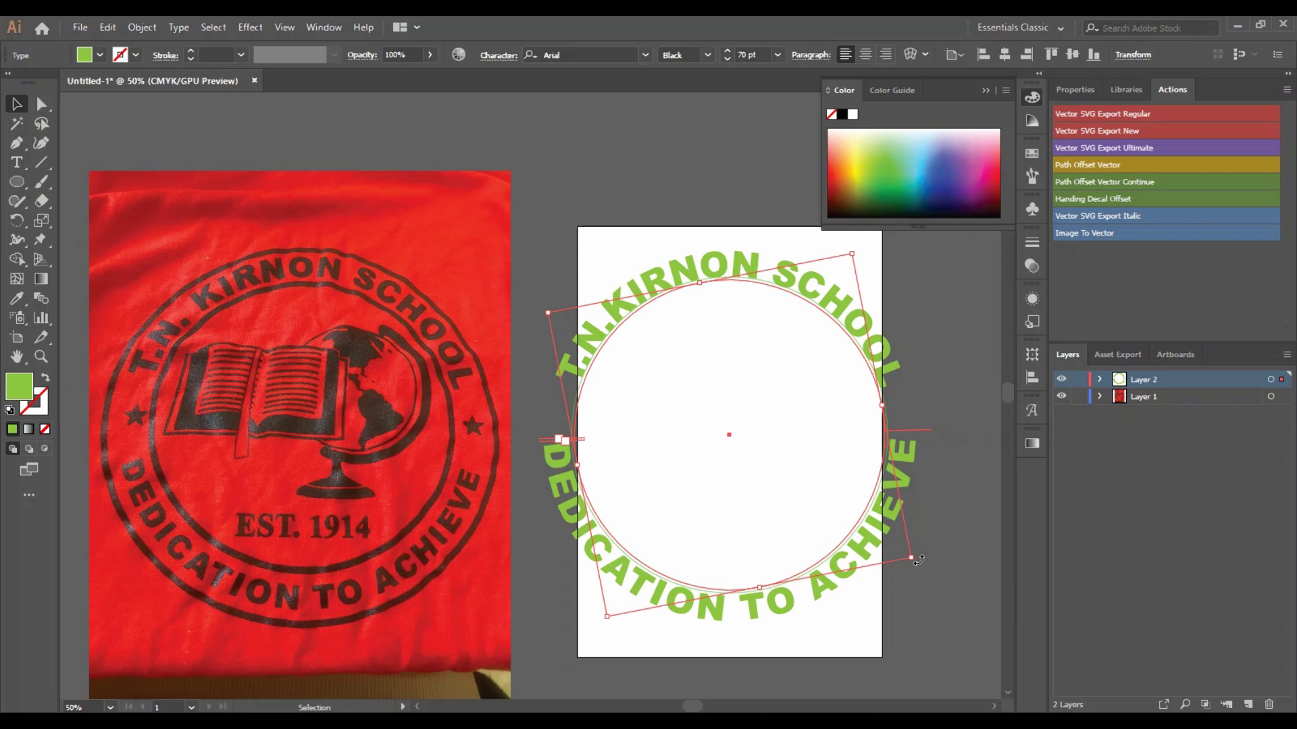
{"action": "left_click_drag", "start_coordinate": [919, 559], "coordinate": [939, 557]}
Step: Draw a horizontal reference line across the middle of the circle to check whether the motto's two ends are level
{"action": "left_click", "coordinate": [41, 165]}
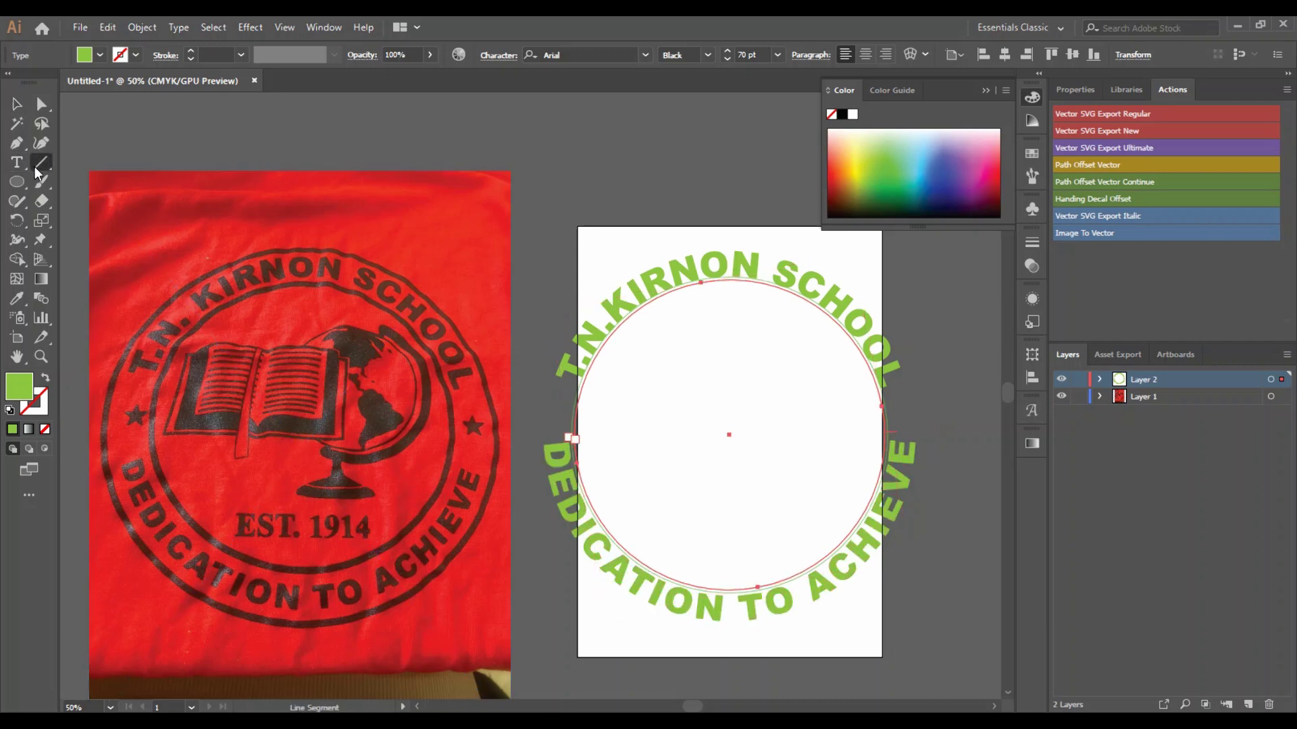
{"action": "left_click_drag", "start_coordinate": [536, 434], "coordinate": [944, 435]}
{"action": "key", "text": "v"}
{"action": "left_click", "coordinate": [996, 512]}
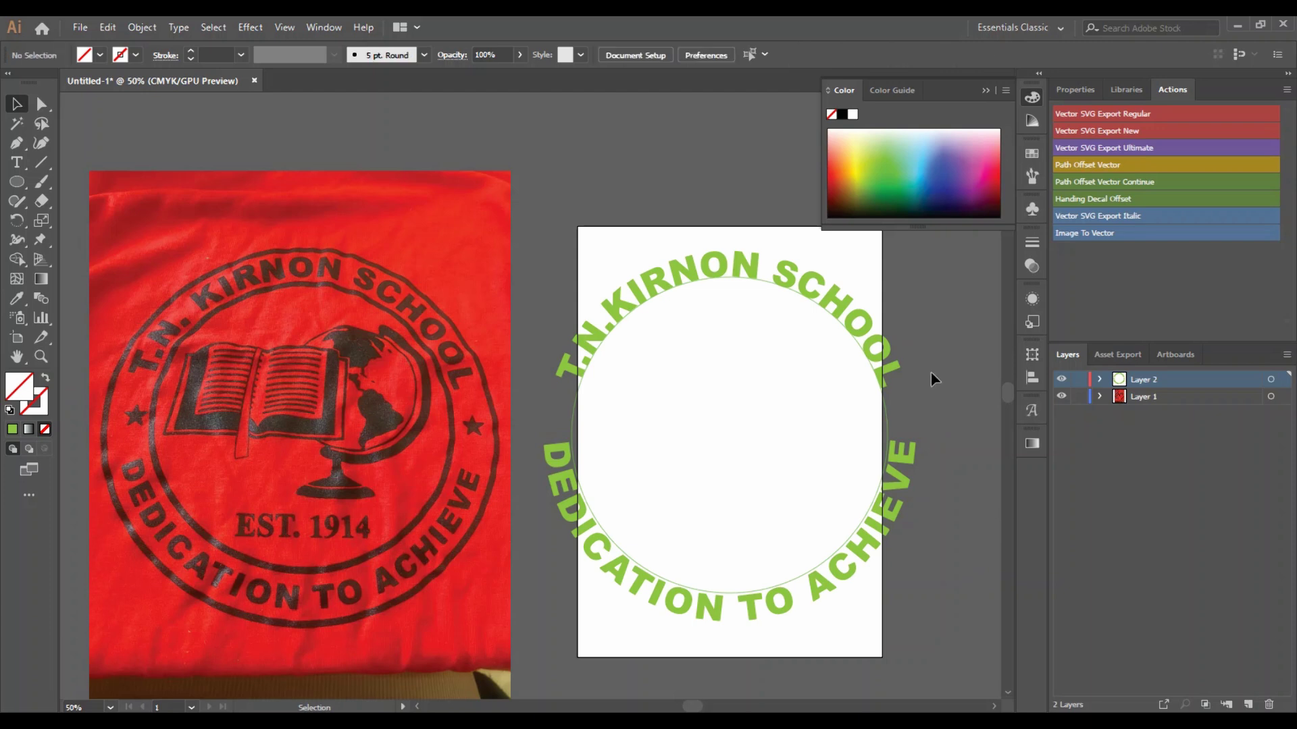
{"action": "left_click_drag", "start_coordinate": [700, 174], "coordinate": [805, 625]}
{"action": "left_click", "coordinate": [913, 539]}
{"action": "left_click", "coordinate": [885, 405]}
{"action": "key", "text": "Delete"}
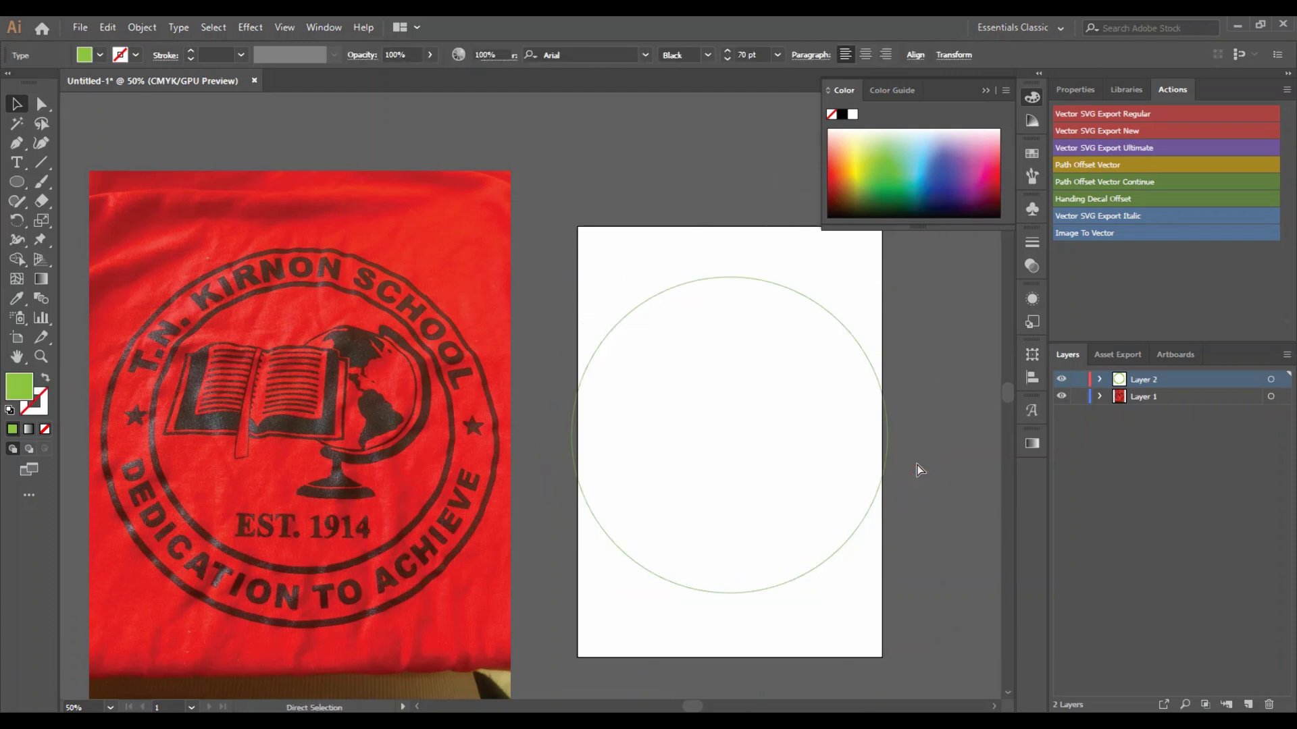
{"action": "key", "text": "ctrl+z"}
{"action": "left_click", "coordinate": [967, 464]}
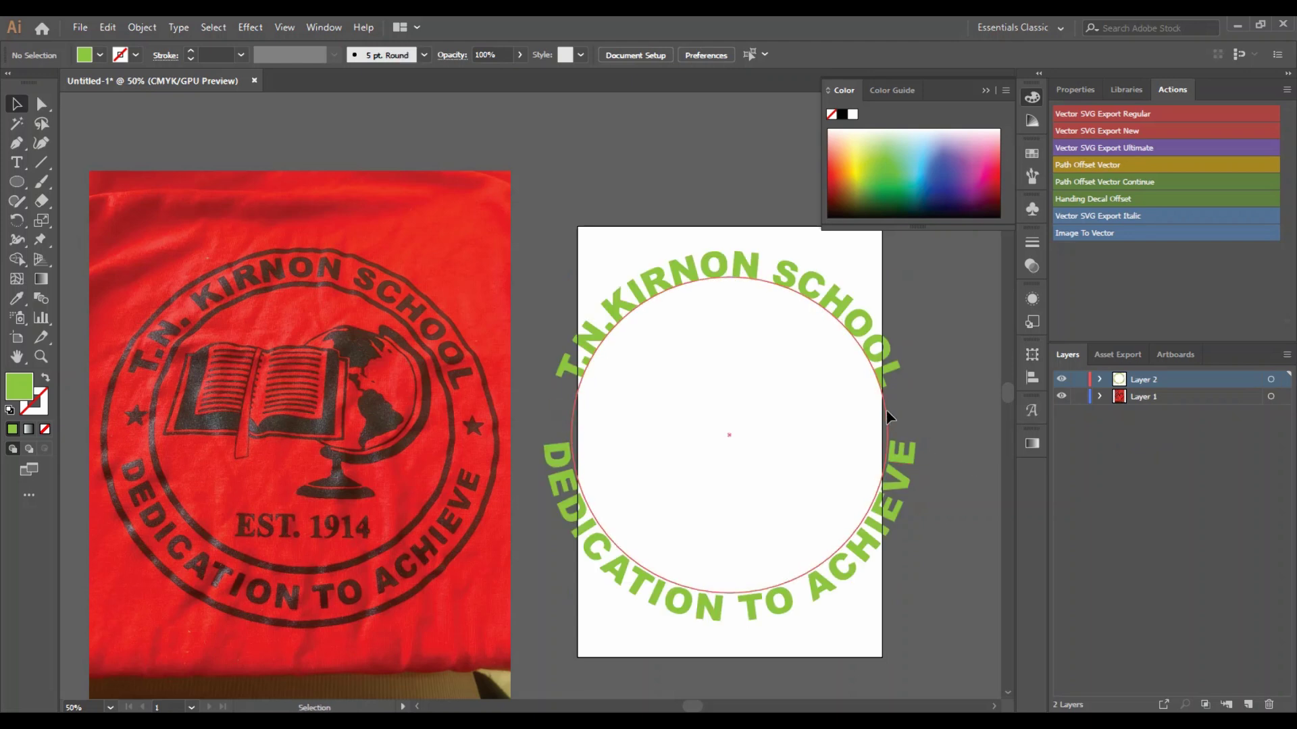
{"action": "left_click", "coordinate": [886, 410]}
{"action": "left_click_drag", "start_coordinate": [886, 413], "coordinate": [816, 414]}
{"action": "key", "text": "ctrl+z"}
{"action": "key", "text": "ctrl+z"}
{"action": "key", "text": "ctrl+z"}
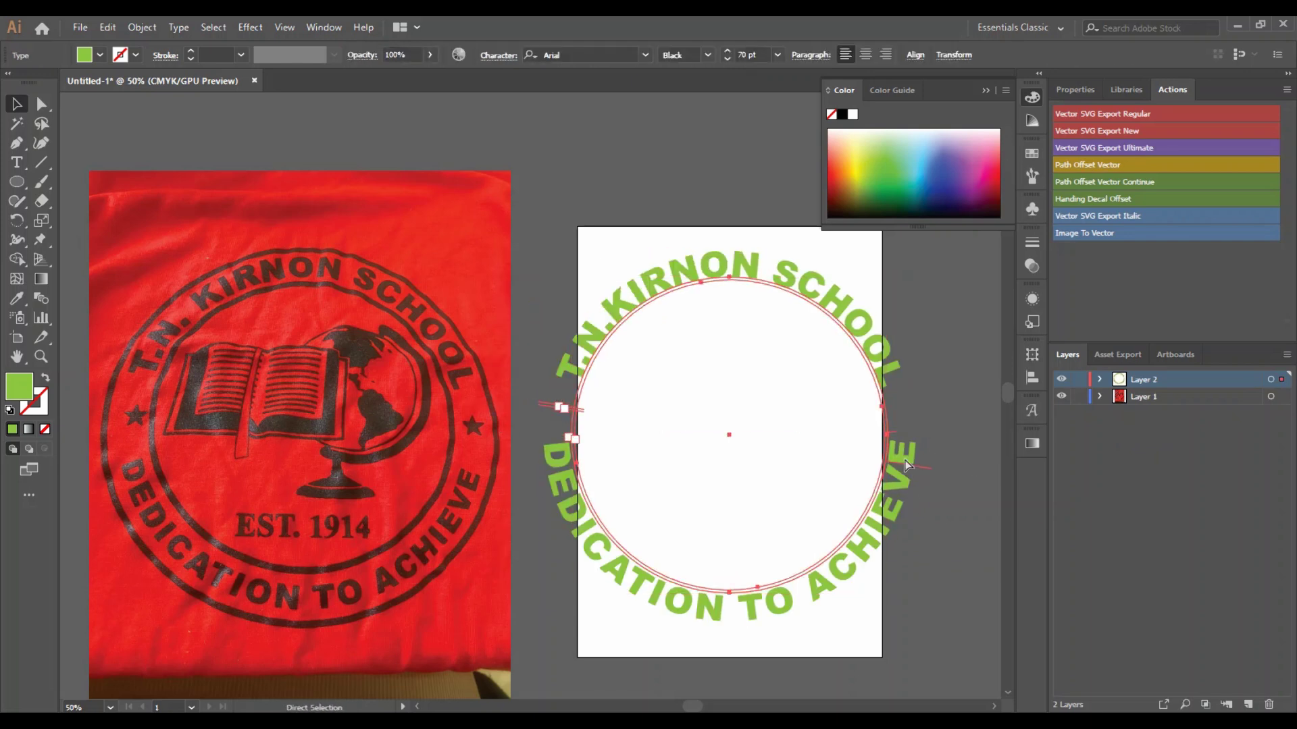
Step: Fill the bare circle with green and paste a copy of it in place with the curved lettering
{"action": "left_click", "coordinate": [889, 152]}
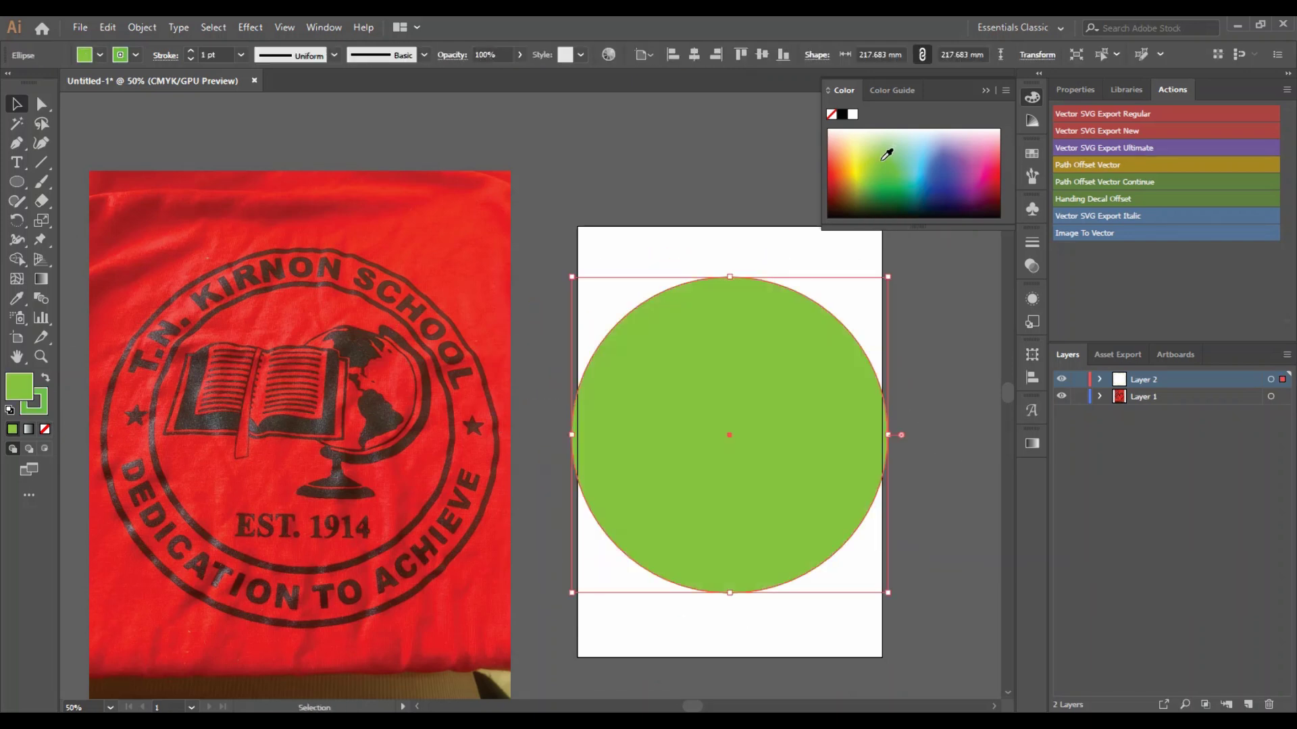
{"action": "key", "text": "ctrl+f"}
{"action": "left_click", "coordinate": [959, 493]}
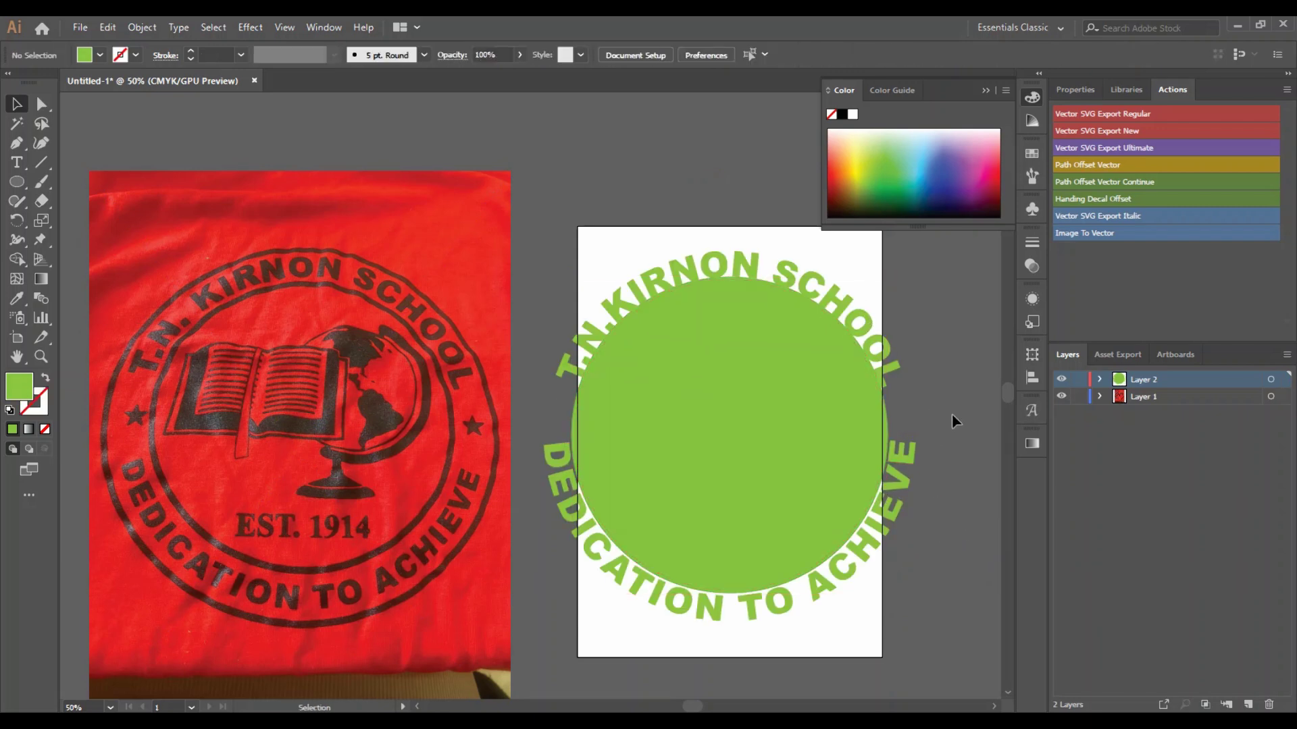
Step: Scale the green circle and both curved texts down together about their centre to about 177 mm wide
{"action": "left_click_drag", "start_coordinate": [952, 414], "coordinate": [830, 458]}
{"action": "key", "text": "q"}
{"action": "key", "text": "v"}
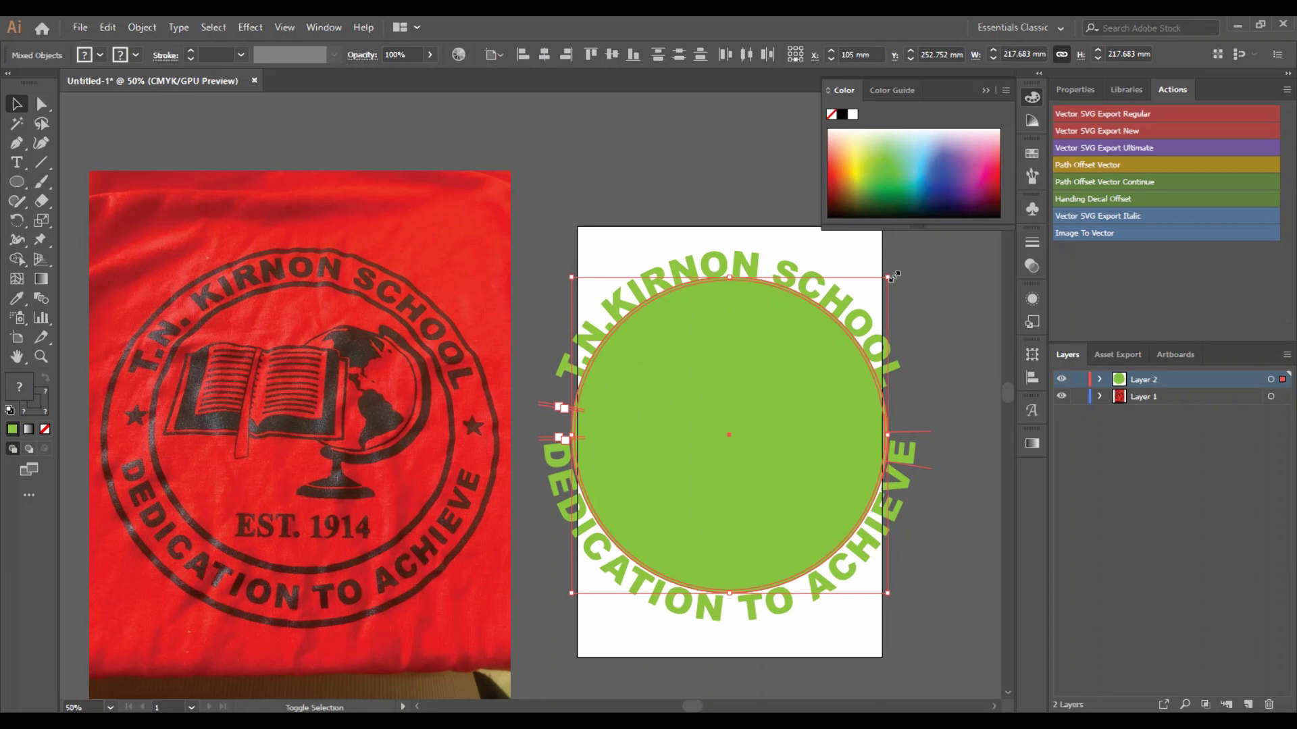
{"action": "left_click_drag", "start_coordinate": [894, 276], "coordinate": [862, 318]}
{"action": "key", "text": "ctrl+plus"}
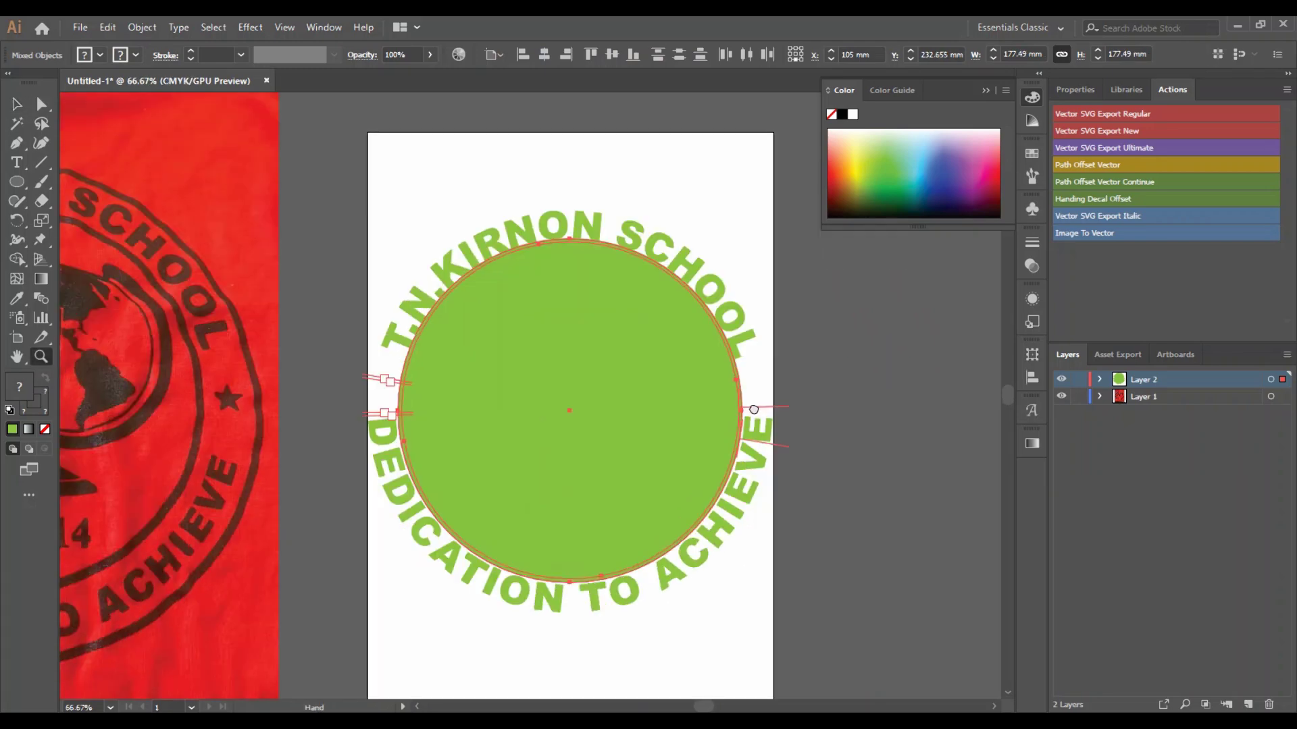
{"action": "left_click_drag", "start_coordinate": [754, 409], "coordinate": [760, 409]}
{"action": "left_click", "coordinate": [783, 348]}
Step: Enlarge the school name's path slightly about its centre to leave a narrow gap around the green circle
{"action": "left_click", "coordinate": [717, 276]}
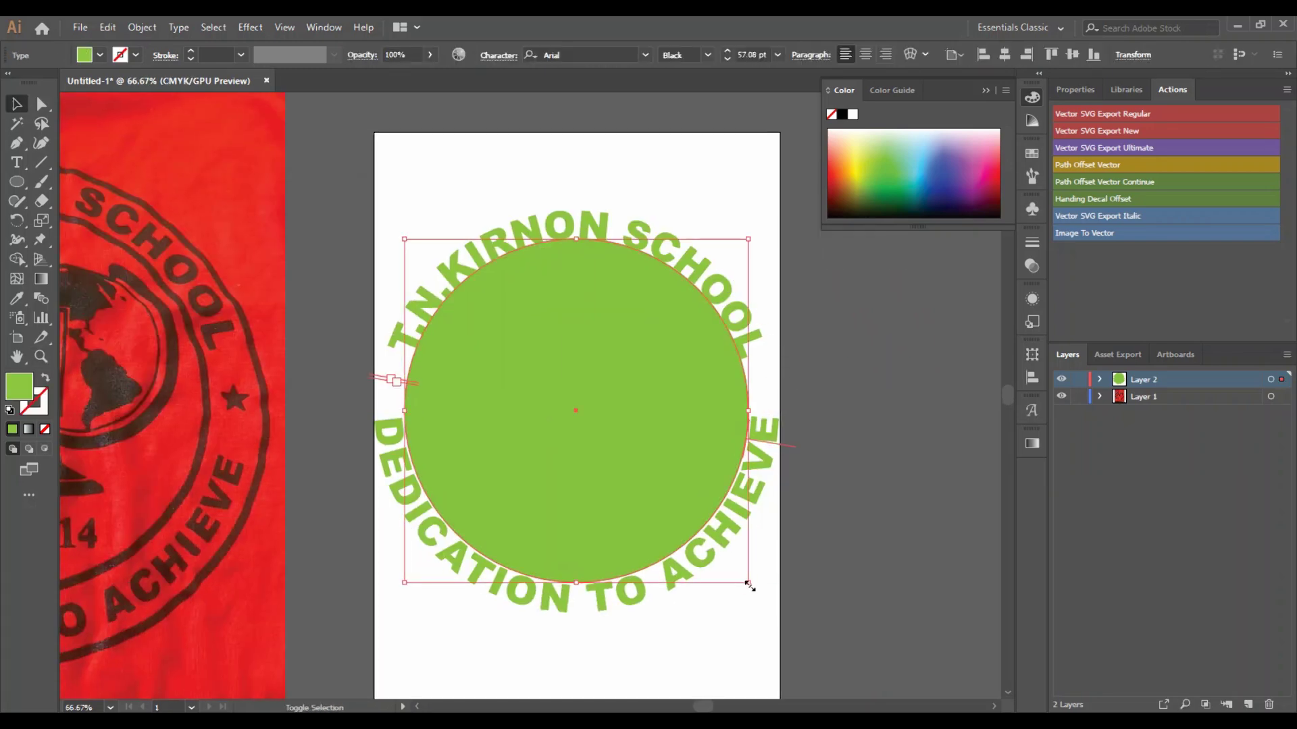
{"action": "left_click_drag", "start_coordinate": [749, 585], "coordinate": [760, 590]}
{"action": "left_click", "coordinate": [829, 534]}
Step: Enlarge the motto's path in small increments about its centre until the motto clears the green circle by a narrow gap
{"action": "left_click", "coordinate": [744, 505]}
{"action": "left_click_drag", "start_coordinate": [774, 547], "coordinate": [775, 546]}
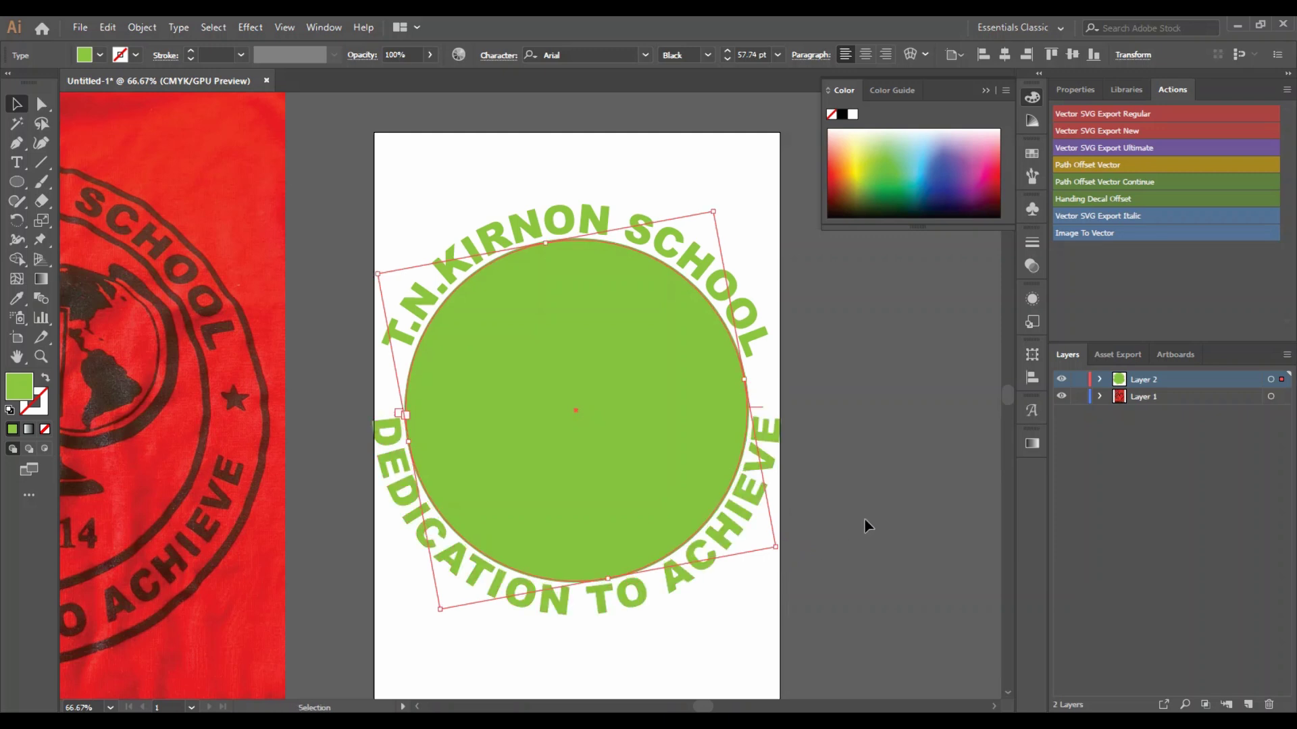
{"action": "left_click", "coordinate": [865, 518]}
{"action": "left_click", "coordinate": [761, 493]}
{"action": "left_click_drag", "start_coordinate": [778, 544], "coordinate": [783, 544]}
{"action": "left_click", "coordinate": [834, 467]}
{"action": "left_click", "coordinate": [761, 499]}
{"action": "left_click", "coordinate": [866, 492]}
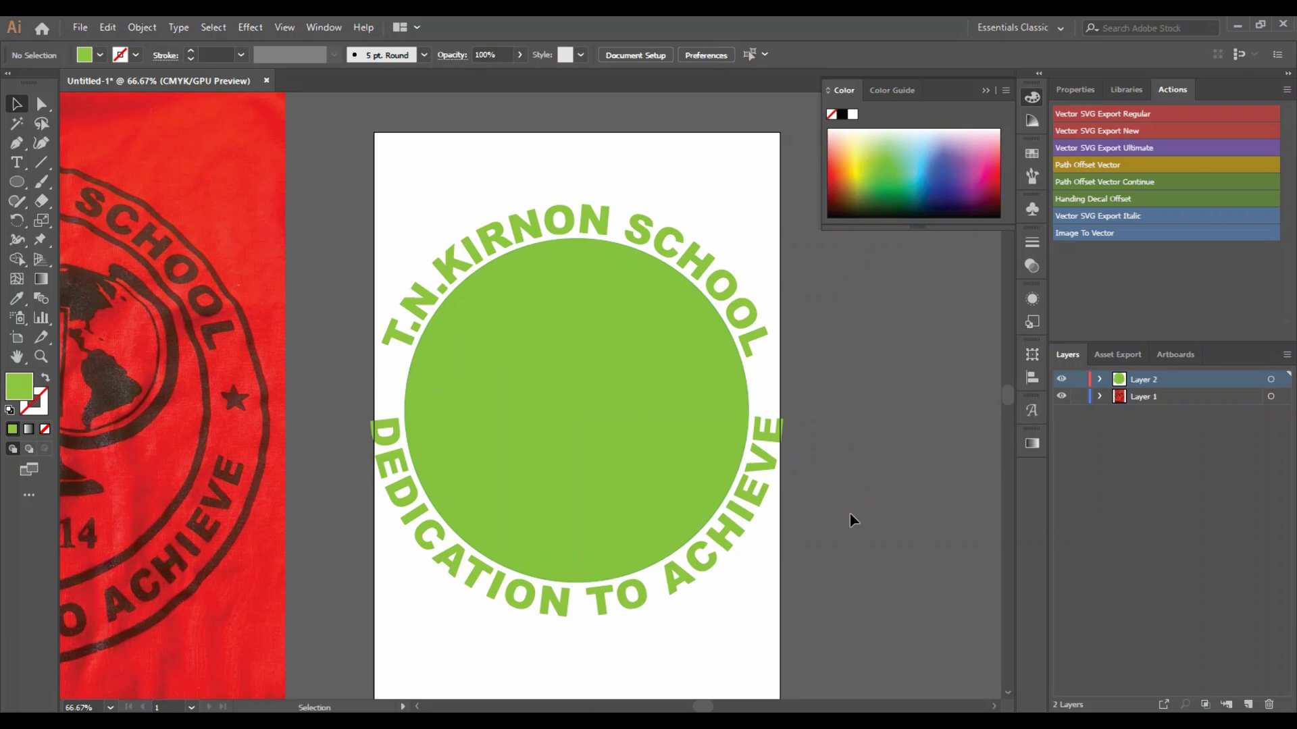
Step: Set the font size of both the school name and the motto to 60 pt
{"action": "left_click_drag", "start_coordinate": [767, 271], "coordinate": [768, 270]}
{"action": "left_click", "coordinate": [771, 163]}
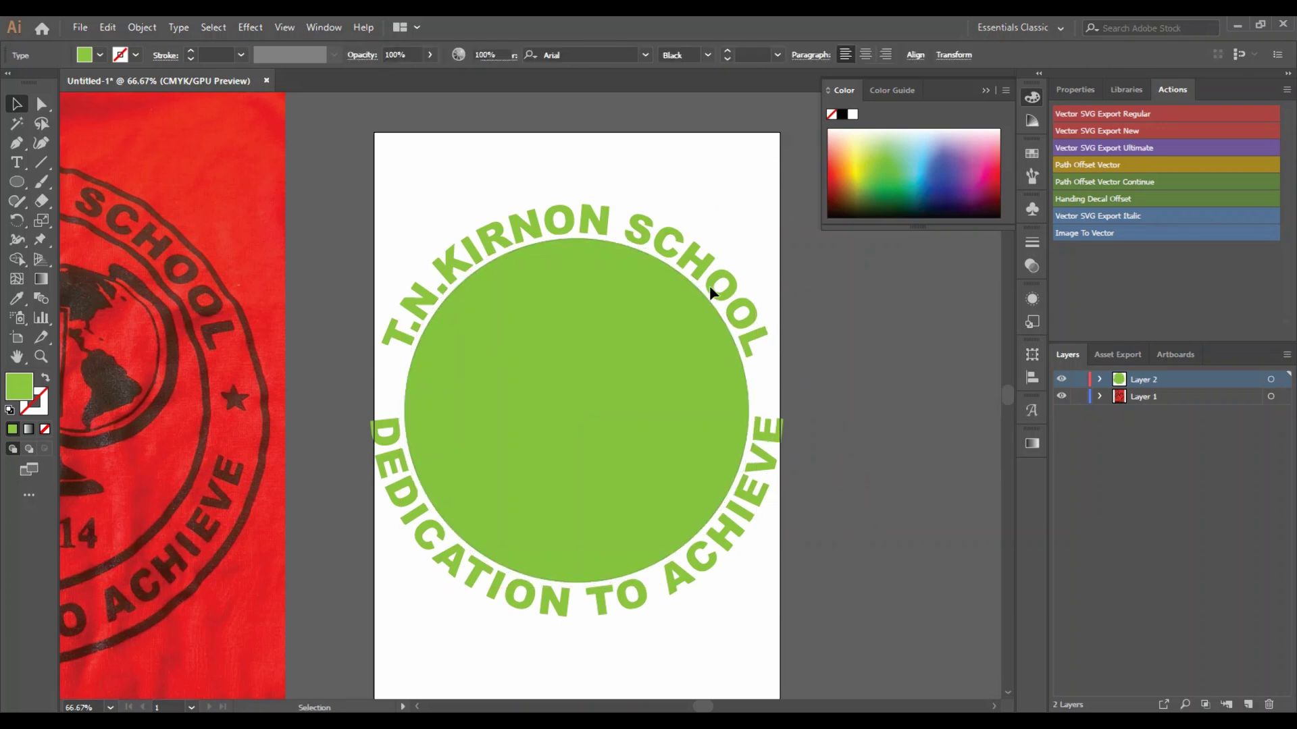
{"action": "left_click", "coordinate": [718, 289]}
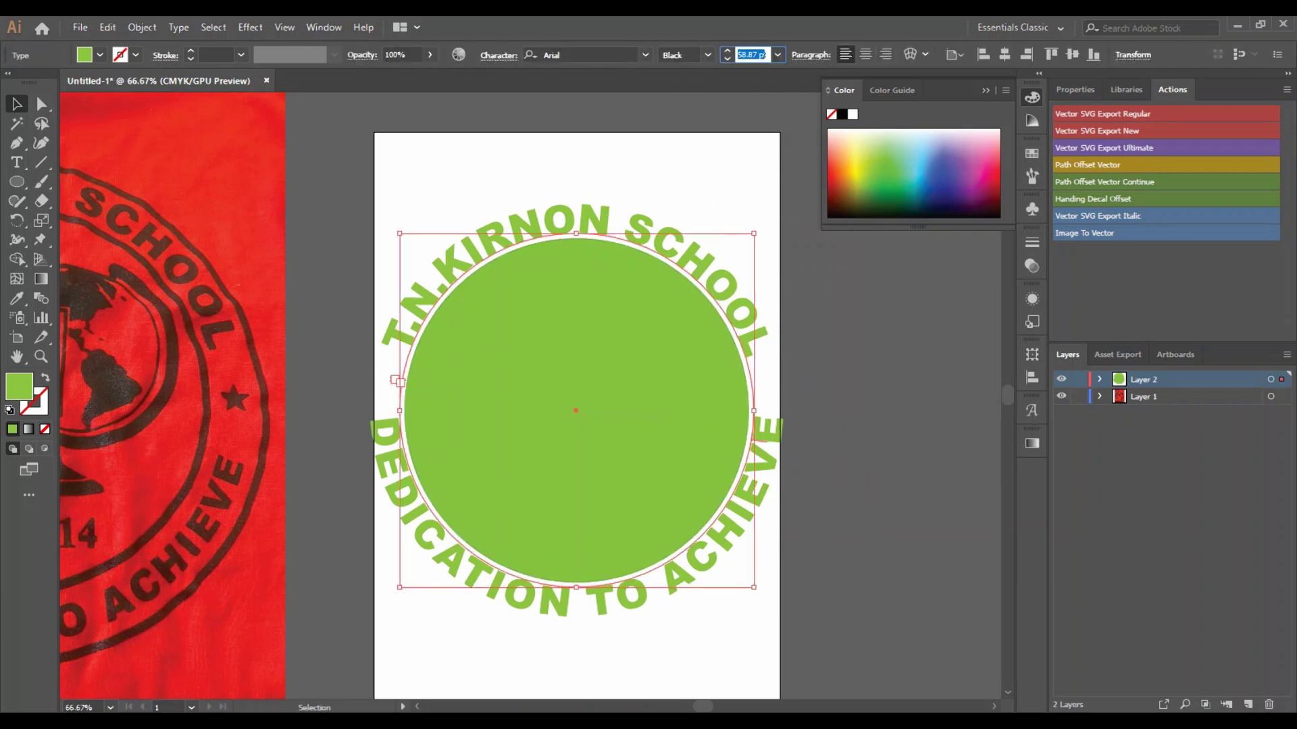
{"action": "double_click", "coordinate": [763, 52]}
{"action": "key", "text": "Return"}
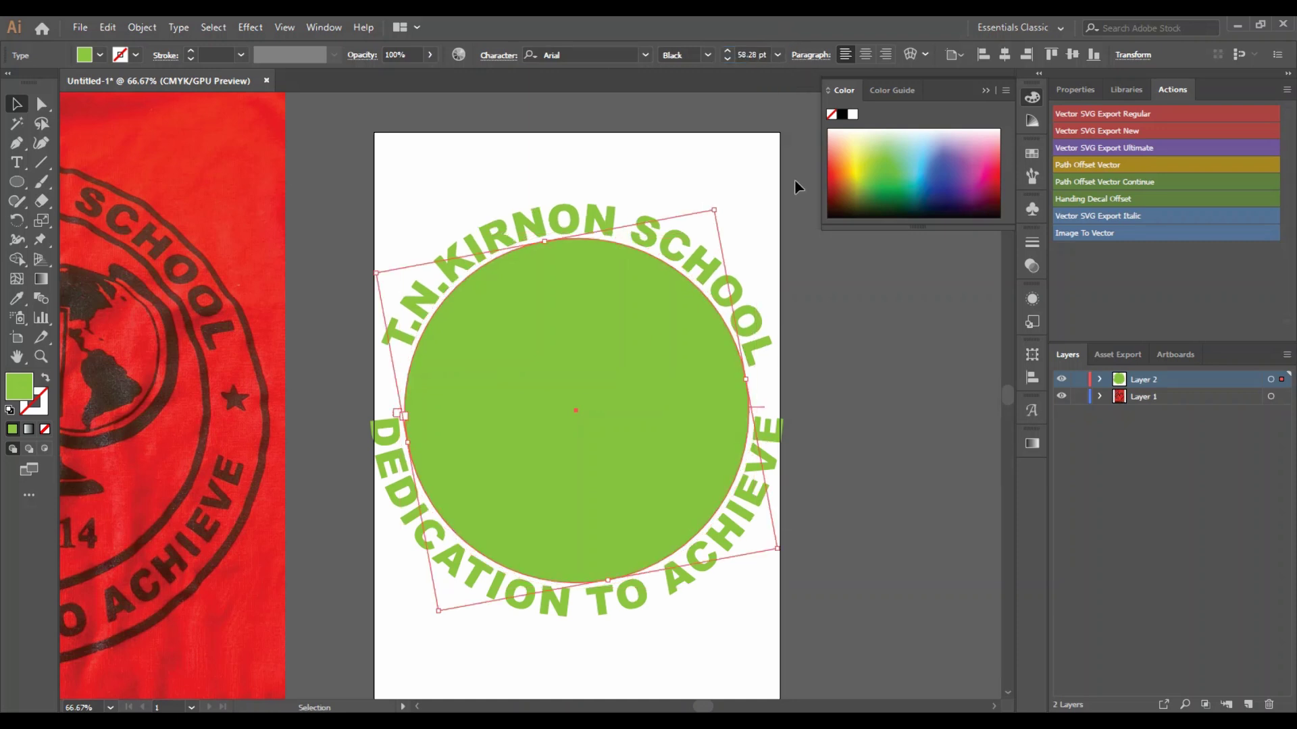
{"action": "type", "text": "60"}
{"action": "key", "text": "Return"}
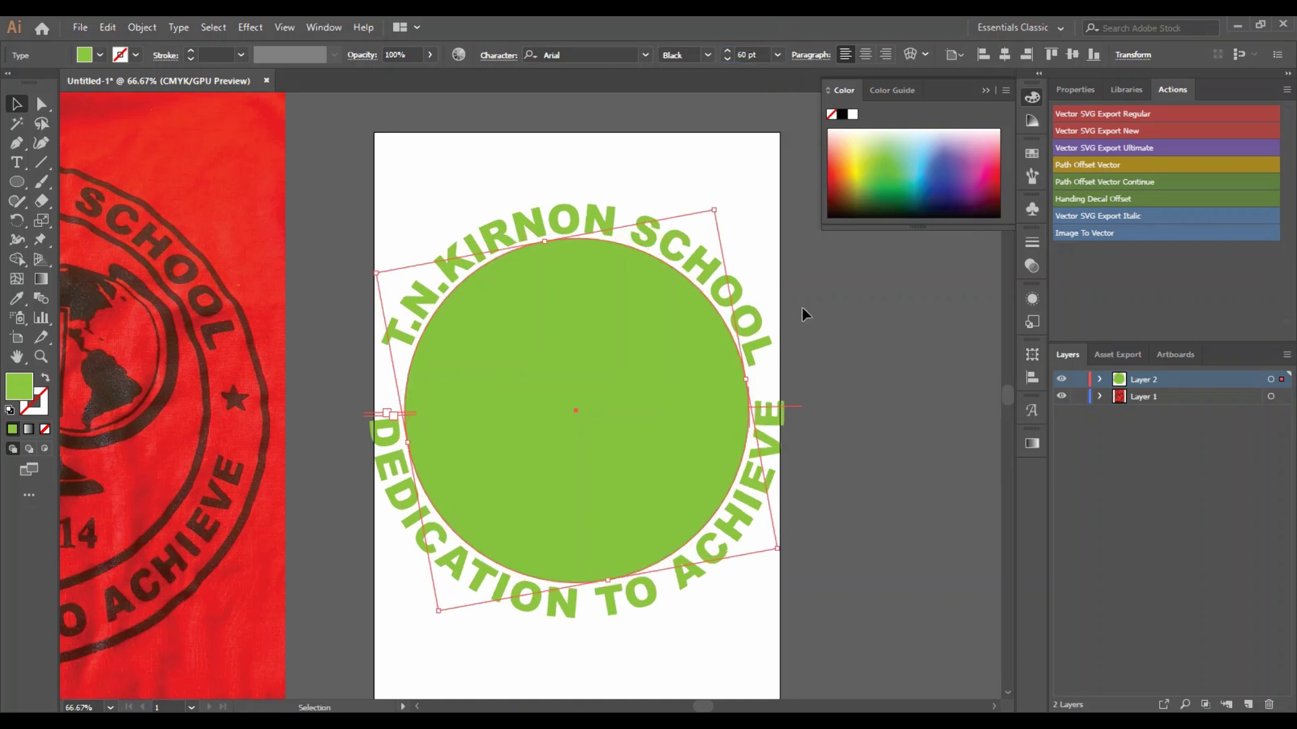
Step: Set the font size of both the motto and the school name to 55 pt
{"action": "left_click", "coordinate": [758, 52]}
{"action": "type", "text": "55"}
{"action": "key", "text": "Return"}
{"action": "left_click", "coordinate": [743, 307]}
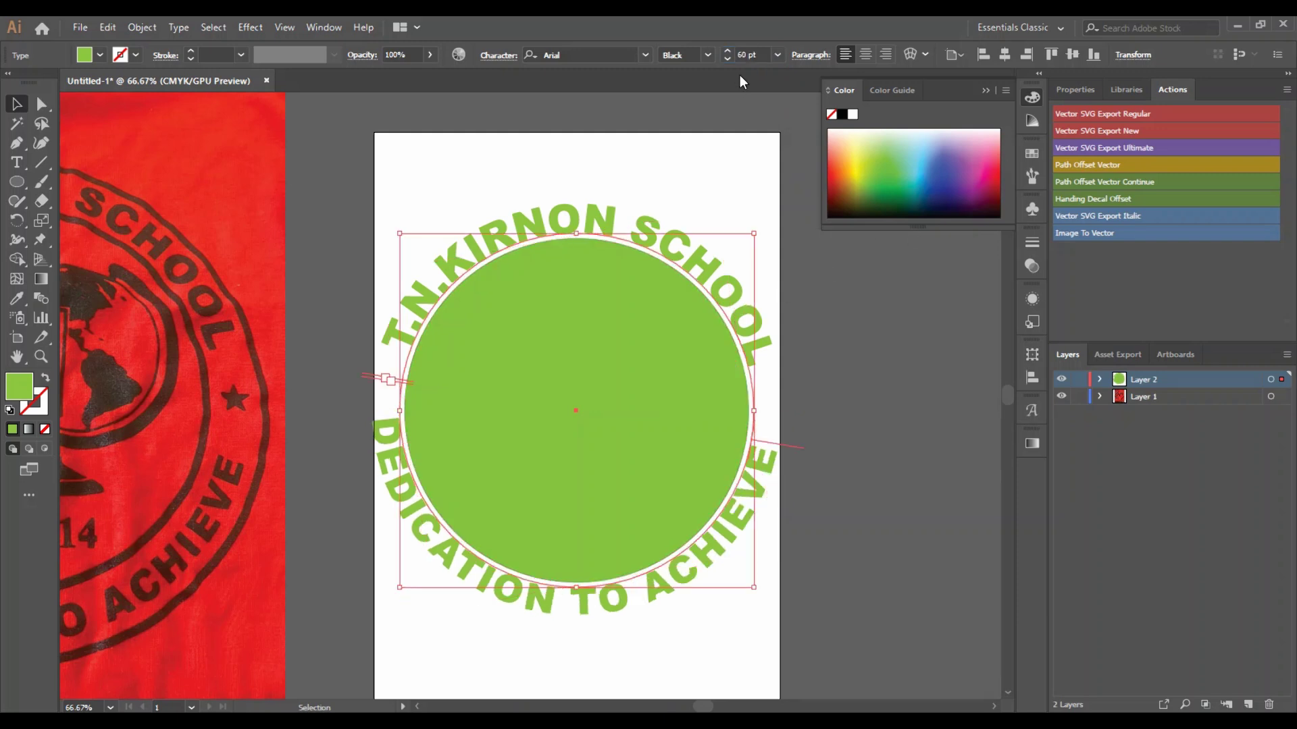
{"action": "left_click", "coordinate": [750, 54]}
{"action": "type", "text": "55"}
{"action": "key", "text": "Return"}
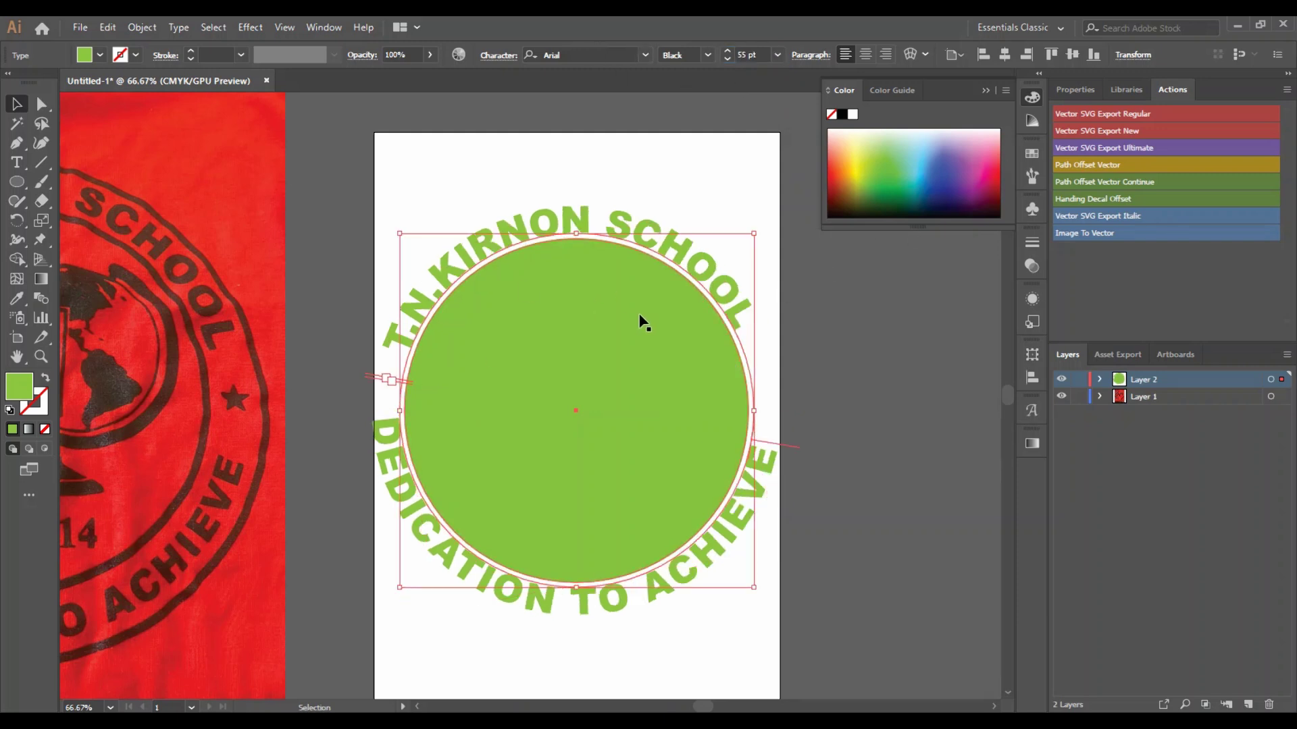
Step: Draw a horizontal check line at the start of the school name and delete the green circle inside the lettering
{"action": "left_click", "coordinate": [41, 163]}
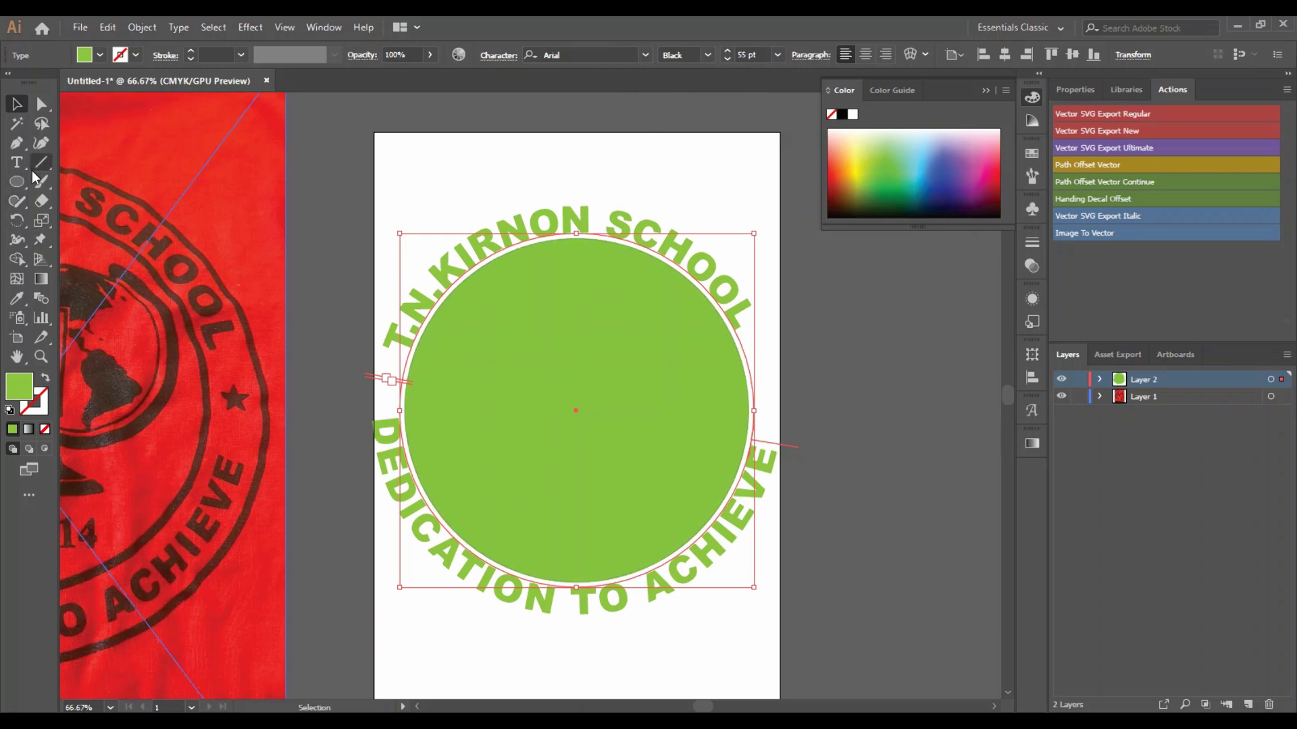
{"action": "left_click_drag", "start_coordinate": [343, 376], "coordinate": [798, 376]}
{"action": "key", "text": "v"}
{"action": "left_click", "coordinate": [694, 492]}
{"action": "key", "text": "Delete"}
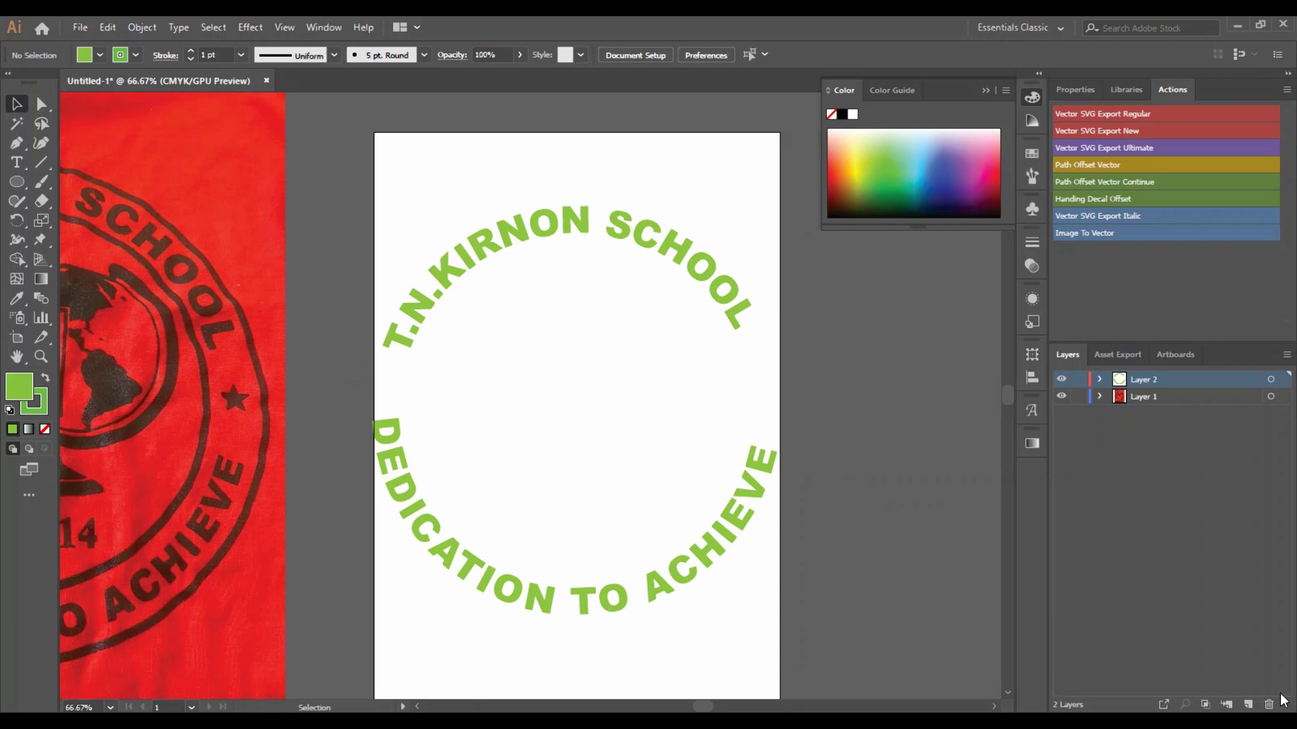
Step: Create a new layer, paste the green circle in place on it, and lock and hide that layer
{"action": "left_click", "coordinate": [1248, 705]}
{"action": "key", "text": "ctrl+f"}
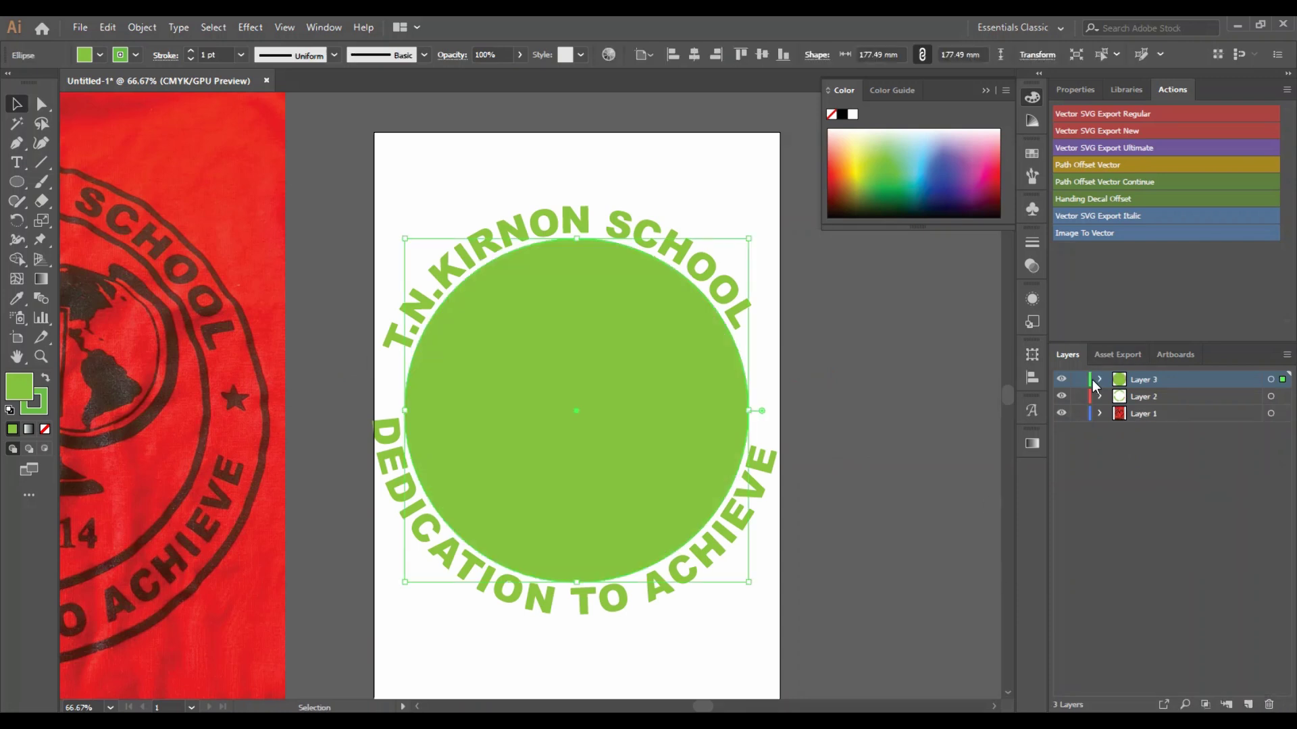
{"action": "left_click", "coordinate": [1079, 379]}
{"action": "left_click", "coordinate": [1061, 380]}
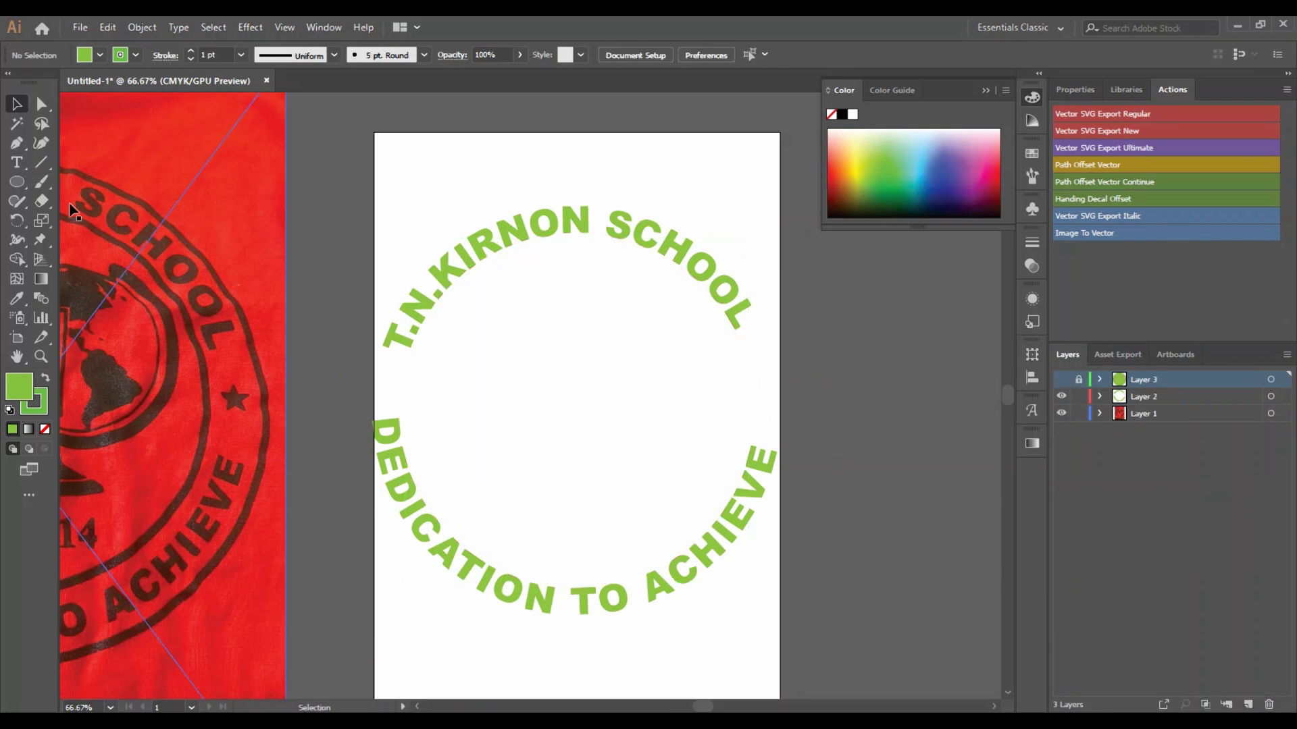
Step: Give the horizontal check line between the school name and the motto a green stroke
{"action": "left_click", "coordinate": [41, 162]}
{"action": "key", "text": "v"}
{"action": "left_click", "coordinate": [624, 379]}
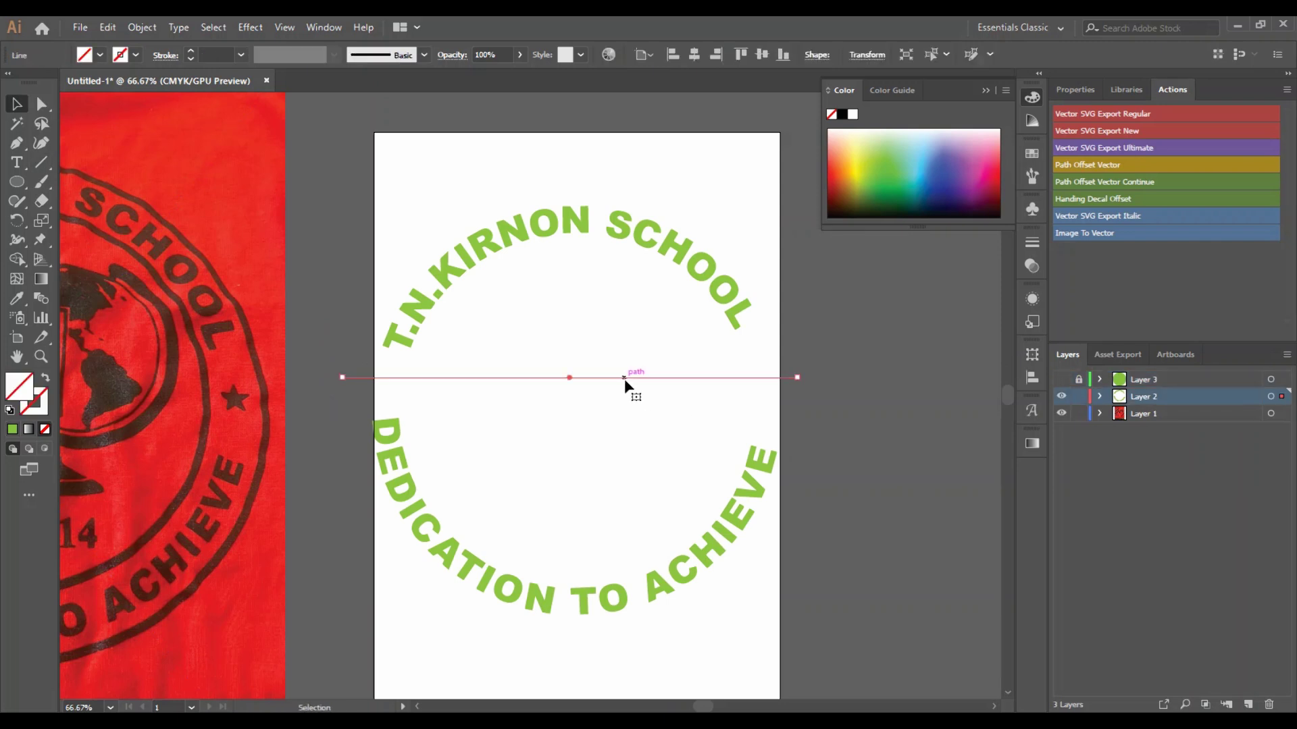
{"action": "left_click", "coordinate": [12, 429]}
{"action": "left_click", "coordinate": [878, 408]}
{"action": "left_click", "coordinate": [717, 378]}
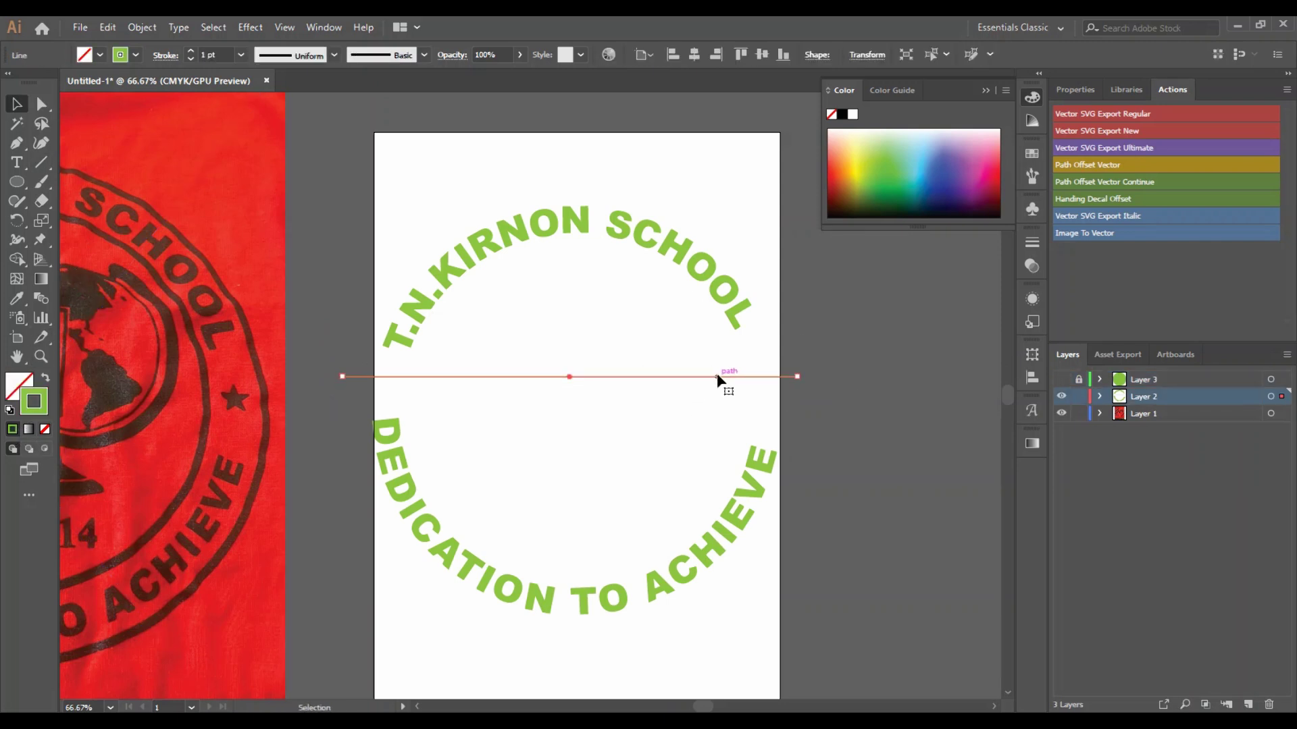
Step: Raise the green check line to just below the first letter of the school name
{"action": "key", "text": "shift+Up"}
{"action": "key", "text": "shift+Up"}
{"action": "key", "text": "shift+Up"}
{"action": "key", "text": "Up"}
{"action": "key", "text": "Up"}
{"action": "key", "text": "Up"}
{"action": "key", "text": "Up"}
{"action": "key", "text": "Up"}
{"action": "key", "text": "Up"}
{"action": "key", "text": "Up"}
{"action": "key", "text": "Up"}
Step: Rotate the school name slightly clockwise until both its ends are level with the check line
{"action": "left_click", "coordinate": [719, 277]}
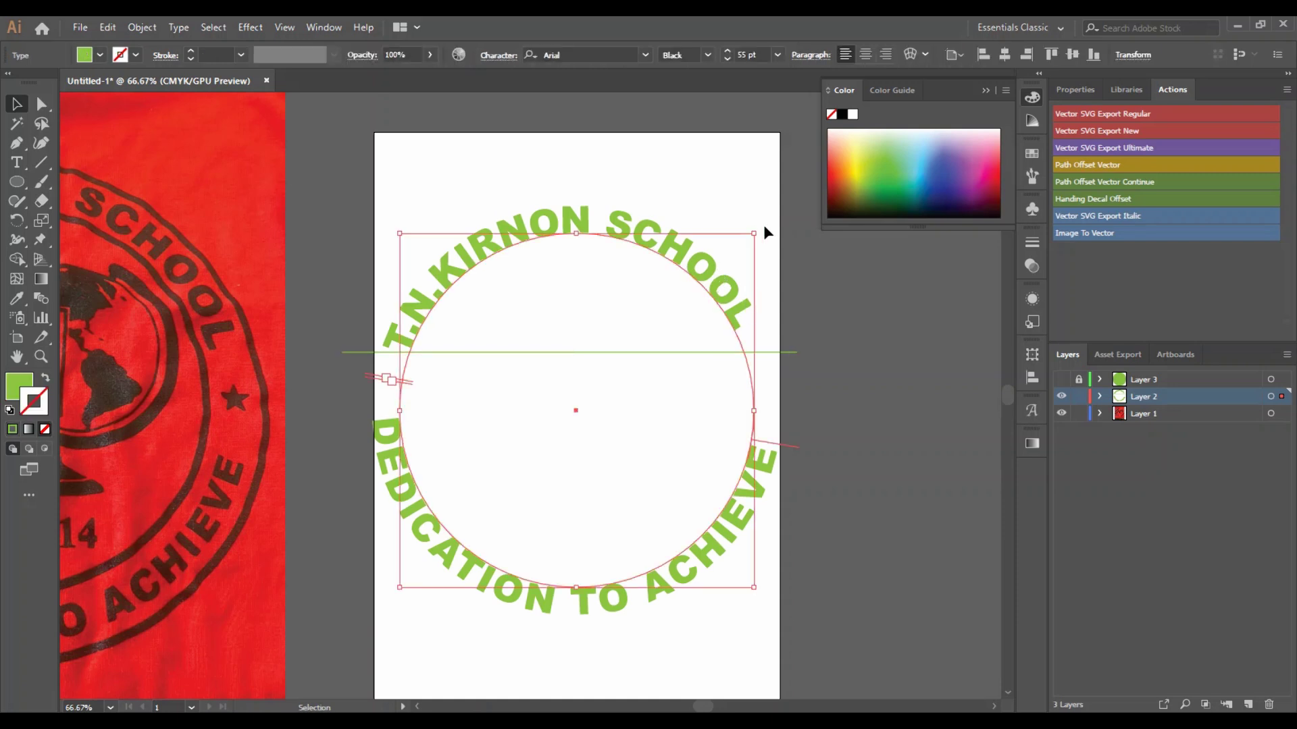
{"action": "left_click_drag", "start_coordinate": [770, 232], "coordinate": [780, 254]}
{"action": "left_click", "coordinate": [946, 355]}
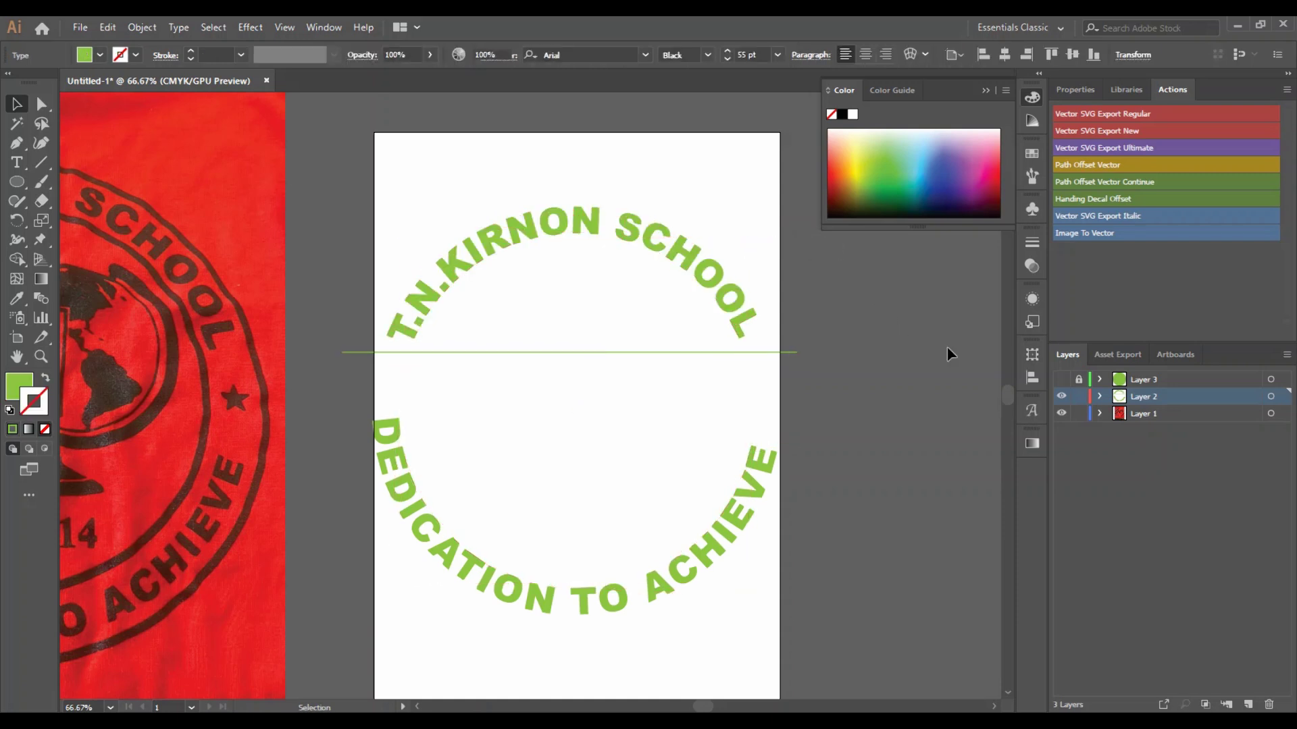
Step: Lower the green check line to the upper end of the motto's first letter
{"action": "left_click", "coordinate": [794, 353]}
{"action": "key", "text": "Down"}
{"action": "key", "text": "Down"}
{"action": "key", "text": "Down"}
{"action": "key", "text": "Down"}
{"action": "key", "text": "Down"}
{"action": "key", "text": "Down"}
{"action": "key", "text": "Down"}
{"action": "key", "text": "Down"}
{"action": "key", "text": "Down"}
{"action": "key", "text": "Down"}
{"action": "key", "text": "Down"}
{"action": "key", "text": "Down"}
{"action": "key", "text": "Down"}
{"action": "key", "text": "Down"}
{"action": "key", "text": "Down"}
{"action": "key", "text": "Down"}
{"action": "key", "text": "Down"}
{"action": "key", "text": "Down"}
{"action": "key", "text": "Down"}
{"action": "key", "text": "Down"}
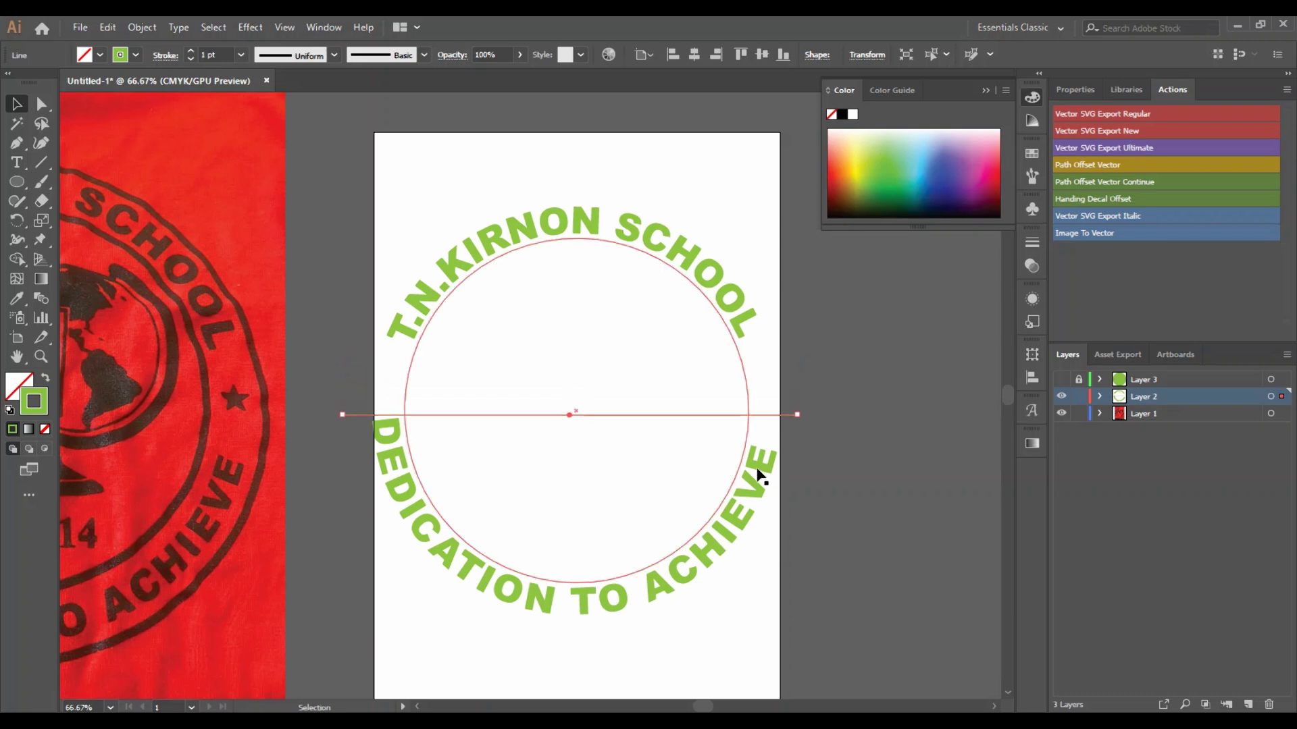
Step: Rotate the motto slightly counterclockwise until both its ends are level with the check line
{"action": "left_click", "coordinate": [761, 478]}
{"action": "left_click_drag", "start_coordinate": [786, 550], "coordinate": [797, 537]}
{"action": "left_click", "coordinate": [972, 388]}
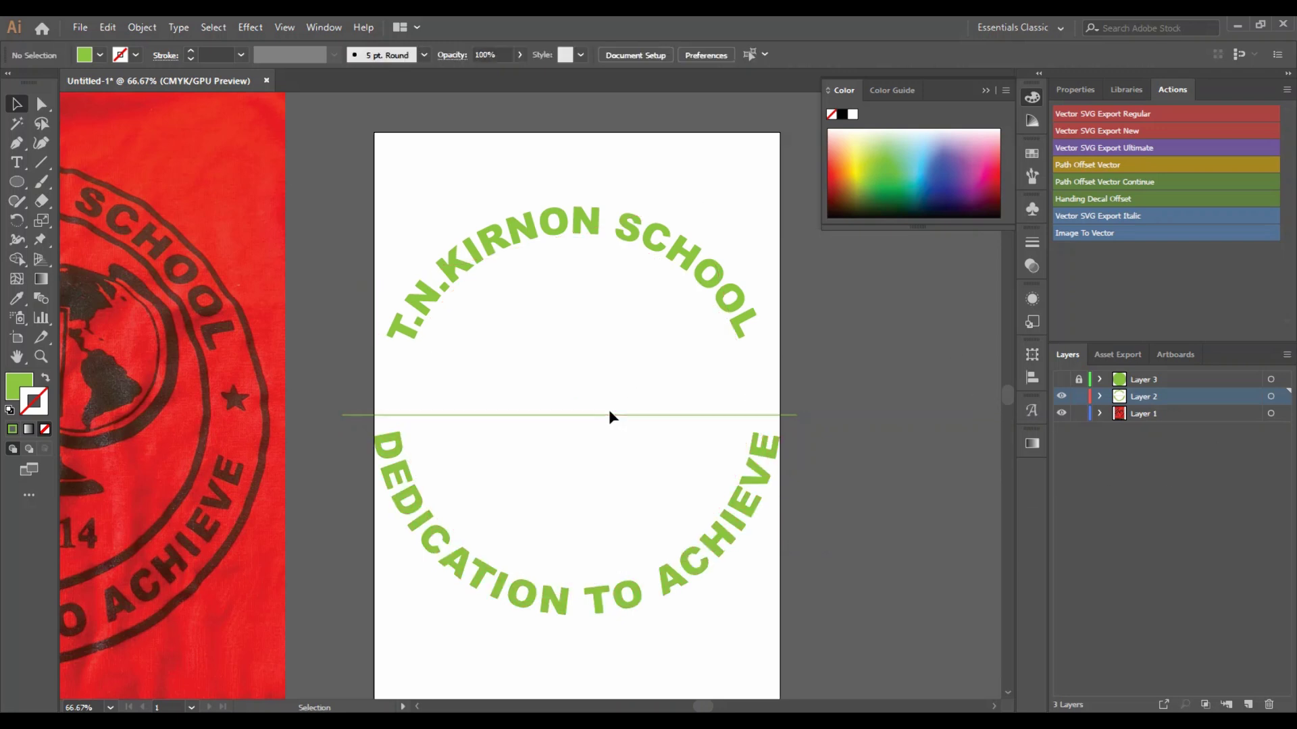
Step: Move the check line in place to the circle's layer, Layer 3, and leave that layer locked and hidden
{"action": "left_click", "coordinate": [1063, 380]}
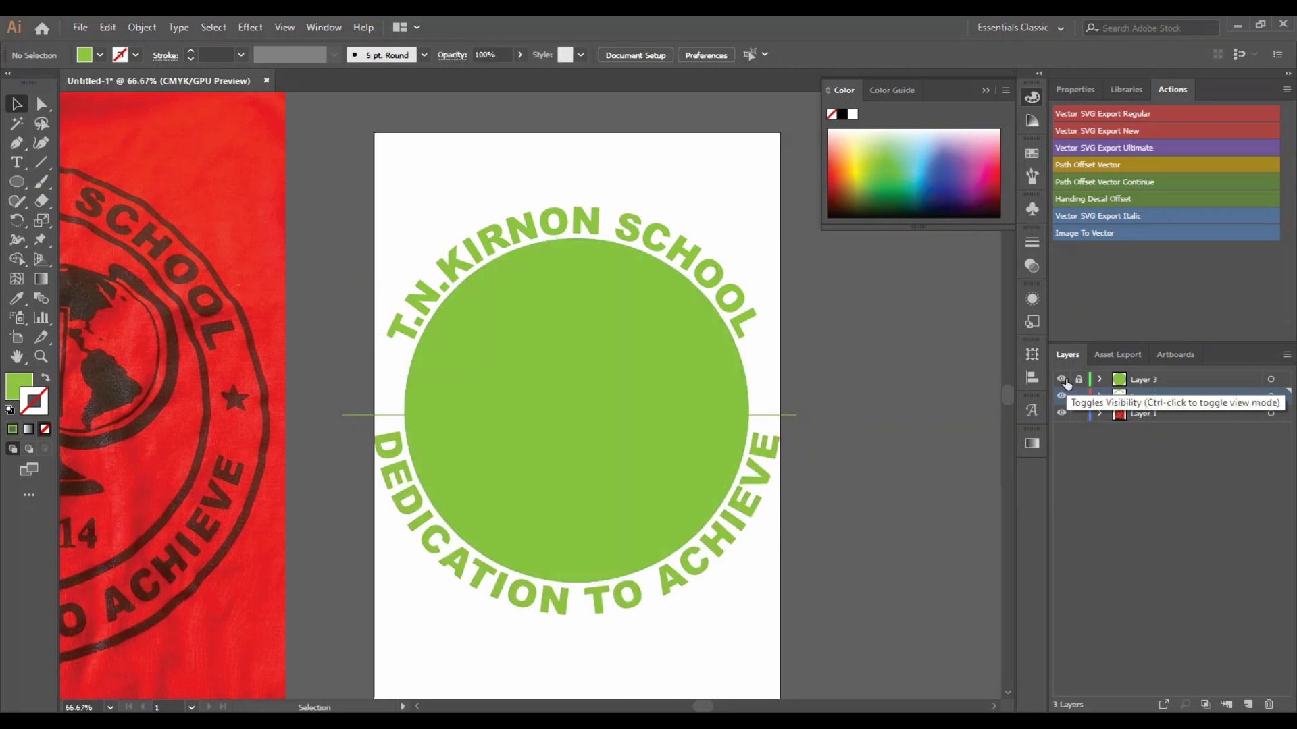
{"action": "left_click", "coordinate": [795, 416]}
{"action": "key", "text": "Delete"}
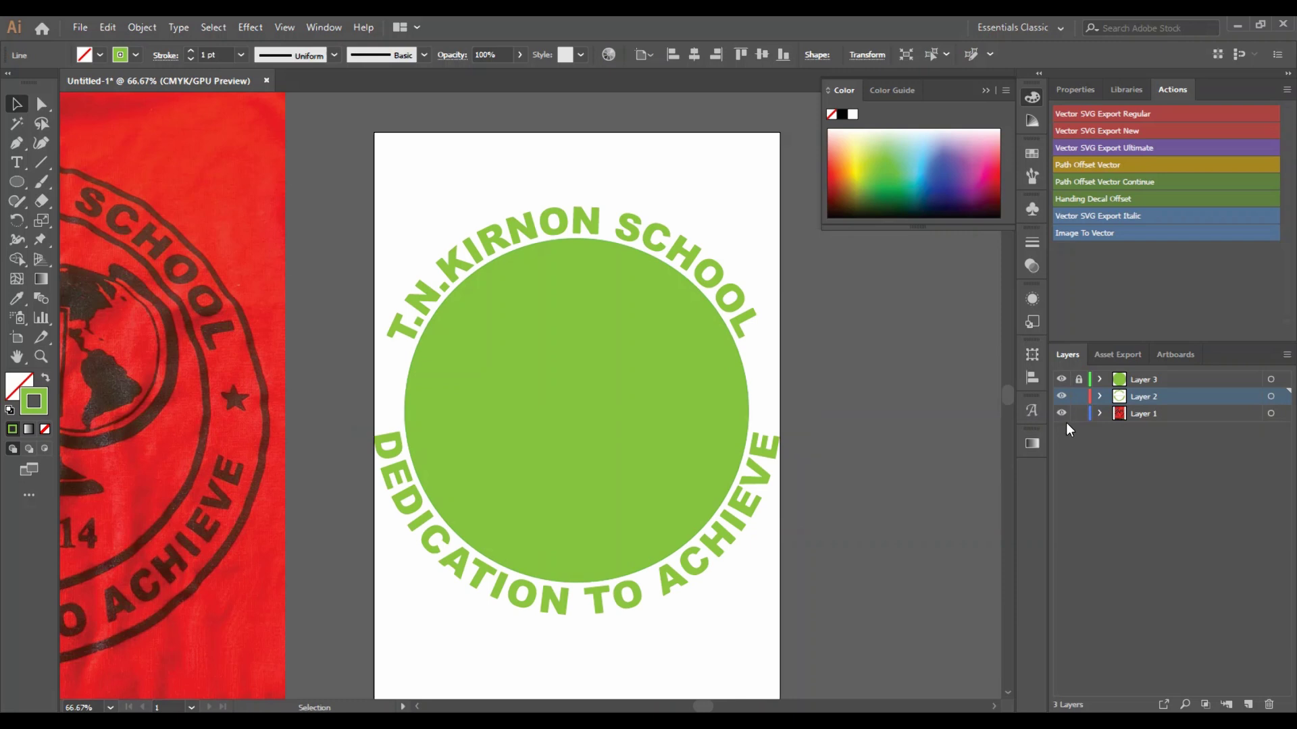
{"action": "left_click", "coordinate": [1150, 383]}
{"action": "key", "text": "ctrl+f"}
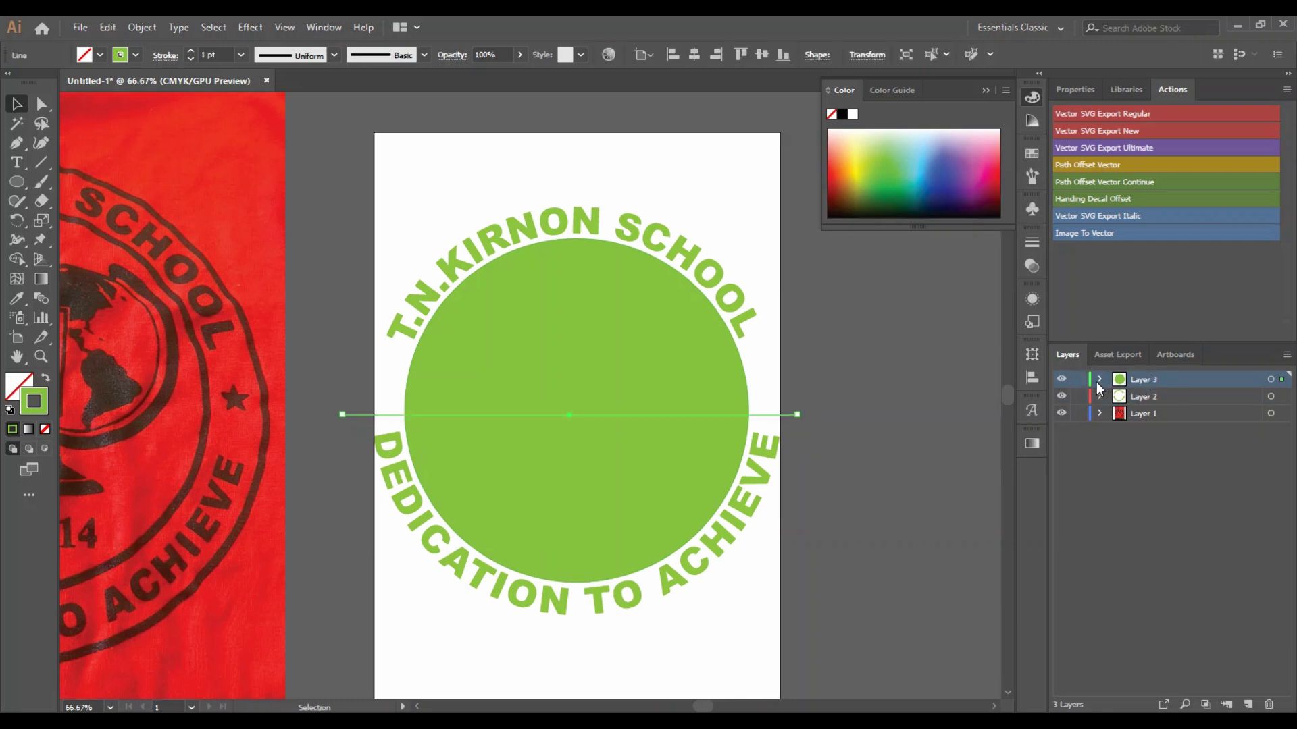
{"action": "left_click", "coordinate": [1079, 380]}
{"action": "left_click", "coordinate": [1064, 380]}
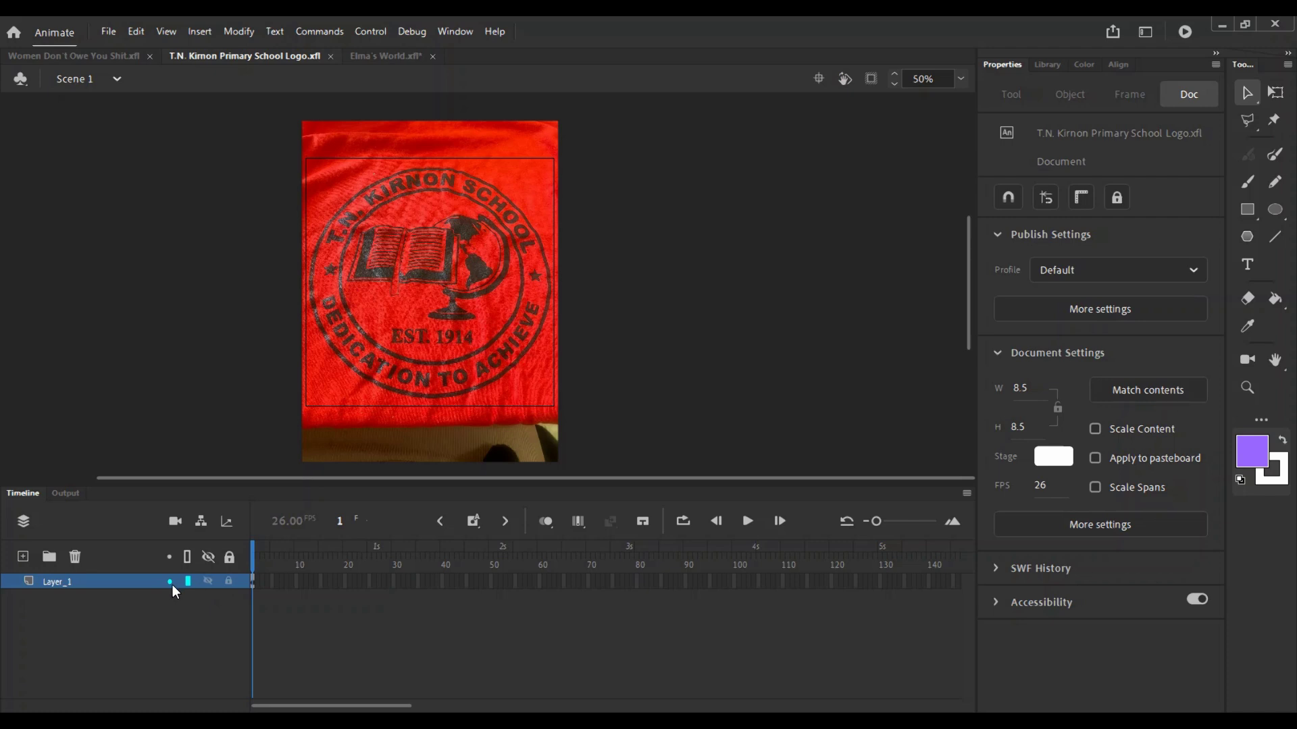
Step: Switch to Animate, paste the lettering using the AI file importer preferences, and position it over the emblem photo
{"action": "left_click", "coordinate": [172, 585]}
{"action": "key", "text": "ctrl+v"}
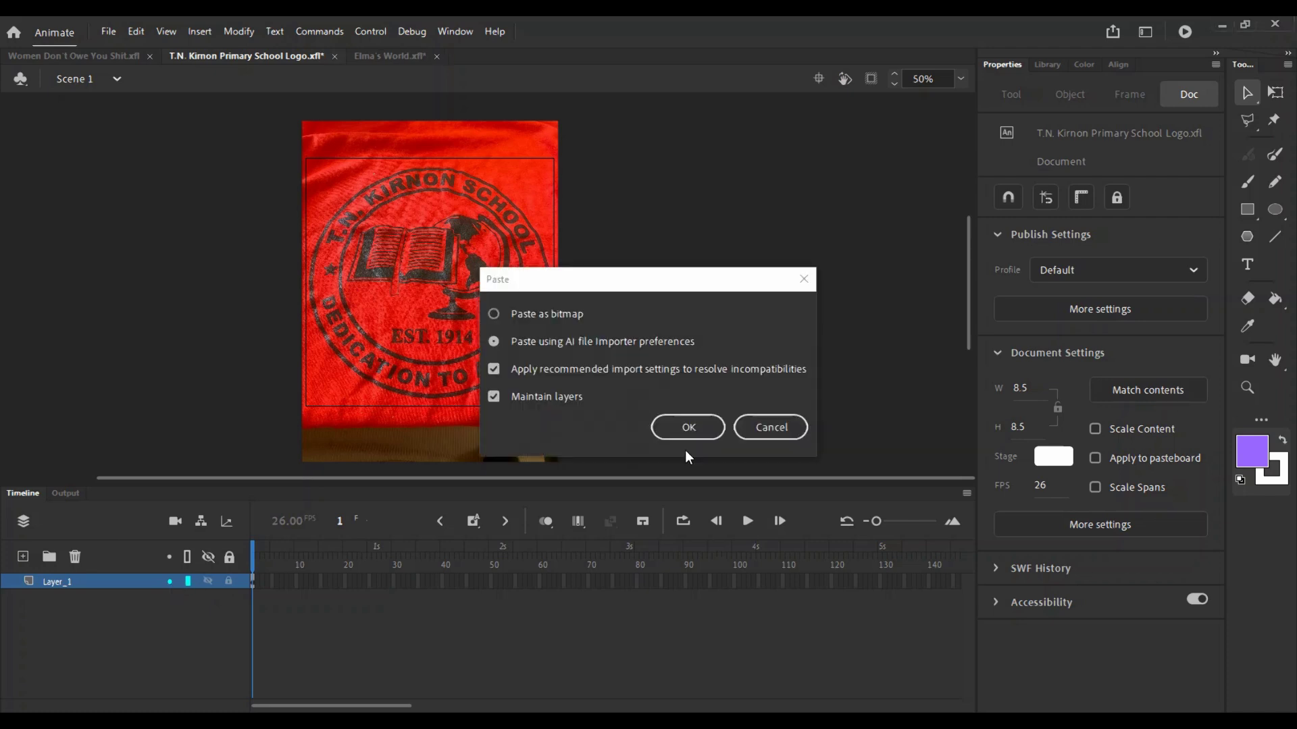
{"action": "left_click", "coordinate": [686, 435]}
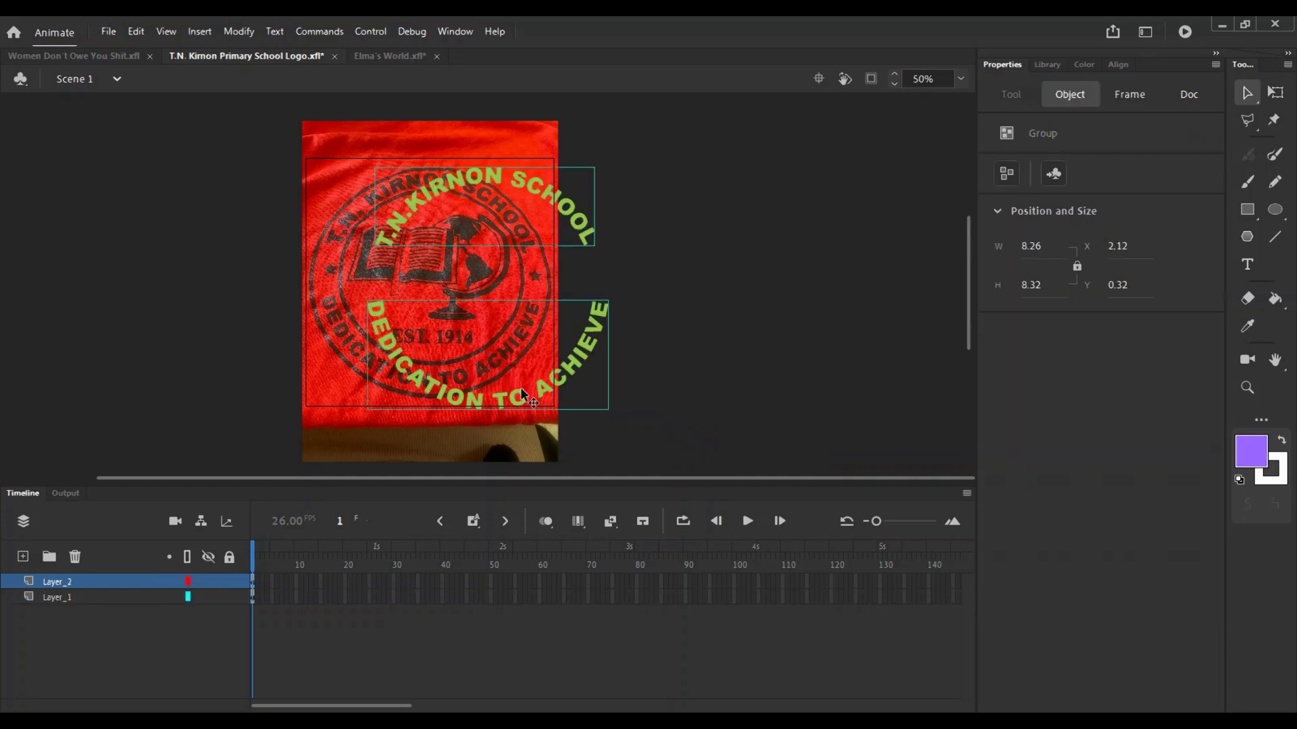
{"action": "left_click_drag", "start_coordinate": [551, 389], "coordinate": [498, 381]}
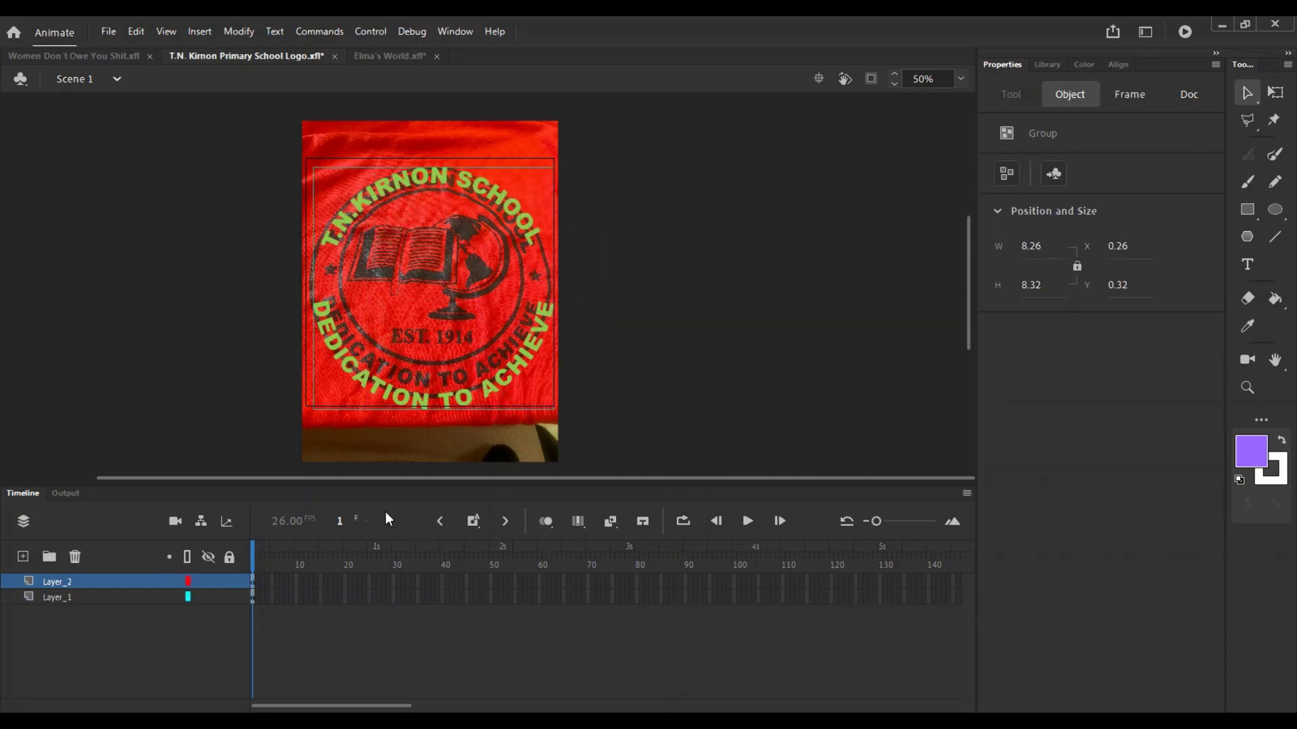
Step: Lock the photo's layer and convert it to a guide layer
{"action": "left_click", "coordinate": [228, 596]}
{"action": "left_click", "coordinate": [265, 582]}
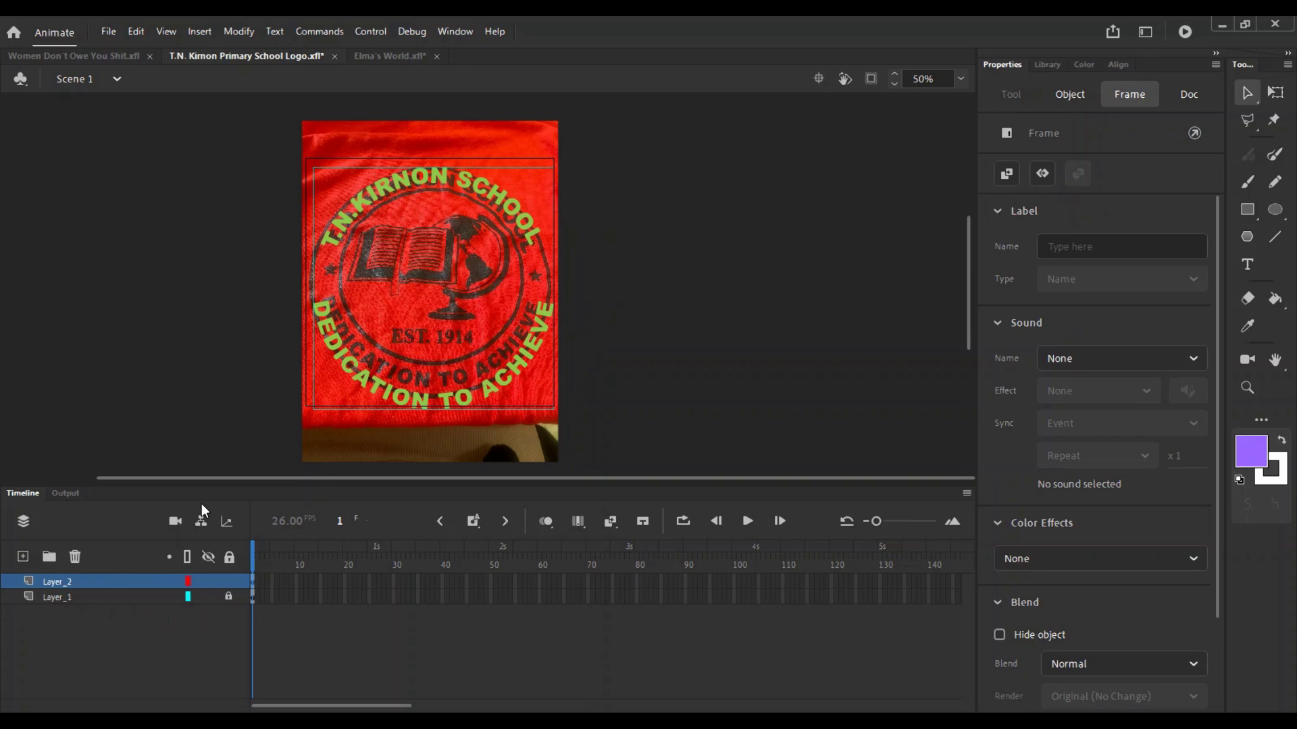
{"action": "right_click", "coordinate": [187, 601]}
{"action": "left_click", "coordinate": [165, 379]}
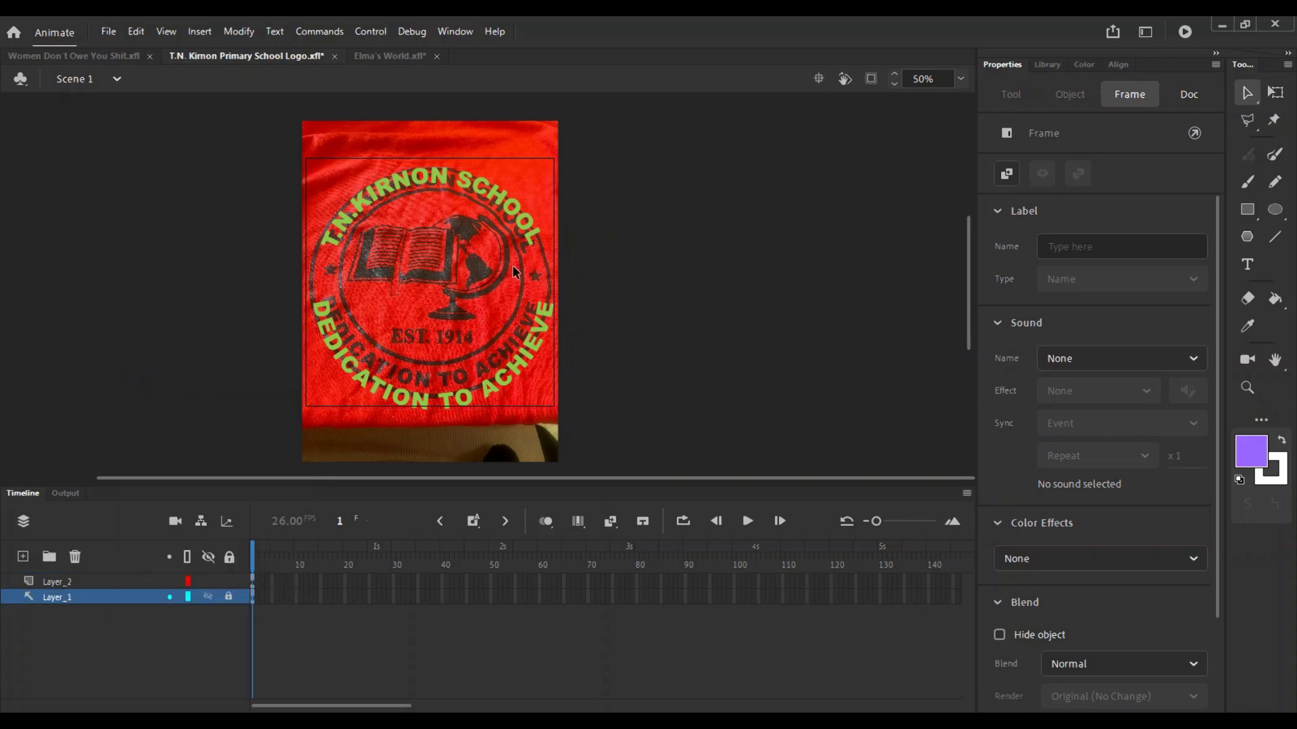
Step: Add a layer between the lettering and the photo, and set the Oval tool to no fill with a #00FF00 stroke
{"action": "left_click", "coordinate": [22, 557]}
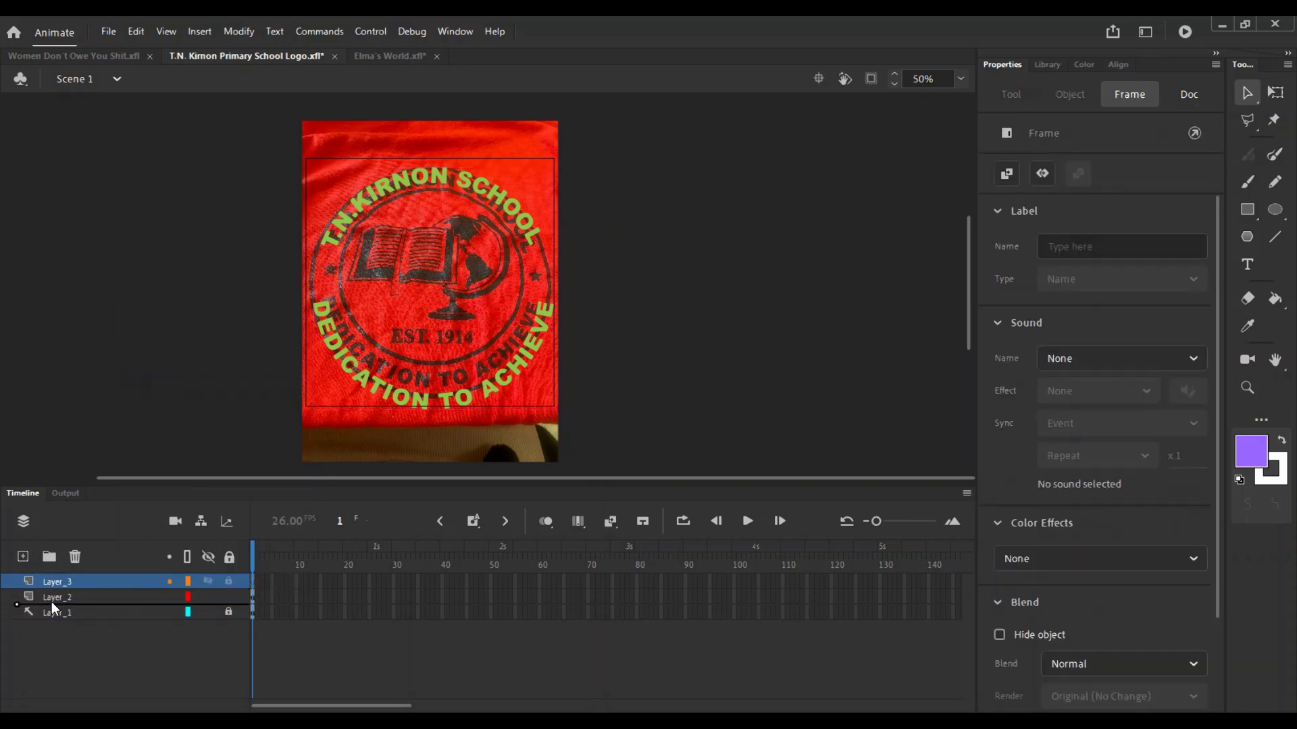
{"action": "left_click", "coordinate": [1275, 210]}
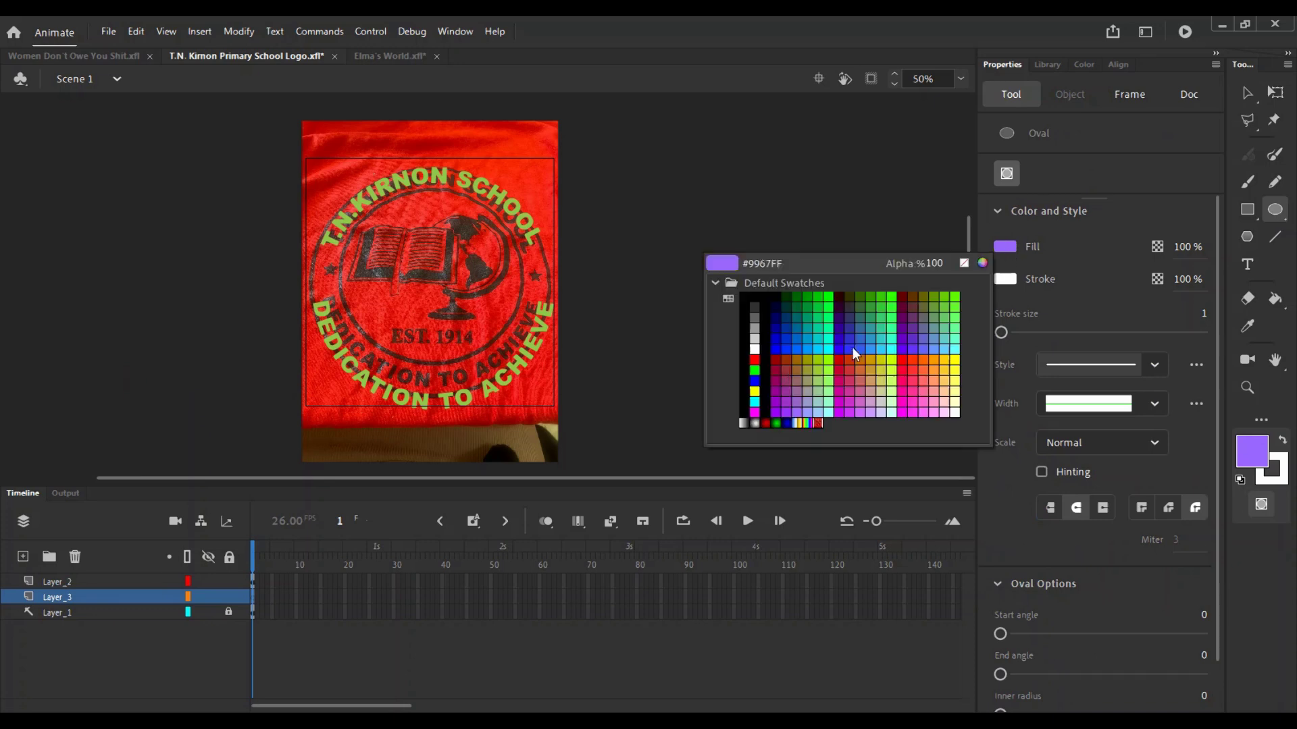
{"action": "left_click", "coordinate": [1005, 246]}
{"action": "left_click", "coordinate": [963, 263]}
{"action": "left_click", "coordinate": [1005, 278]}
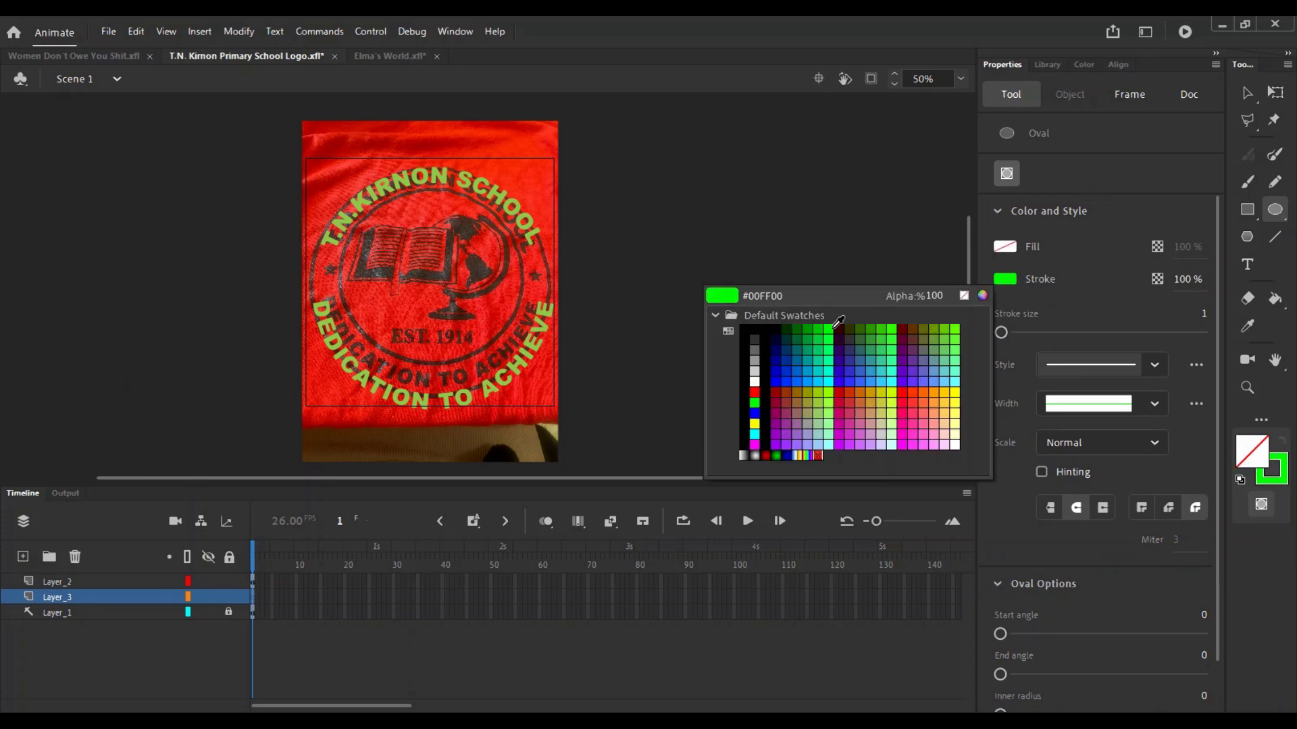
{"action": "left_click", "coordinate": [754, 401]}
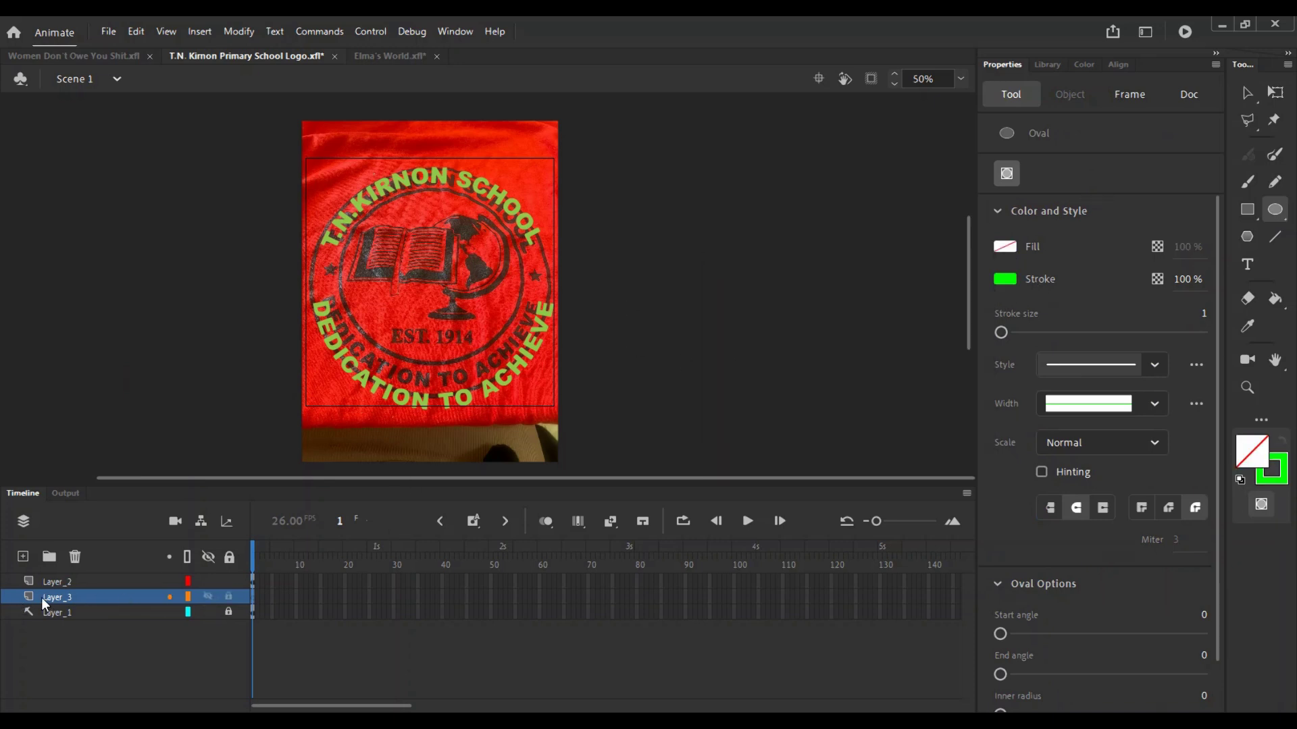
Step: Fade the photo's guide layer with an Alpha colour effect of 79%
{"action": "left_click", "coordinate": [54, 612]}
{"action": "left_click", "coordinate": [1116, 558]}
{"action": "left_click", "coordinate": [1033, 688]}
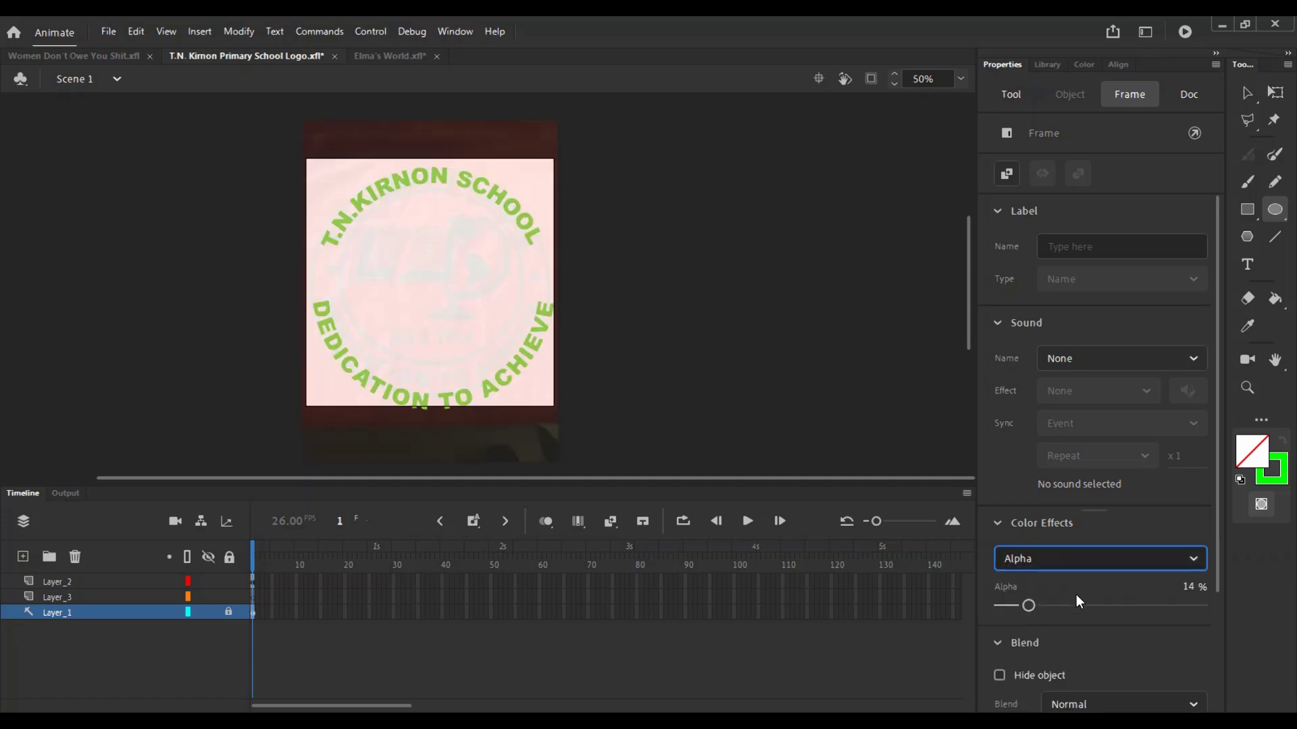
{"action": "left_click_drag", "start_coordinate": [1078, 604], "coordinate": [1148, 606]}
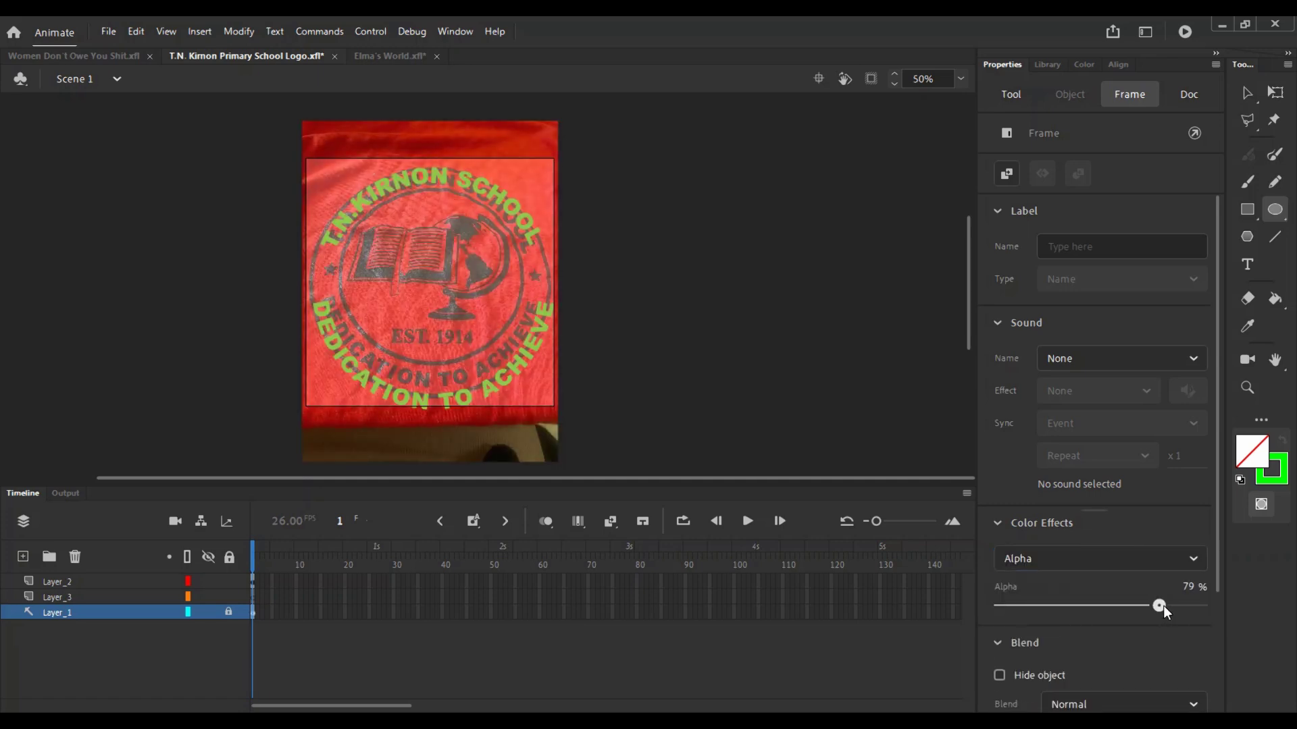
Step: Draw a green circle outline about 6.33 wide around the book and globe on Layer_3, along the emblem's inner ring
{"action": "left_click", "coordinate": [110, 595]}
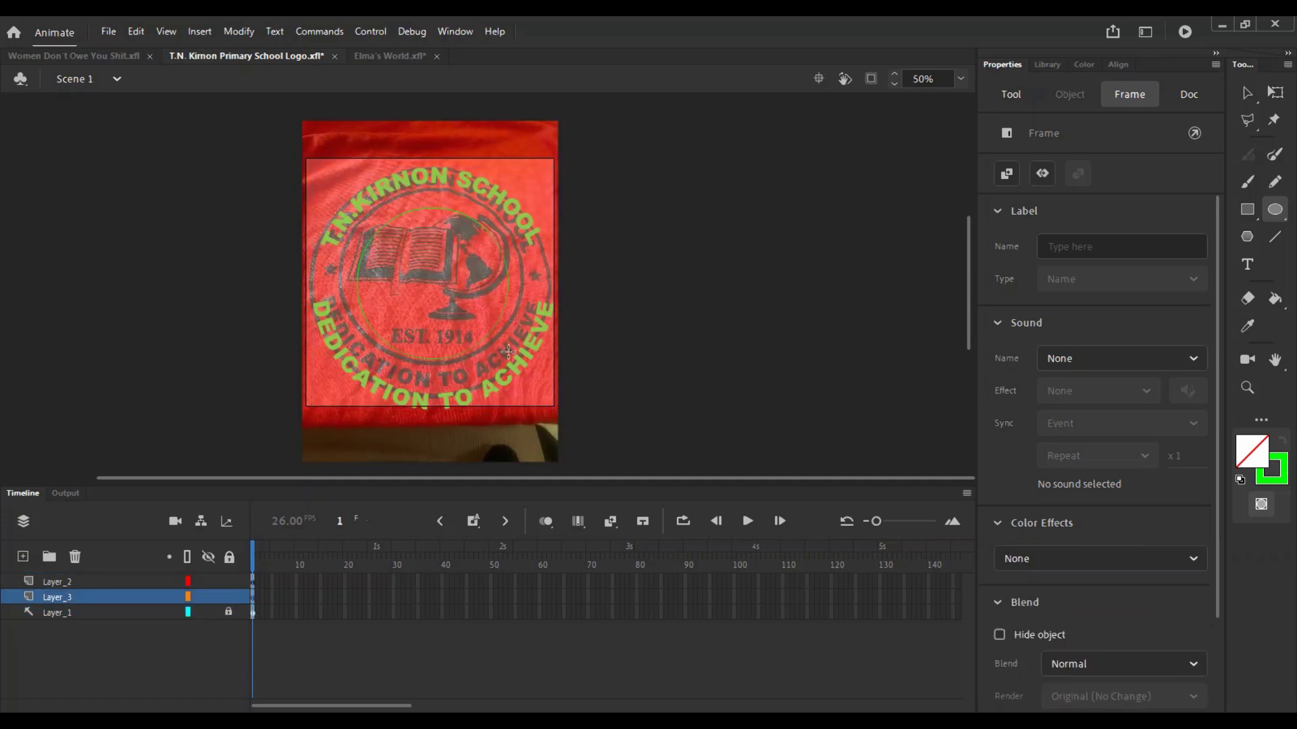
{"action": "left_click_drag", "start_coordinate": [508, 352], "coordinate": [524, 361]}
{"action": "key", "text": "v"}
{"action": "key", "text": "ctrl+1"}
{"action": "left_click_drag", "start_coordinate": [501, 467], "coordinate": [463, 375]}
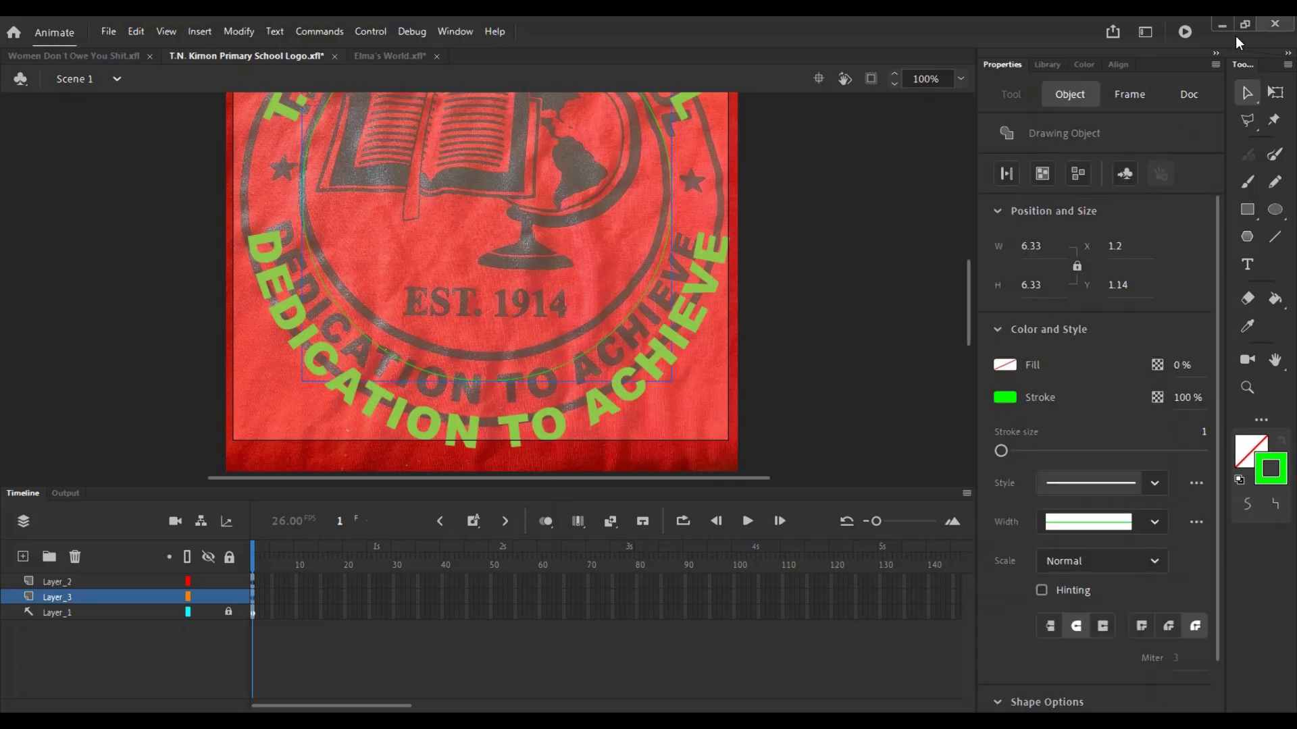
Step: Centre the green circle horizontally and vertically on the stage
{"action": "left_click", "coordinate": [1117, 64]}
{"action": "left_click", "coordinate": [928, 104]}
{"action": "left_click", "coordinate": [1009, 104]}
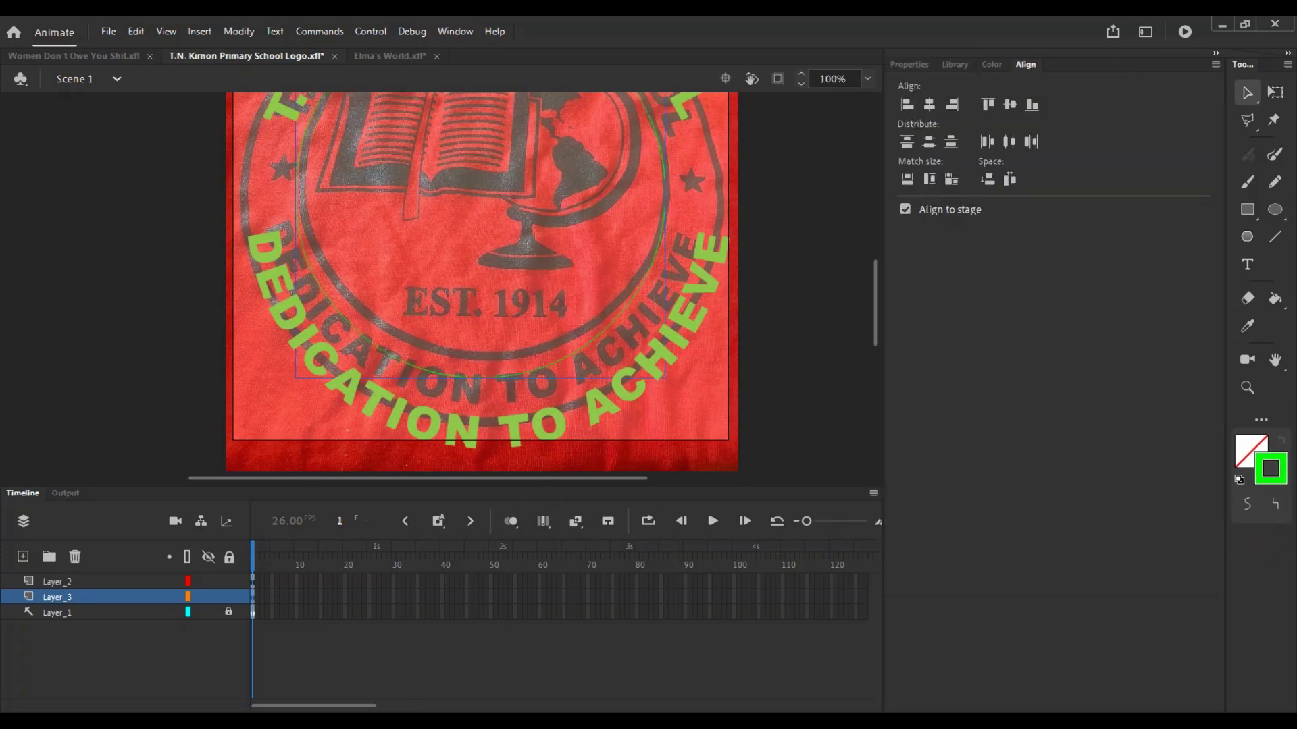
Step: Centre the school name and motto lettering group horizontally and vertically on the stage
{"action": "left_click", "coordinate": [287, 314]}
{"action": "left_click_drag", "start_coordinate": [218, 324], "coordinate": [135, 294]}
{"action": "key", "text": "z"}
{"action": "left_click_drag", "start_coordinate": [442, 225], "coordinate": [530, 260]}
{"action": "key", "text": "v"}
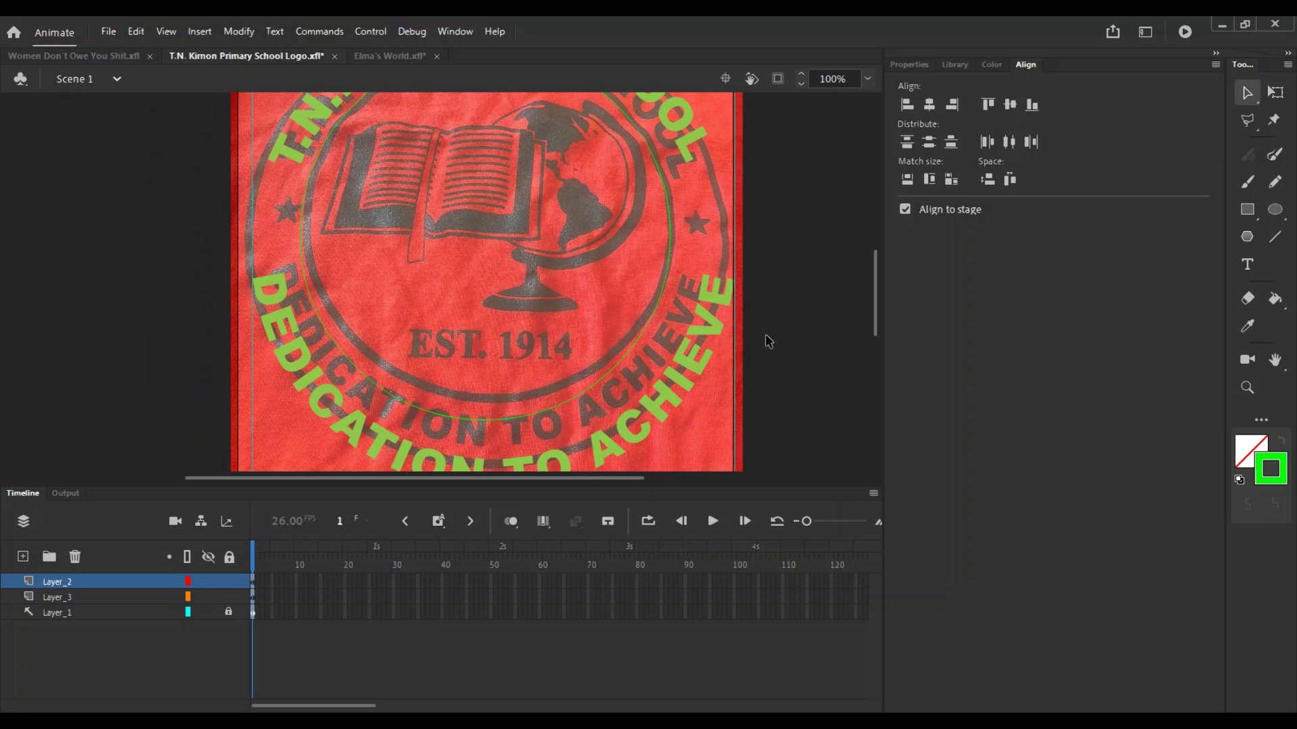
{"action": "key", "text": "ctrl+minus"}
{"action": "left_click", "coordinate": [587, 262]}
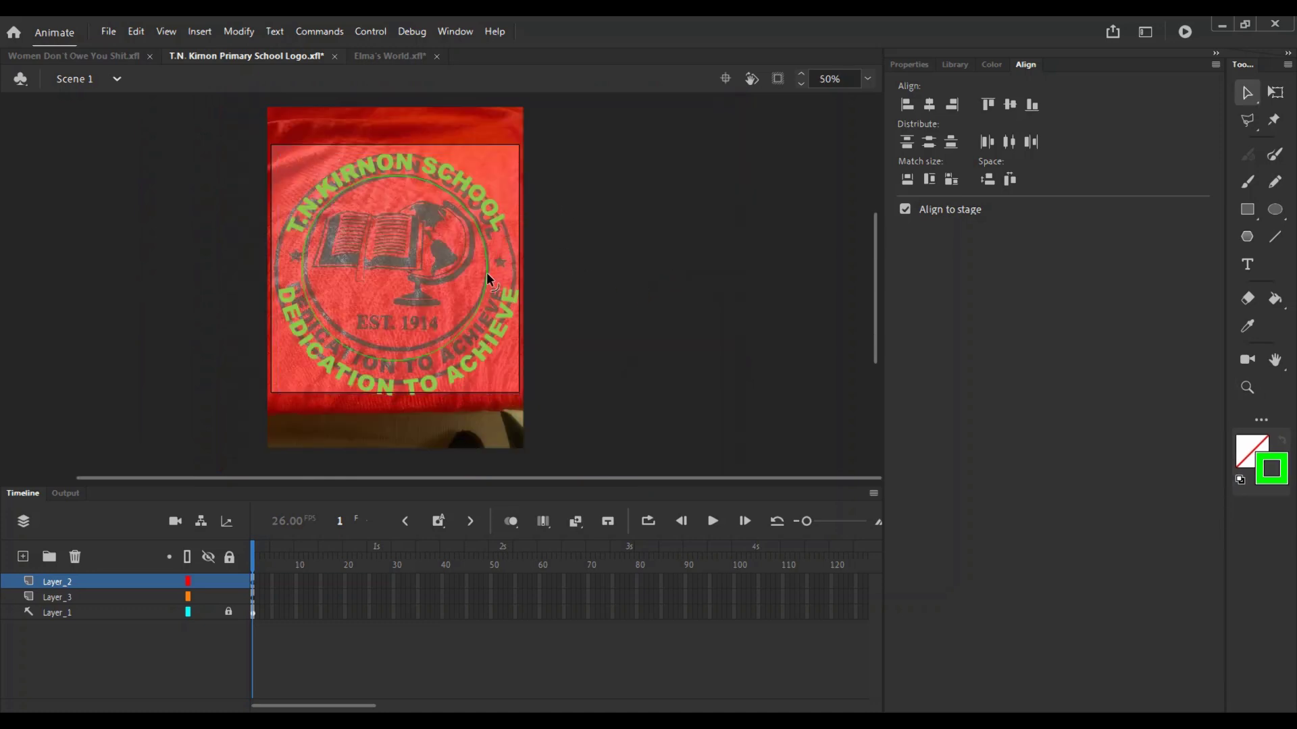
{"action": "left_click", "coordinate": [509, 352]}
{"action": "left_click", "coordinate": [929, 105]}
{"action": "left_click", "coordinate": [1009, 106]}
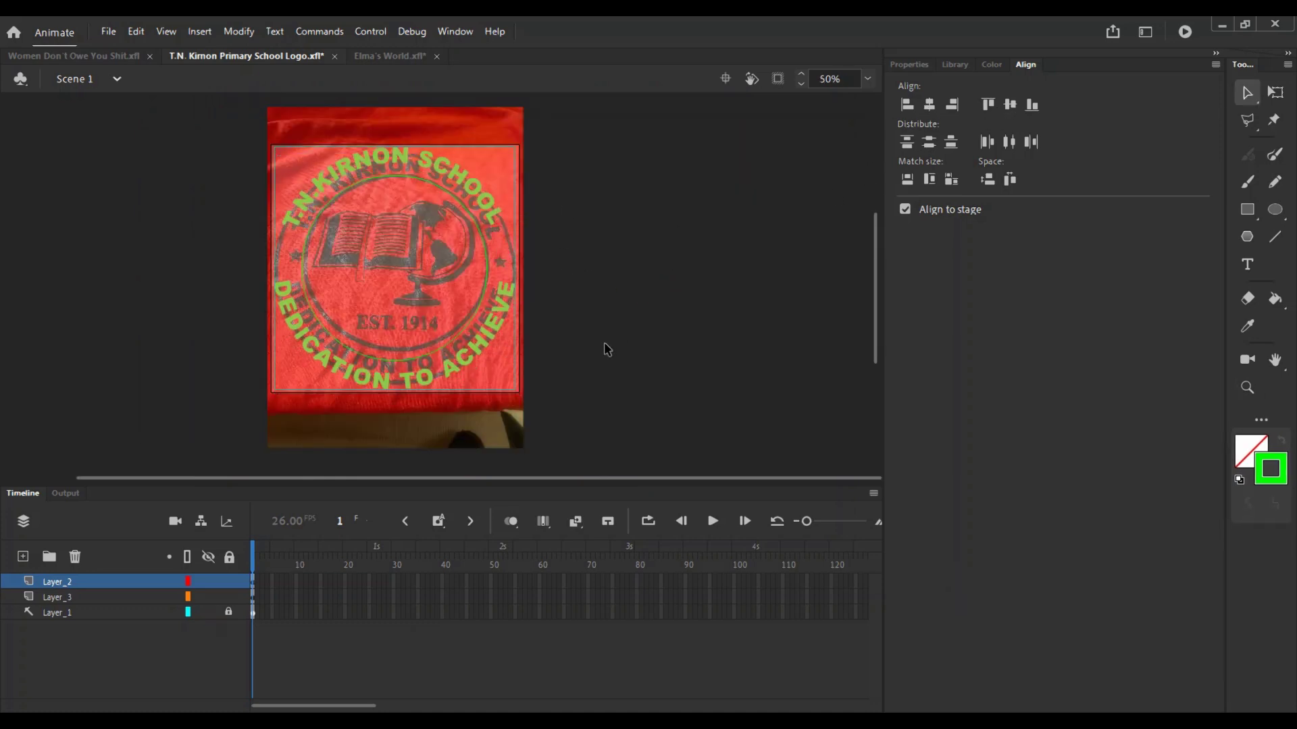
{"action": "left_click", "coordinate": [605, 346]}
Step: Hide the photo layer and enlarge the green circle about its centre until it nearly touches the lettering
{"action": "left_click", "coordinate": [462, 205]}
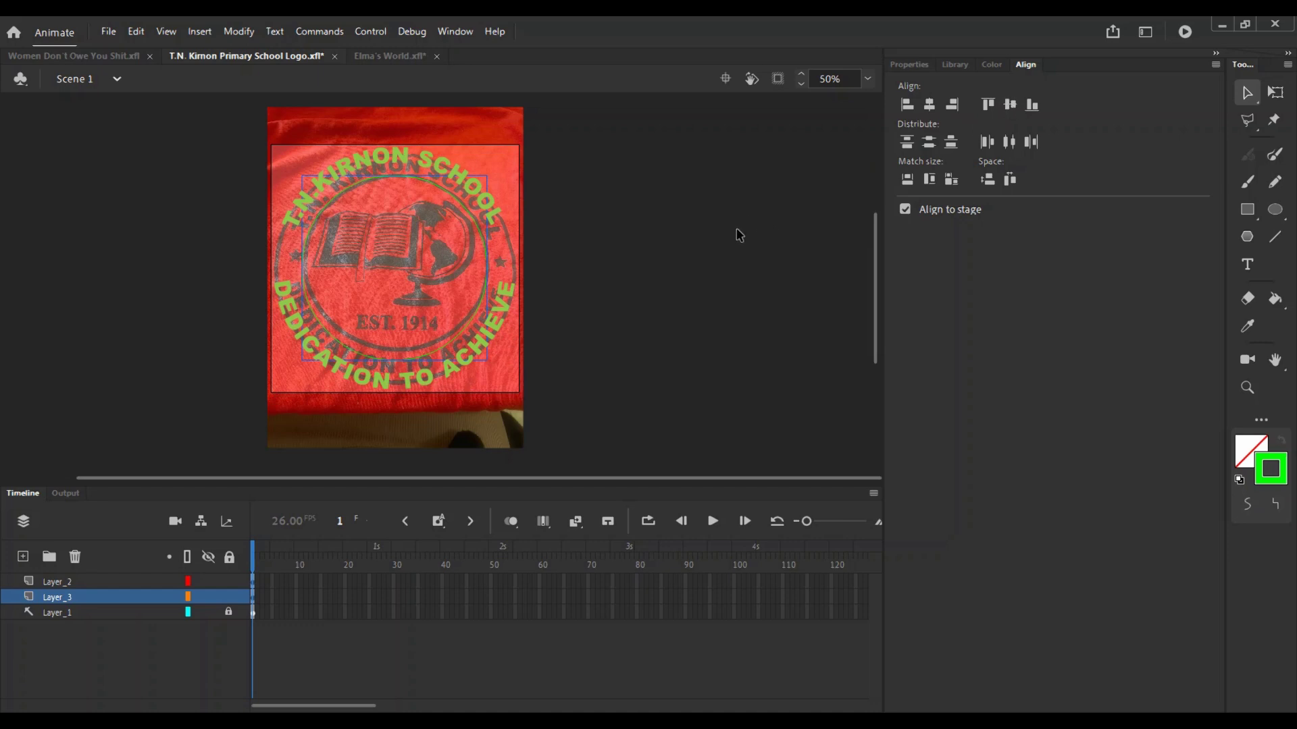
{"action": "scroll", "coordinate": [420, 327], "scroll_direction": "up", "scroll_amount": 1}
{"action": "left_click", "coordinate": [208, 611]}
{"action": "key", "text": "q"}
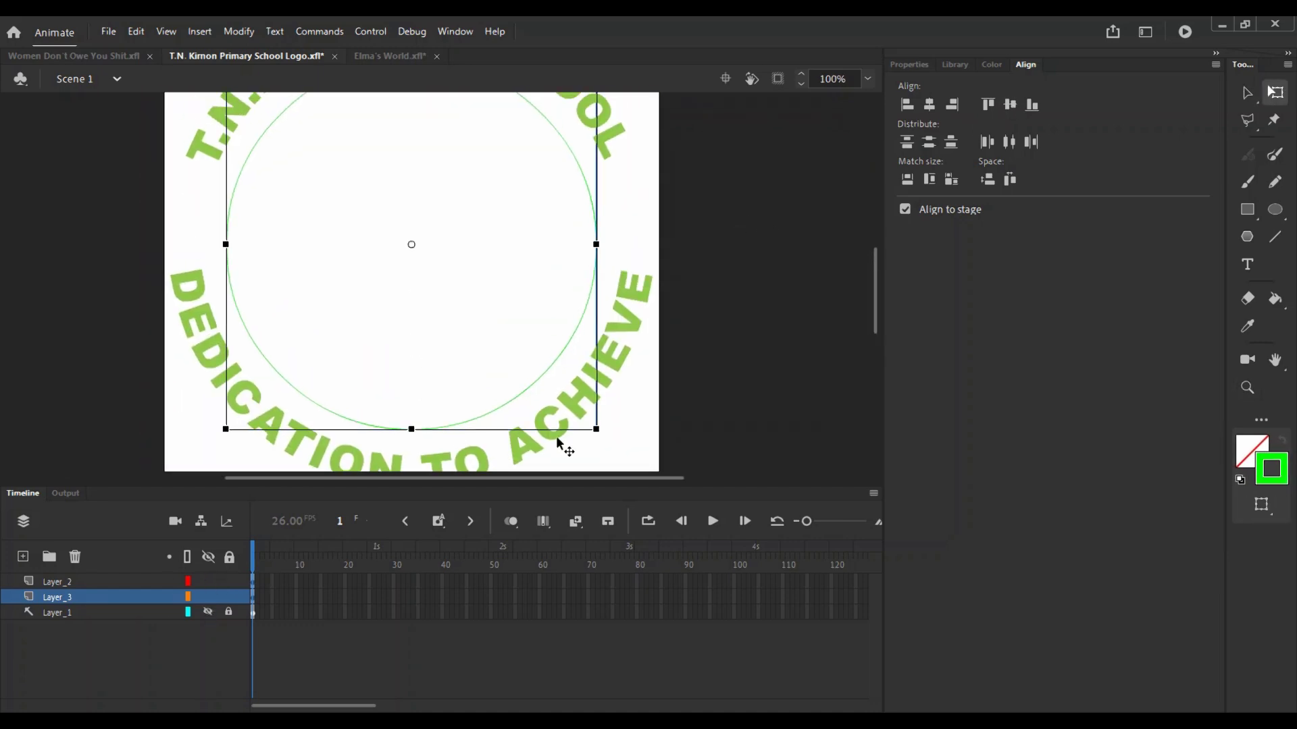
{"action": "left_click_drag", "start_coordinate": [596, 429], "coordinate": [624, 447]}
{"action": "left_click_drag", "start_coordinate": [510, 222], "coordinate": [557, 314]}
{"action": "left_click", "coordinate": [705, 251]}
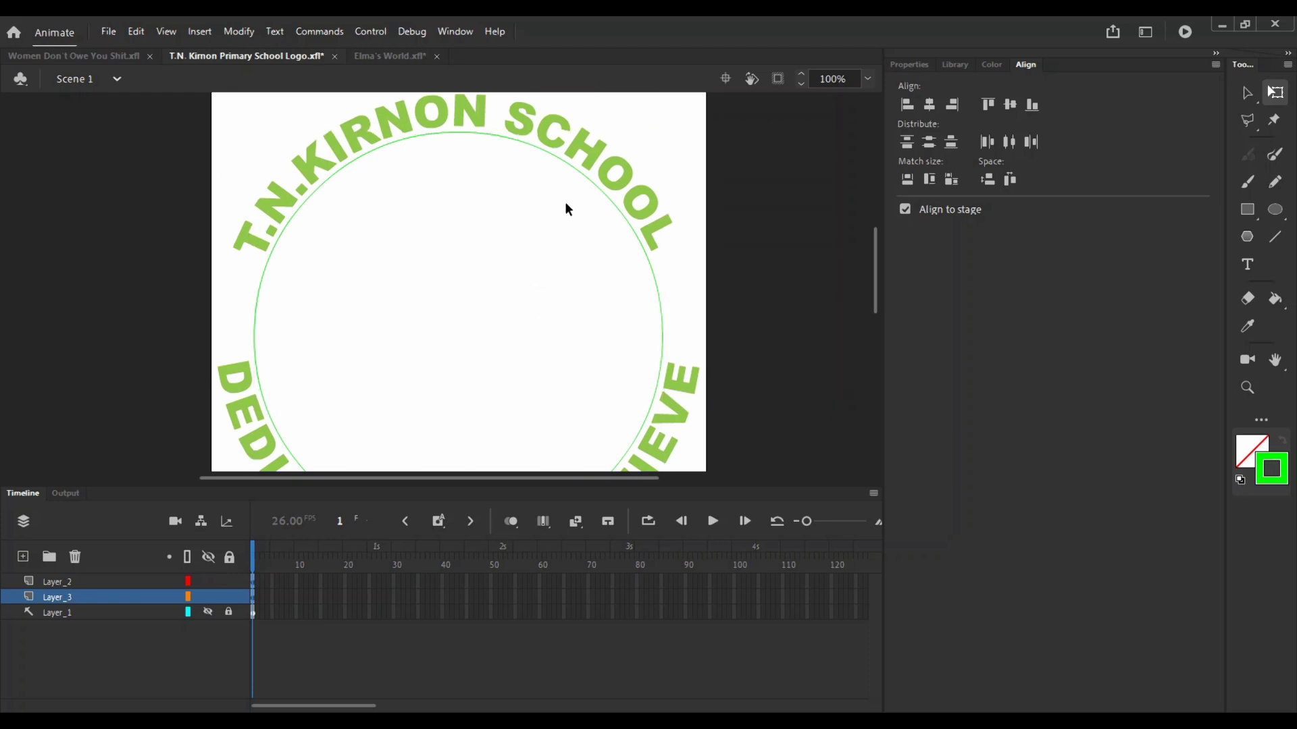
Step: Show the photo guide layer again to compare the enlarged circle and the lettering with the emblem
{"action": "left_click", "coordinate": [568, 164]}
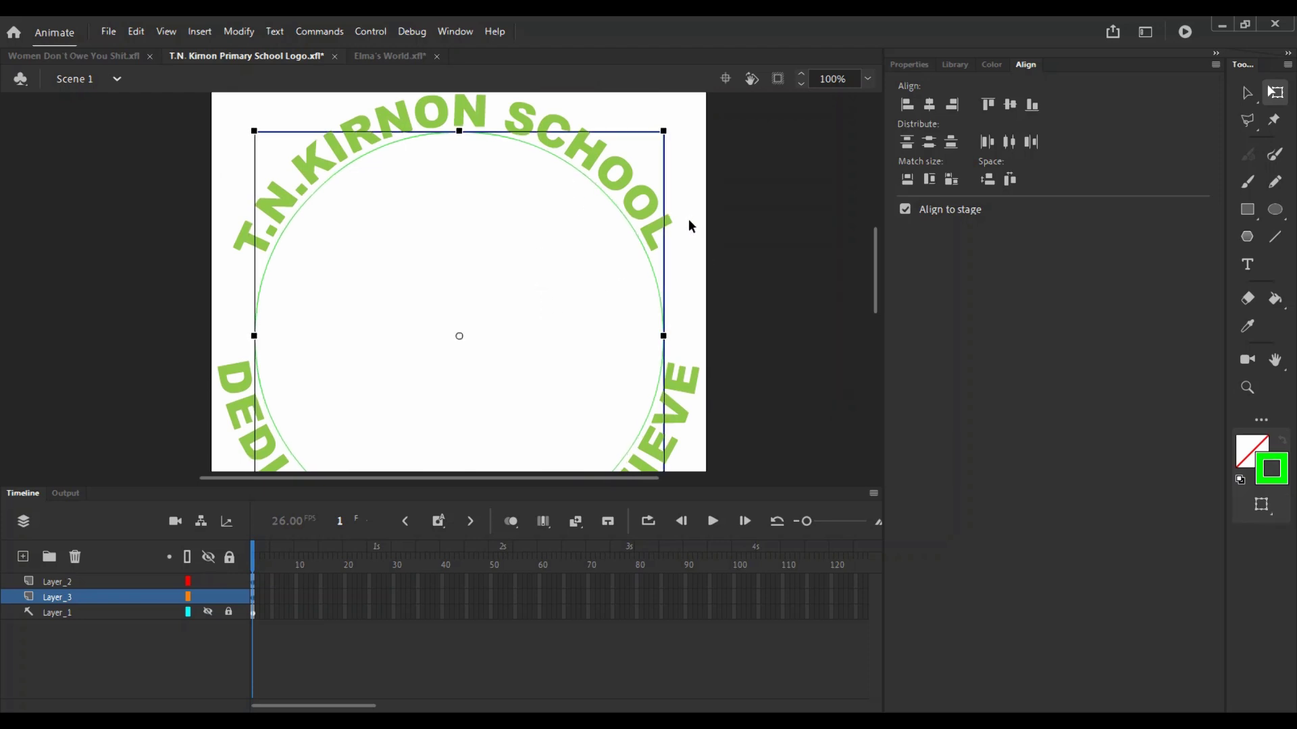
{"action": "scroll", "coordinate": [675, 228], "scroll_direction": "down", "scroll_amount": 3}
{"action": "key", "text": "z"}
{"action": "left_click", "coordinate": [532, 249], "text": "alt"}
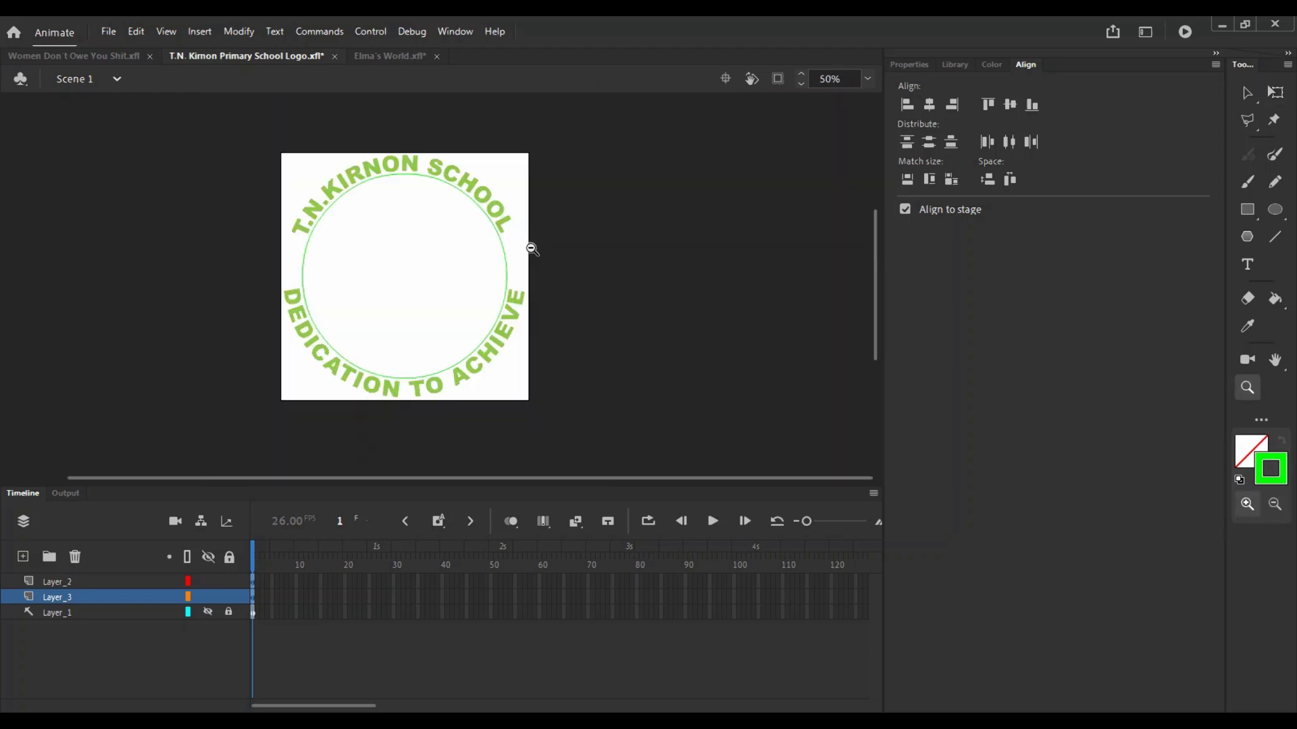
{"action": "left_click", "coordinate": [208, 611]}
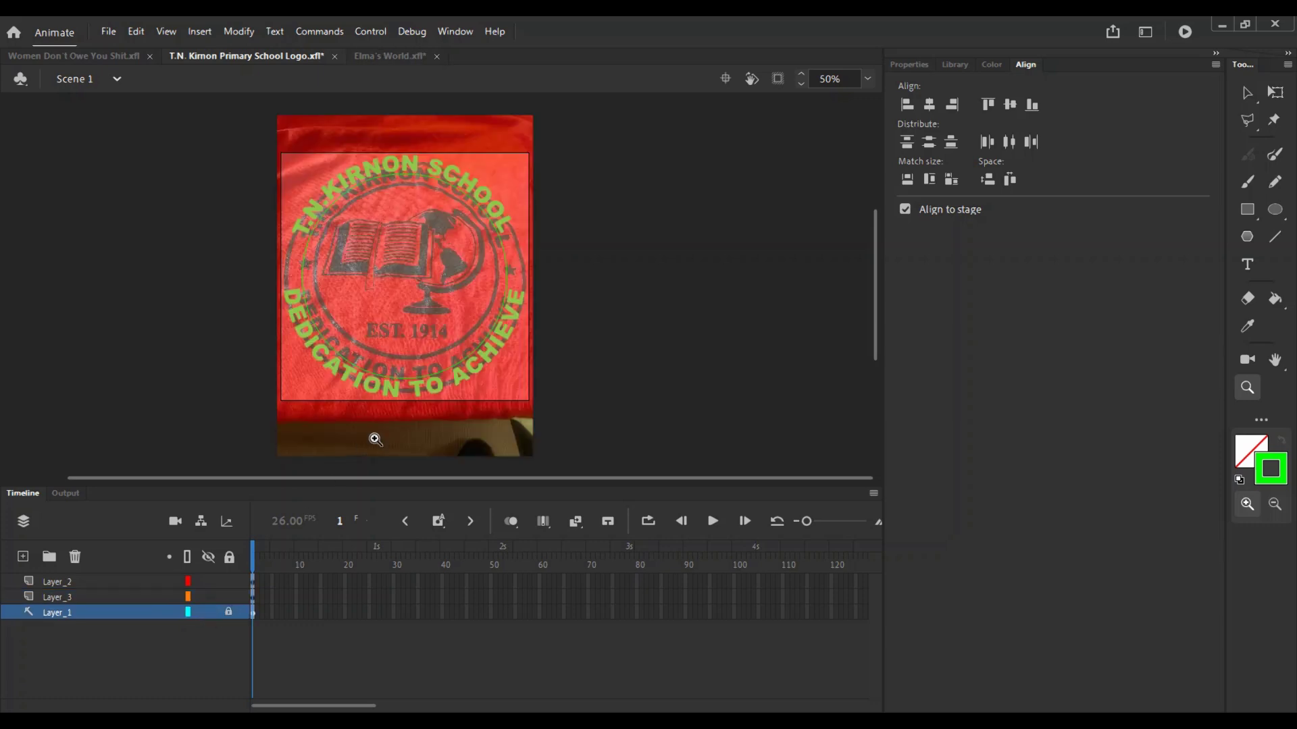
Step: Shrink the green circle slightly about its centre to about 6.93 wide, just clear of the lettering
{"action": "key", "text": "v"}
{"action": "key", "text": "z"}
{"action": "left_click", "coordinate": [405, 328]}
{"action": "key", "text": "v"}
{"action": "left_click", "coordinate": [397, 391]}
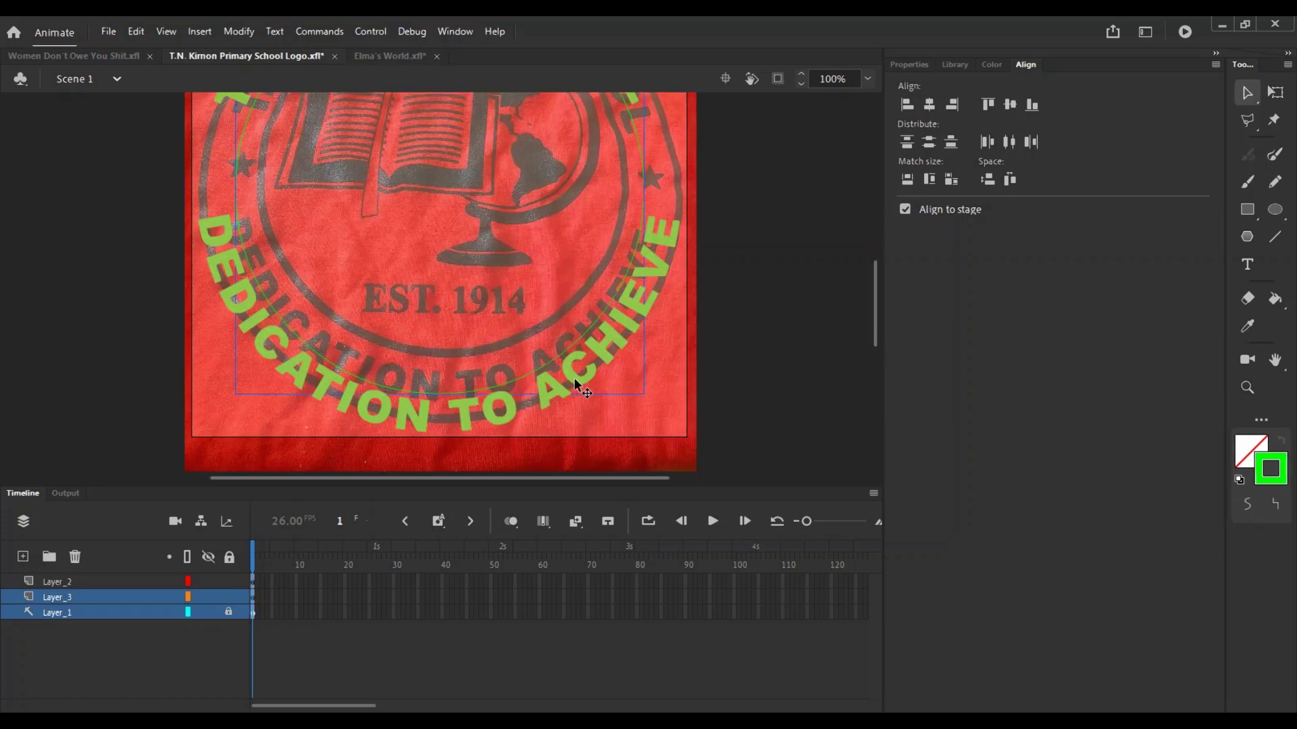
{"action": "key", "text": "q"}
{"action": "left_click_drag", "start_coordinate": [643, 392], "coordinate": [640, 390]}
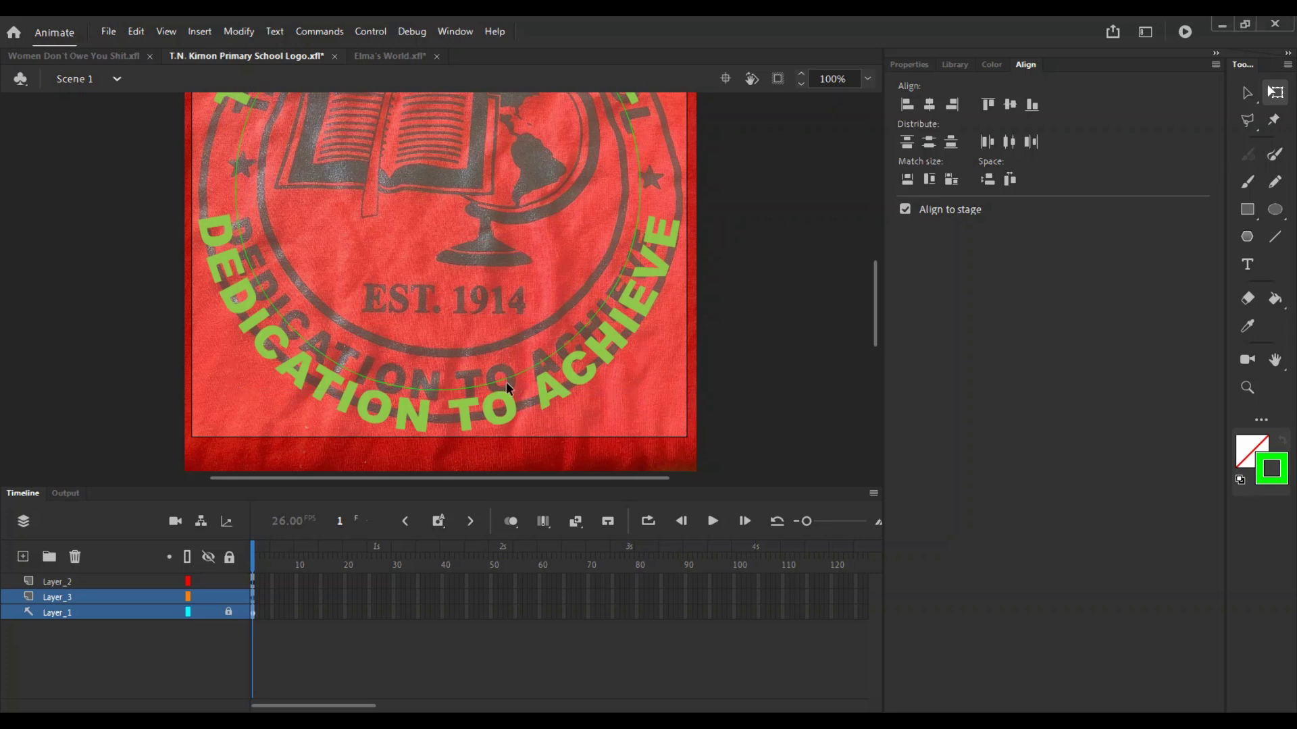
Step: Set the green circle's stroke size to 10
{"action": "left_click", "coordinate": [906, 66]}
{"action": "type", "text": "5"}
{"action": "key", "text": "Return"}
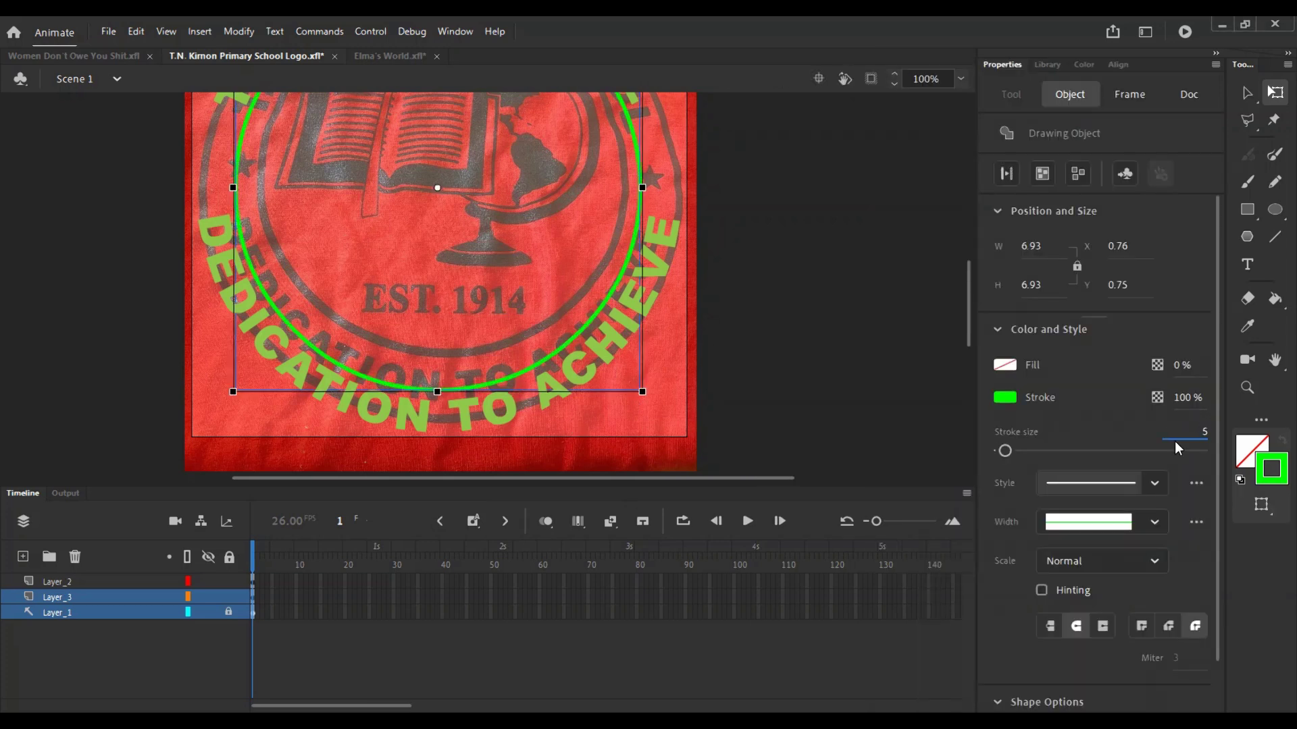
{"action": "left_click", "coordinate": [1202, 434]}
{"action": "type", "text": "10"}
{"action": "key", "text": "Return"}
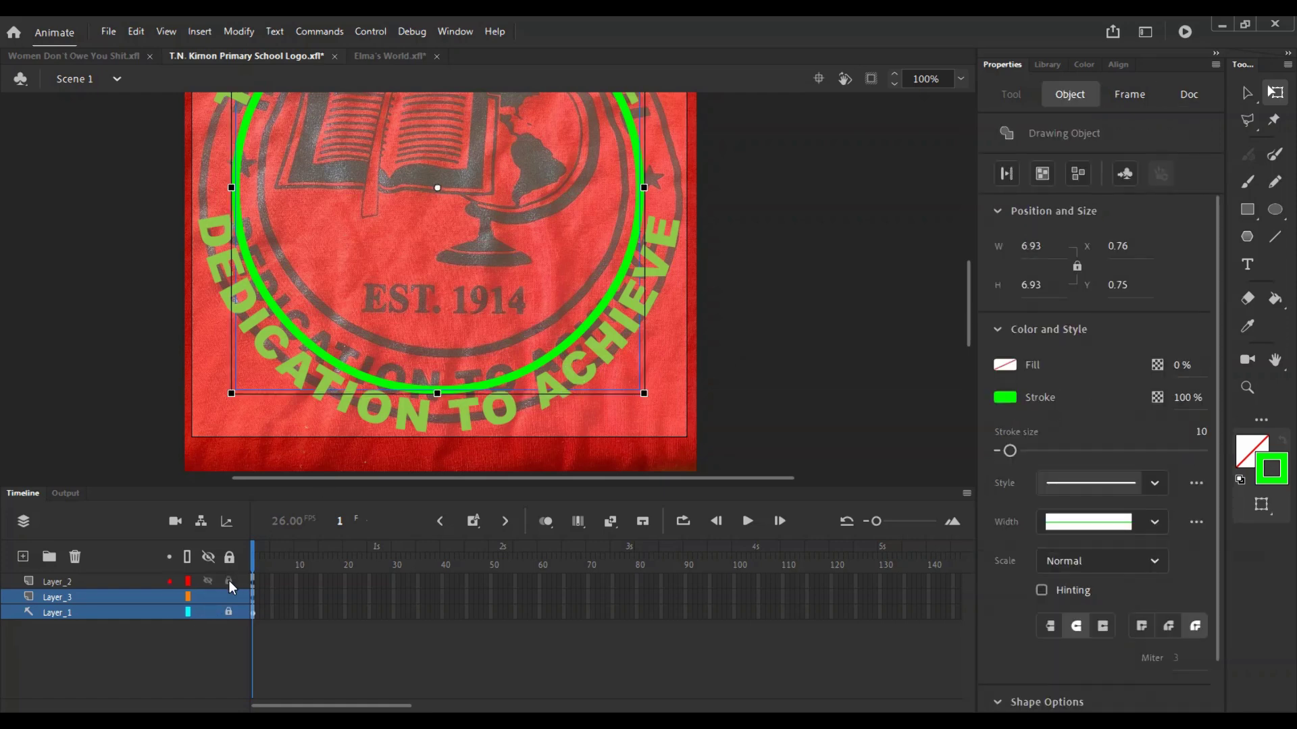
Step: Lock the lettering layer and make an enlarged copy of the ring, about 8.78 wide, just outside the lettering
{"action": "left_click", "coordinate": [110, 598]}
{"action": "left_click", "coordinate": [645, 392]}
{"action": "left_click_drag", "start_coordinate": [645, 392], "coordinate": [716, 448]}
{"action": "key", "text": "v"}
{"action": "key", "text": "ctrl+minus"}
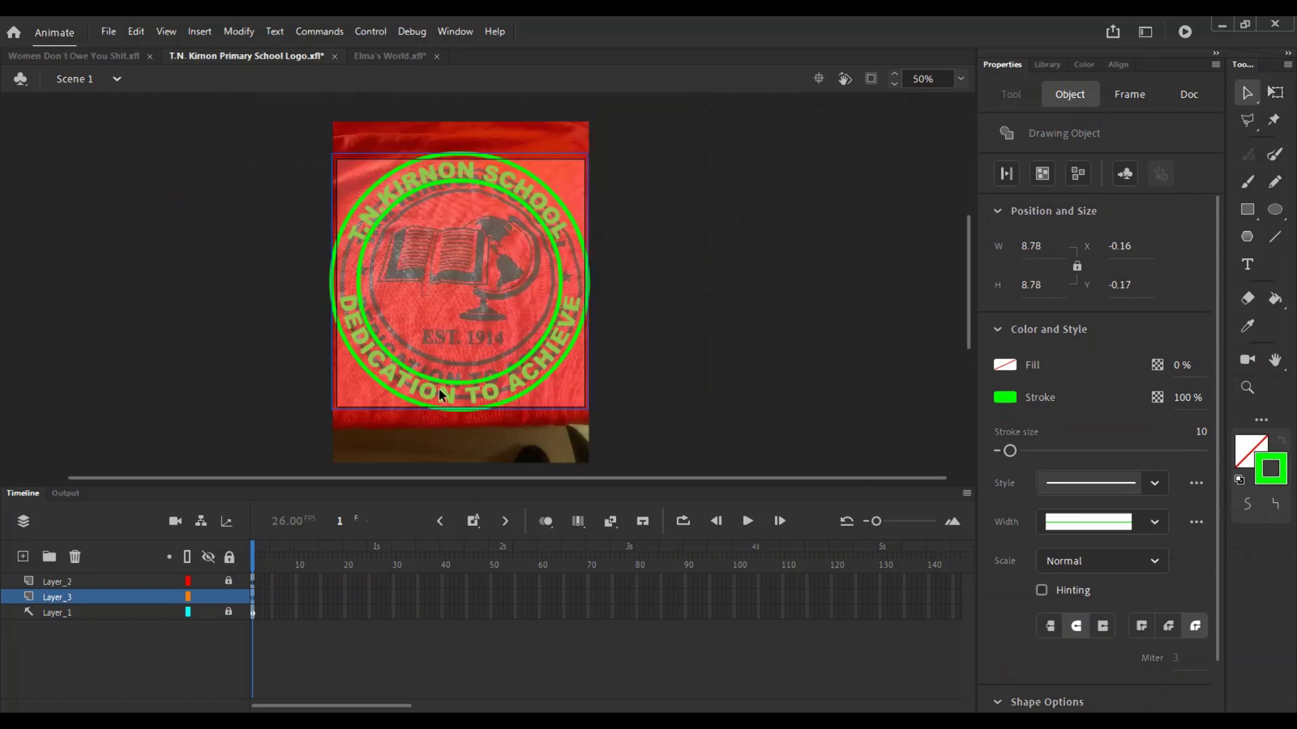
Step: Unlock the lettering and scale it down together with both rings about their centre until everything fits within the stage
{"action": "left_click", "coordinate": [561, 203]}
{"action": "key", "text": "q"}
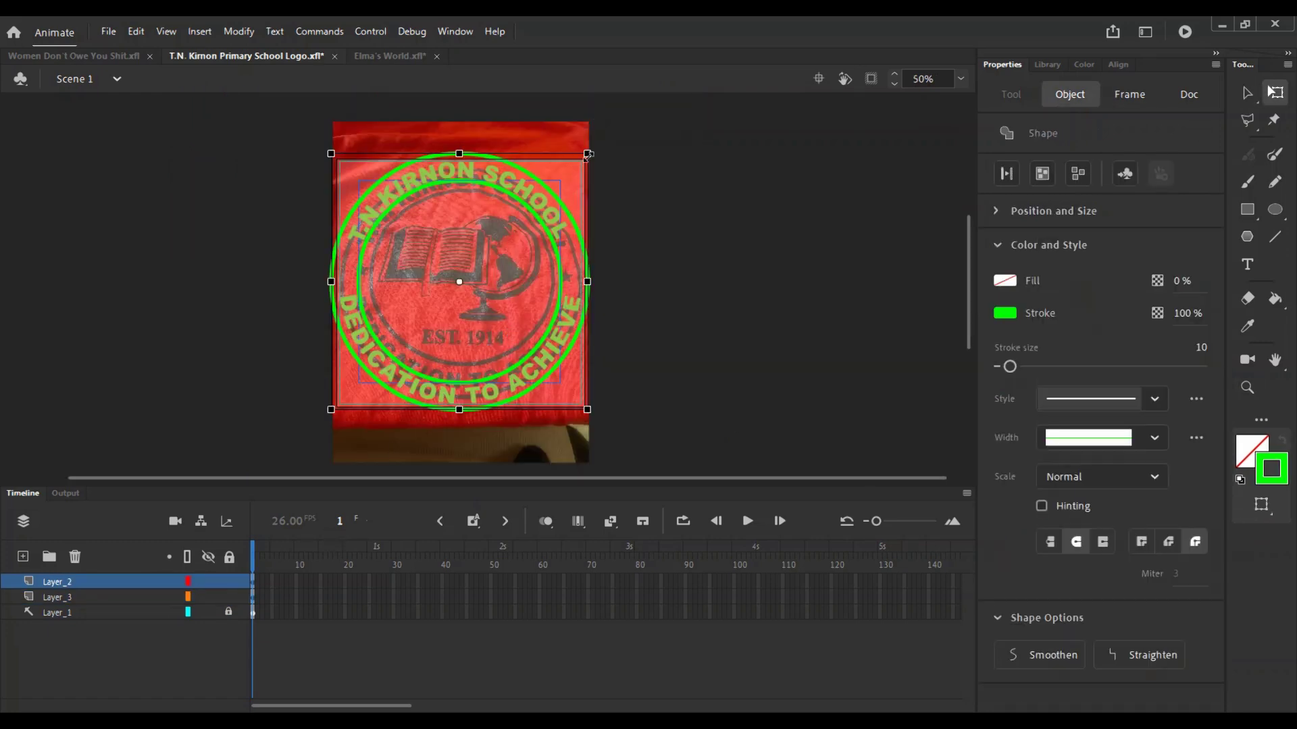
{"action": "left_click_drag", "start_coordinate": [588, 154], "coordinate": [637, 165]}
{"action": "left_click", "coordinate": [580, 393]}
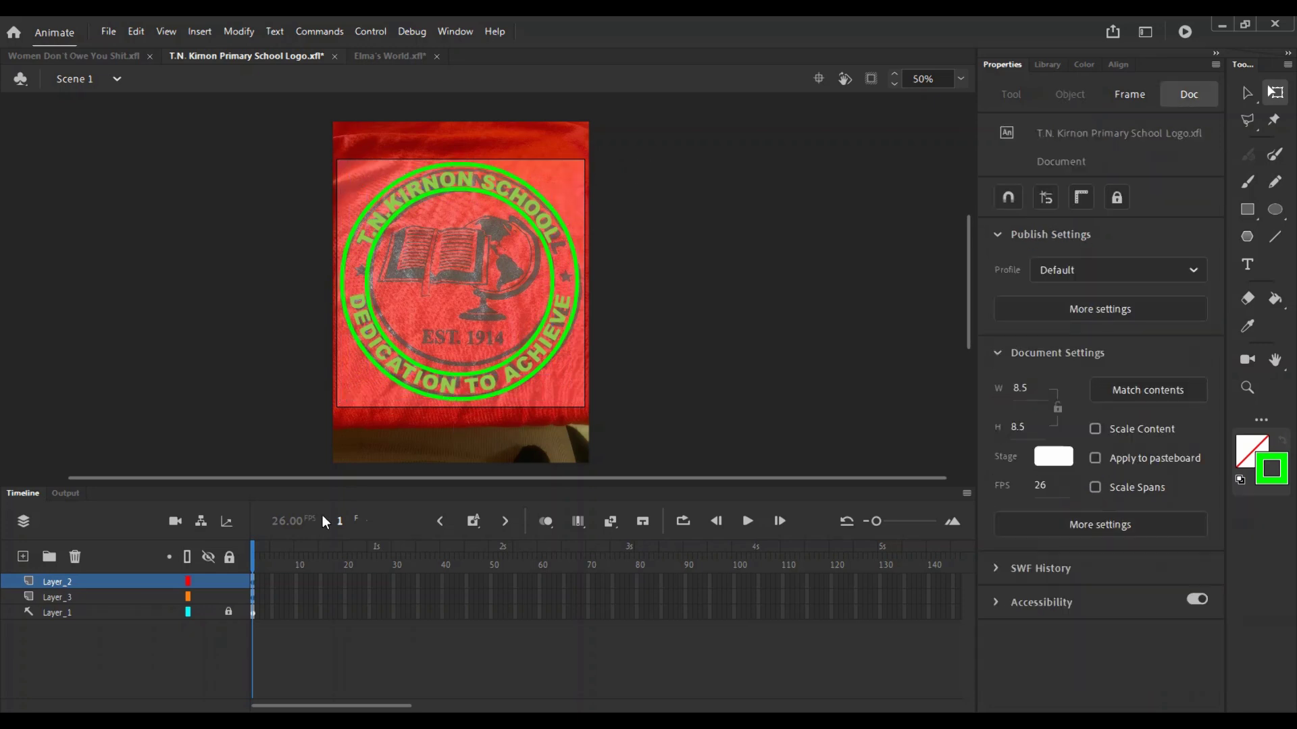
Step: Hide the photo layer and centre the inner ring on the stage
{"action": "left_click", "coordinate": [209, 613]}
{"action": "key", "text": "ctrl+="}
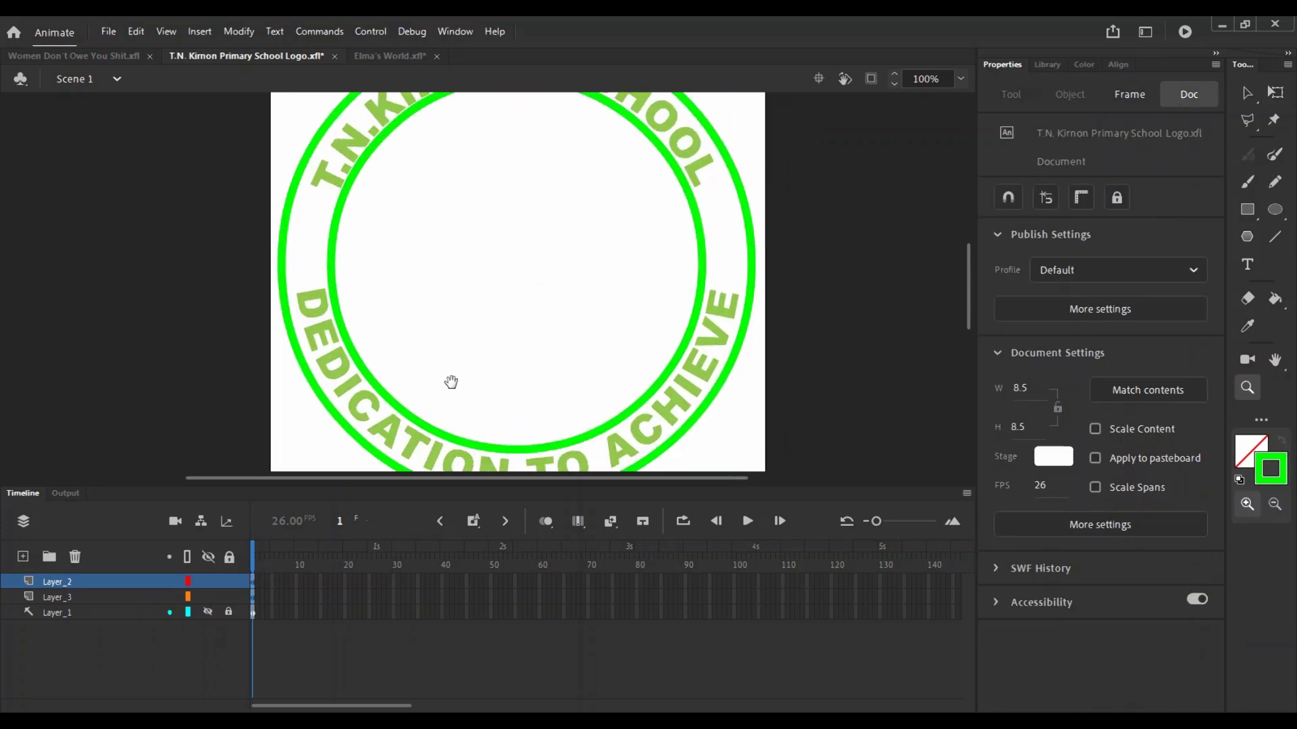
{"action": "key", "text": "v"}
{"action": "left_click", "coordinate": [424, 428]}
{"action": "key", "text": "space"}
{"action": "left_click_drag", "start_coordinate": [592, 265], "coordinate": [605, 293]}
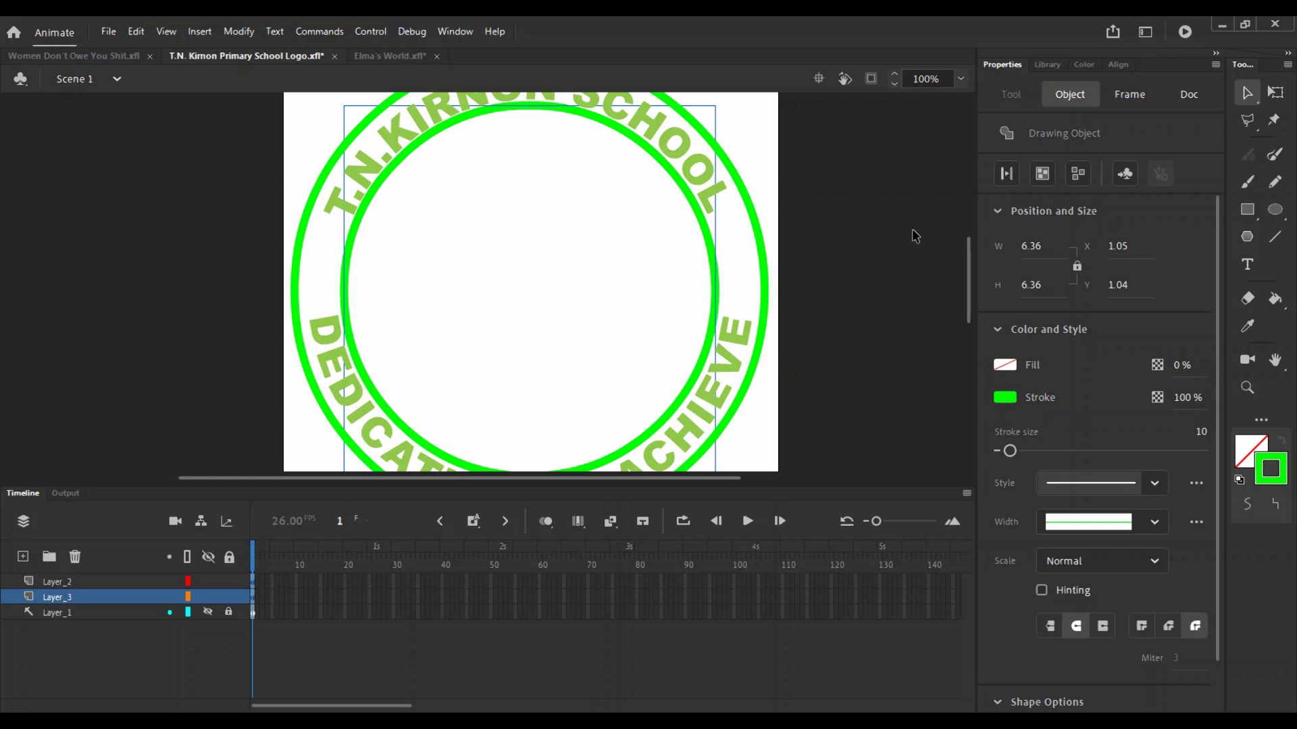
{"action": "left_click", "coordinate": [1118, 64]}
{"action": "left_click", "coordinate": [1009, 107]}
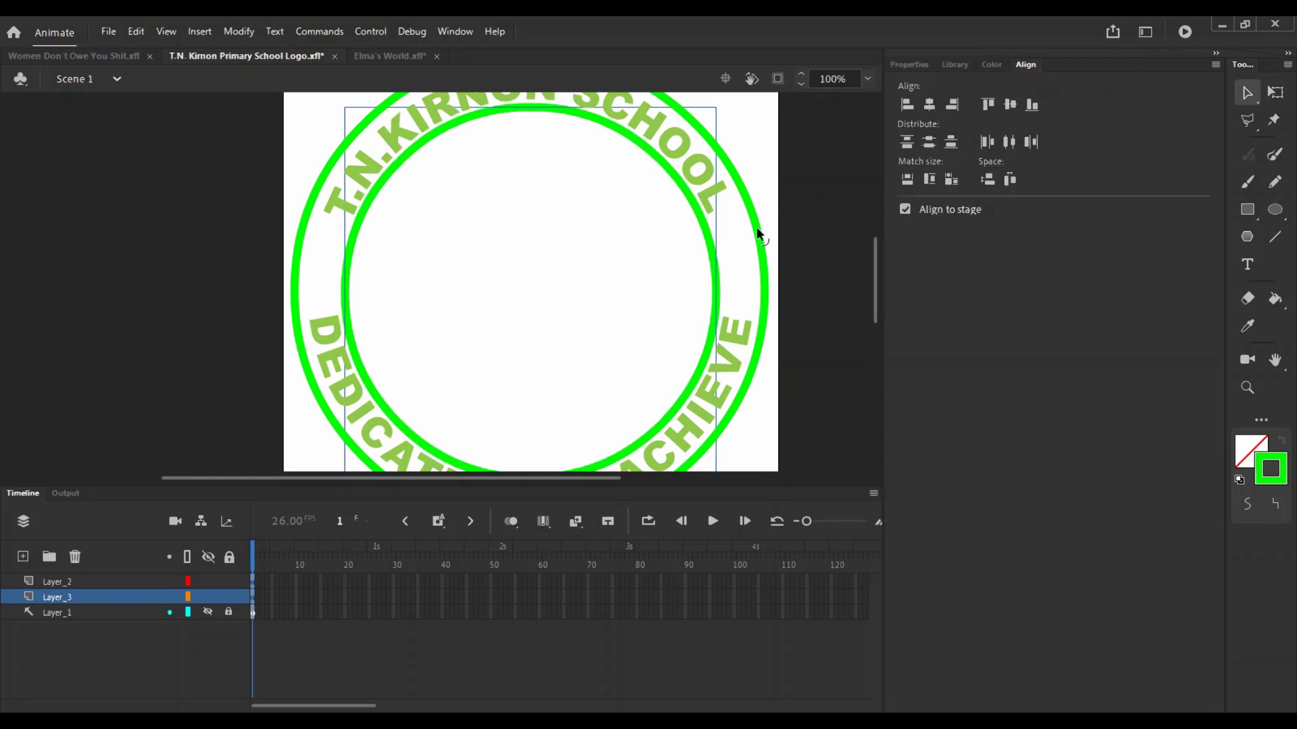
Step: Centre the outer ring horizontally and vertically on the stage
{"action": "left_click", "coordinate": [757, 230]}
{"action": "left_click", "coordinate": [764, 293]}
{"action": "left_click", "coordinate": [929, 104]}
{"action": "left_click", "coordinate": [1011, 105]}
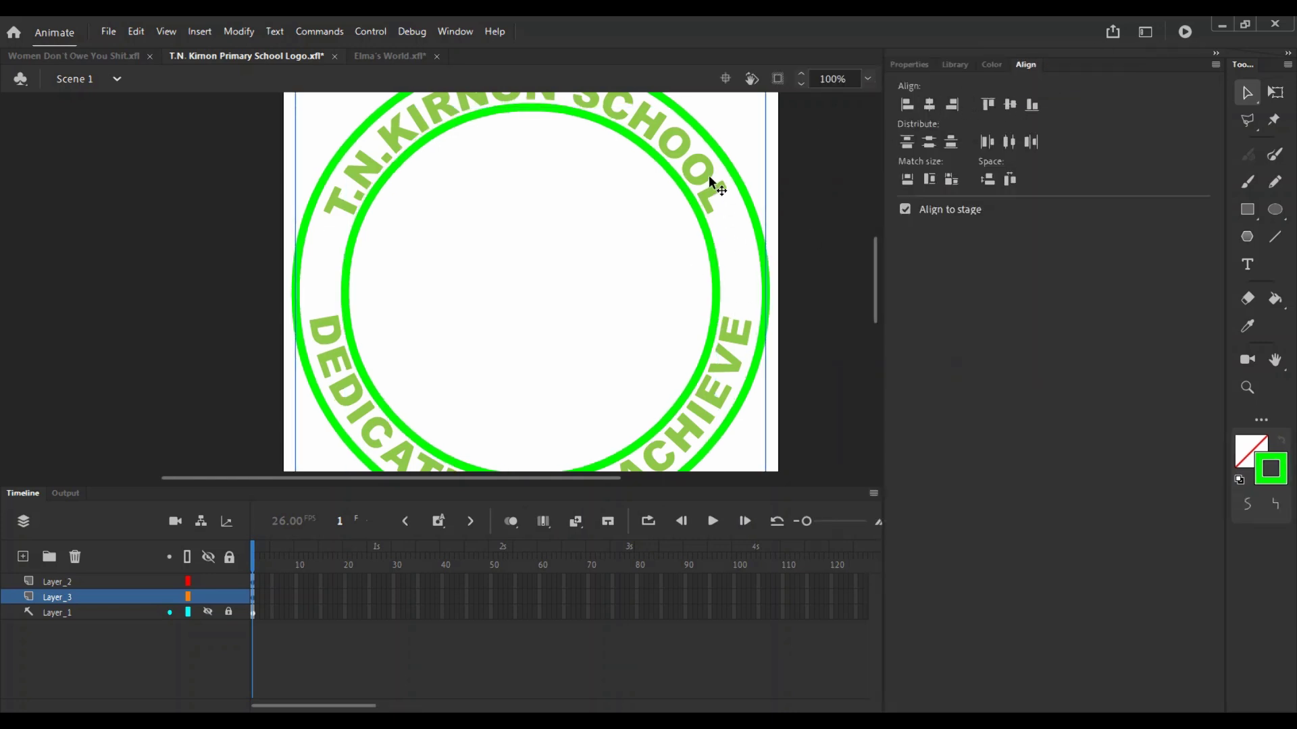
{"action": "left_click", "coordinate": [711, 183]}
{"action": "left_click", "coordinate": [837, 189]}
Step: Shrink the inner ring slightly about its centre to leave more space inside the motto lettering
{"action": "scroll", "coordinate": [631, 235], "scroll_direction": "down", "scroll_amount": 3}
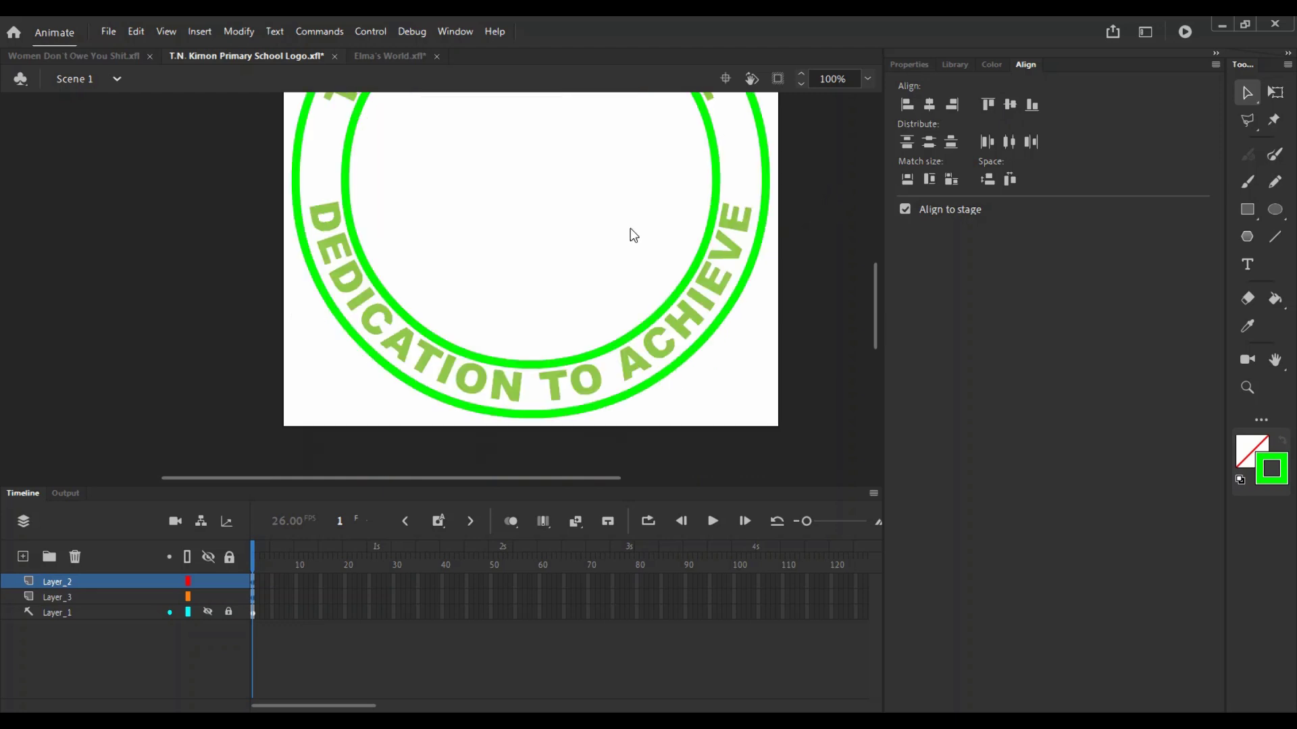
{"action": "left_click_drag", "start_coordinate": [466, 351], "coordinate": [463, 368]}
{"action": "left_click", "coordinate": [463, 368]}
{"action": "key", "text": "q"}
{"action": "left_click_drag", "start_coordinate": [717, 385], "coordinate": [712, 379]}
{"action": "key", "text": "ctrl+minus"}
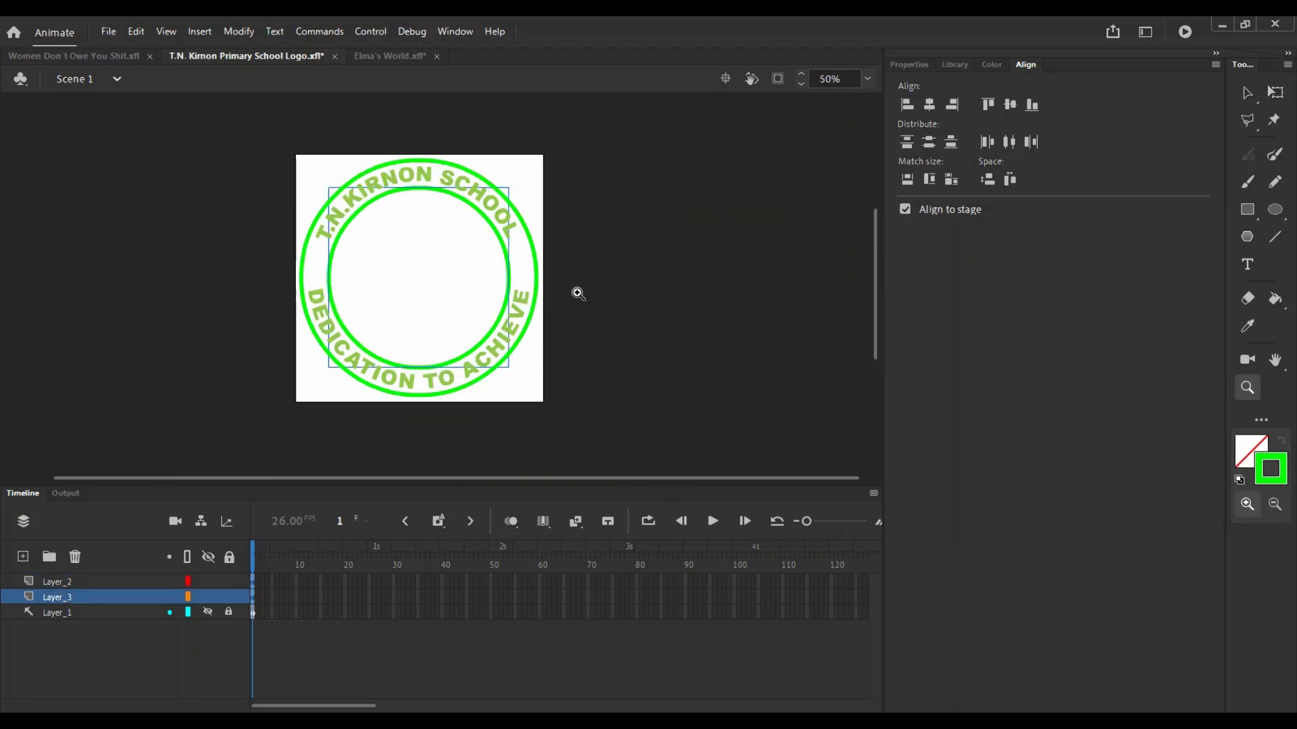
Step: Enlarge the library preview of the shirt photo for reference and lock the ring layer
{"action": "key", "text": "v"}
{"action": "left_click", "coordinate": [955, 64]}
{"action": "left_click_drag", "start_coordinate": [958, 204], "coordinate": [958, 489]}
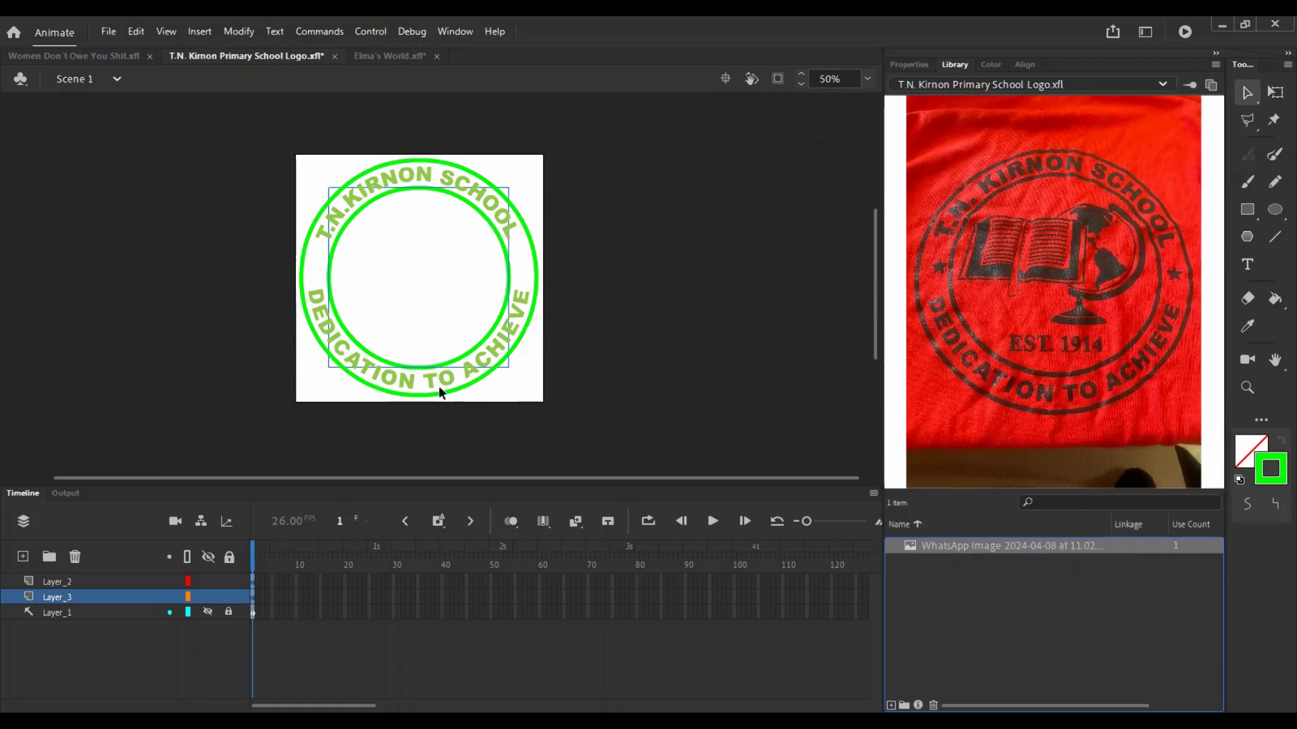
{"action": "left_click", "coordinate": [228, 597]}
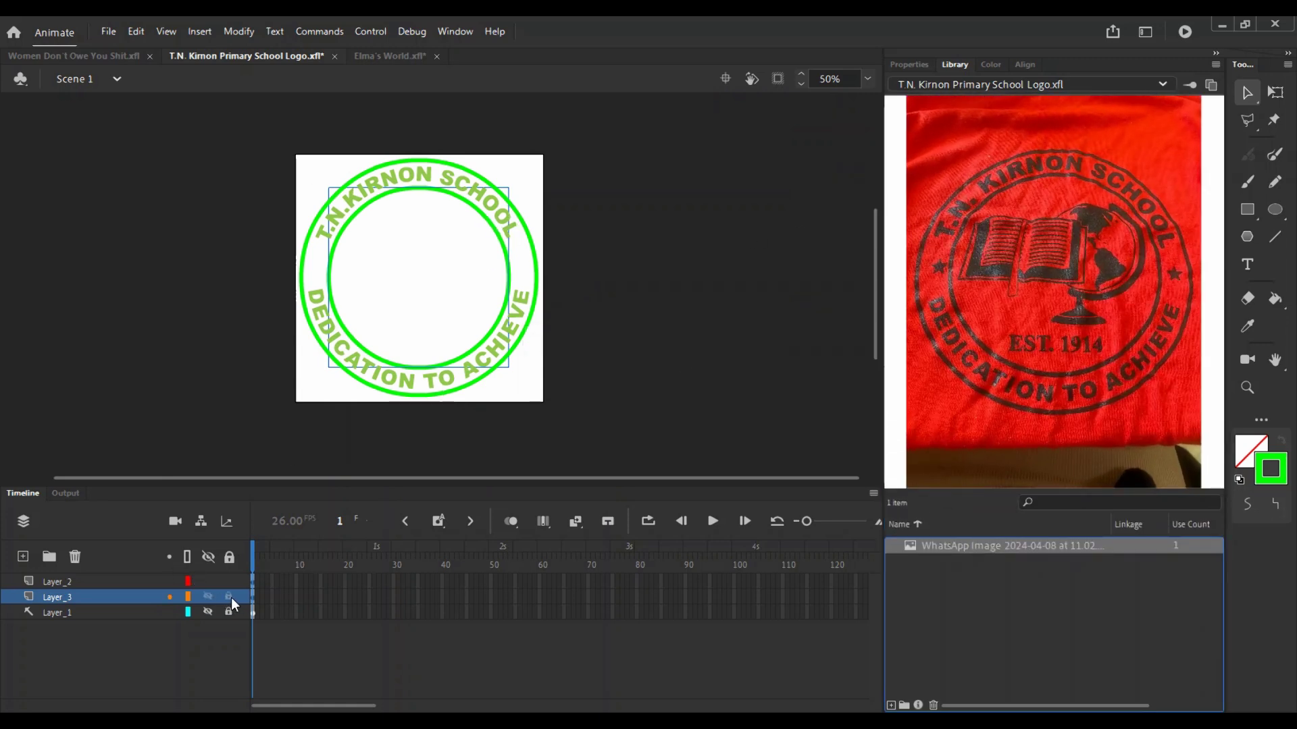
Step: Recolour the school name and motto lettering with the bright green sampled from the rings
{"action": "left_click", "coordinate": [430, 290]}
{"action": "left_click", "coordinate": [446, 400]}
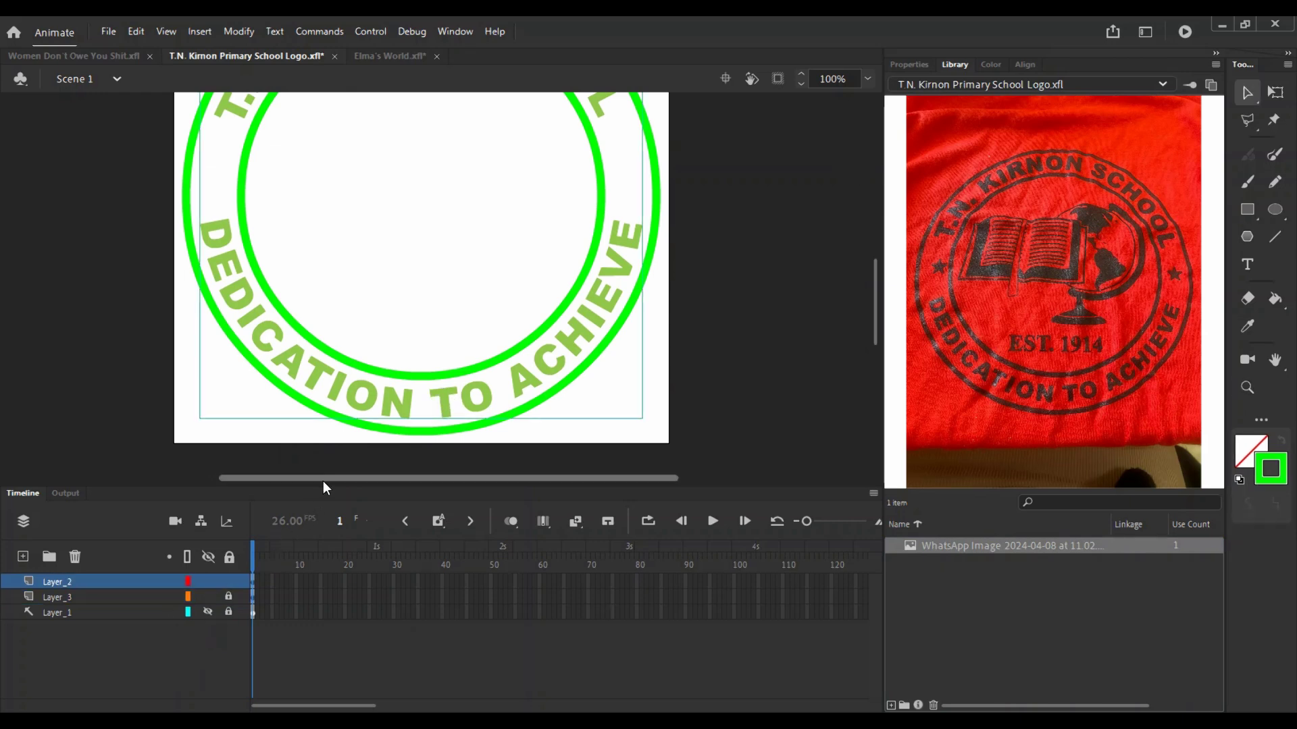
{"action": "key", "text": "z"}
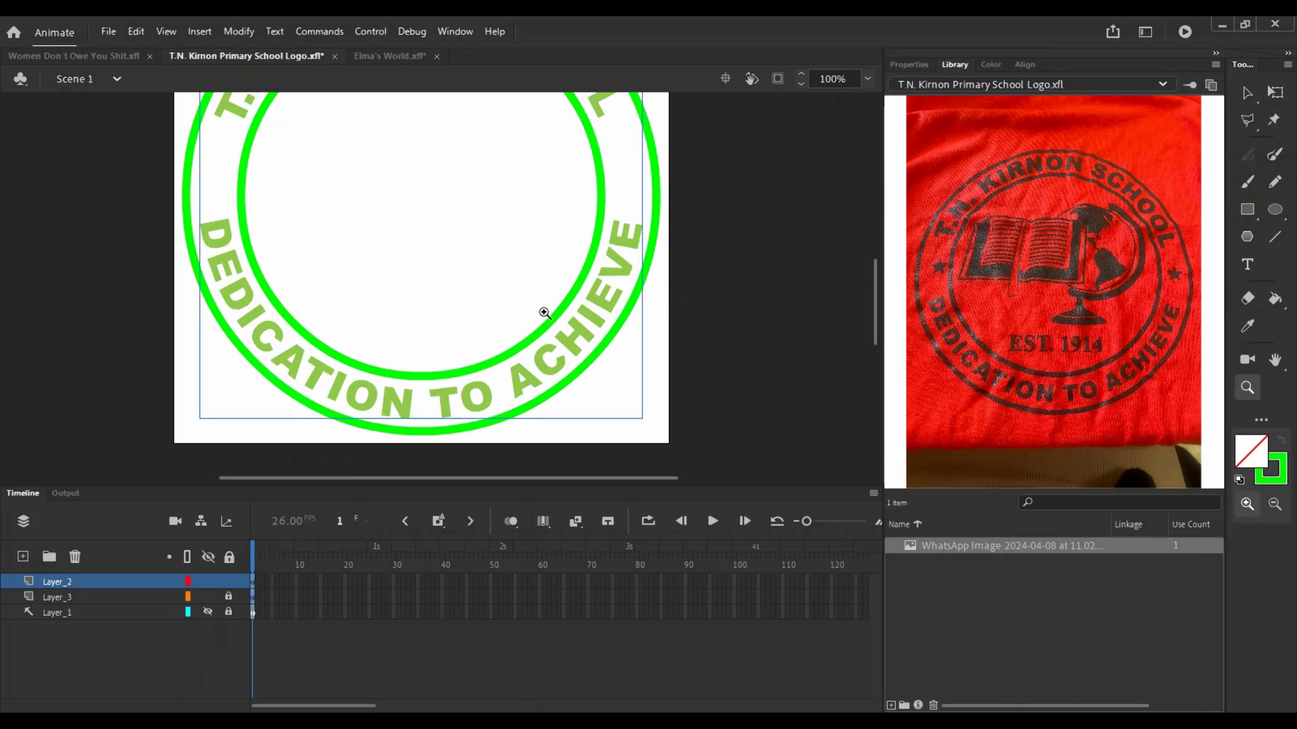
{"action": "left_click", "coordinate": [544, 312]}
{"action": "key", "text": "i"}
{"action": "left_click", "coordinate": [473, 297]}
{"action": "key", "text": "z"}
{"action": "left_click", "coordinate": [402, 273], "text": "alt"}
{"action": "left_click", "coordinate": [355, 297], "text": "alt"}
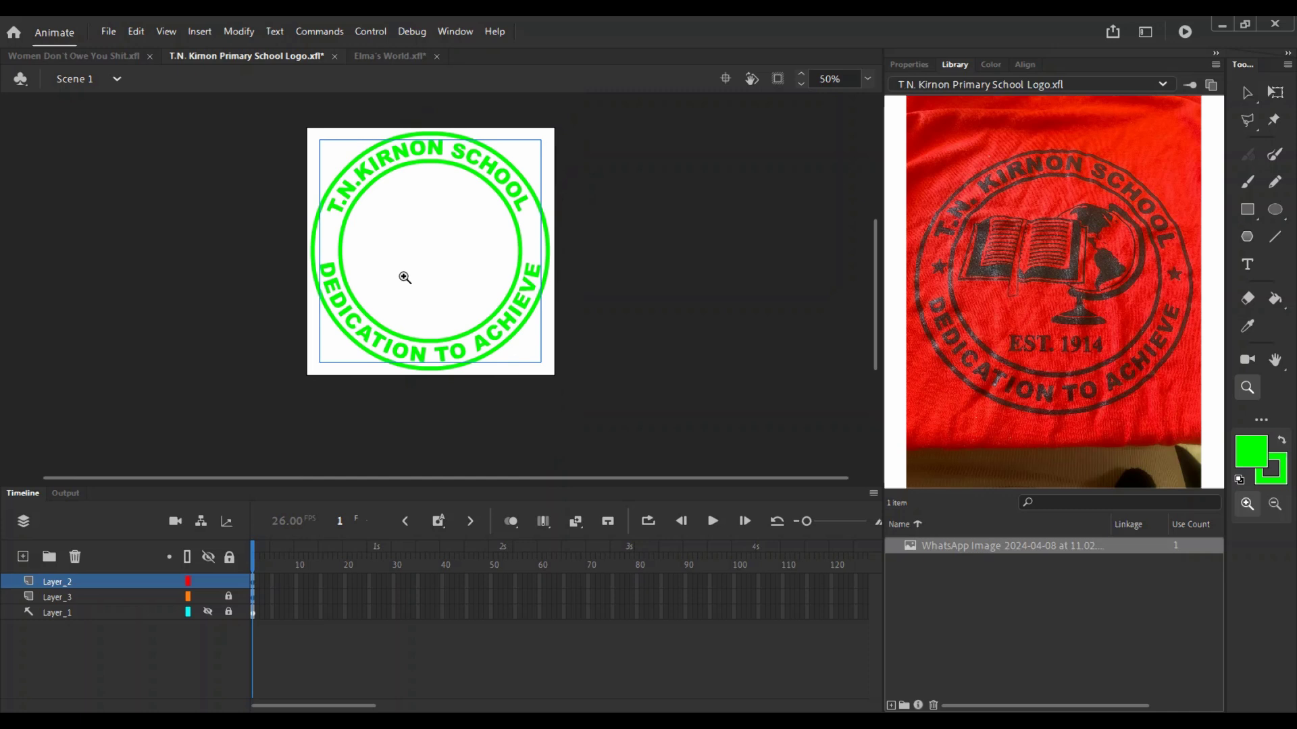
Step: Draw a small green star with the PolyStar tool between the start of the school name and the motto
{"action": "left_click", "coordinate": [405, 278]}
{"action": "key", "text": "v"}
{"action": "scroll", "coordinate": [628, 289], "scroll_direction": "up", "scroll_amount": 2}
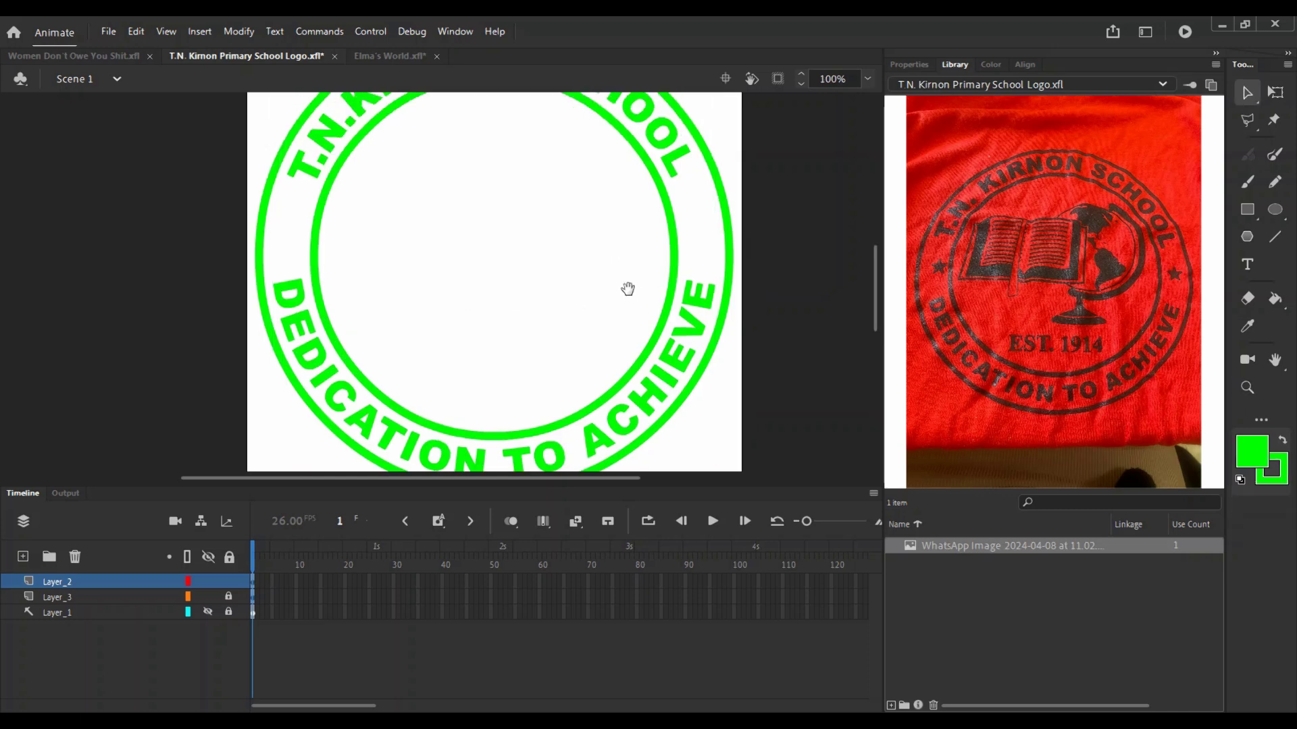
{"action": "left_click", "coordinate": [1246, 237]}
{"action": "left_click", "coordinate": [909, 65]}
{"action": "left_click", "coordinate": [1099, 635]}
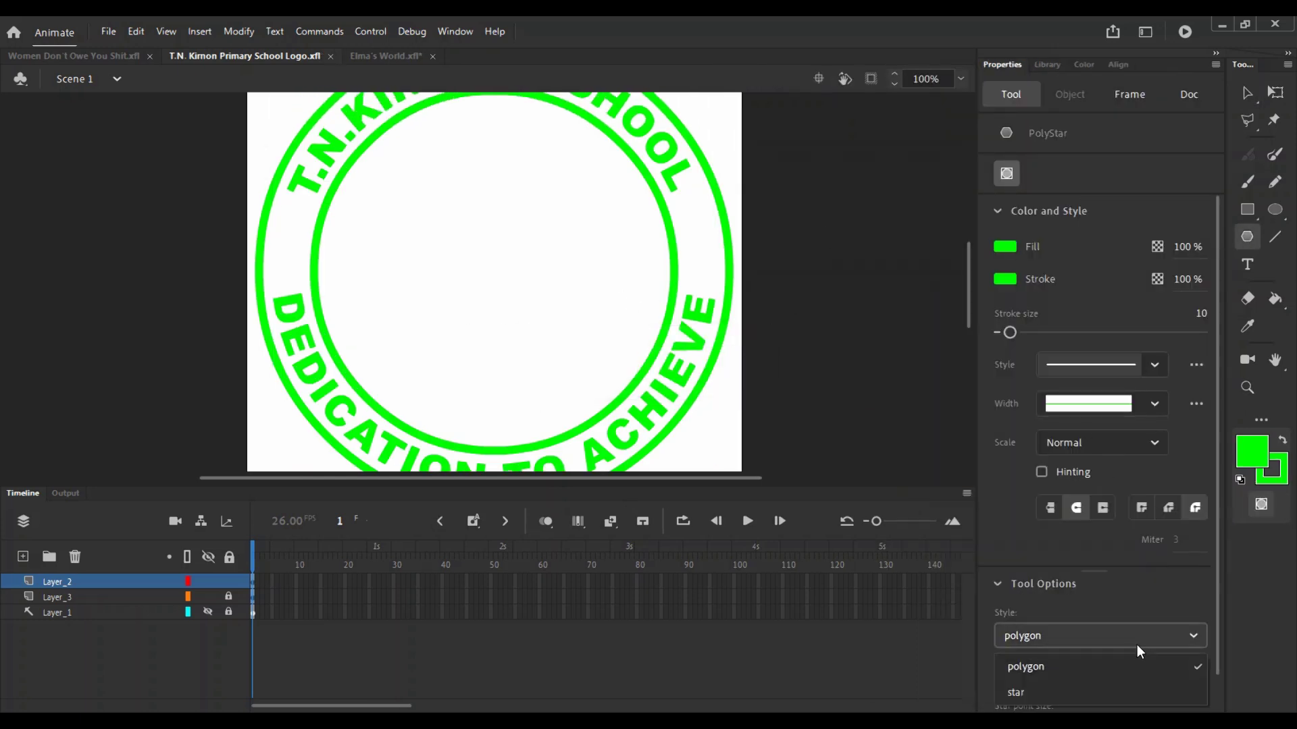
{"action": "left_click", "coordinate": [1017, 691]}
{"action": "left_click_drag", "start_coordinate": [294, 253], "coordinate": [293, 272]}
Step: Set the star's stroke size to 1 and rotate it upright within the lettering band
{"action": "key", "text": "z"}
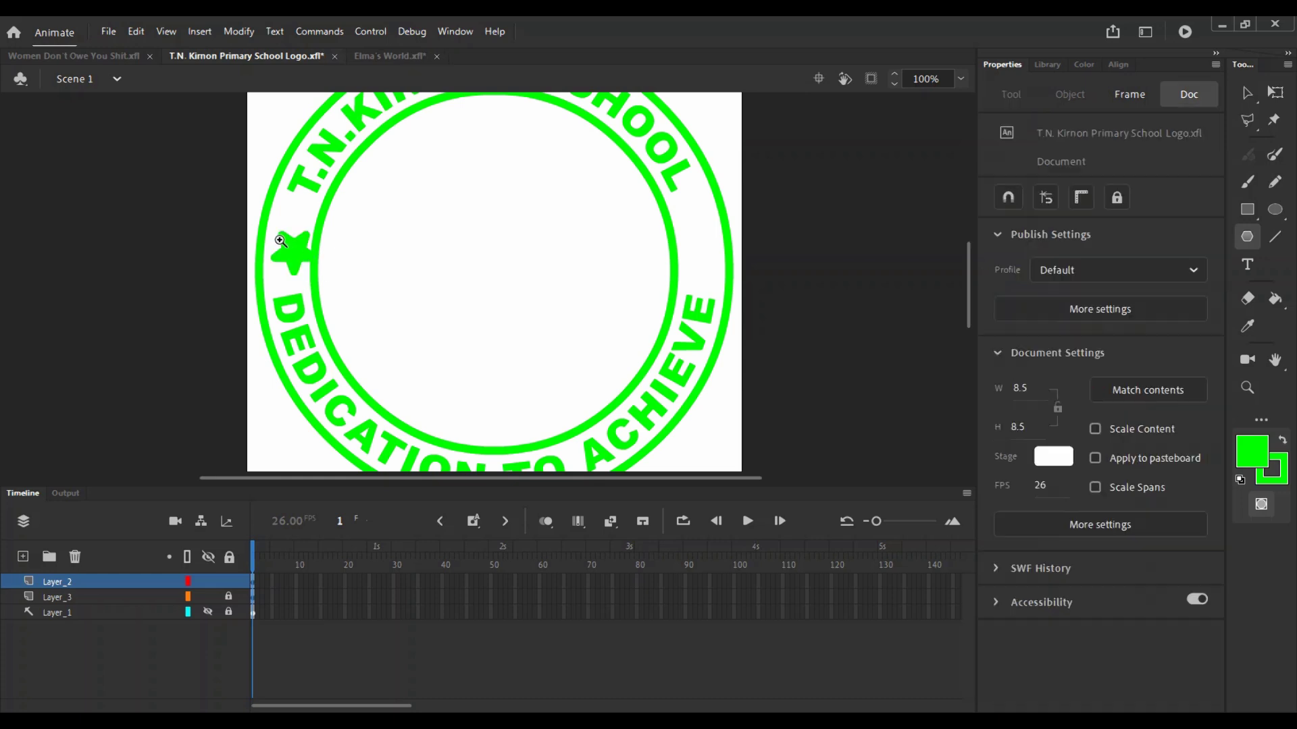
{"action": "left_click", "coordinate": [278, 236]}
{"action": "key", "text": "v"}
{"action": "left_click", "coordinate": [493, 307]}
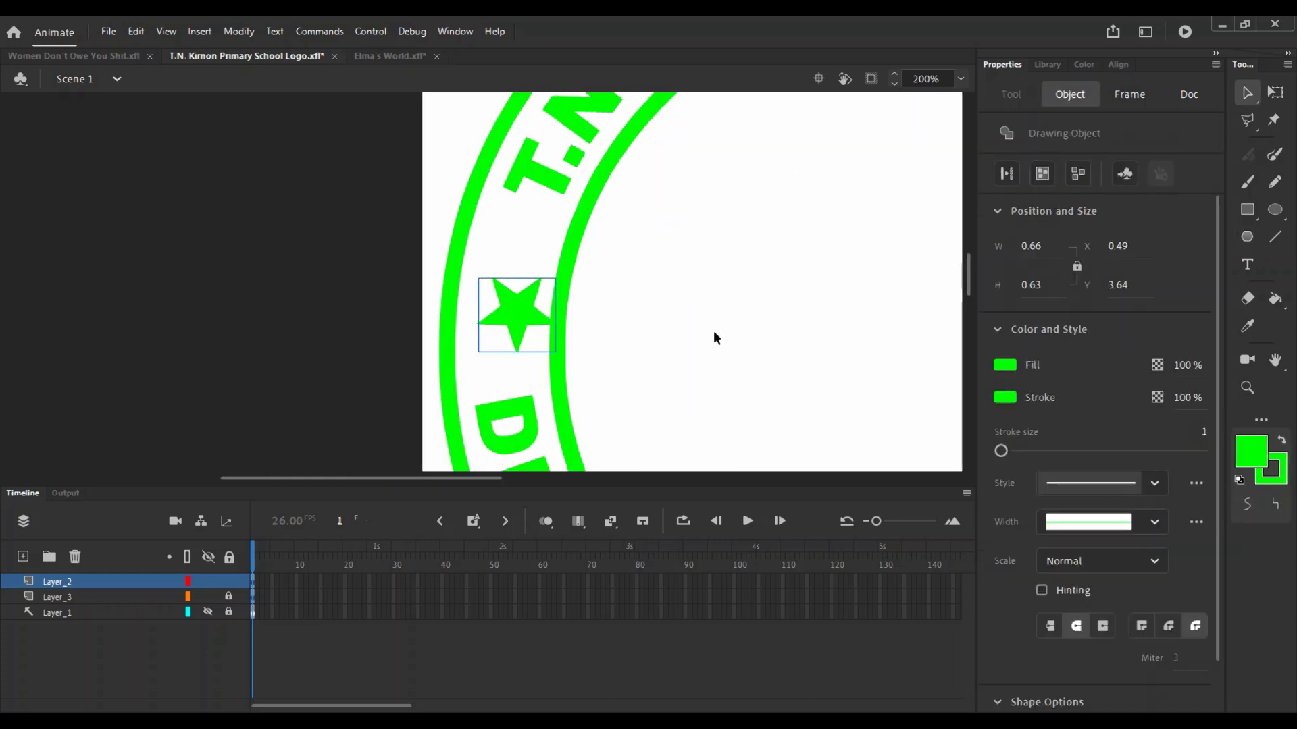
{"action": "key", "text": "q"}
{"action": "left_click_drag", "start_coordinate": [574, 281], "coordinate": [504, 321]}
{"action": "left_click", "coordinate": [724, 293]}
{"action": "left_click_drag", "start_coordinate": [724, 292], "coordinate": [709, 304]}
Step: Compare the star with the photo preview and reduce its size to fit between the two rings
{"action": "left_click", "coordinate": [1046, 64]}
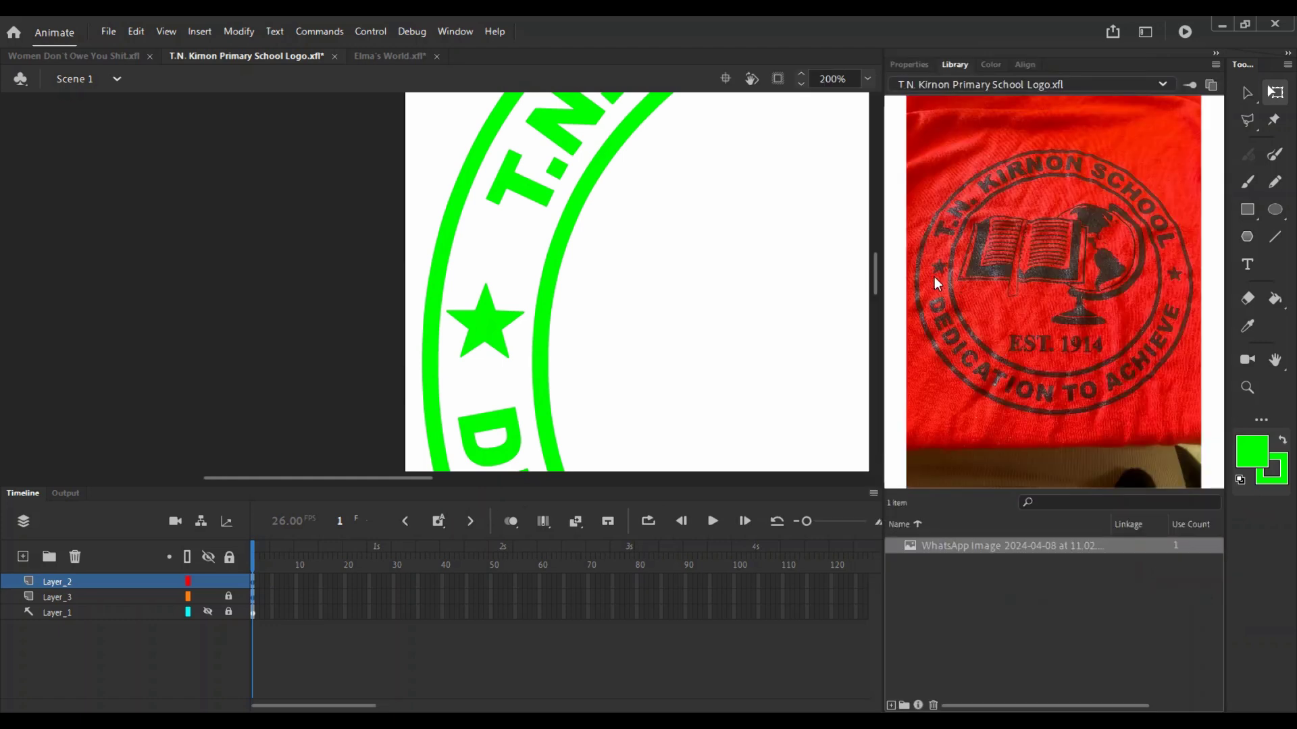
{"action": "left_click", "coordinate": [483, 334]}
{"action": "left_click_drag", "start_coordinate": [534, 318], "coordinate": [417, 341]}
{"action": "key", "text": "z"}
{"action": "left_click", "coordinate": [524, 316], "text": "alt"}
{"action": "key", "text": "v"}
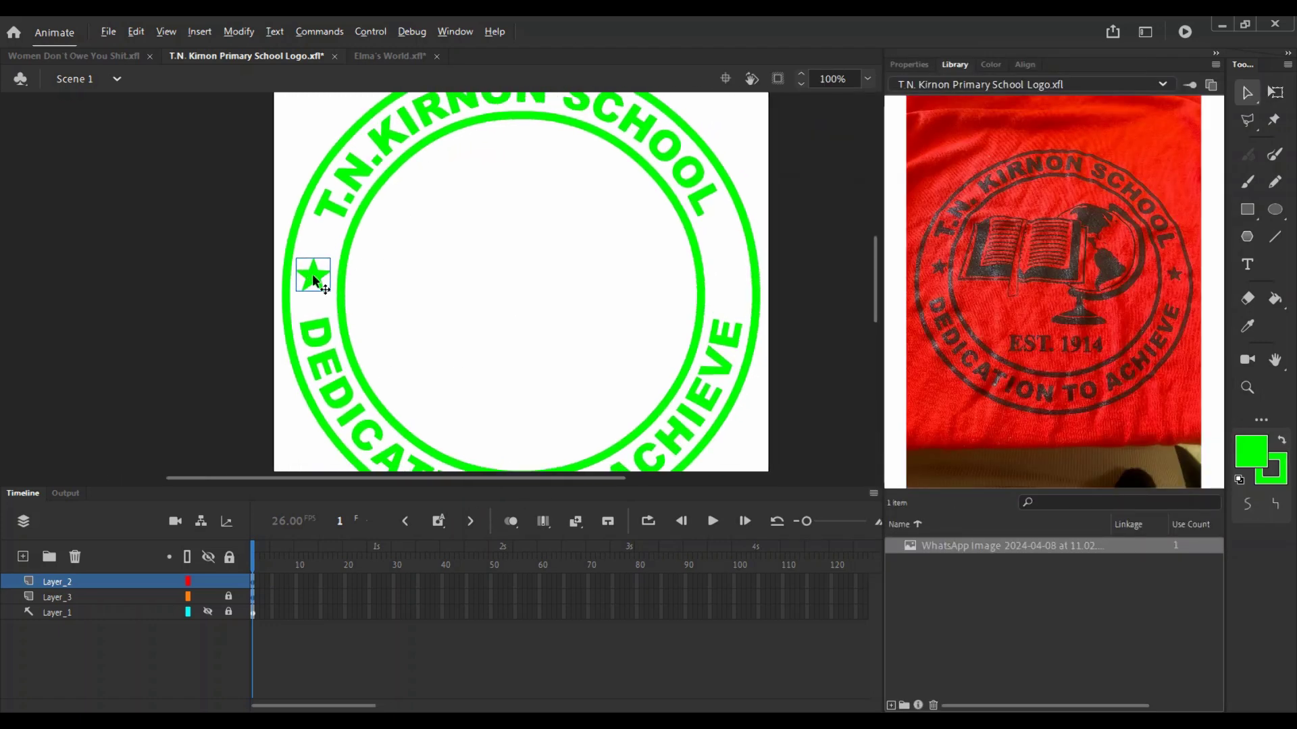
Step: Copy the star straight across to the opposite side of the lettering band and group both stars
{"action": "left_click_drag", "start_coordinate": [313, 276], "coordinate": [728, 276], "text": "alt"}
{"action": "left_click", "coordinate": [324, 280], "text": "shift"}
{"action": "key", "text": "ctrl+g"}
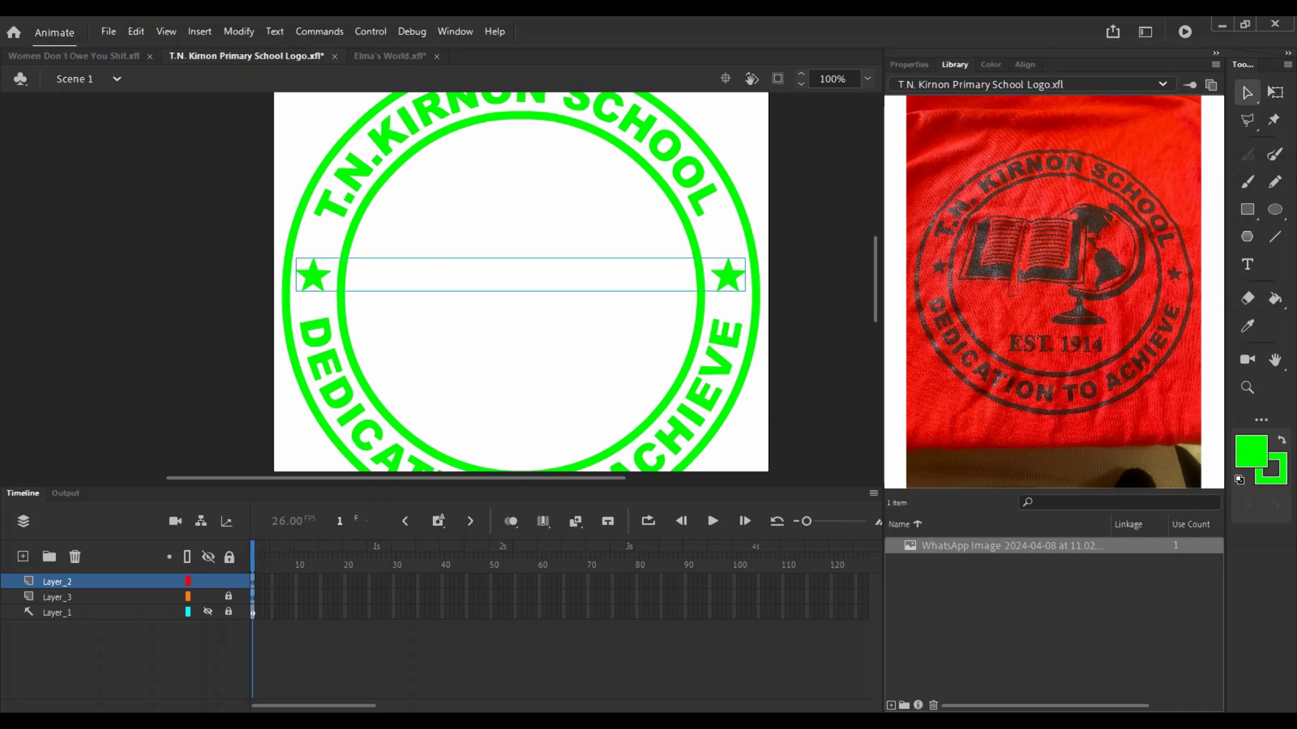
{"action": "left_click", "coordinate": [1025, 64]}
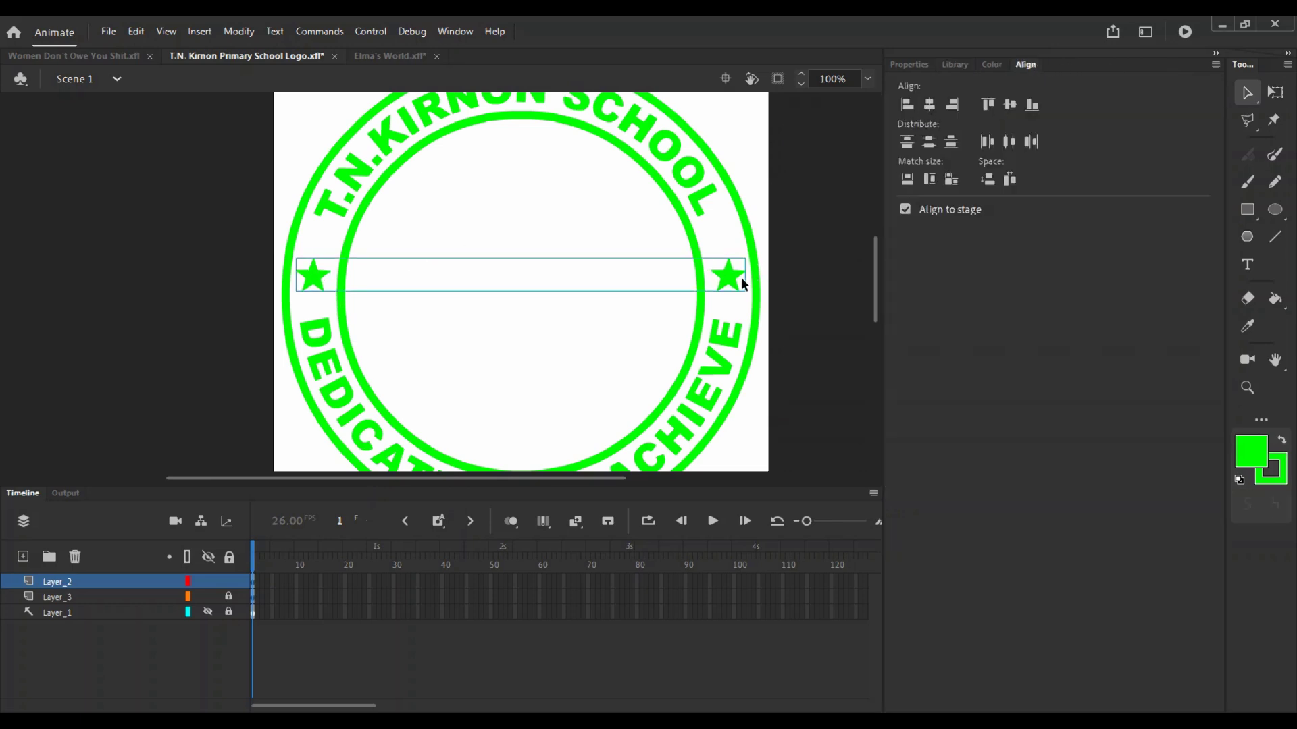
Step: Save the logo document
{"action": "key", "text": "z"}
{"action": "key", "text": "ctrl+s"}
{"action": "left_click", "coordinate": [455, 336], "text": "alt"}
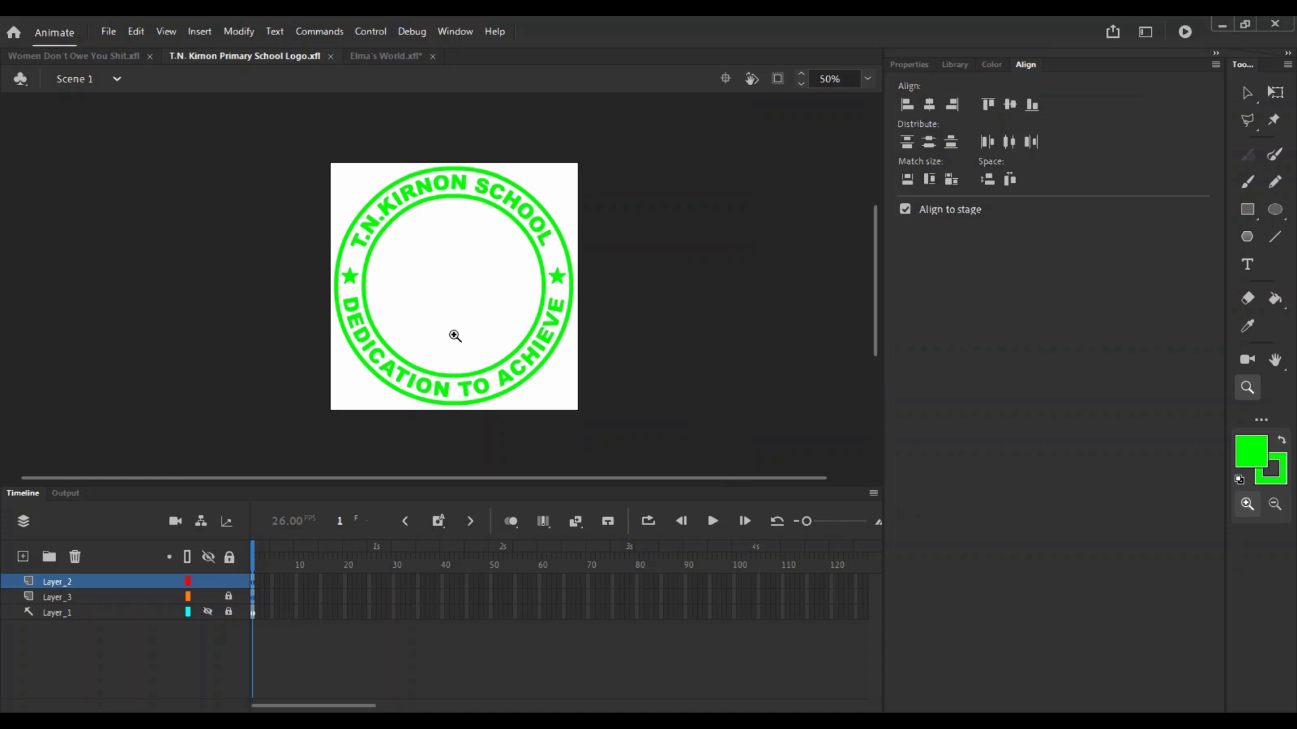
{"action": "left_click", "coordinate": [455, 335]}
{"action": "scroll", "coordinate": [486, 282], "scroll_direction": "up", "scroll_amount": 1}
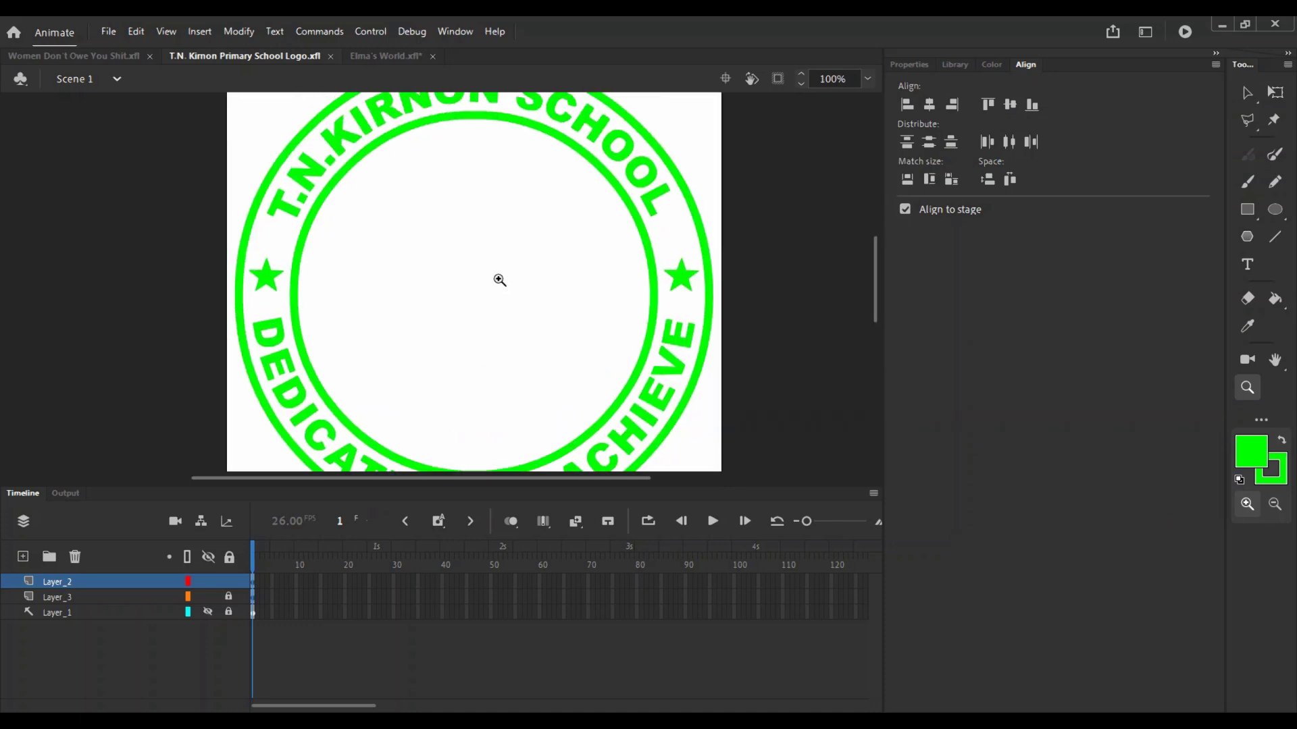
Step: Lock the lettering layer and add a new layer above it, with the photo guide shown again
{"action": "left_click", "coordinate": [229, 582]}
{"action": "left_click", "coordinate": [208, 580]}
{"action": "left_click", "coordinate": [206, 582]}
{"action": "left_click", "coordinate": [205, 593]}
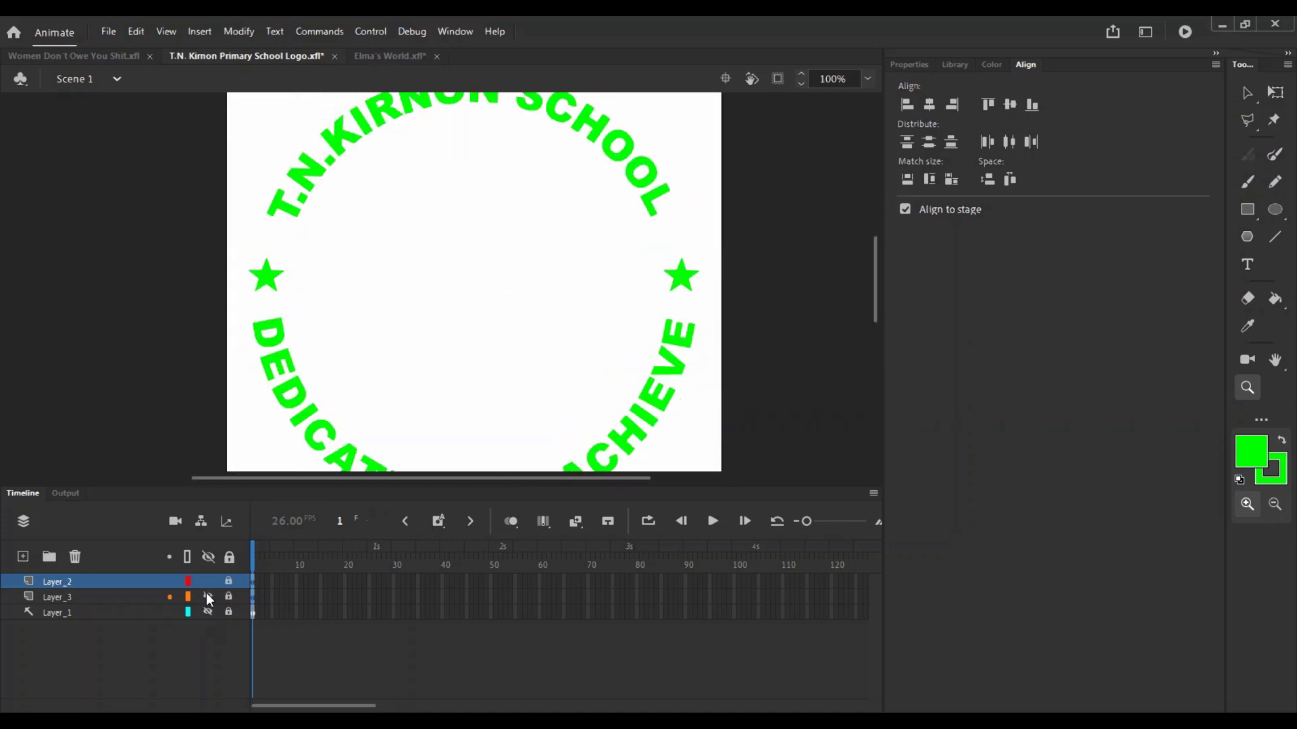
{"action": "left_click", "coordinate": [205, 595]}
{"action": "left_click", "coordinate": [23, 557]}
{"action": "left_click", "coordinate": [207, 628]}
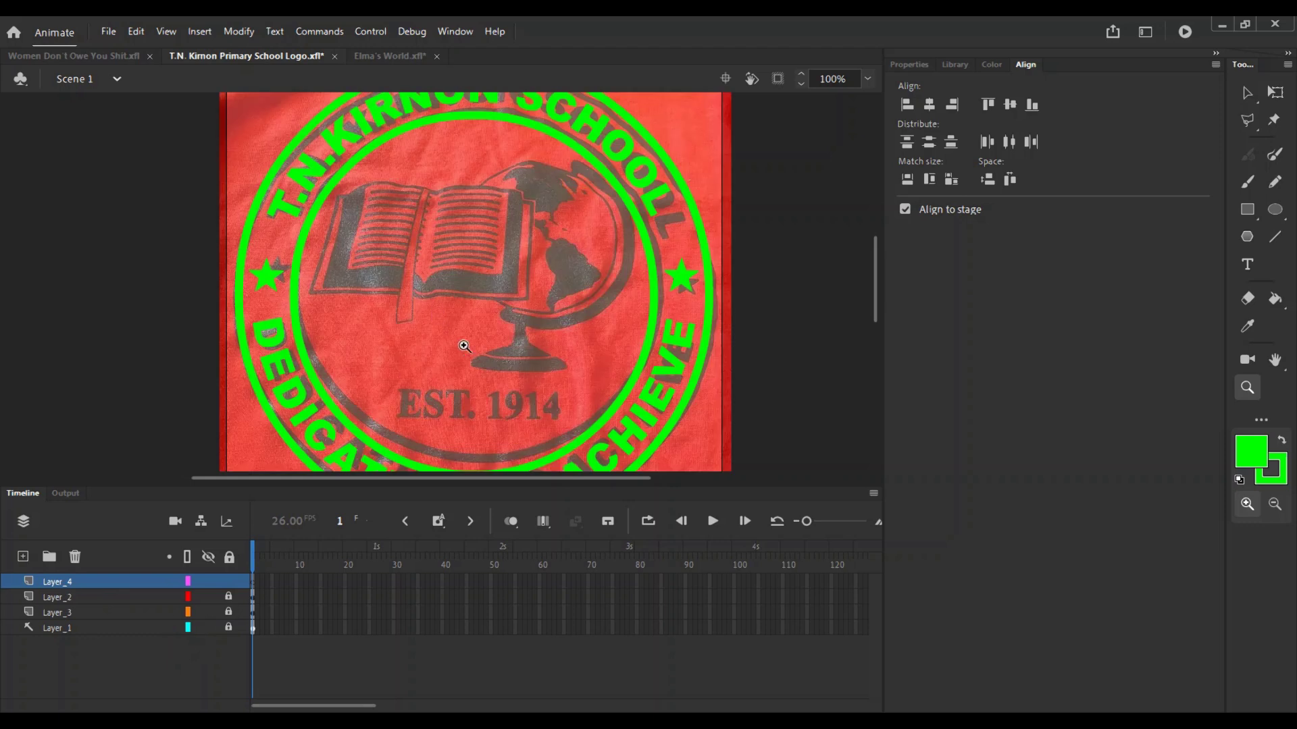
Step: Rename the ring layer as Border and the lettering layer as Text
{"action": "double_click", "coordinate": [57, 612]}
{"action": "type", "text": "B"}
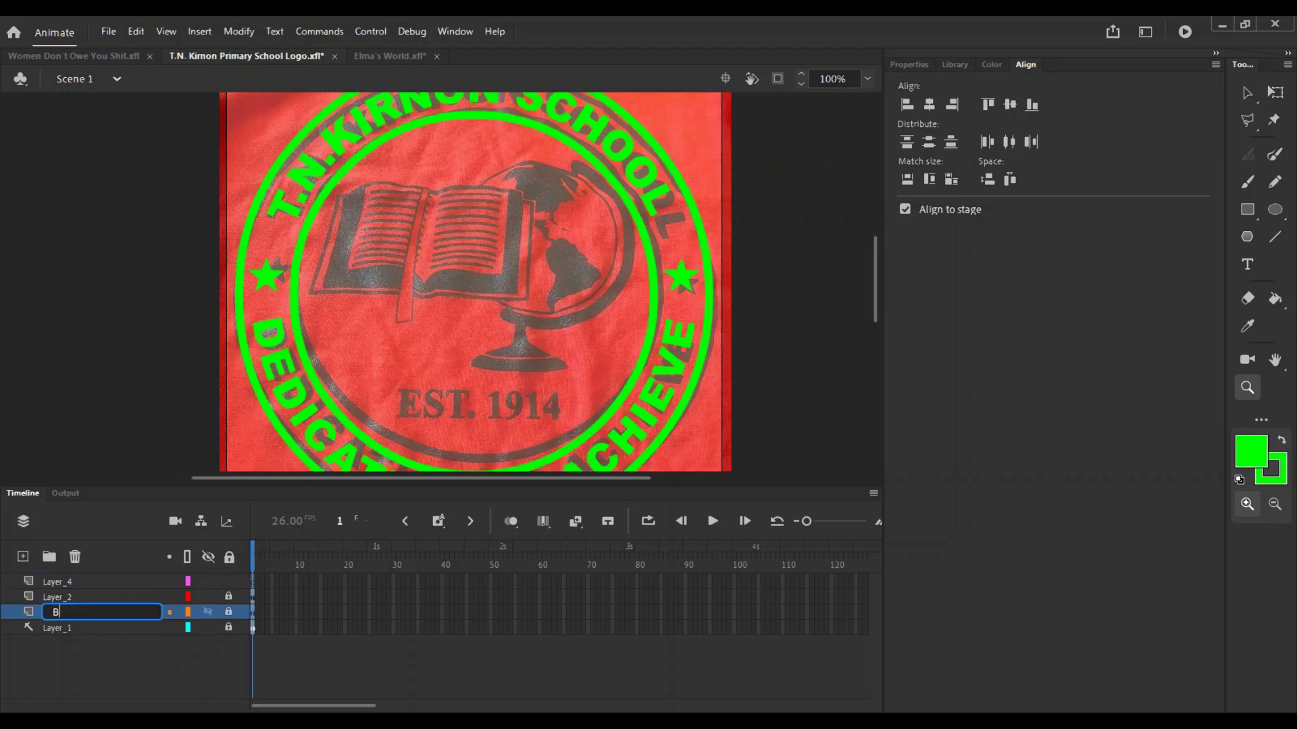
{"action": "type", "text": "order"}
{"action": "double_click", "coordinate": [47, 596]}
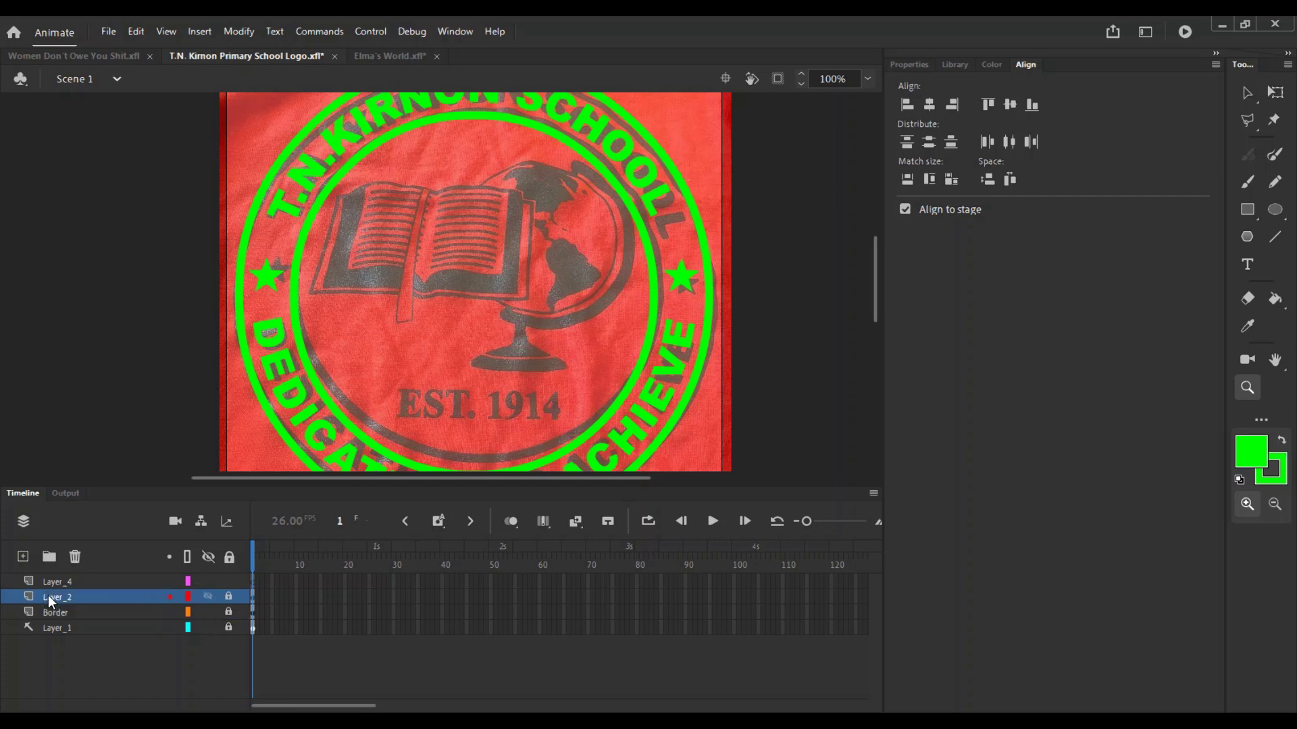
{"action": "type", "text": "Text"}
{"action": "key", "text": "Return"}
Step: Lock the new layer, unlock the Text layer and add the text "EST. 1914" below the book and globe
{"action": "left_click", "coordinate": [228, 581]}
{"action": "left_click", "coordinate": [228, 596]}
{"action": "left_click", "coordinate": [1246, 265]}
{"action": "left_click", "coordinate": [406, 375]}
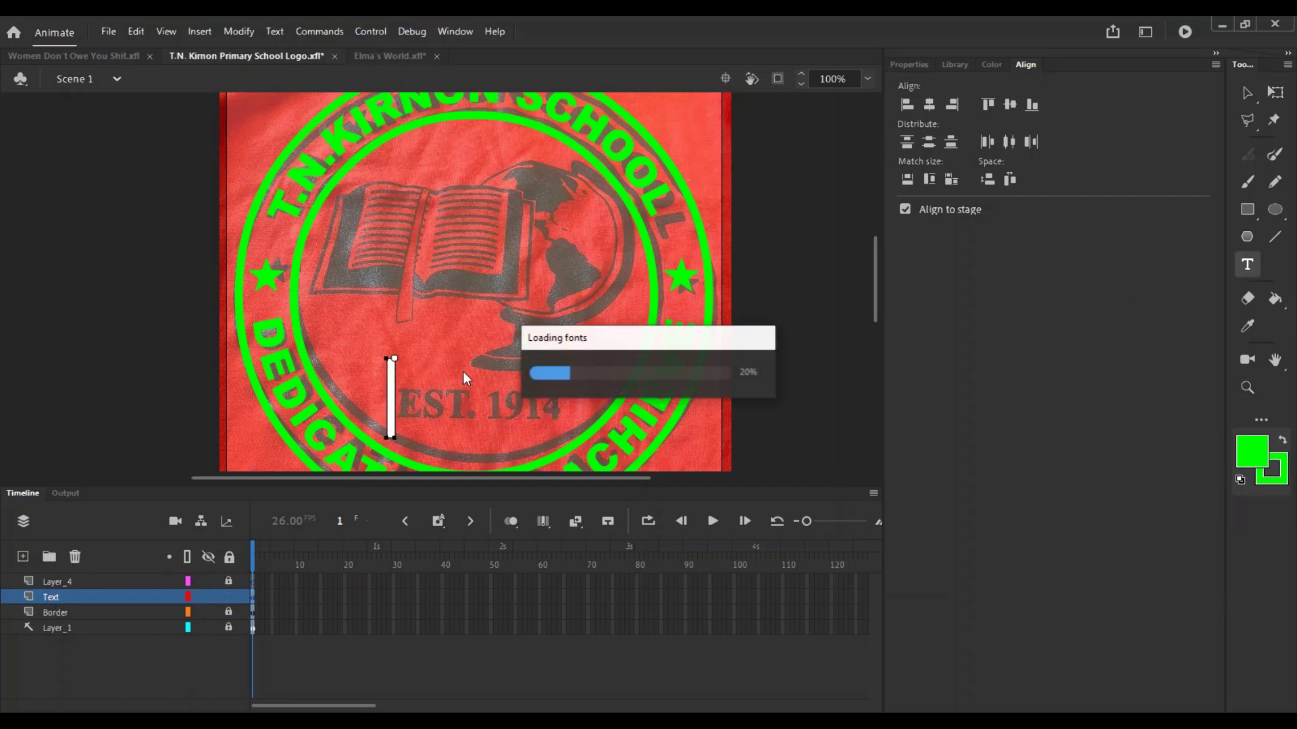
{"action": "type", "text": "EST. 1914"}
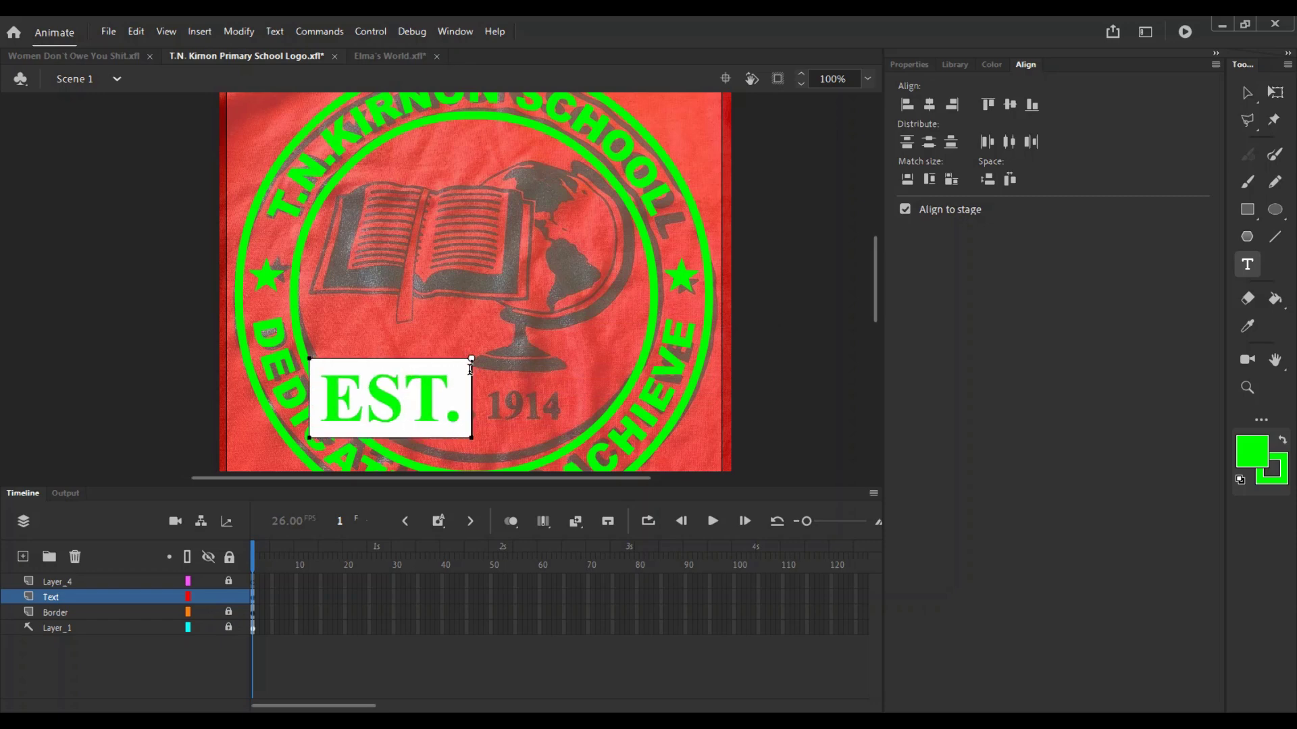
Step: Scale down the "EST. 1914" text and position it over the matching date in the photo
{"action": "key", "text": "Escape"}
{"action": "key", "text": "v"}
{"action": "left_click_drag", "start_coordinate": [529, 404], "coordinate": [572, 426]}
{"action": "key", "text": "q"}
{"action": "key", "text": "z"}
{"action": "left_click", "coordinate": [411, 336]}
{"action": "left_click_drag", "start_coordinate": [410, 336], "coordinate": [435, 274]}
{"action": "left_click", "coordinate": [434, 275], "text": "alt"}
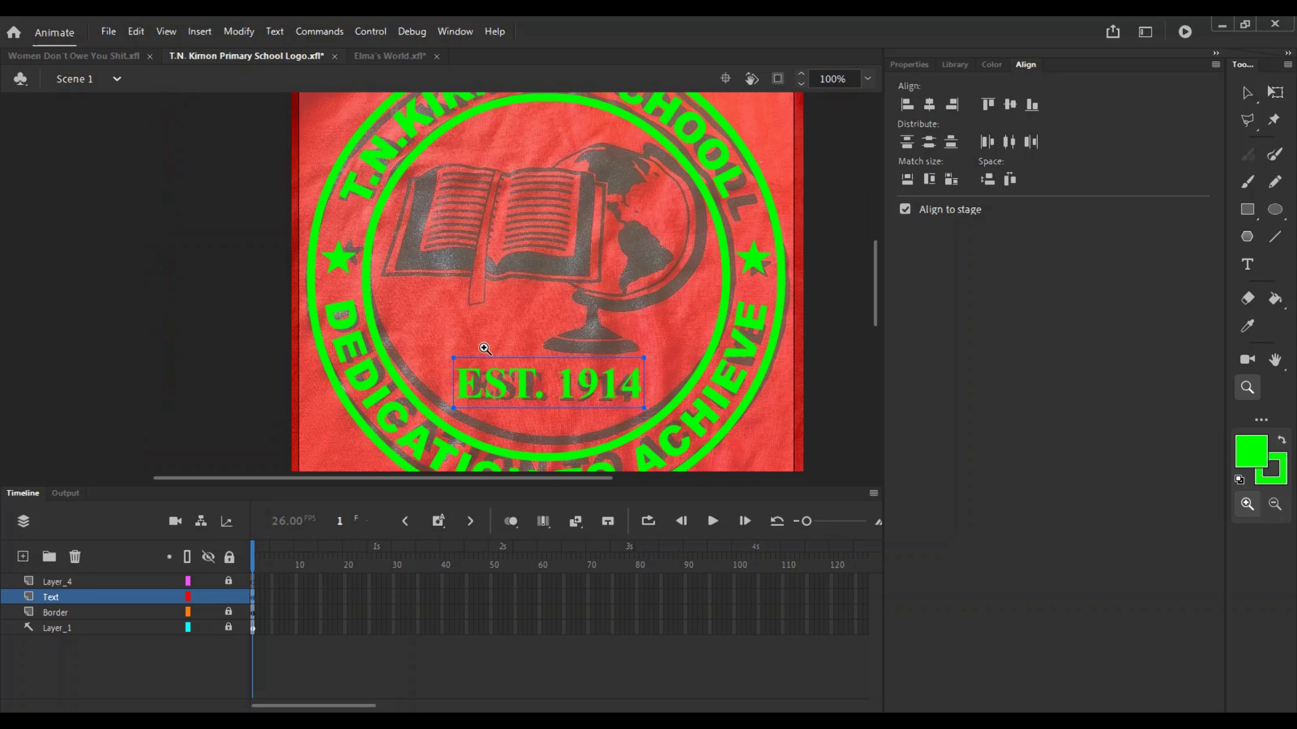
Step: Center the "EST. 1914" text horizontally on the stage and nudge it down toward the inner ring
{"action": "left_click_drag", "start_coordinate": [532, 387], "coordinate": [484, 369]}
{"action": "key", "text": "v"}
{"action": "left_click_drag", "start_coordinate": [416, 486], "coordinate": [415, 504]}
{"action": "left_click", "coordinate": [930, 105]}
{"action": "key", "text": "Down"}
{"action": "key", "text": "Down"}
{"action": "key", "text": "Down"}
{"action": "key", "text": "Down"}
{"action": "key", "text": "Down"}
{"action": "key", "text": "Down"}
{"action": "key", "text": "Down"}
{"action": "key", "text": "Down"}
{"action": "key", "text": "Down"}
{"action": "key", "text": "Down"}
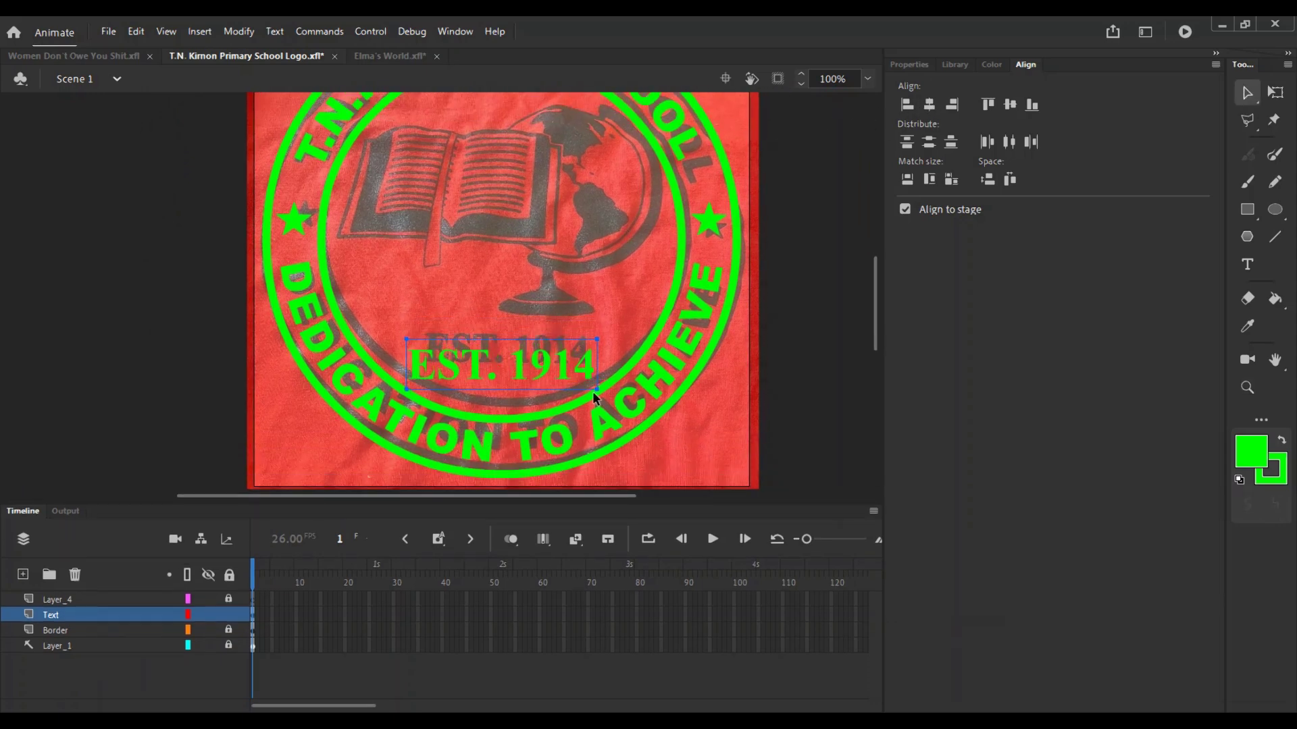
Step: Show the reference photo in the library preview and hide the photo guide layer to review the artwork
{"action": "left_click", "coordinate": [954, 65]}
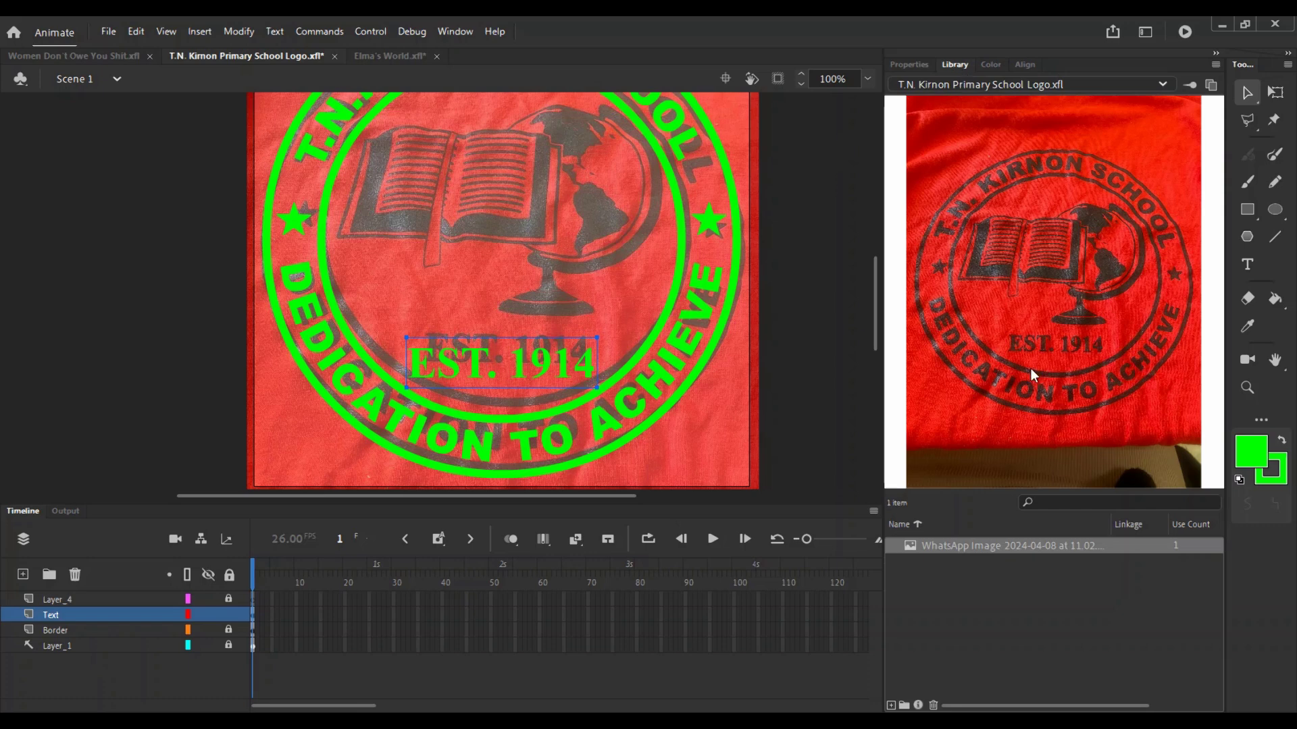
{"action": "left_click", "coordinate": [208, 646]}
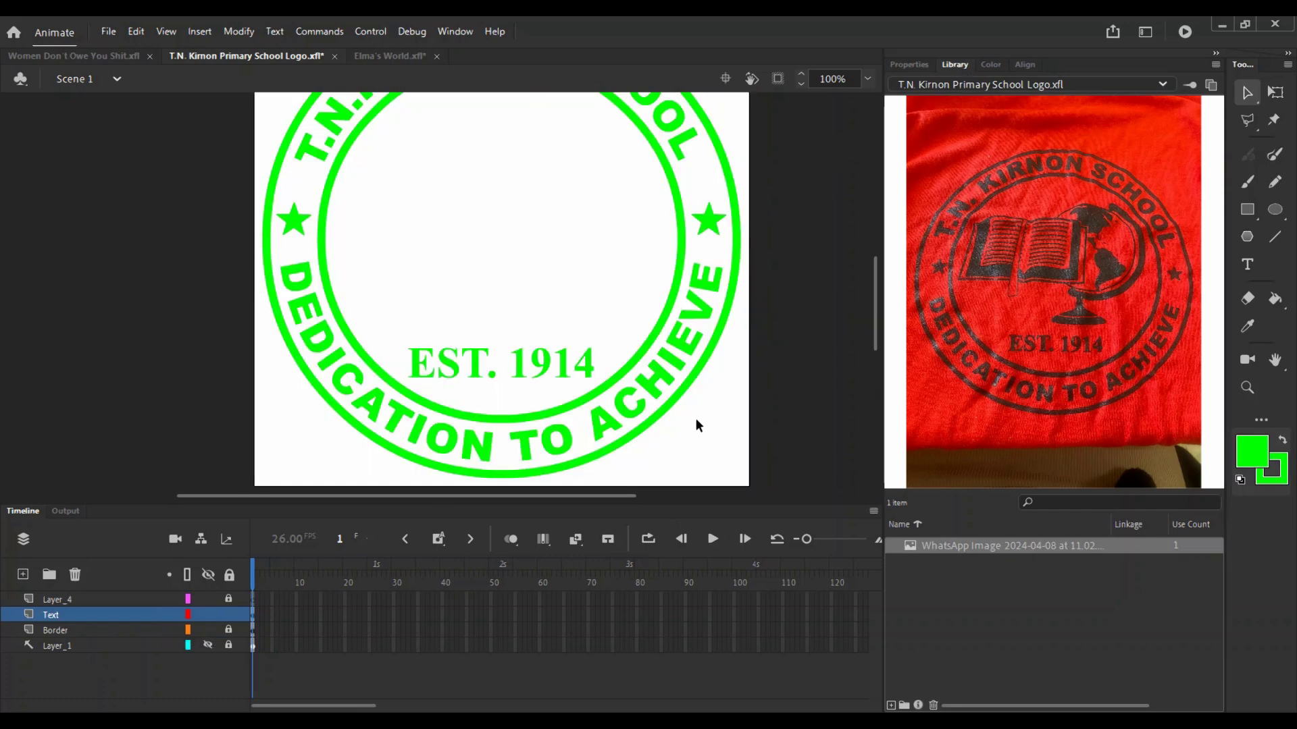
{"action": "left_click", "coordinate": [786, 420]}
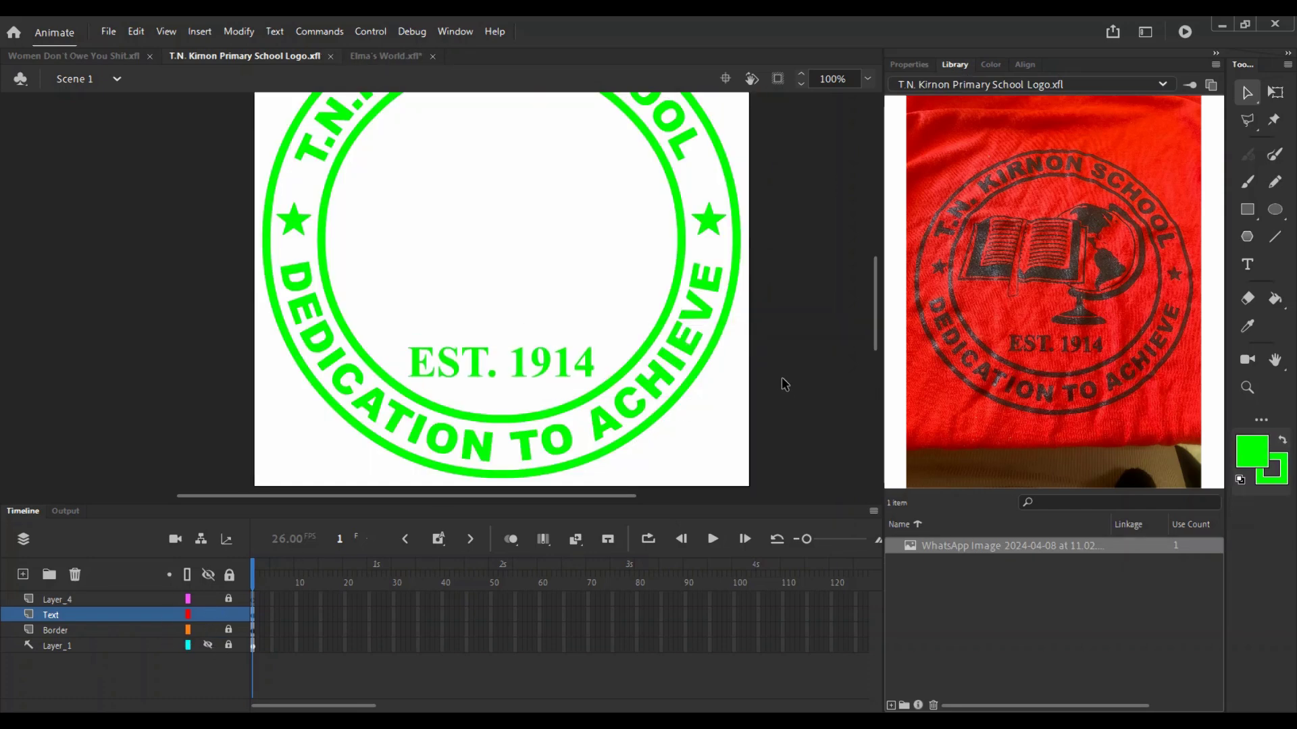
{"action": "scroll", "coordinate": [671, 281], "scroll_direction": "up", "scroll_amount": 3}
{"action": "scroll", "coordinate": [643, 282], "scroll_direction": "down", "scroll_amount": 3}
Step: Draw a circle about 3.47 wide above the date on the top layer and remove its fill
{"action": "left_click", "coordinate": [73, 600]}
{"action": "key", "text": "o"}
{"action": "left_click_drag", "start_coordinate": [539, 215], "coordinate": [611, 317]}
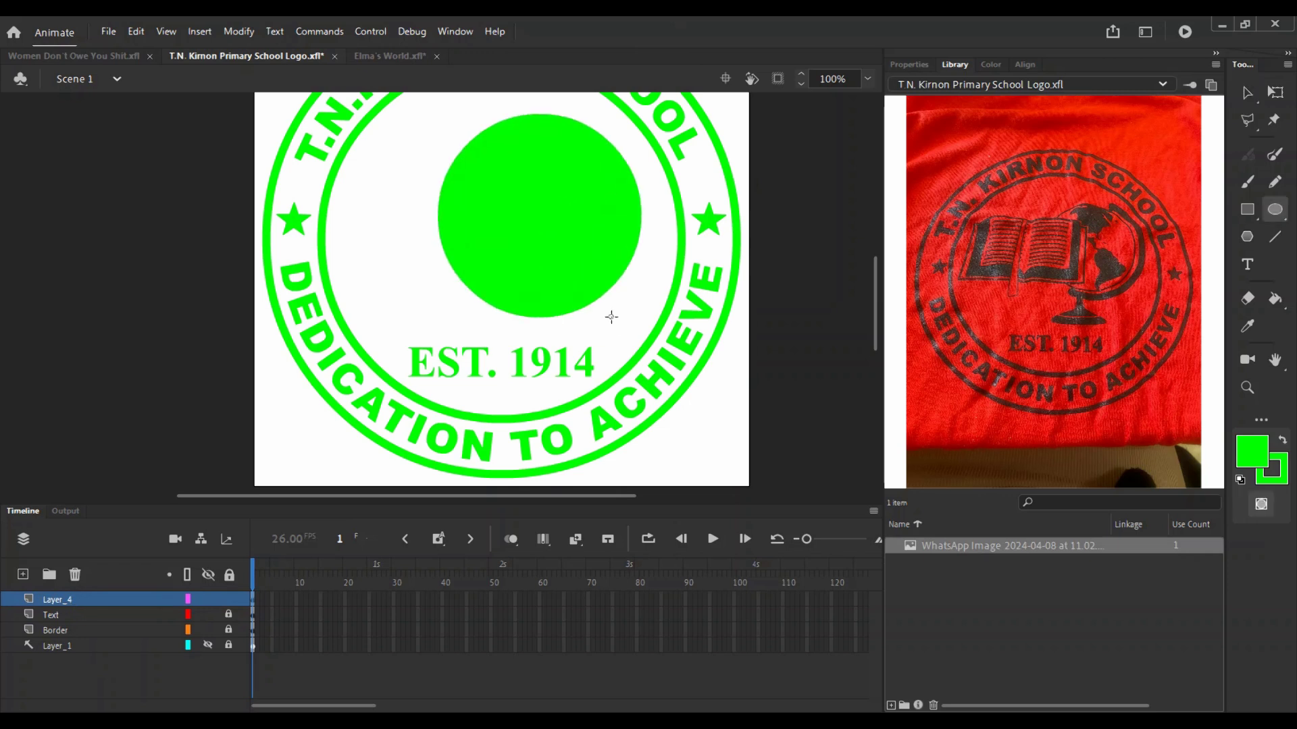
{"action": "key", "text": "v"}
{"action": "left_click", "coordinate": [908, 64]}
{"action": "left_click", "coordinate": [1004, 365]}
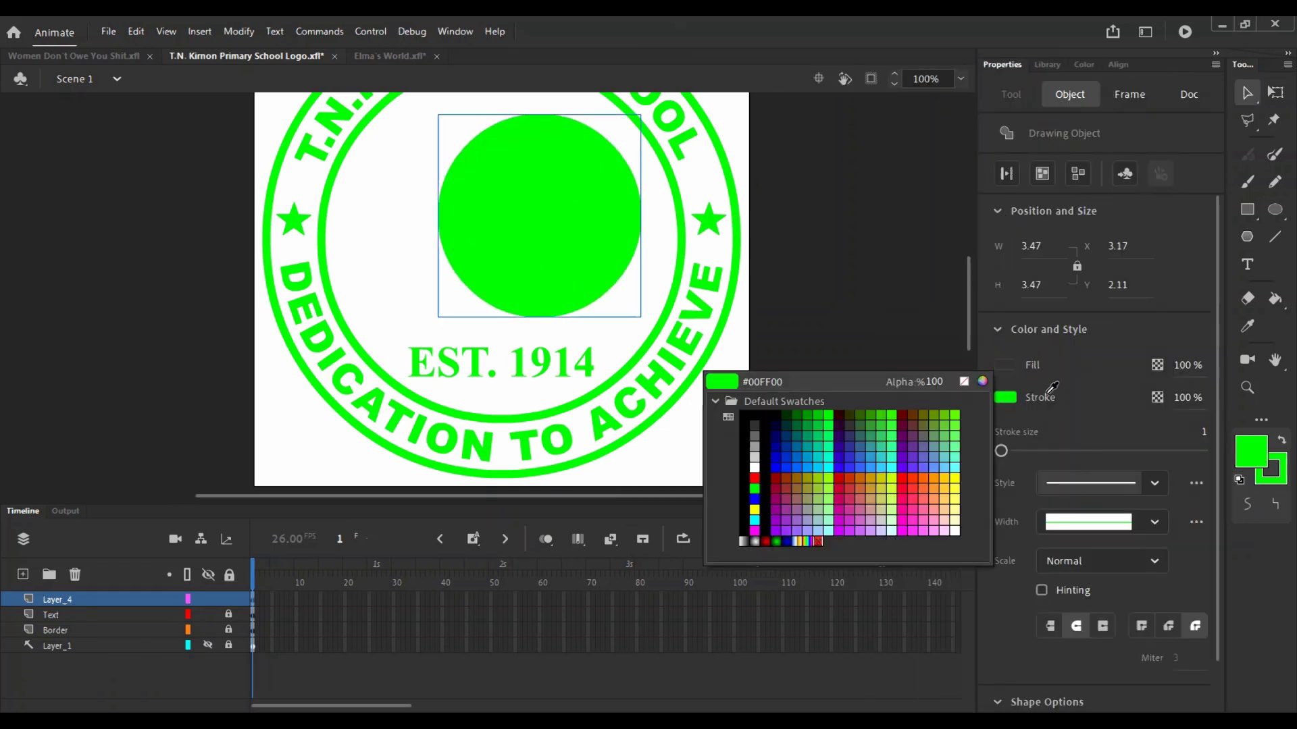
{"action": "left_click", "coordinate": [965, 381]}
Step: Scale the circle to 3.08 wide and move it up over the globe, with the photo shown and the Text and Border layers hidden
{"action": "key", "text": "q"}
{"action": "left_click_drag", "start_coordinate": [640, 316], "coordinate": [629, 305]}
{"action": "left_click", "coordinate": [206, 645]}
{"action": "left_click", "coordinate": [205, 630]}
{"action": "left_click", "coordinate": [207, 614]}
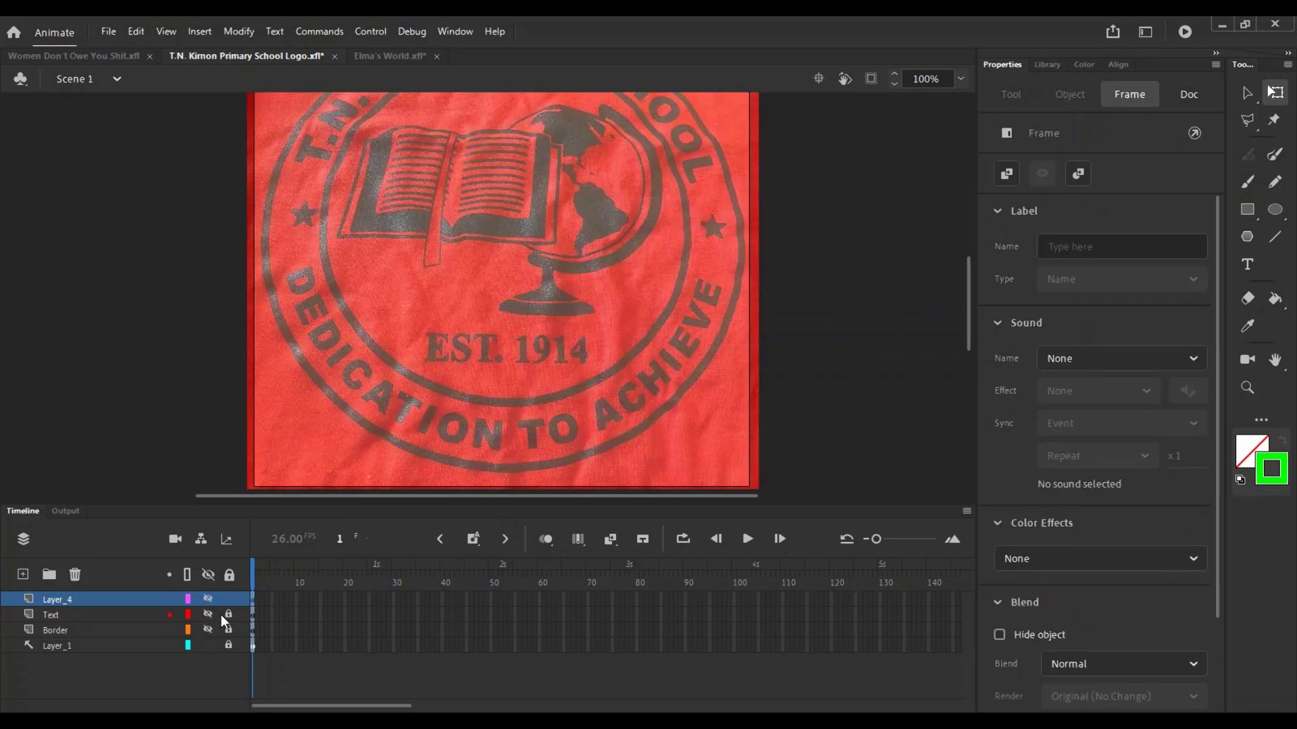
{"action": "scroll", "coordinate": [608, 304], "scroll_direction": "up", "scroll_amount": 3}
{"action": "key", "text": "v"}
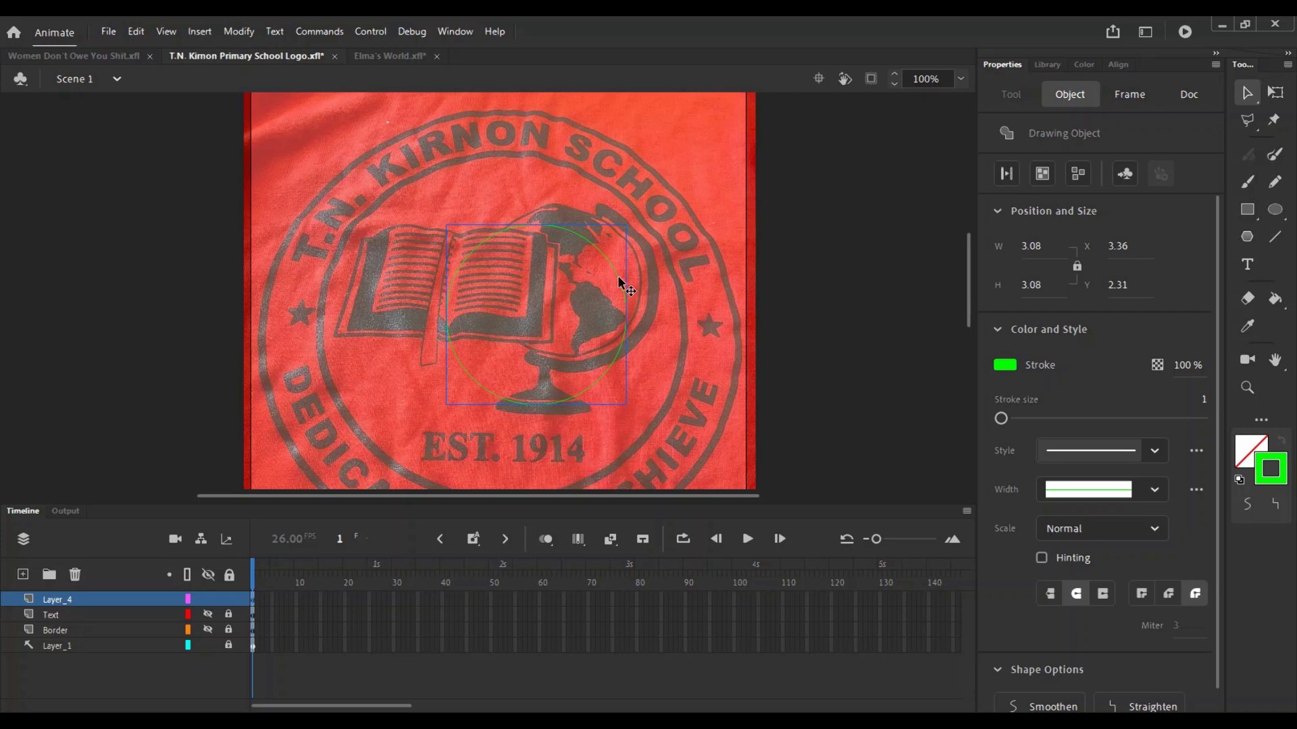
{"action": "left_click_drag", "start_coordinate": [619, 282], "coordinate": [620, 241]}
Step: Show the Border layer as outlines and make an enlarged concentric copy of the circle, 3.5 wide
{"action": "left_click", "coordinate": [209, 628]}
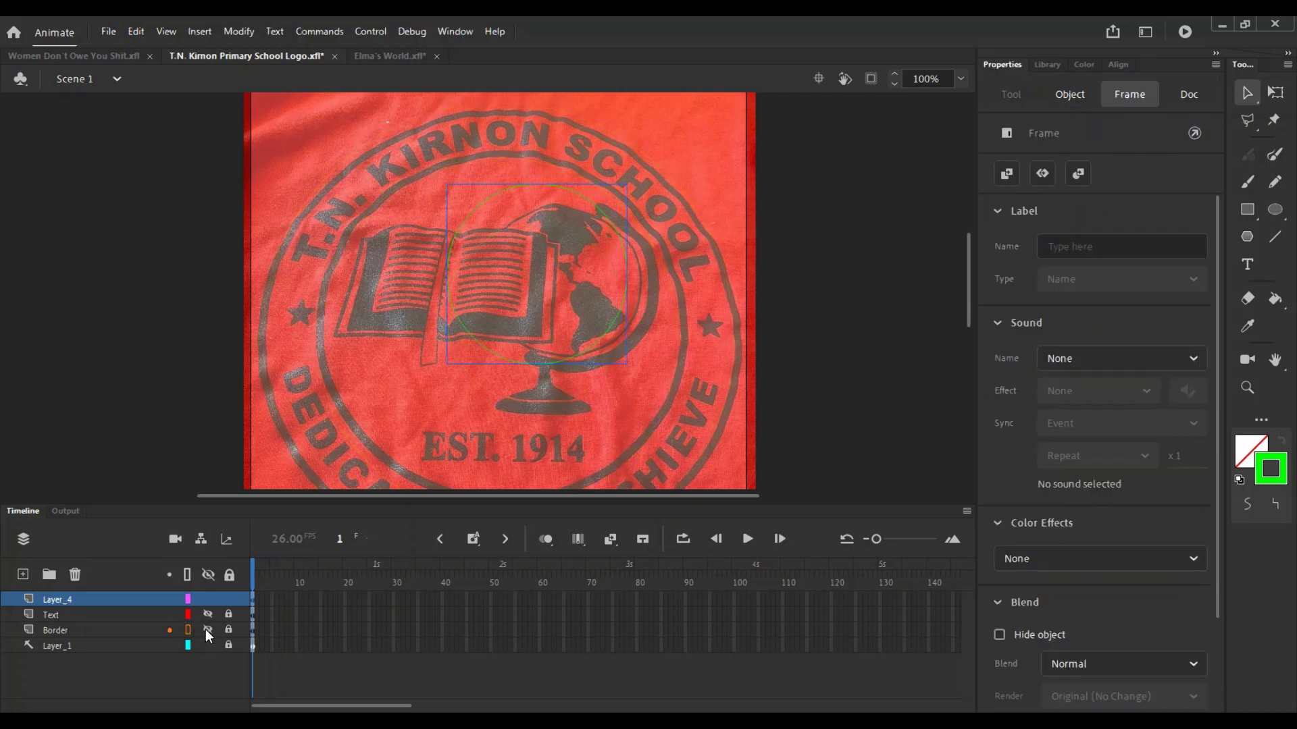
{"action": "left_click", "coordinate": [660, 304]}
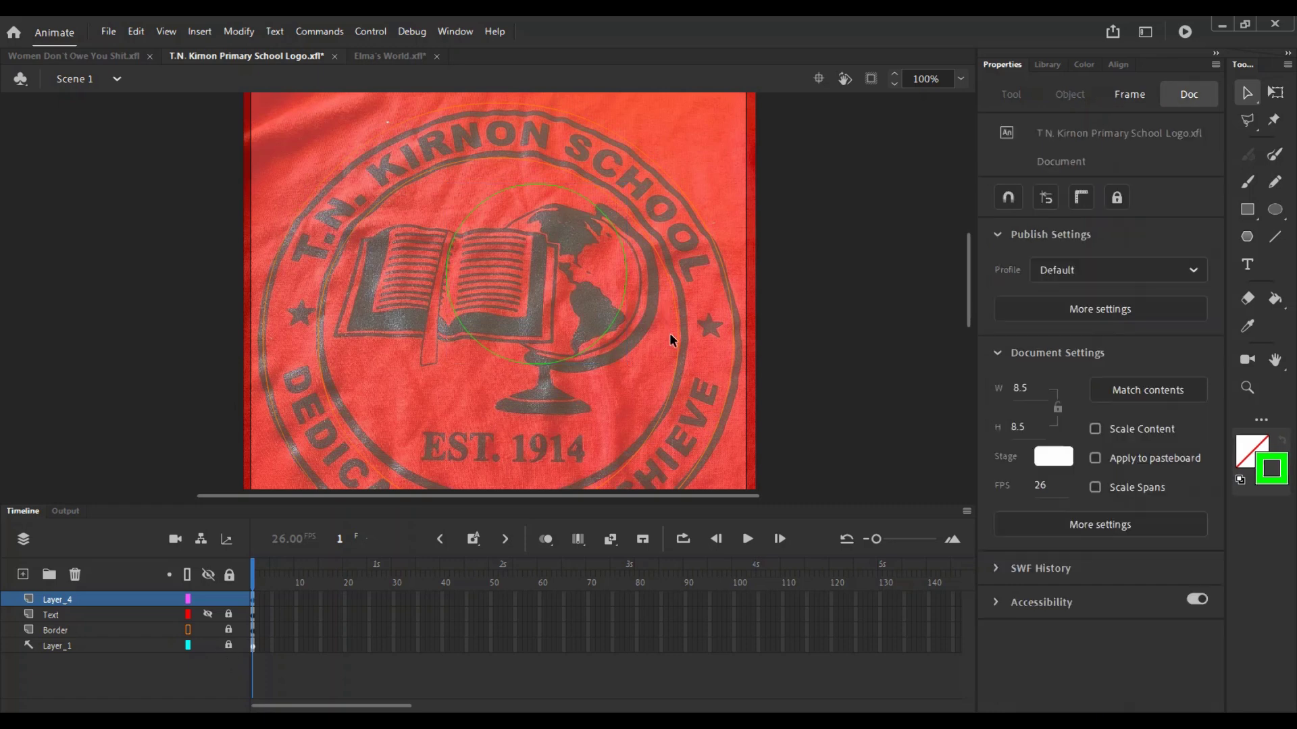
{"action": "left_click", "coordinate": [622, 305]}
{"action": "key", "text": "q"}
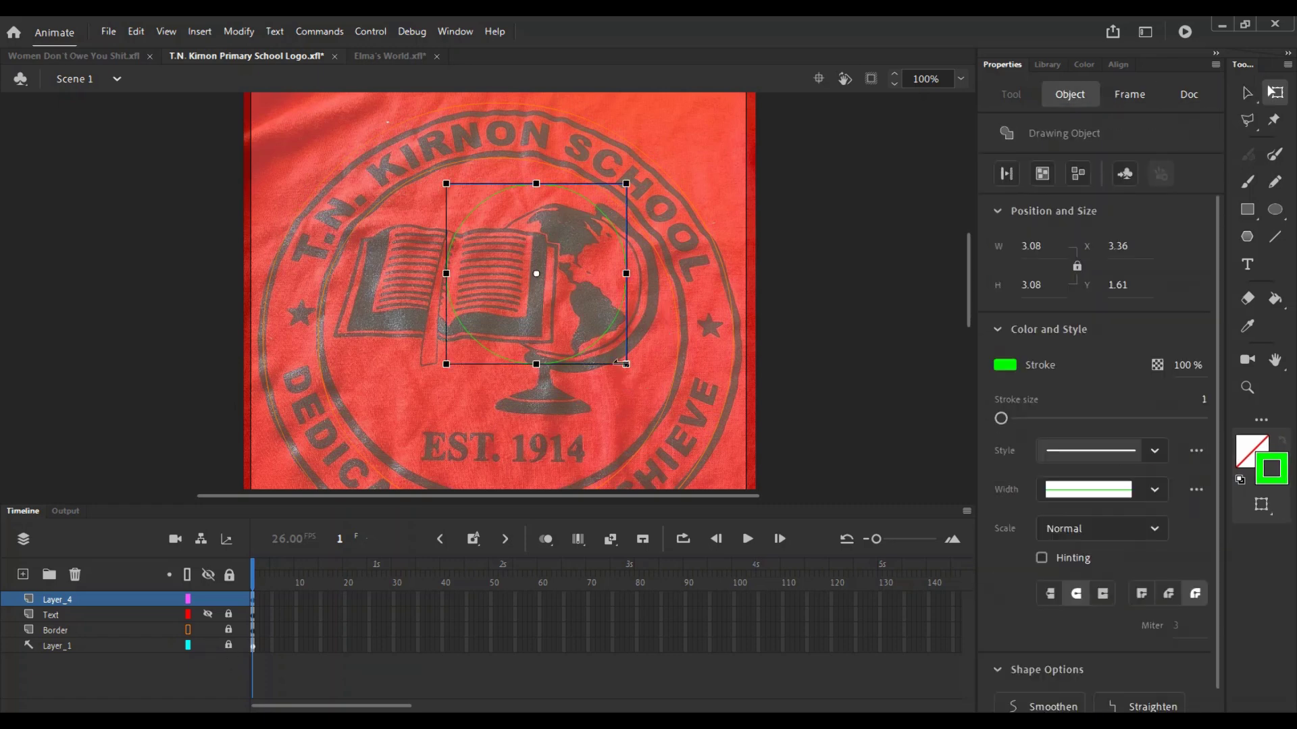
{"action": "left_click_drag", "start_coordinate": [628, 370], "coordinate": [637, 379]}
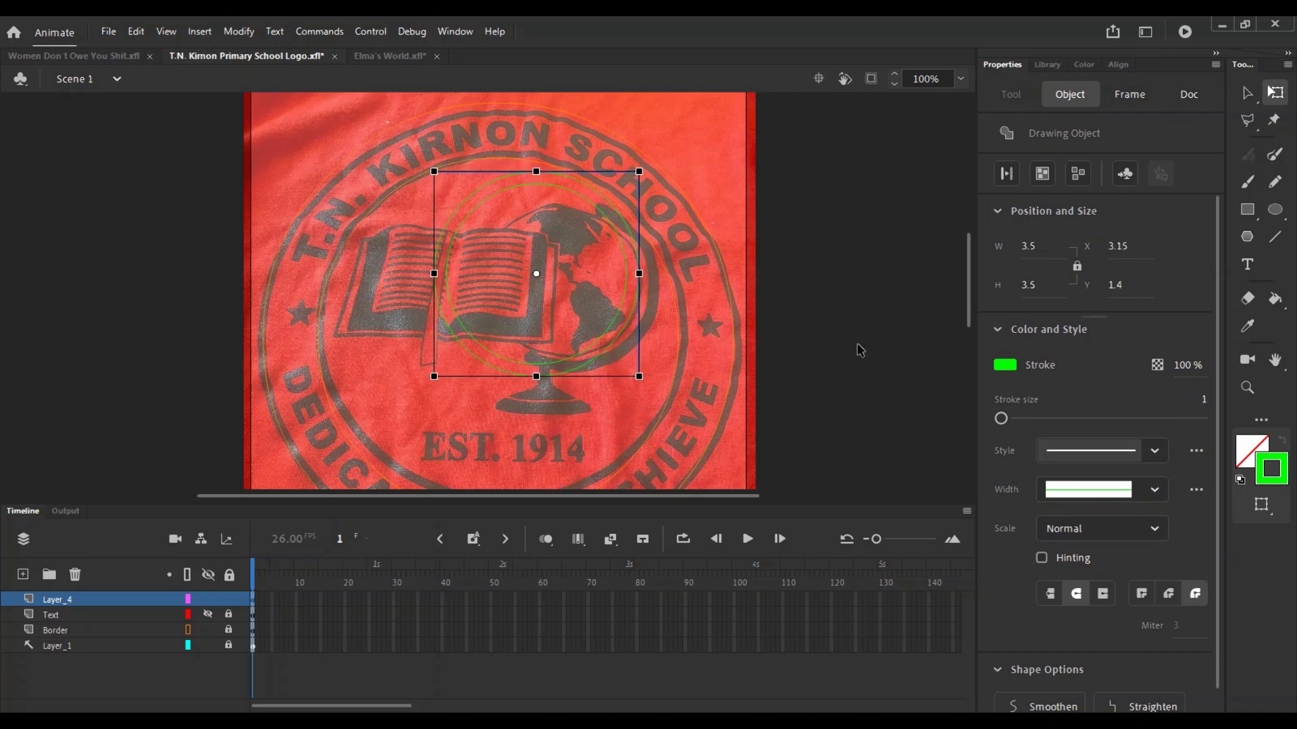
Step: Set the larger circle's stroke size to 15
{"action": "left_click", "coordinate": [1201, 400]}
{"action": "type", "text": "15"}
{"action": "key", "text": "Return"}
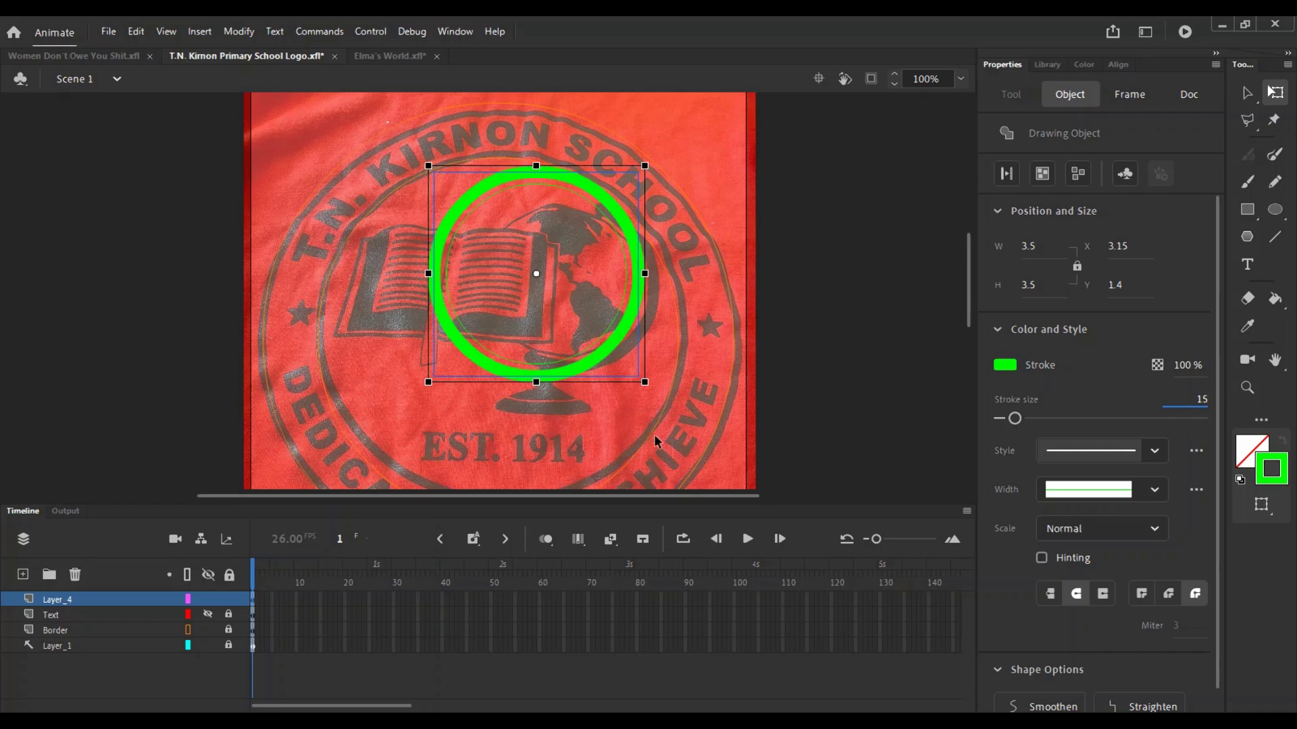
{"action": "left_click", "coordinate": [572, 443]}
Step: Unlock the photo layer and move the photo to the left, beside the artwork
{"action": "key", "text": "z"}
{"action": "left_click", "coordinate": [549, 419]}
{"action": "left_click", "coordinate": [575, 374], "text": "alt"}
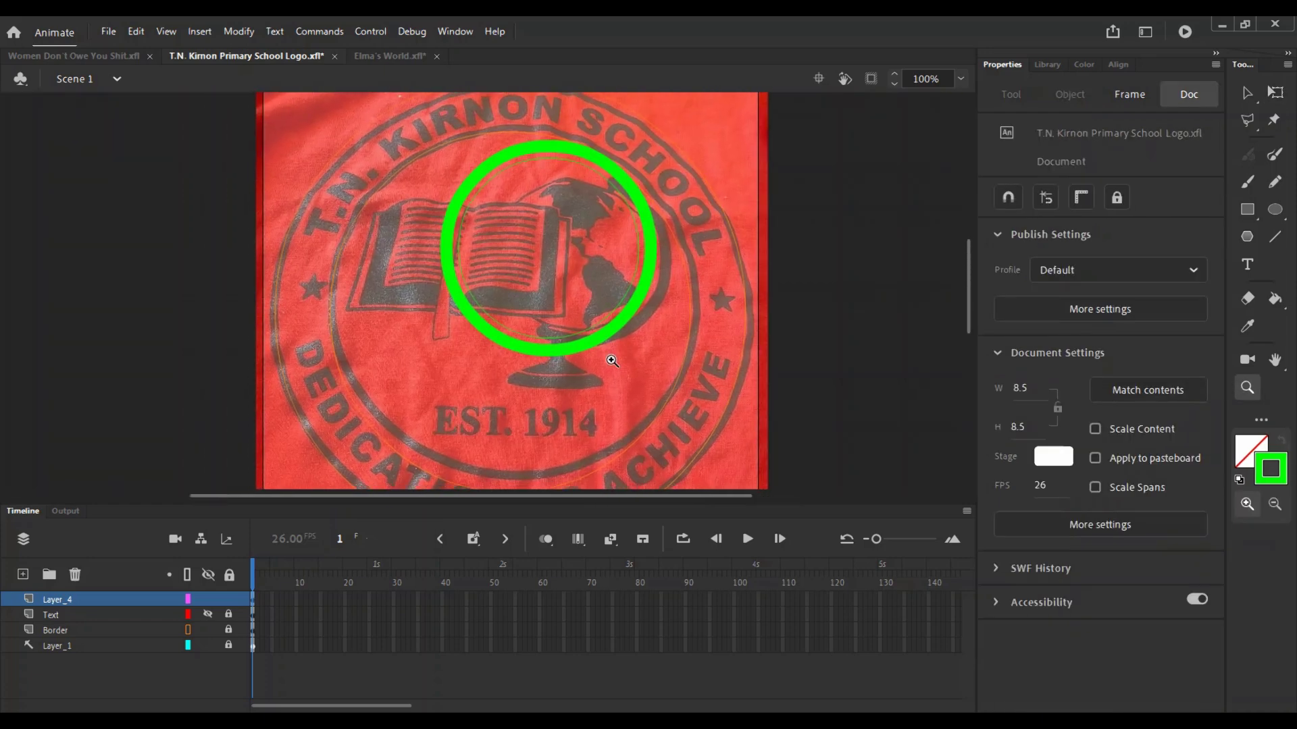
{"action": "left_click", "coordinate": [228, 645]}
{"action": "key", "text": "v"}
{"action": "left_click_drag", "start_coordinate": [642, 419], "coordinate": [184, 427]}
{"action": "key", "text": "space"}
{"action": "left_click_drag", "start_coordinate": [419, 365], "coordinate": [572, 351]}
Step: Reposition the two circles inside the inner ring and show the Text layer as outlines, with the photo shifted clear of the lettering
{"action": "left_click_drag", "start_coordinate": [689, 324], "coordinate": [695, 347]}
{"action": "key", "text": "q"}
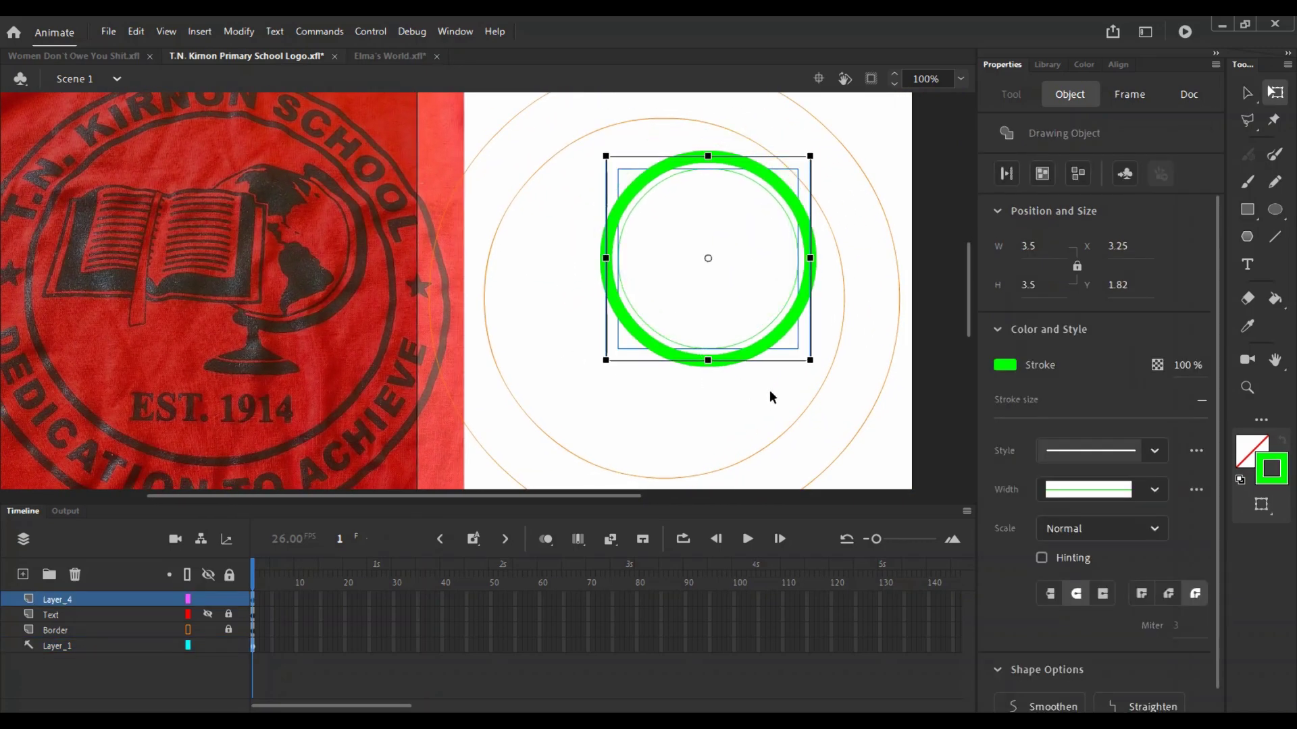
{"action": "left_click", "coordinate": [207, 615]}
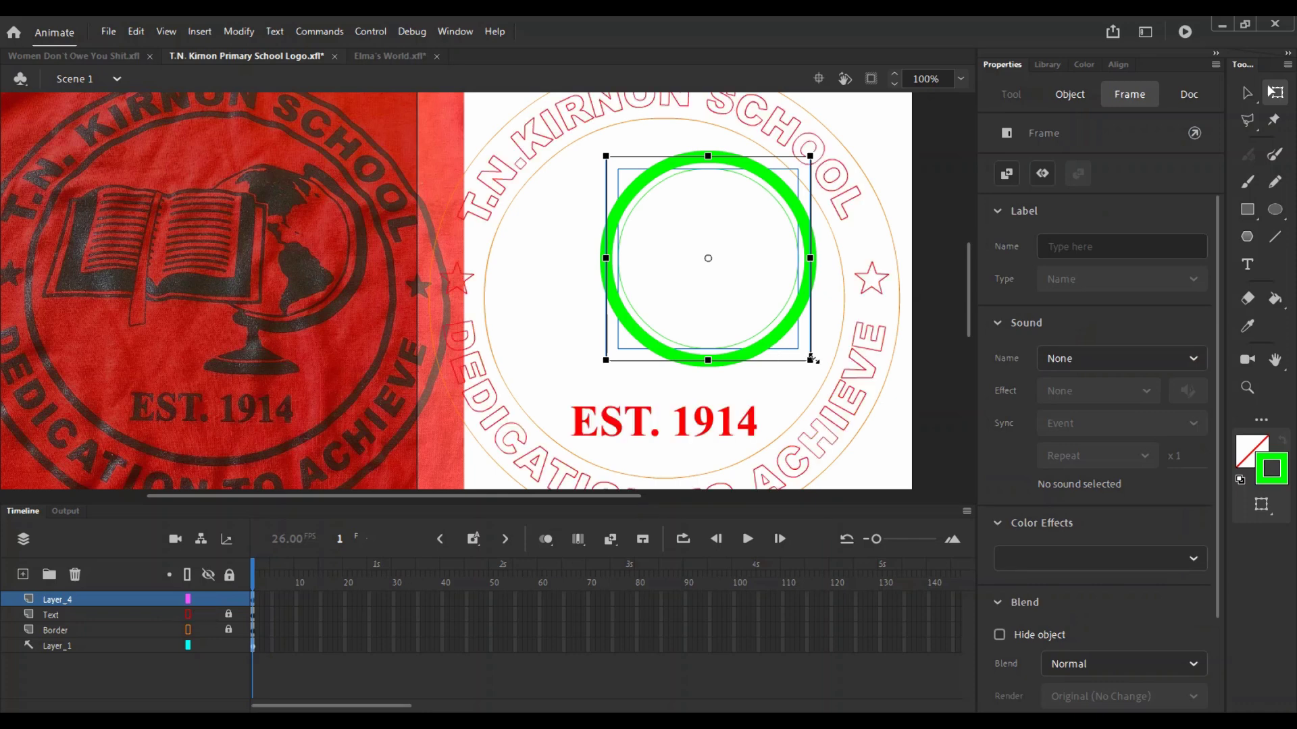
{"action": "left_click_drag", "start_coordinate": [461, 382], "coordinate": [419, 383]}
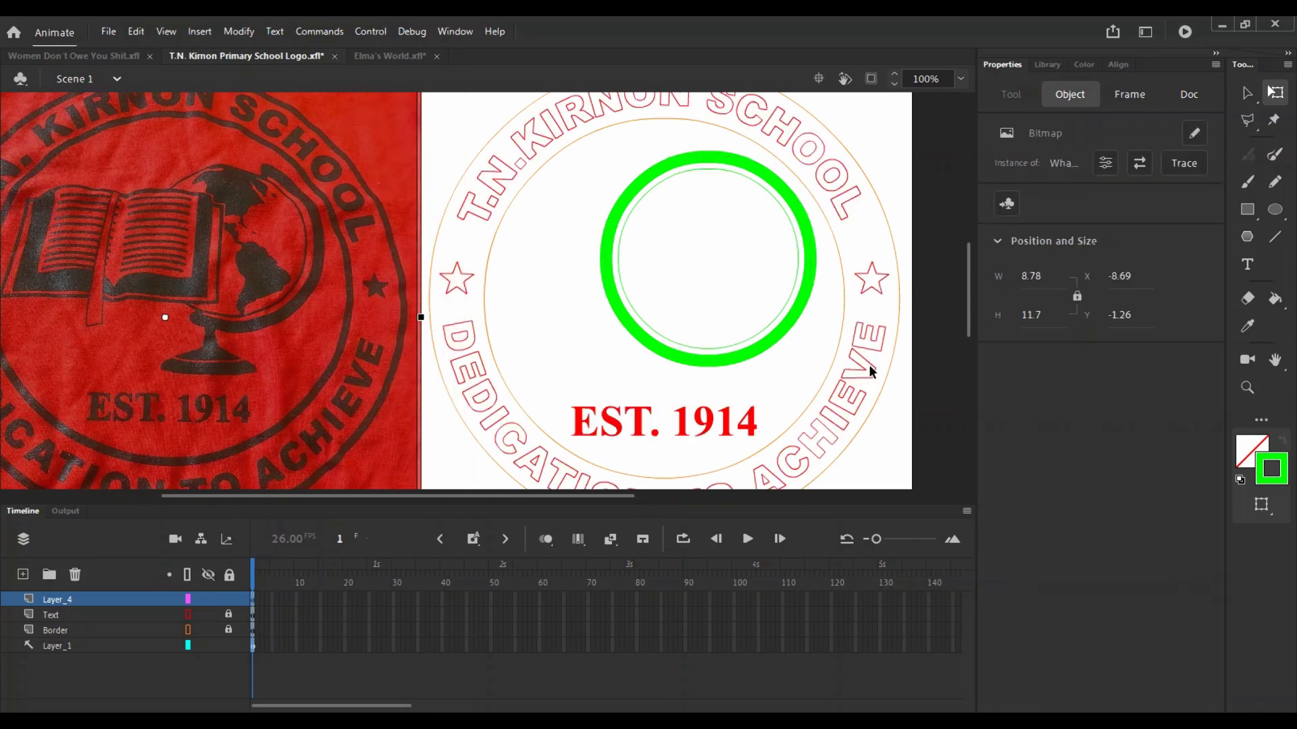
Step: Scale both circles down so the thick one is 3.31 wide, and shrink the thin inner circle to 2.86
{"action": "mouse_move", "coordinate": [798, 352]}
{"action": "left_mouse_down"}
{"action": "mouse_move", "coordinate": [758, 311]}
{"action": "mouse_move", "coordinate": [809, 358]}
{"action": "mouse_move", "coordinate": [805, 370]}
{"action": "left_mouse_up"}
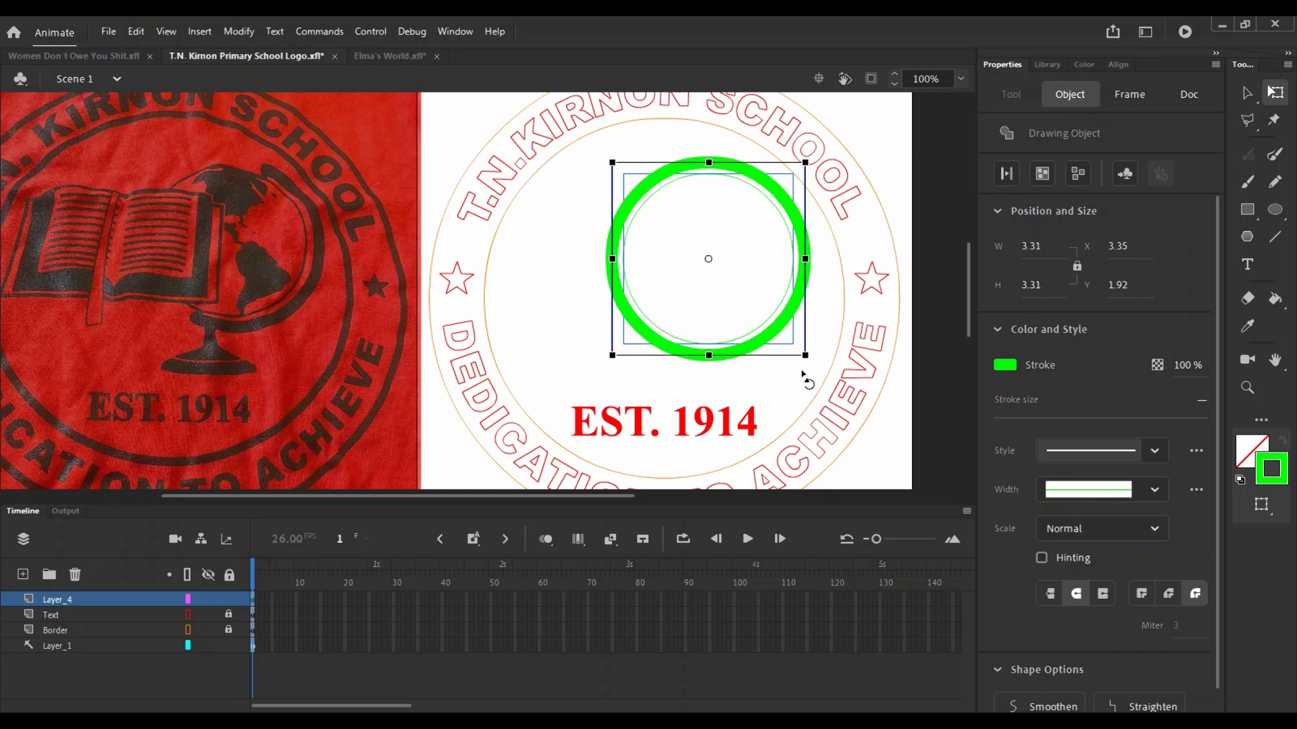
{"action": "left_click", "coordinate": [708, 290]}
{"action": "left_click", "coordinate": [758, 328]}
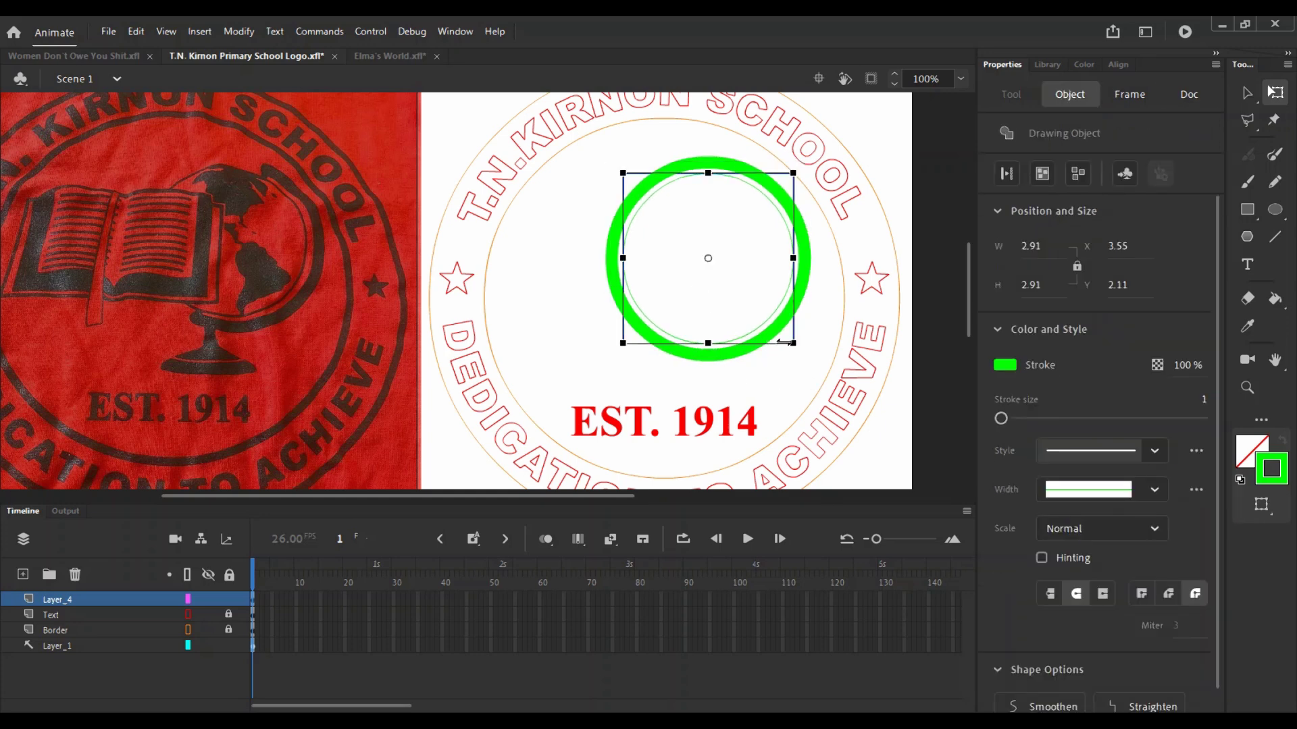
{"action": "left_click", "coordinate": [701, 366]}
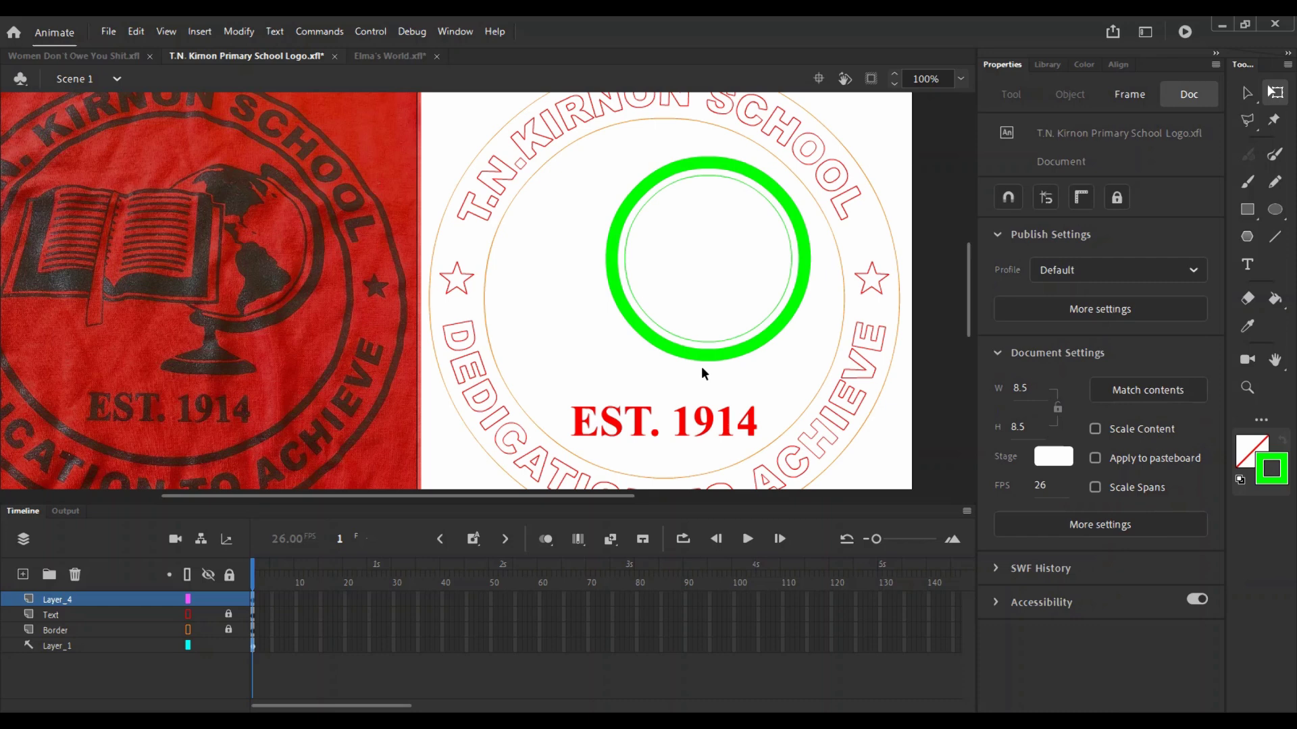
Step: Draw a 45-degree diagonal line about 3.42 wide and high and center it across the two circles
{"action": "key", "text": "n"}
{"action": "mouse_move", "coordinate": [652, 376]}
{"action": "left_mouse_down"}
{"action": "mouse_move", "coordinate": [782, 216]}
{"action": "mouse_move", "coordinate": [852, 176]}
{"action": "left_mouse_up"}
{"action": "key", "text": "v"}
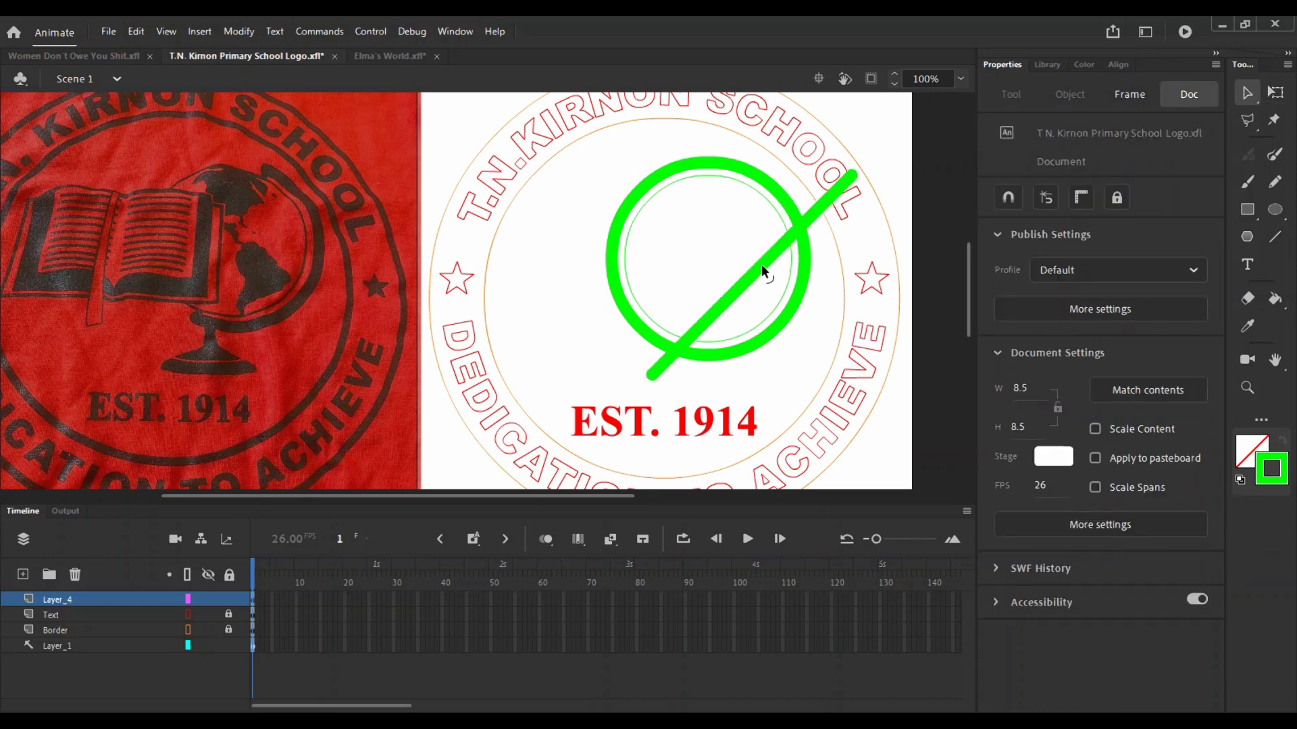
{"action": "left_click_drag", "start_coordinate": [761, 269], "coordinate": [719, 255]}
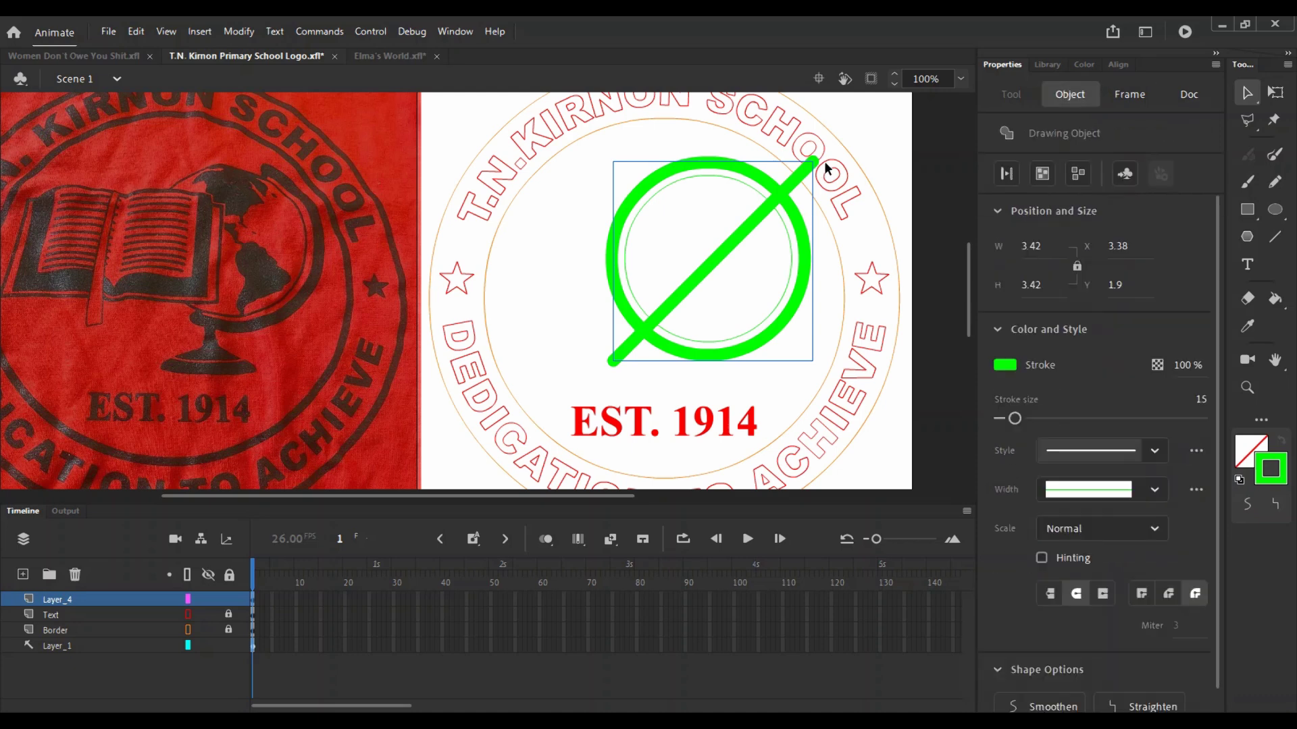
Step: Make rotated copies of the diagonal line and keep only the one tilted midway between vertical and 45 degrees, deleting the others
{"action": "key", "text": "q"}
{"action": "left_click_drag", "start_coordinate": [820, 166], "coordinate": [749, 139]}
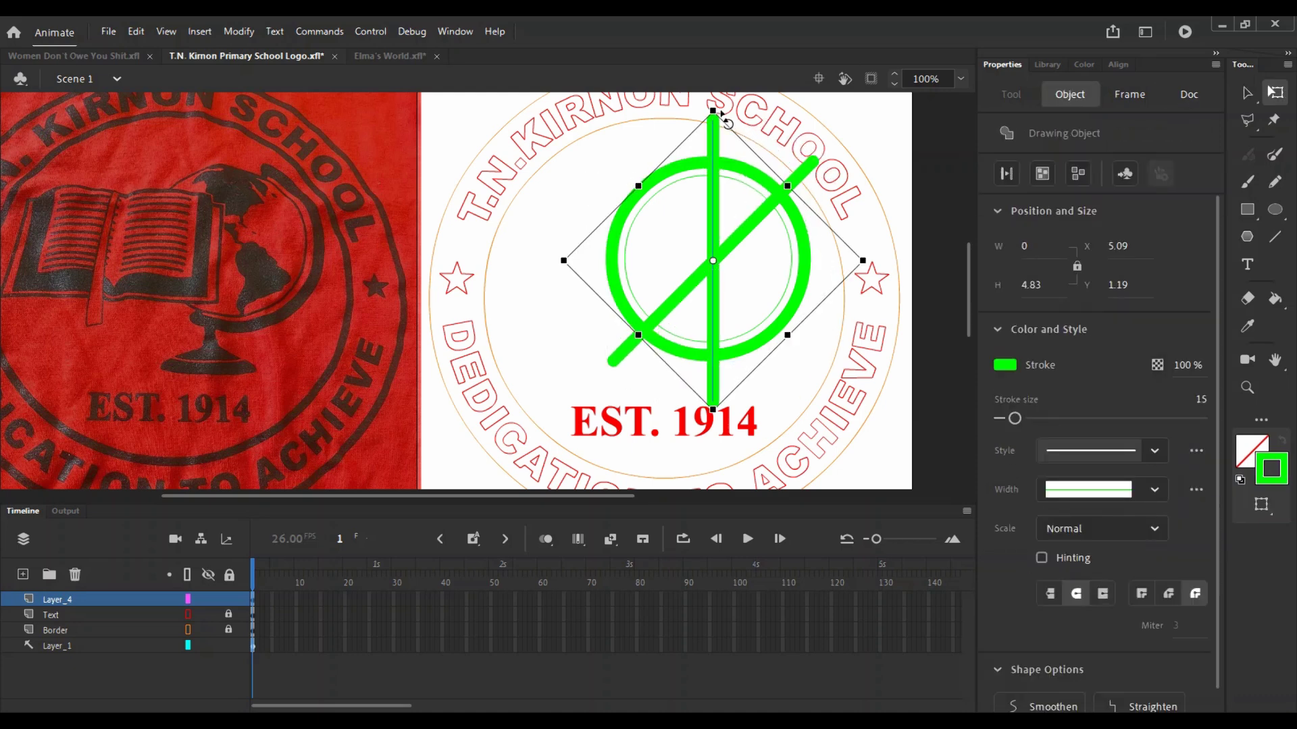
{"action": "left_click_drag", "start_coordinate": [721, 112], "coordinate": [782, 124]}
{"action": "key", "text": "v"}
{"action": "left_click", "coordinate": [783, 186]}
{"action": "key", "text": "Delete"}
{"action": "left_click", "coordinate": [714, 189]}
{"action": "key", "text": "Delete"}
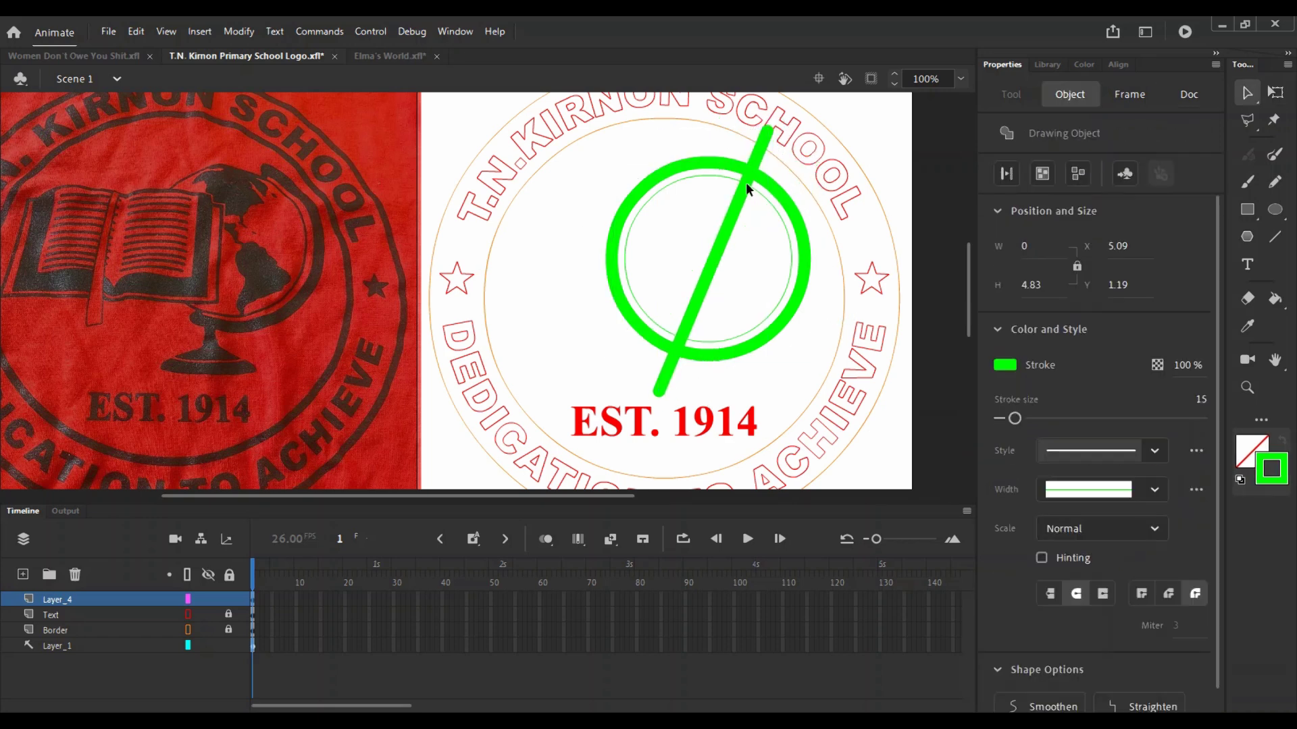
Step: Recolor the tilted line black and break it apart together with the thick circle
{"action": "left_click", "coordinate": [745, 182]}
{"action": "left_click", "coordinate": [1005, 365]}
{"action": "left_click", "coordinate": [744, 405]}
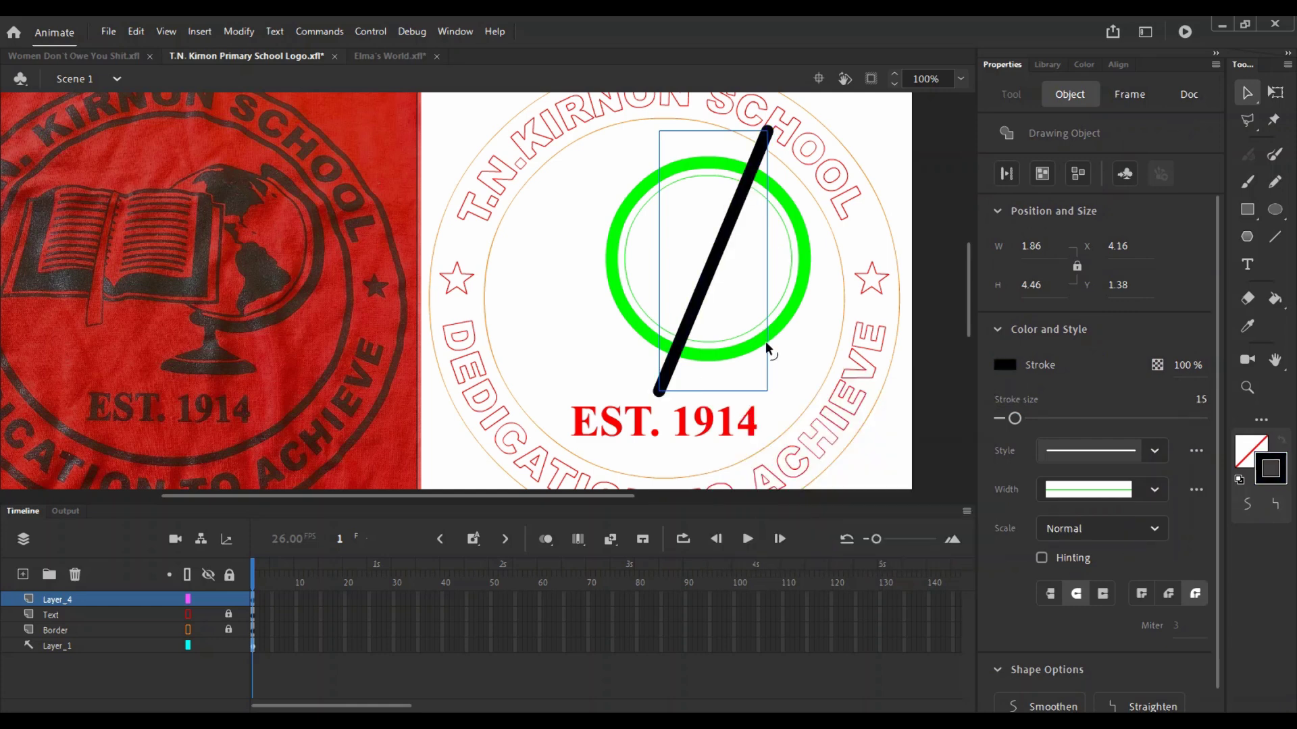
{"action": "left_click", "coordinate": [767, 345]}
{"action": "left_click", "coordinate": [707, 272]}
{"action": "key", "text": "ctrl+b"}
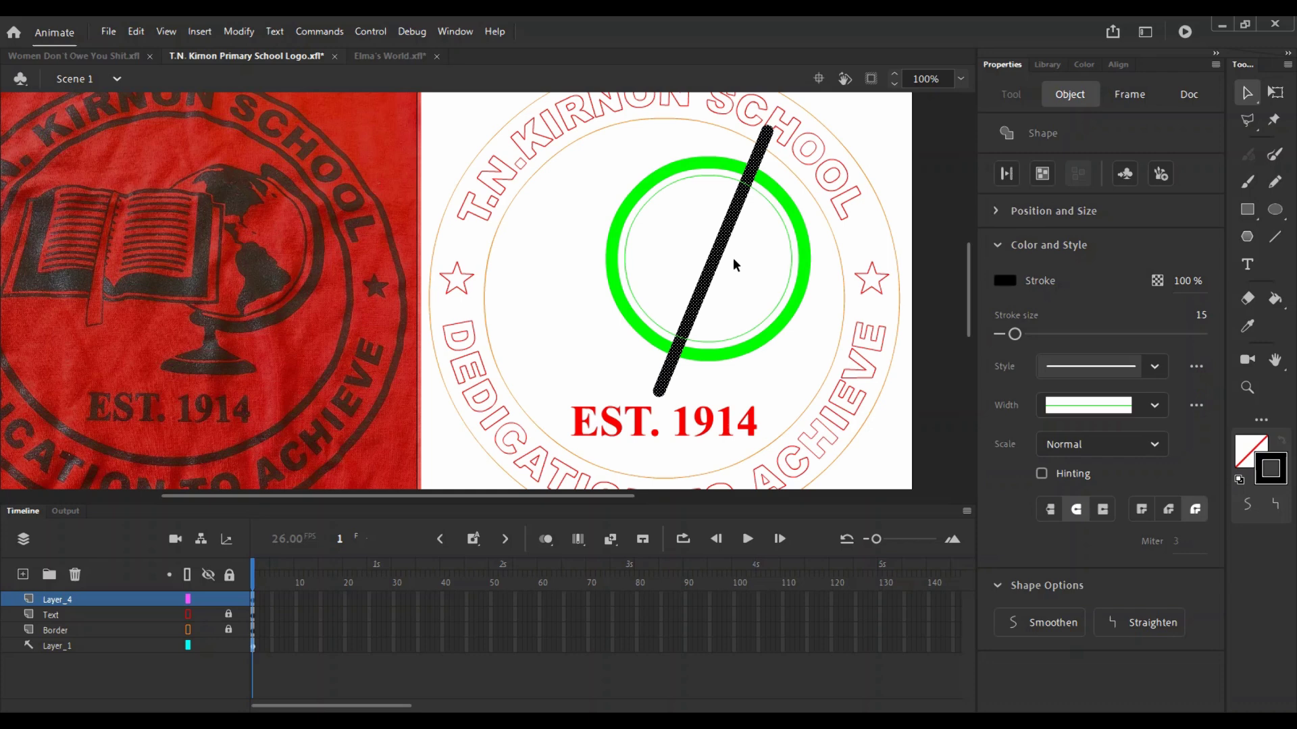
Step: Delete the thick circle's left arc and both line ends that extend beyond the circle
{"action": "left_click", "coordinate": [698, 212]}
{"action": "left_click", "coordinate": [689, 171]}
{"action": "key", "text": "Delete"}
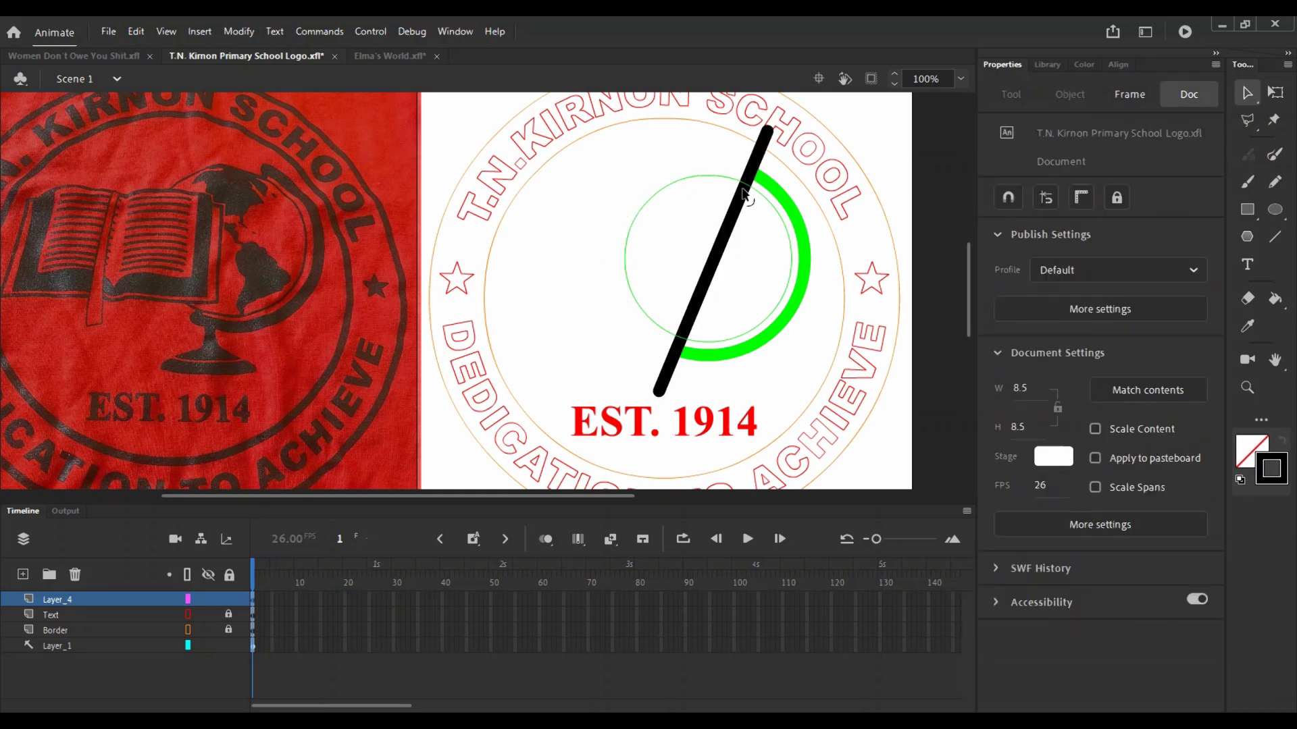
{"action": "left_click", "coordinate": [761, 145]}
{"action": "key", "text": "Delete"}
{"action": "left_click", "coordinate": [668, 371]}
{"action": "key", "text": "Delete"}
Step: Turn the remaining black line into its own object, nudge it to X 4.58, Y 2.11, and adjust its stroke size
{"action": "left_click", "coordinate": [712, 267]}
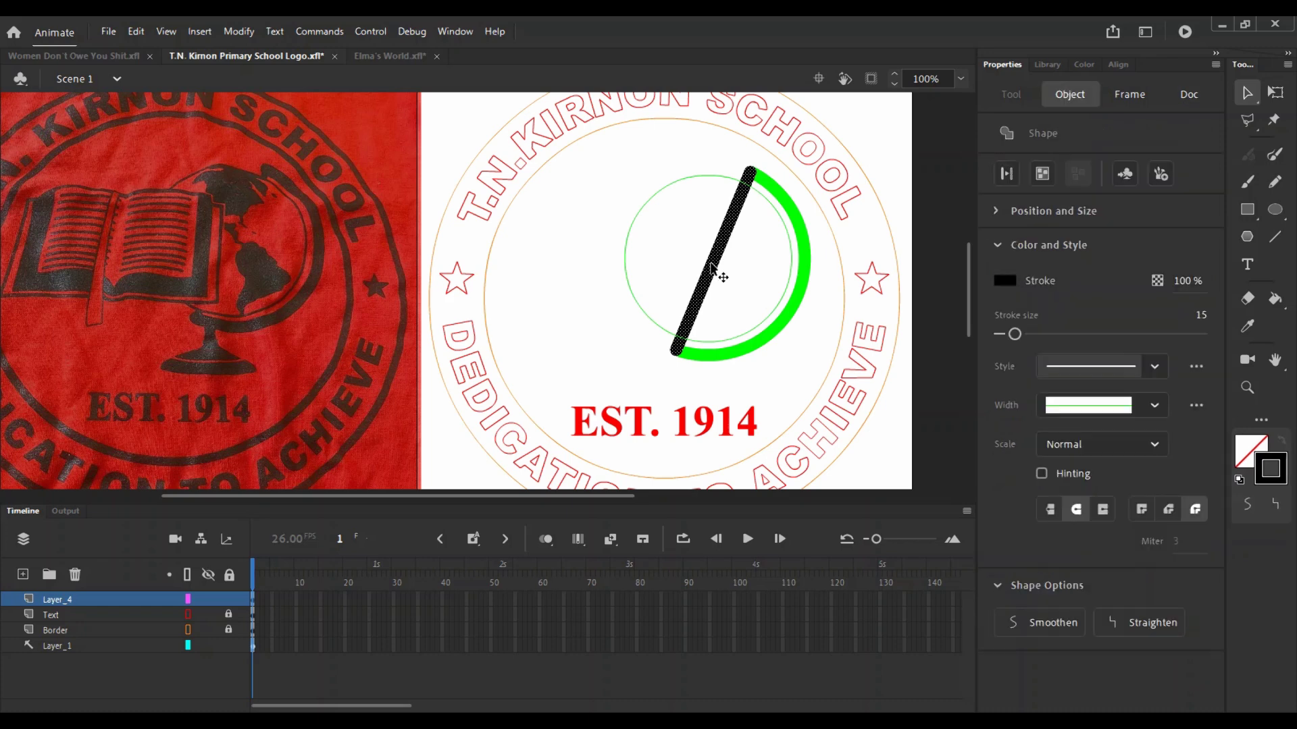
{"action": "key", "text": "ctrl+g"}
{"action": "key", "text": "Right"}
{"action": "key", "text": "Right"}
{"action": "key", "text": "Right"}
{"action": "key", "text": "Right"}
{"action": "key", "text": "Right"}
{"action": "key", "text": "Right"}
{"action": "key", "text": "Right"}
{"action": "key", "text": "Right"}
{"action": "key", "text": "Right"}
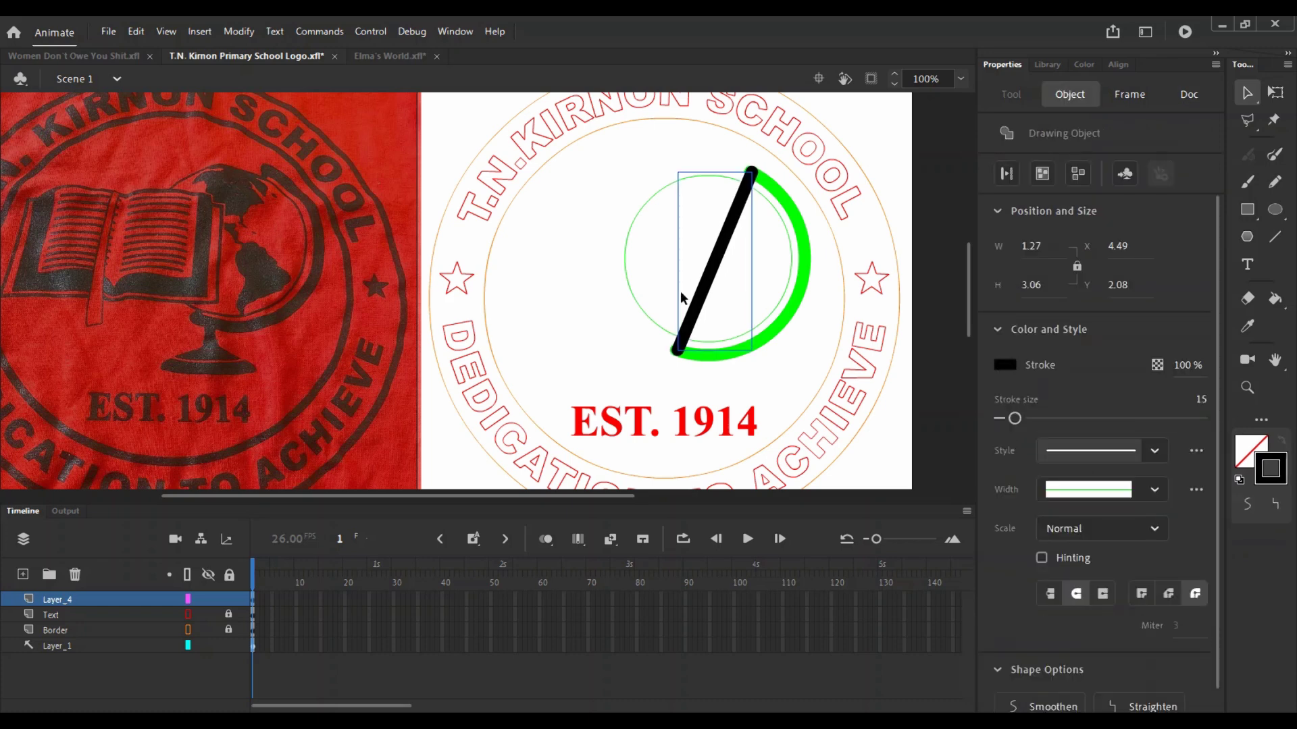
{"action": "key", "text": "Down"}
{"action": "key", "text": "Down"}
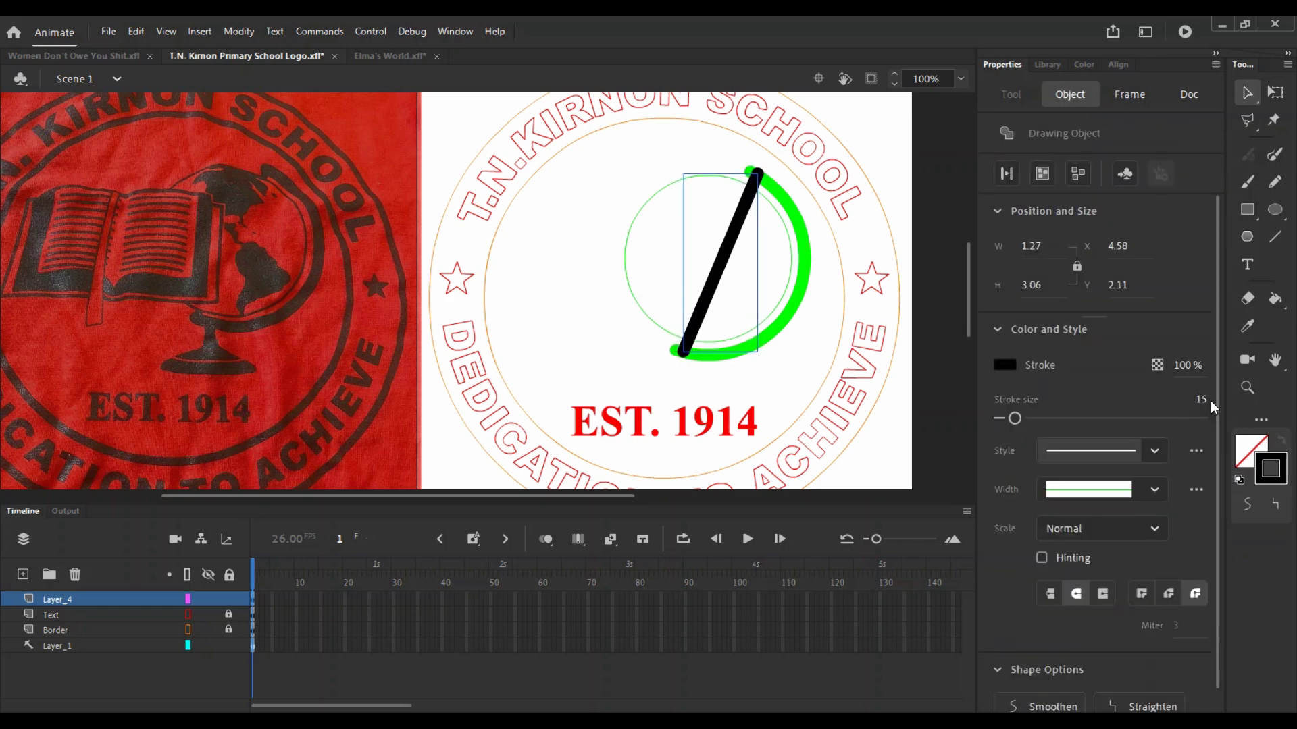
{"action": "left_click_drag", "start_coordinate": [1201, 399], "coordinate": [1163, 401]}
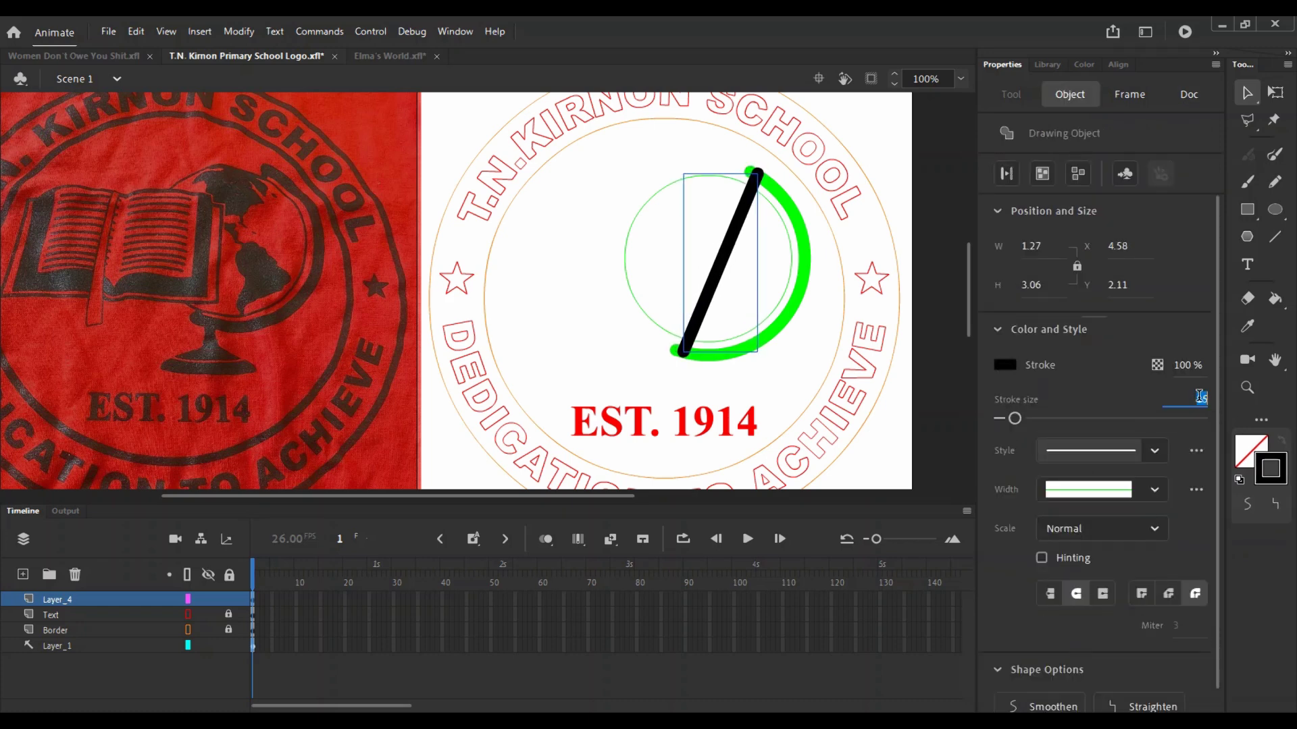
{"action": "left_click", "coordinate": [773, 383]}
{"action": "left_click", "coordinate": [739, 334]}
{"action": "key", "text": "Delete"}
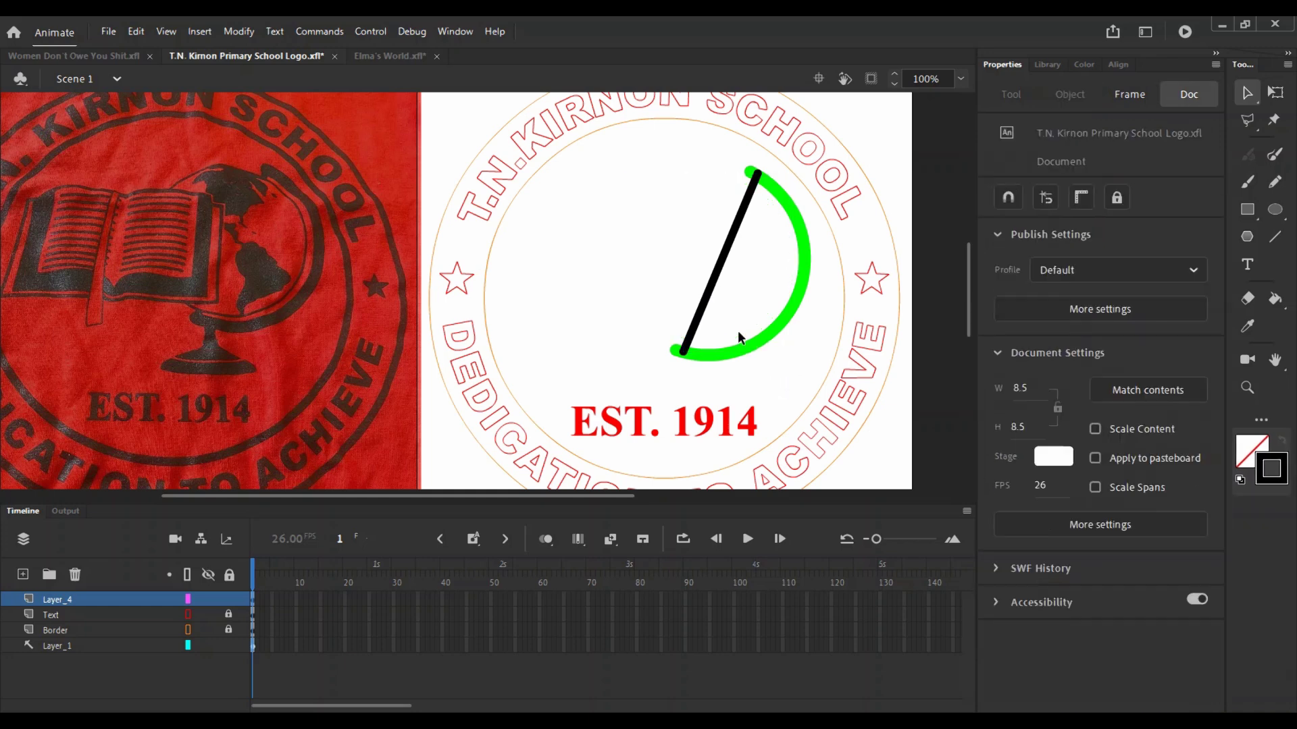
{"action": "key", "text": "ctrl+z"}
Step: Fill the thin inner circle with green as the globe, covering the middle of the black axis line
{"action": "key", "text": "k"}
{"action": "left_click", "coordinate": [754, 308]}
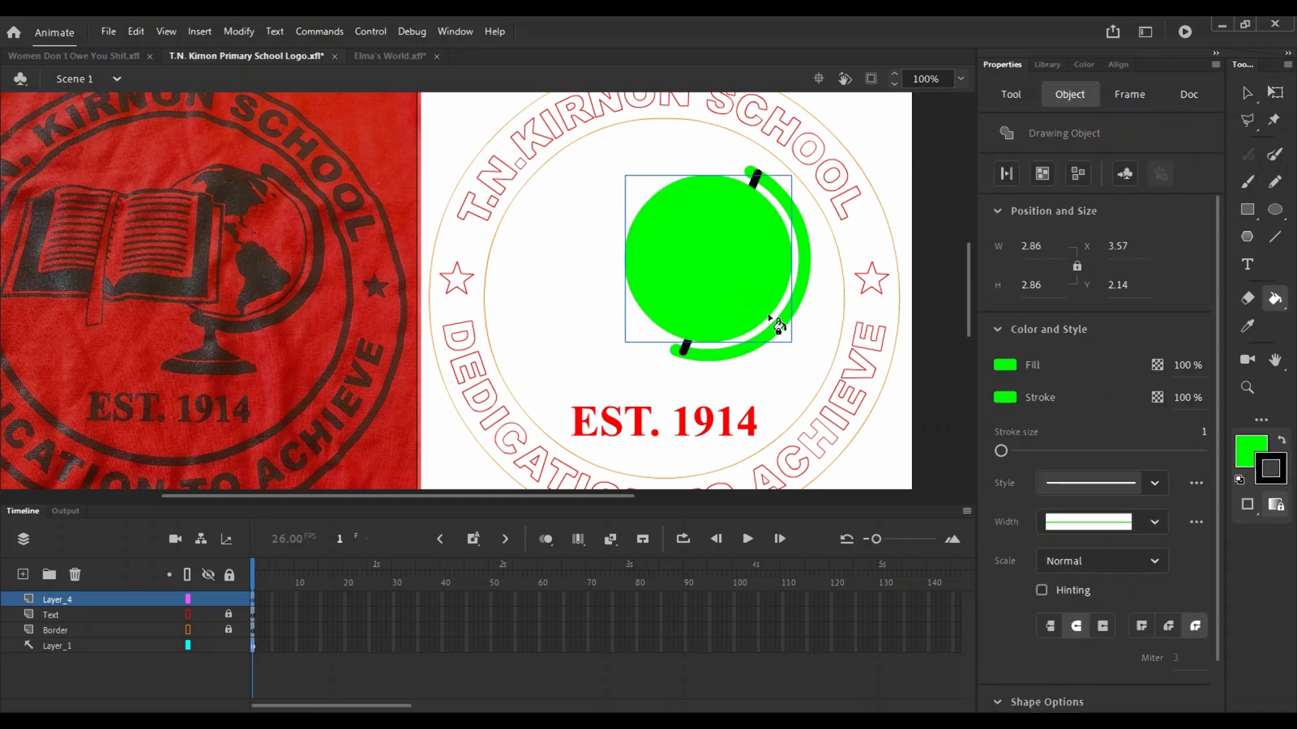
{"action": "key", "text": "v"}
{"action": "left_click", "coordinate": [793, 374]}
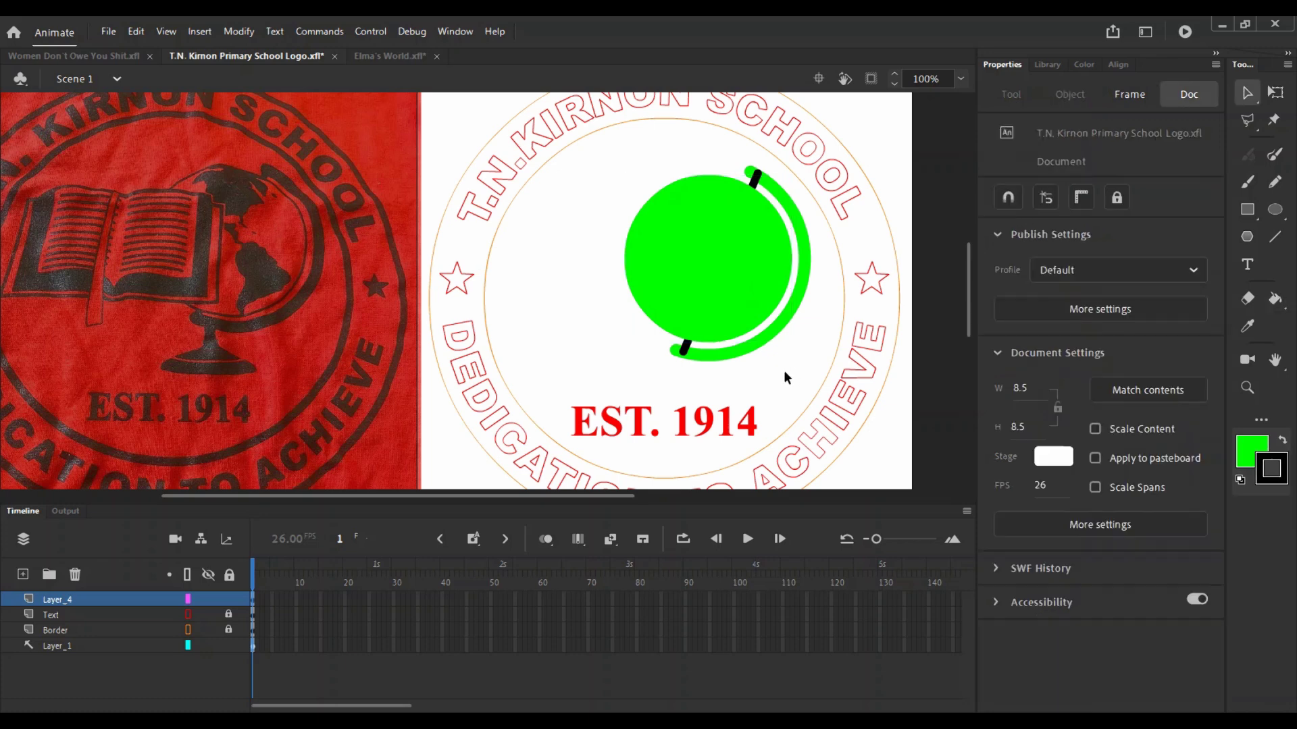
Step: Adjust the stacking order of the black axis line and recolor its stroke green to match the globe
{"action": "left_click", "coordinate": [685, 348]}
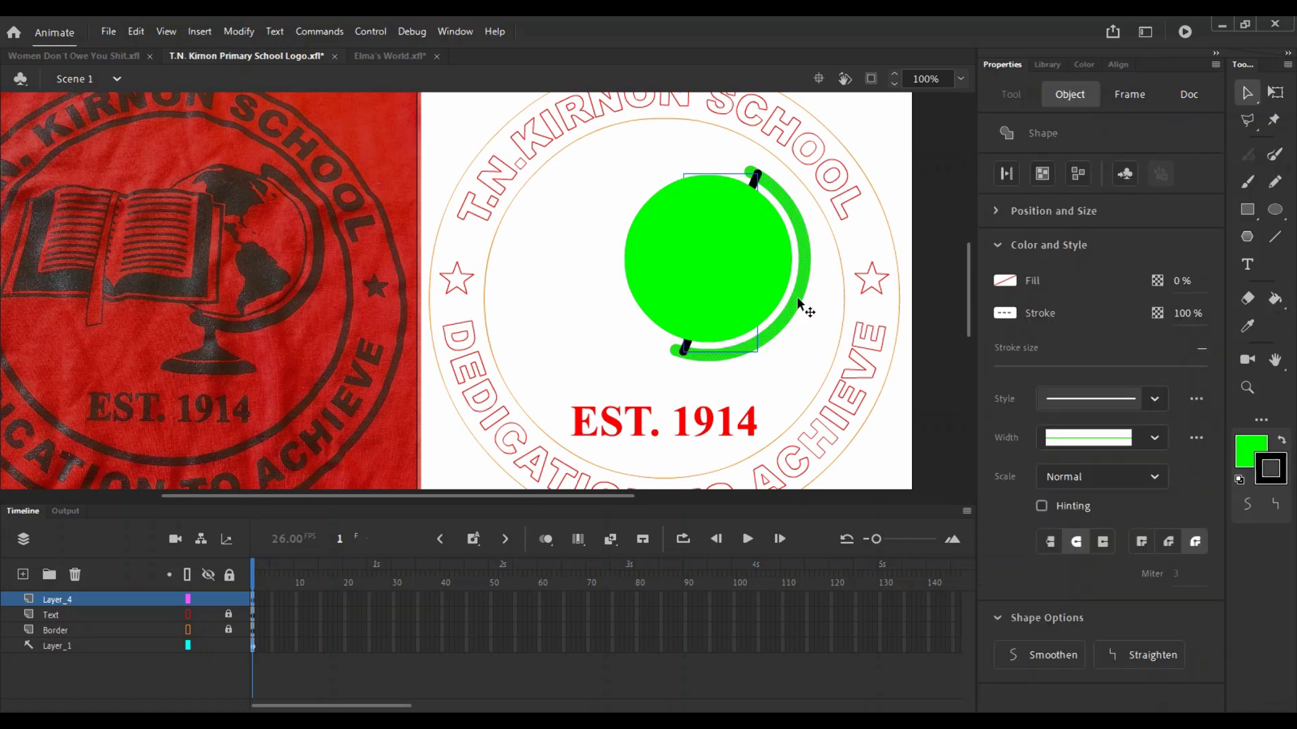
{"action": "key", "text": "ctrl+shift+Up"}
{"action": "key", "text": "ctrl+Down"}
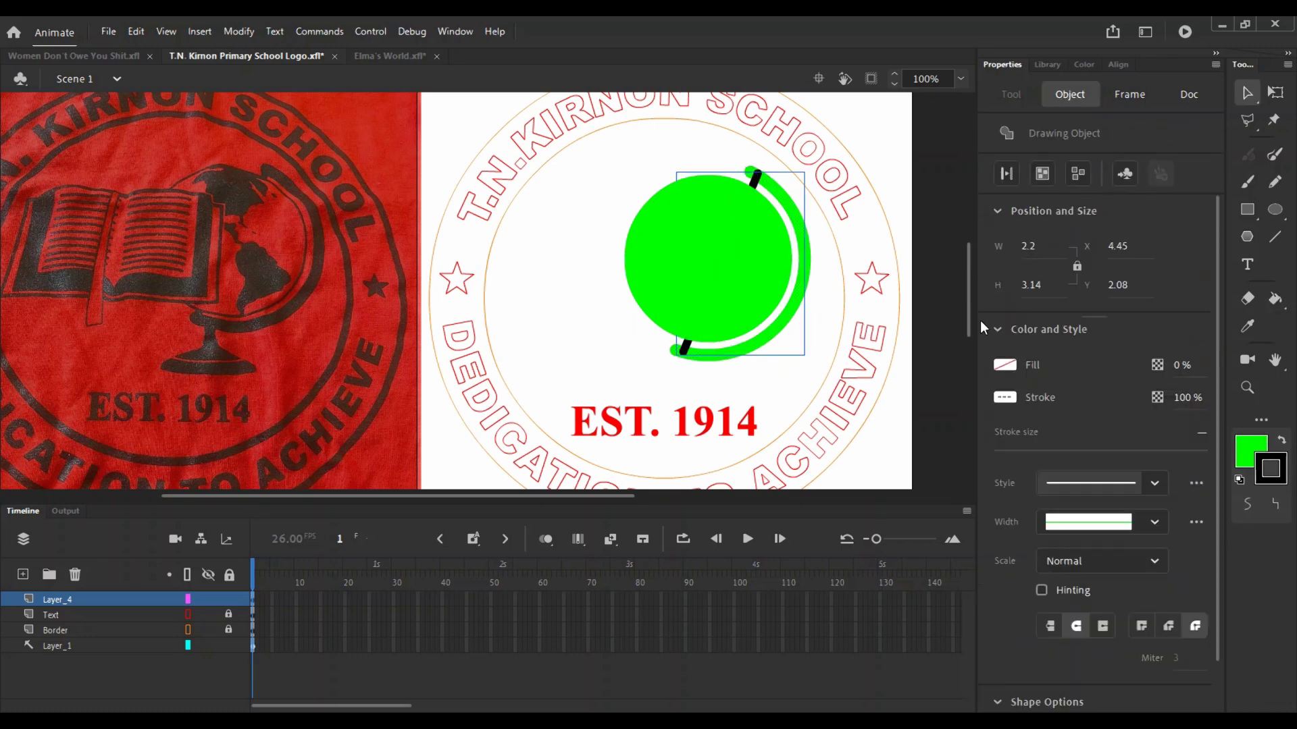
{"action": "left_click", "coordinate": [1006, 395]}
{"action": "left_click", "coordinate": [827, 445]}
{"action": "left_click", "coordinate": [783, 377]}
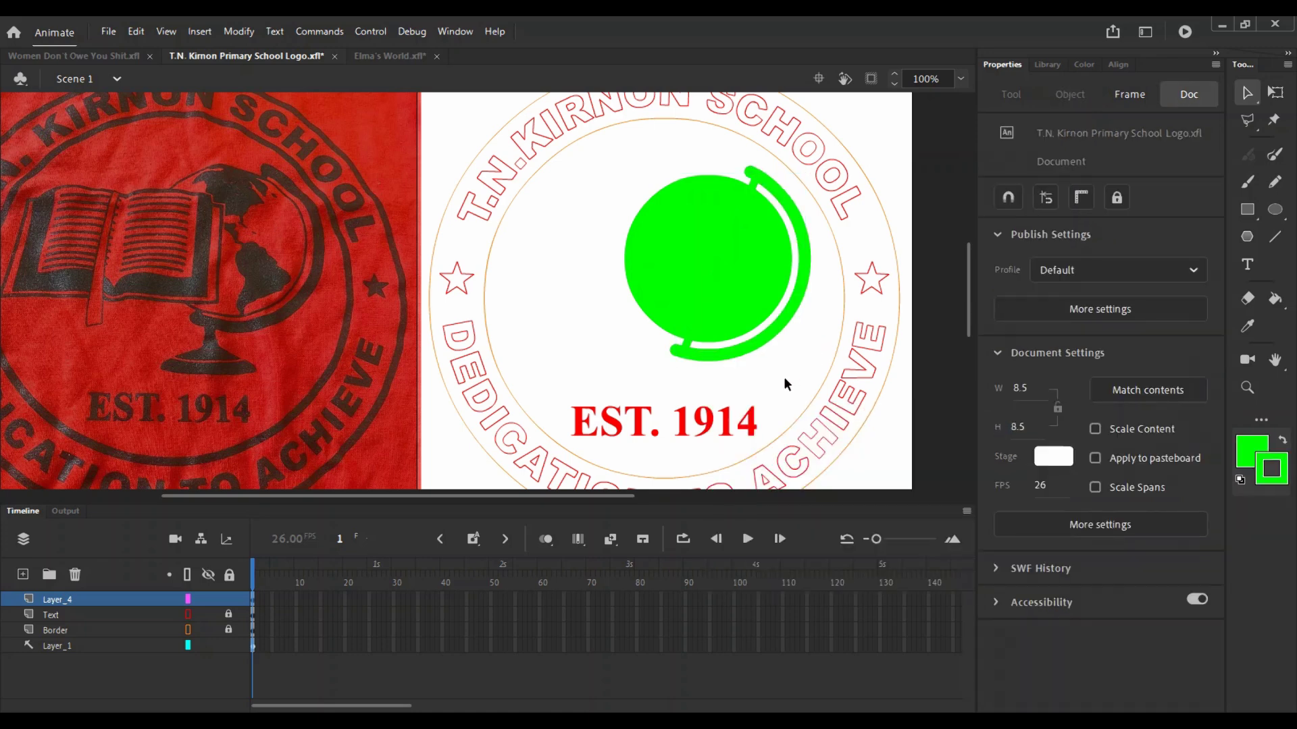
Step: Draw a flat green oval about 1.62 wide and 0.16 high over the bottom of the stand's base in the photo
{"action": "key", "text": "z"}
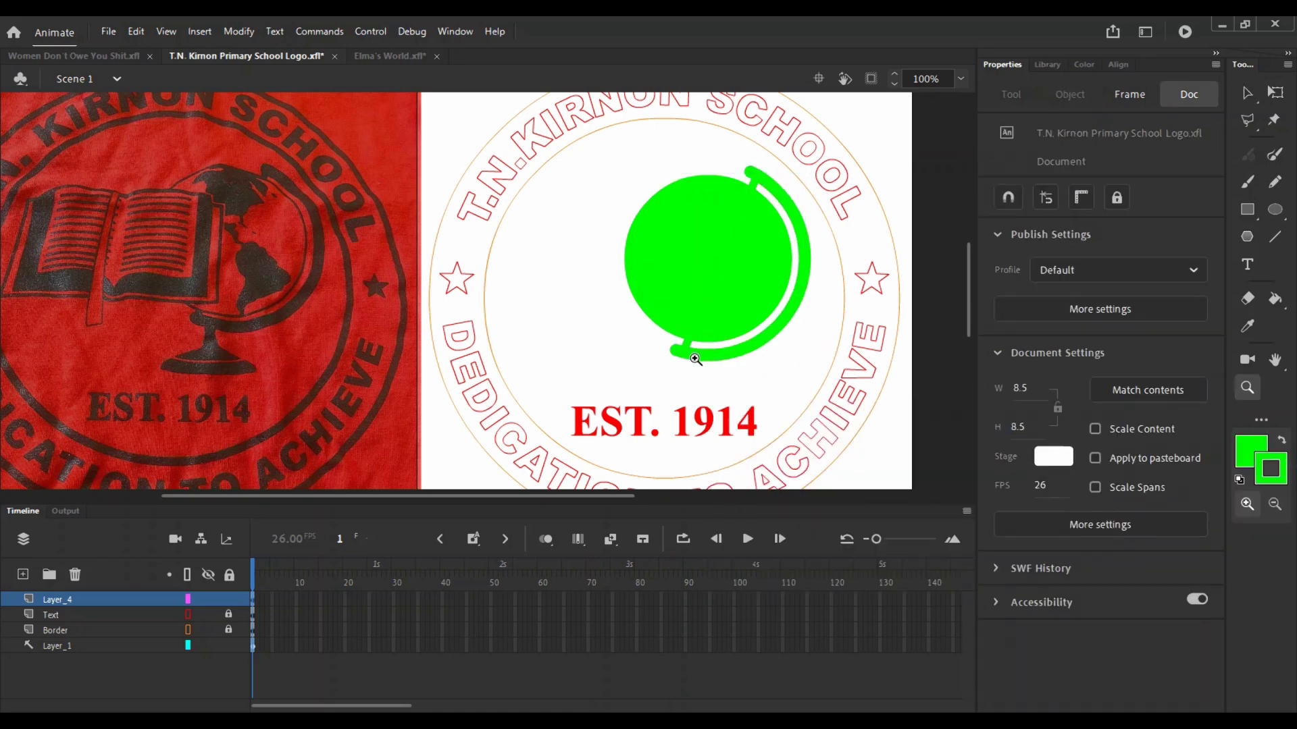
{"action": "left_click", "coordinate": [239, 340]}
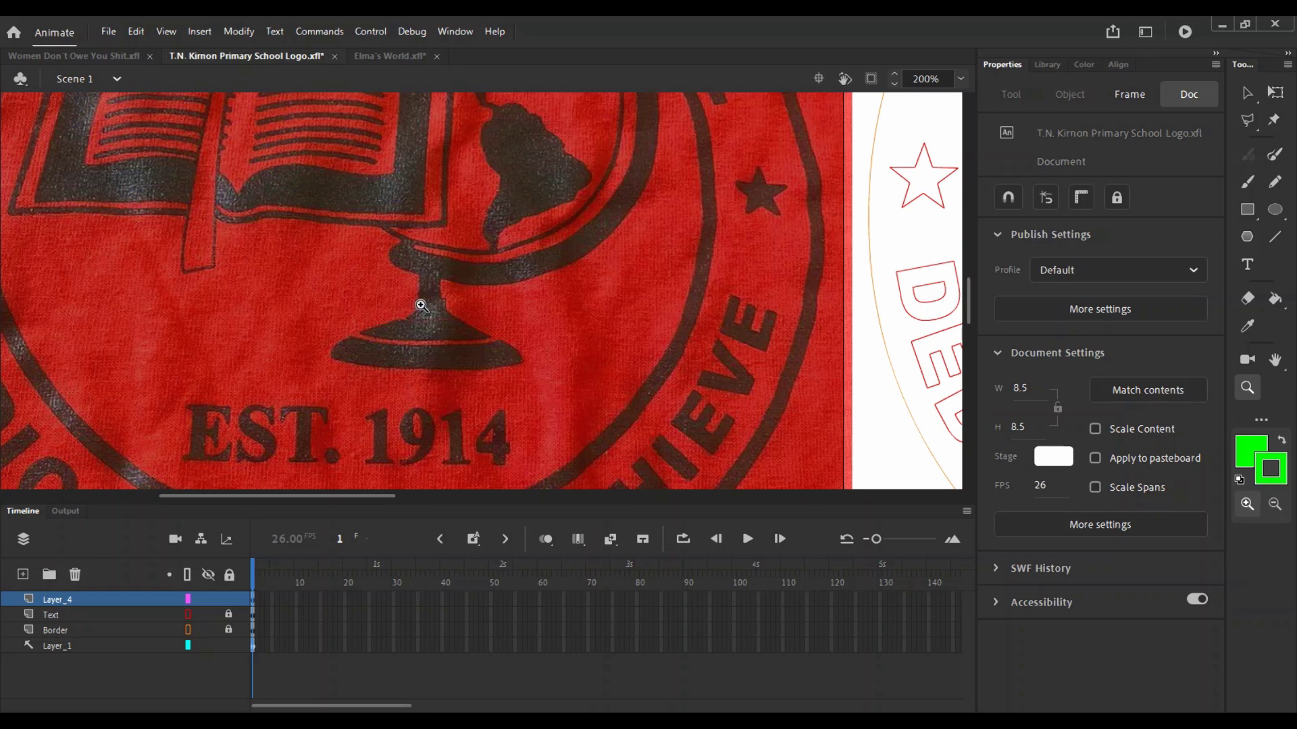
{"action": "key", "text": "o"}
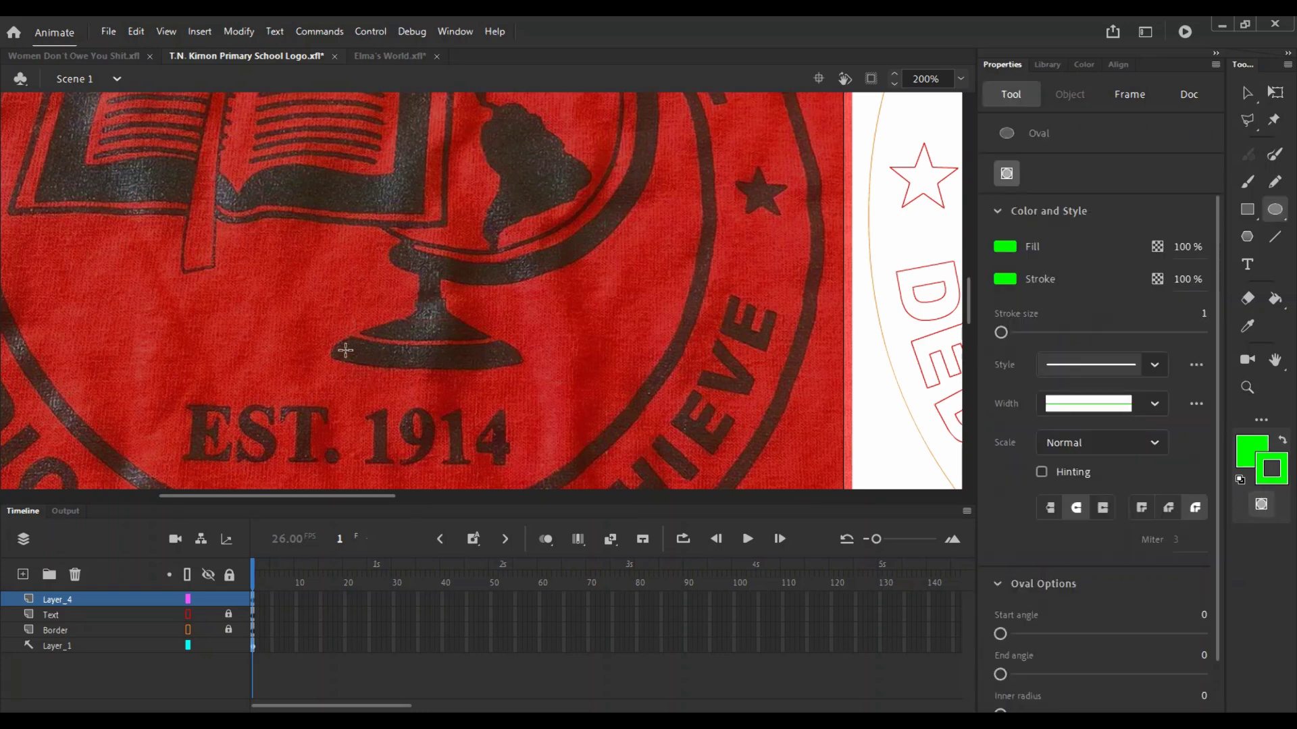
{"action": "mouse_move", "coordinate": [337, 349]}
{"action": "left_mouse_down"}
{"action": "mouse_move", "coordinate": [547, 378]}
{"action": "mouse_move", "coordinate": [527, 372]}
{"action": "left_mouse_up"}
{"action": "key", "text": "v"}
{"action": "left_click", "coordinate": [466, 363]}
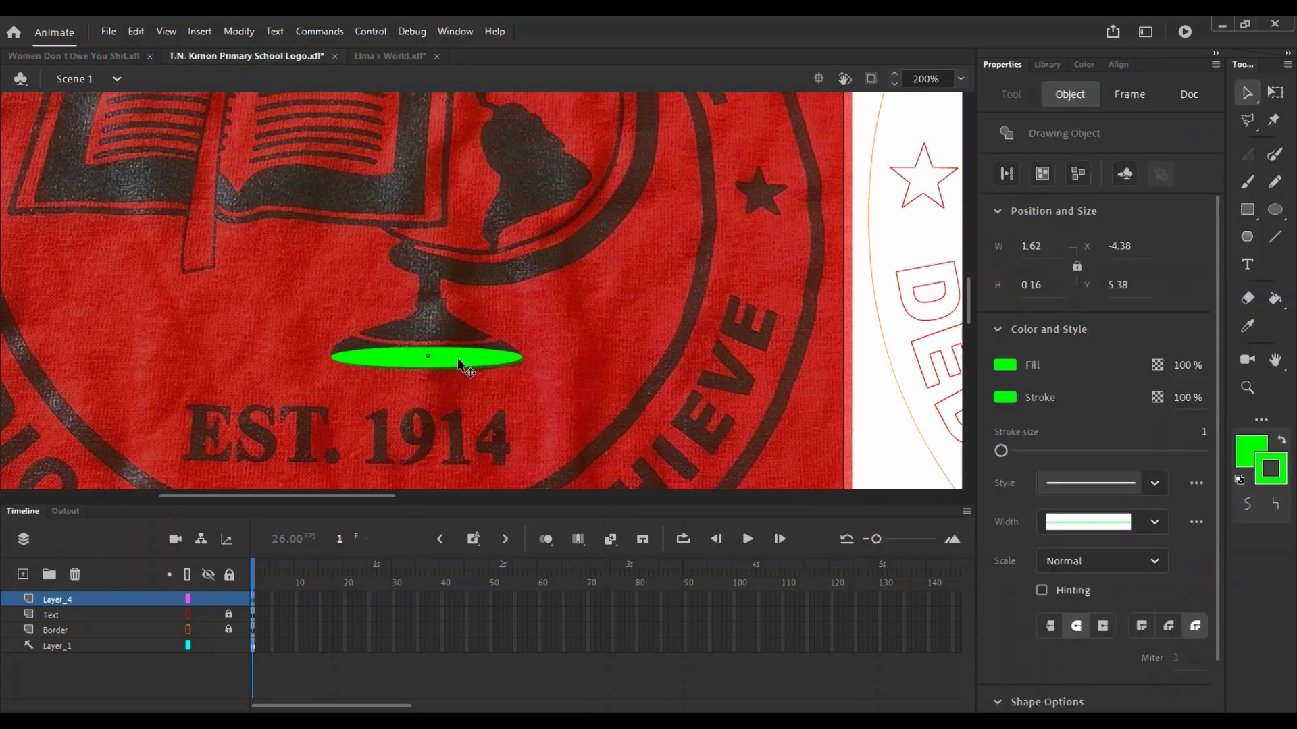
Step: Duplicate the base oval just above itself and shrink the copy to about 1.04 wide and 0.1 high
{"action": "left_click_drag", "start_coordinate": [440, 357], "coordinate": [440, 328]}
{"action": "key", "text": "q"}
{"action": "left_click_drag", "start_coordinate": [521, 315], "coordinate": [459, 326]}
{"action": "key", "text": "z"}
{"action": "left_click", "coordinate": [443, 317]}
{"action": "key", "text": "v"}
{"action": "key", "text": "q"}
{"action": "left_click_drag", "start_coordinate": [564, 309], "coordinate": [610, 338]}
{"action": "left_click", "coordinate": [630, 312]}
{"action": "key", "text": "z"}
{"action": "left_click", "coordinate": [589, 343], "text": "alt"}
{"action": "left_click", "coordinate": [589, 342], "text": "alt"}
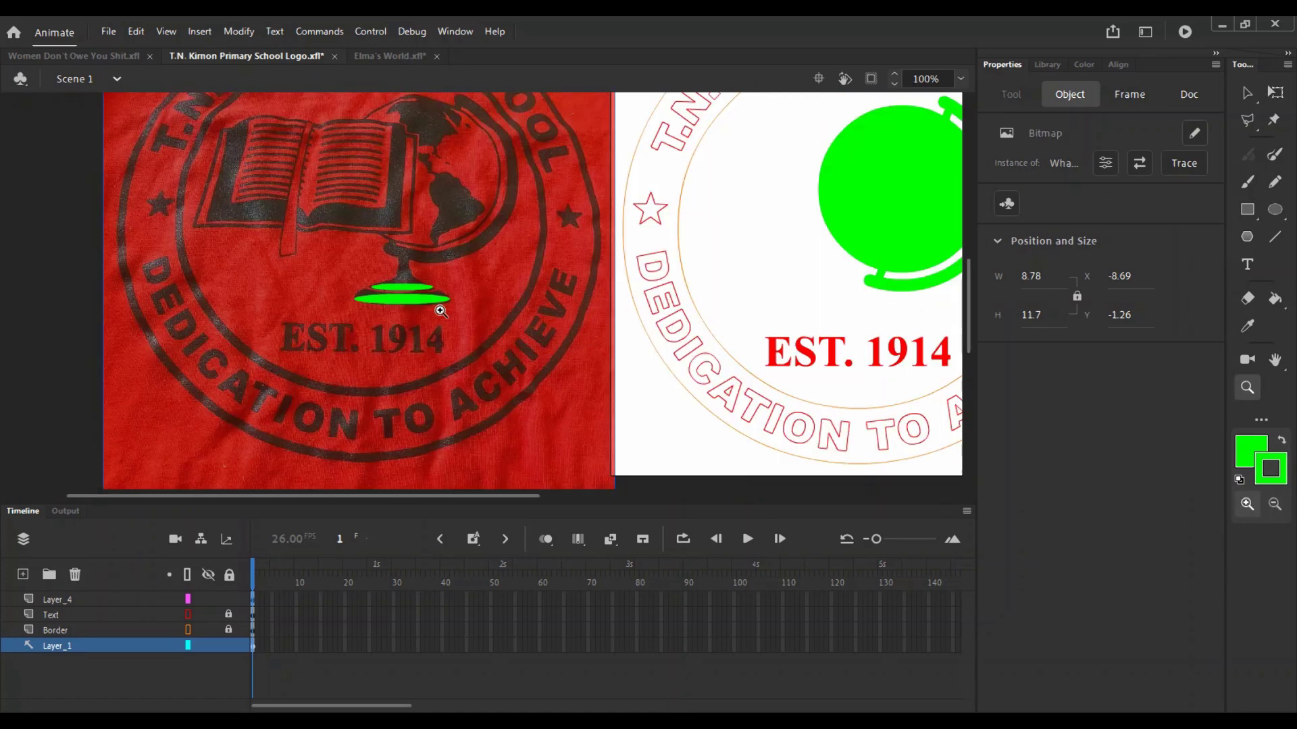
Step: Duplicate the small upper oval slightly lower and widen the copy to about 1.24, between the other two ovals
{"action": "left_click", "coordinate": [440, 312]}
{"action": "left_click", "coordinate": [391, 297]}
{"action": "key", "text": "v"}
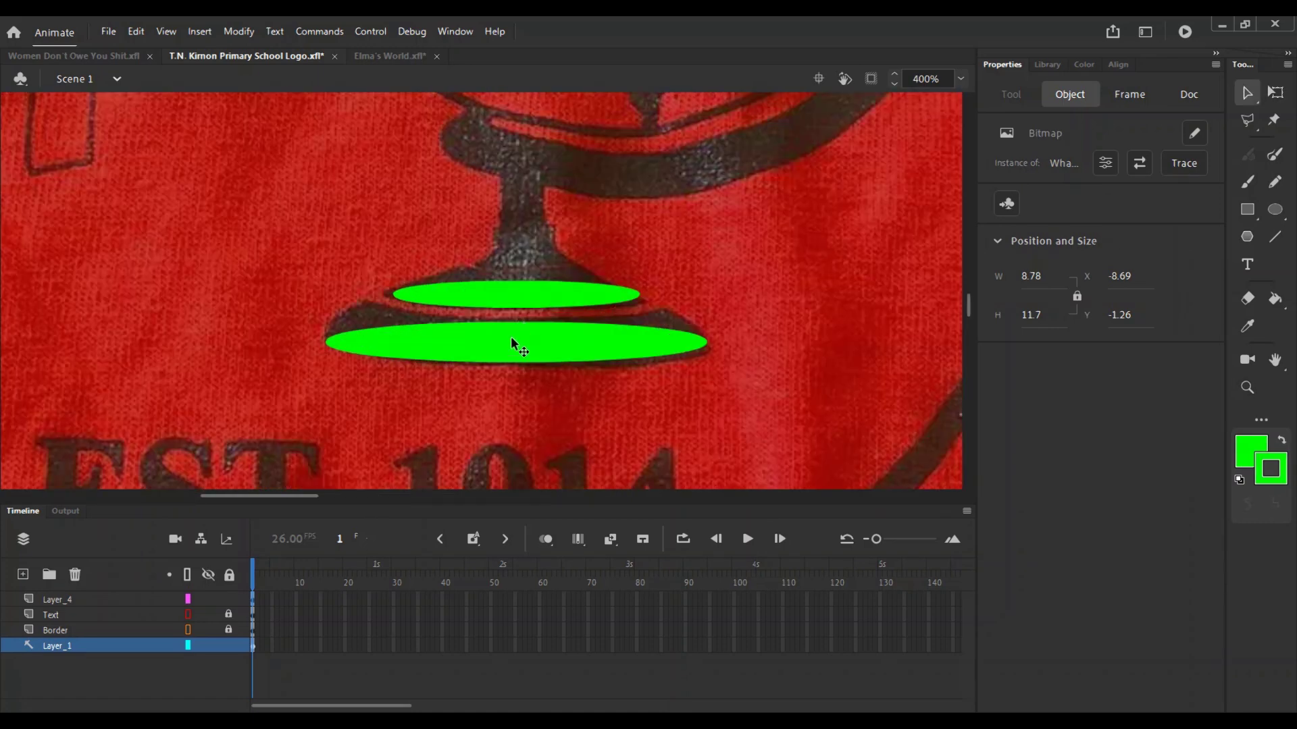
{"action": "left_click_drag", "start_coordinate": [484, 287], "coordinate": [509, 308]}
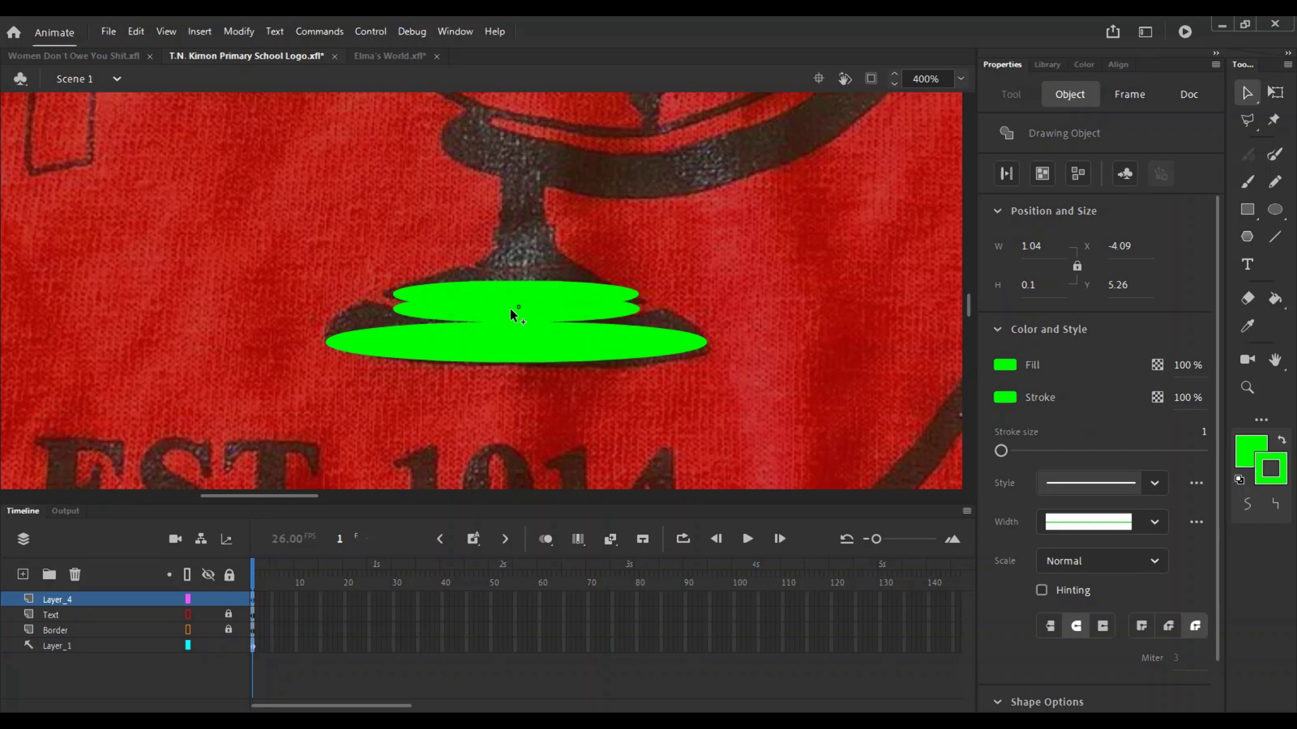
{"action": "key", "text": "q"}
{"action": "left_click_drag", "start_coordinate": [639, 296], "coordinate": [664, 294]}
{"action": "left_click_drag", "start_coordinate": [608, 423], "coordinate": [568, 319]}
{"action": "key", "text": "ctrl+z"}
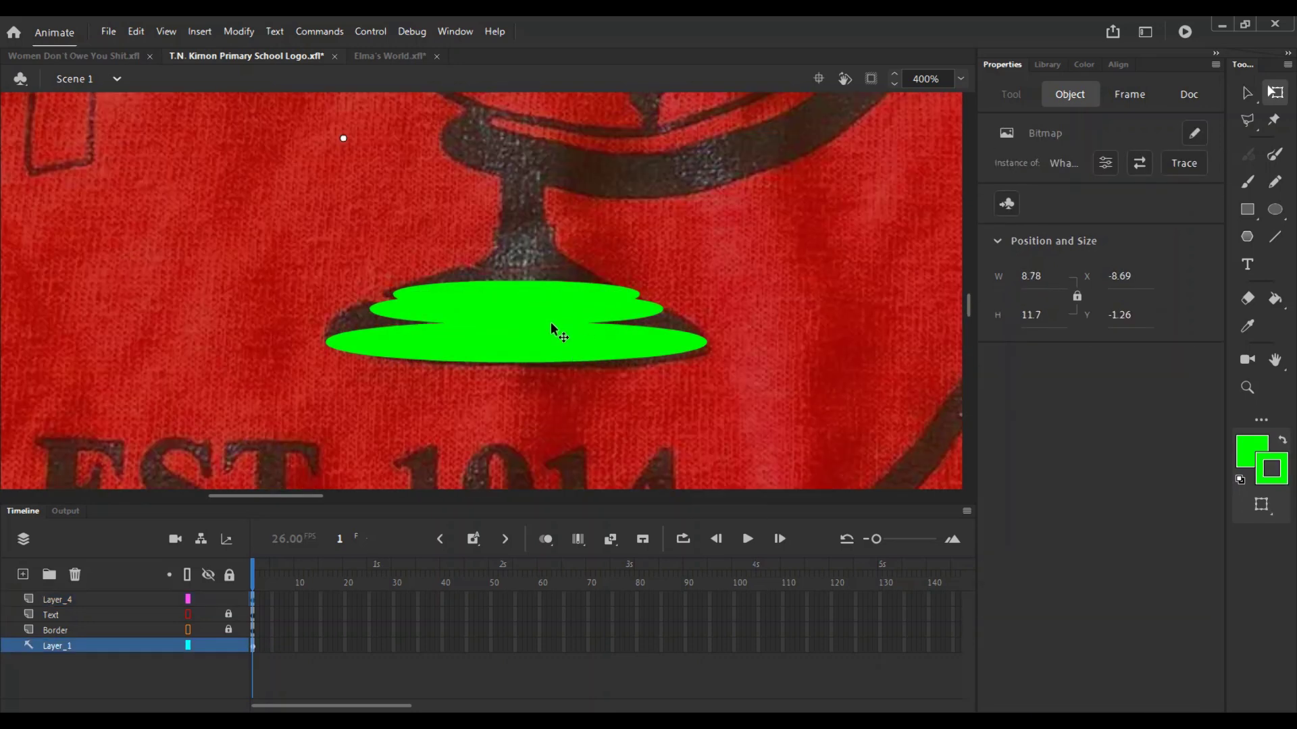
{"action": "left_click", "coordinate": [507, 291]}
{"action": "left_click", "coordinate": [499, 314], "text": "shift"}
{"action": "left_click", "coordinate": [494, 345], "text": "shift"}
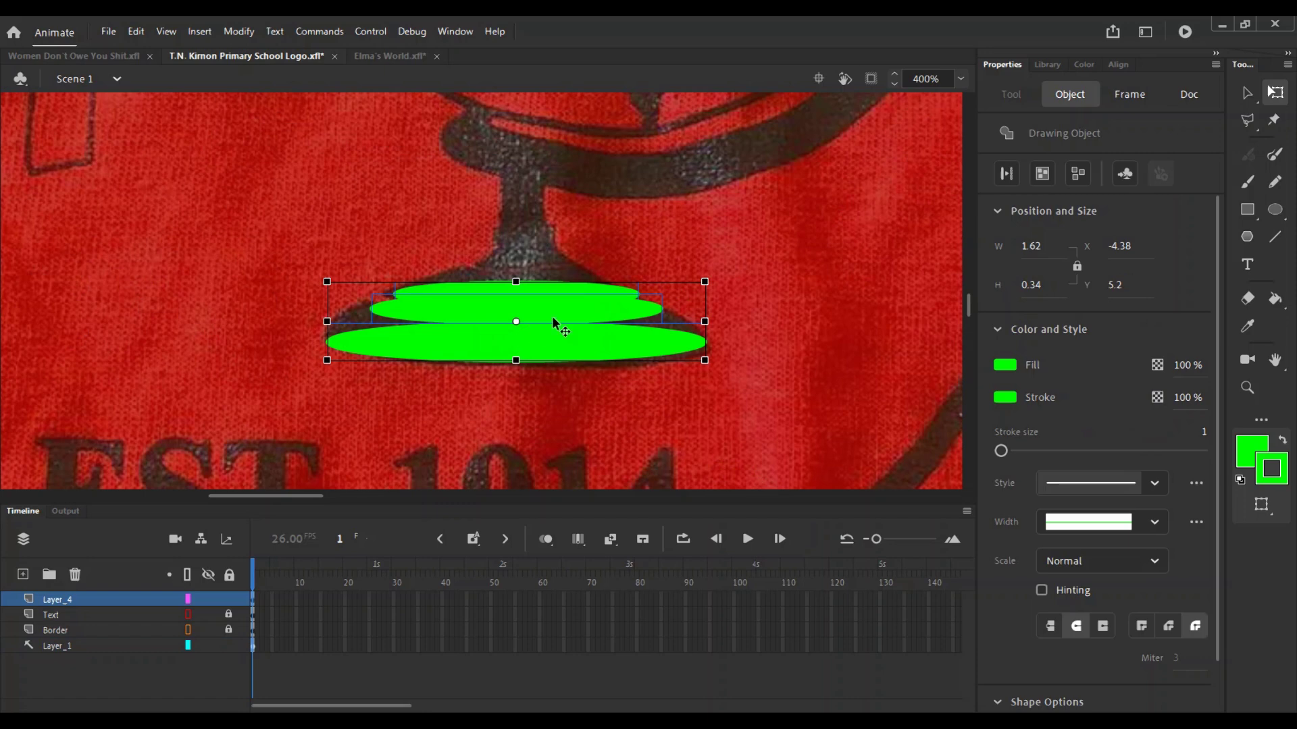
{"action": "key", "text": "v"}
{"action": "key", "text": "z"}
{"action": "left_click", "coordinate": [578, 310], "text": "alt"}
{"action": "left_click_drag", "start_coordinate": [369, 301], "coordinate": [950, 354]}
{"action": "key", "text": "ctrl+z"}
{"action": "left_click", "coordinate": [386, 311], "text": "alt"}
{"action": "left_click", "coordinate": [387, 312], "text": "alt"}
{"action": "left_click", "coordinate": [419, 321], "text": "alt"}
{"action": "key", "text": "v"}
{"action": "key", "text": "ctrl+z"}
{"action": "left_click", "coordinate": [396, 296], "text": "shift"}
{"action": "left_click_drag", "start_coordinate": [401, 293], "coordinate": [754, 349]}
{"action": "key", "text": "ctrl+z"}
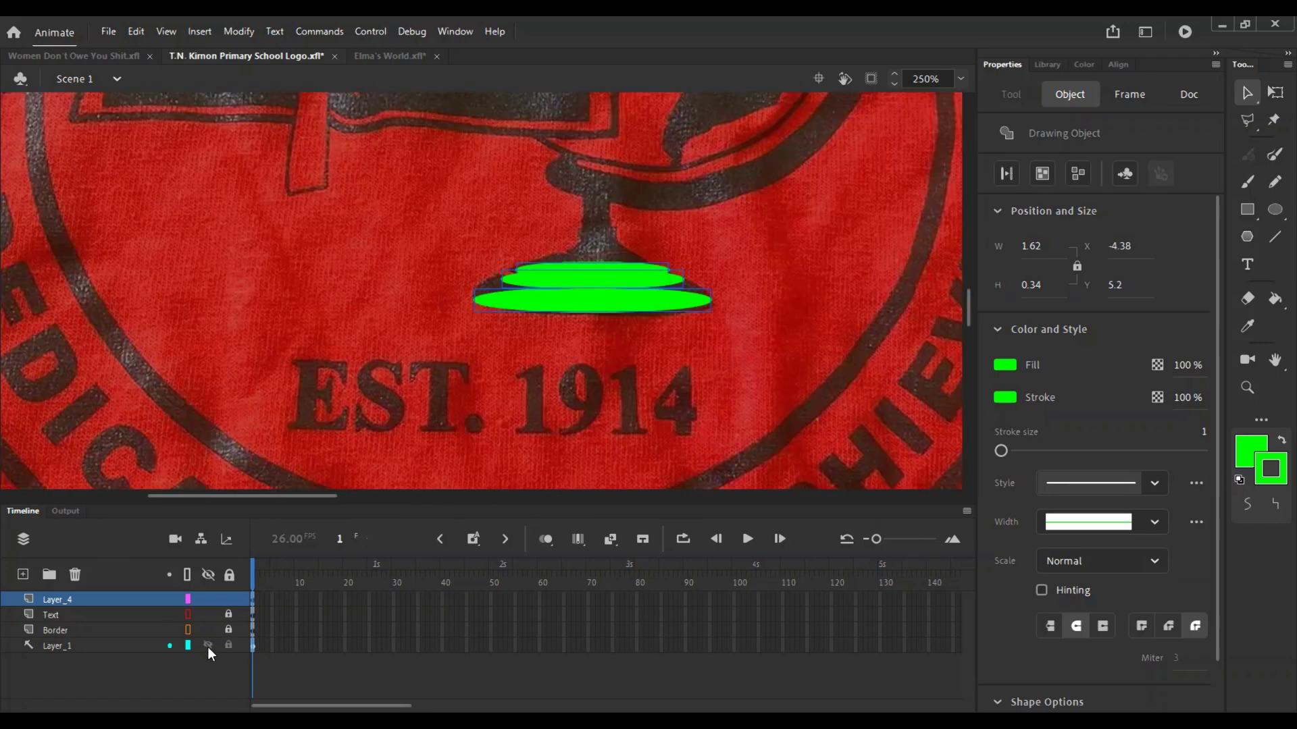
Step: Lock Layer_1, which holds the reference photo
{"action": "left_click", "coordinate": [229, 646]}
{"action": "left_click", "coordinate": [592, 337]}
{"action": "left_click_drag", "start_coordinate": [595, 253], "coordinate": [680, 330]}
{"action": "left_click", "coordinate": [554, 355]}
{"action": "left_click", "coordinate": [535, 203], "text": "alt"}
{"action": "left_click_drag", "start_coordinate": [563, 277], "coordinate": [579, 336]}
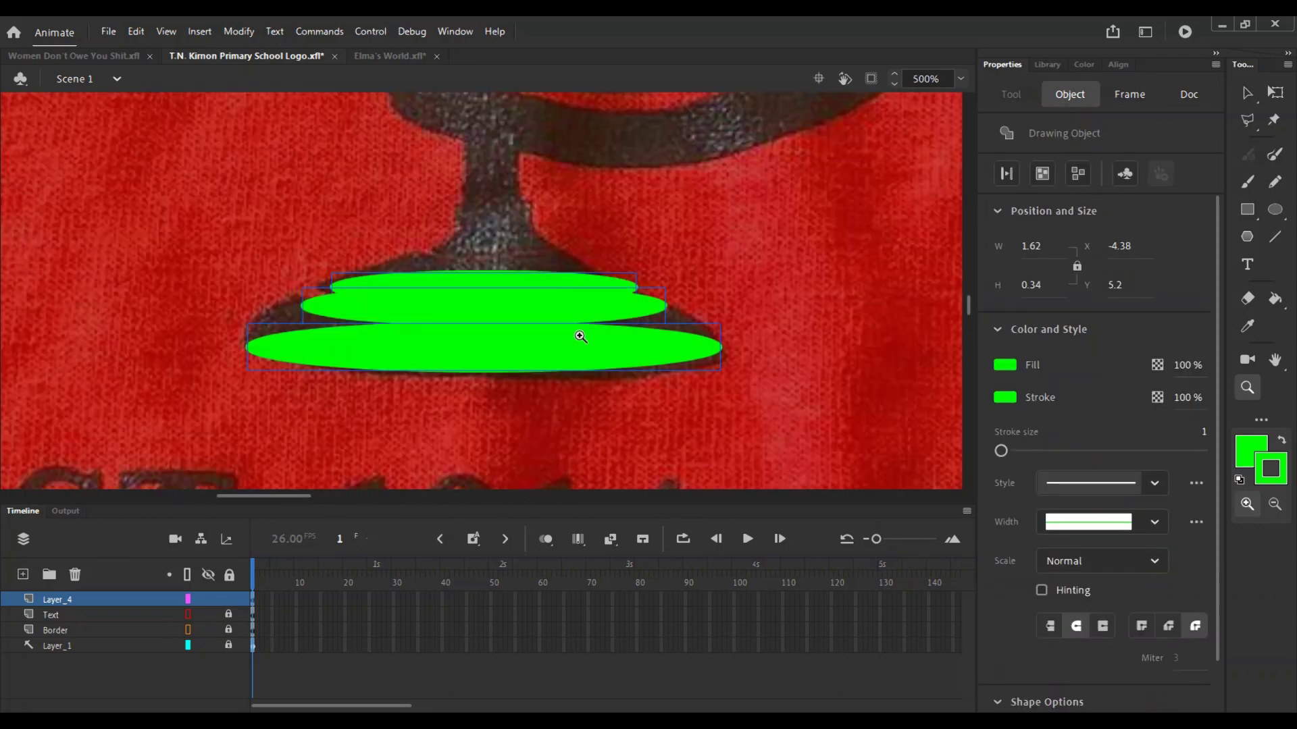
{"action": "left_click", "coordinate": [721, 291]}
{"action": "left_click", "coordinate": [231, 322], "text": "alt"}
{"action": "left_click_drag", "start_coordinate": [379, 298], "coordinate": [465, 317]}
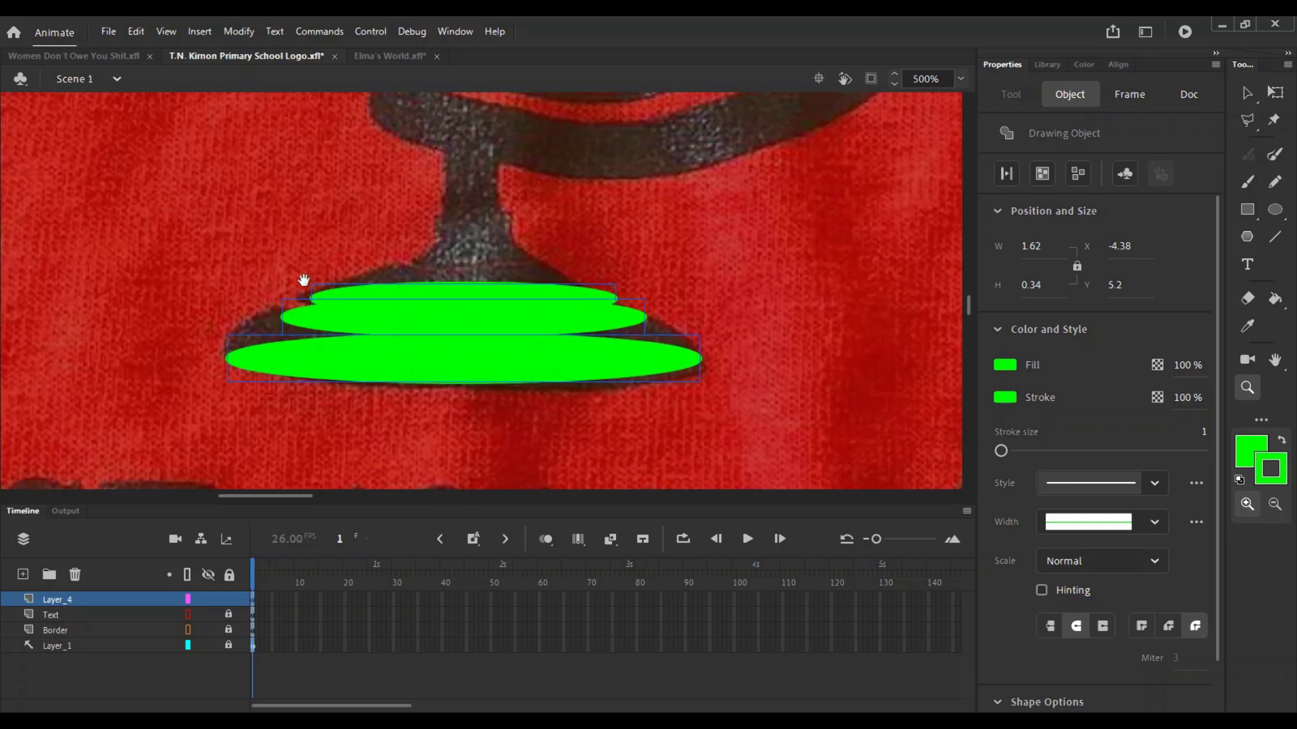
Step: Delete the green fill inside the middle oval, keeping only its outline
{"action": "key", "text": "v"}
{"action": "left_click", "coordinate": [309, 314]}
{"action": "double_click", "coordinate": [309, 315]}
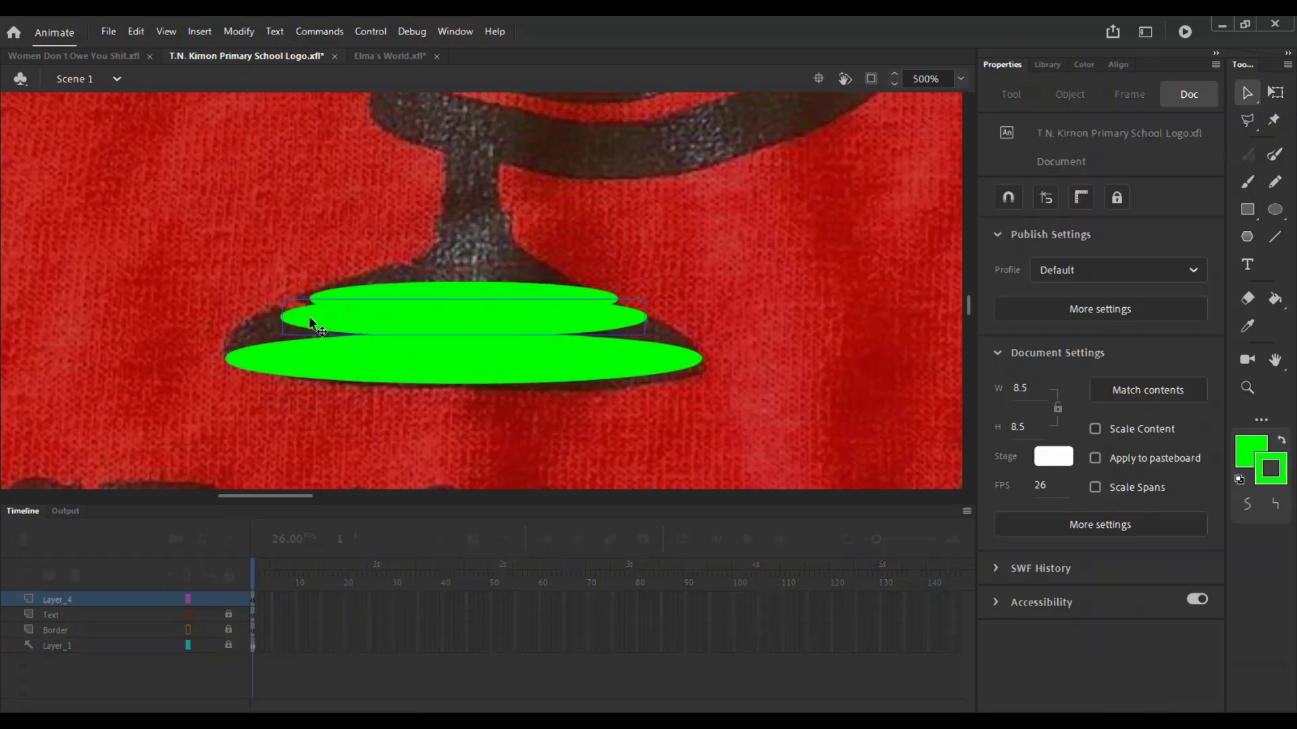
{"action": "left_click", "coordinate": [414, 305]}
{"action": "key", "text": "Delete"}
{"action": "double_click", "coordinate": [473, 323]}
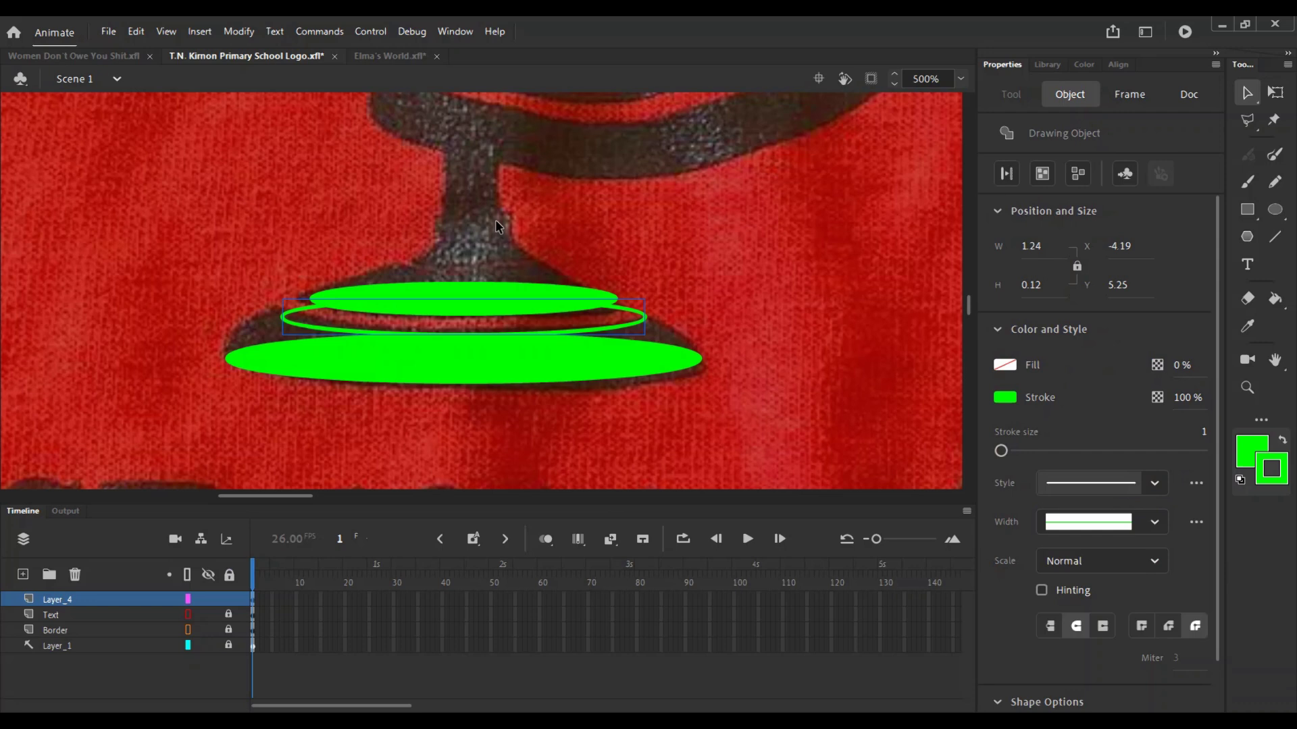
{"action": "left_click", "coordinate": [472, 323]}
Step: Draw a line from the bottom oval's left tip to the middle oval's left tip and bend it outward, about 0.19 by 0.15
{"action": "key", "text": "n"}
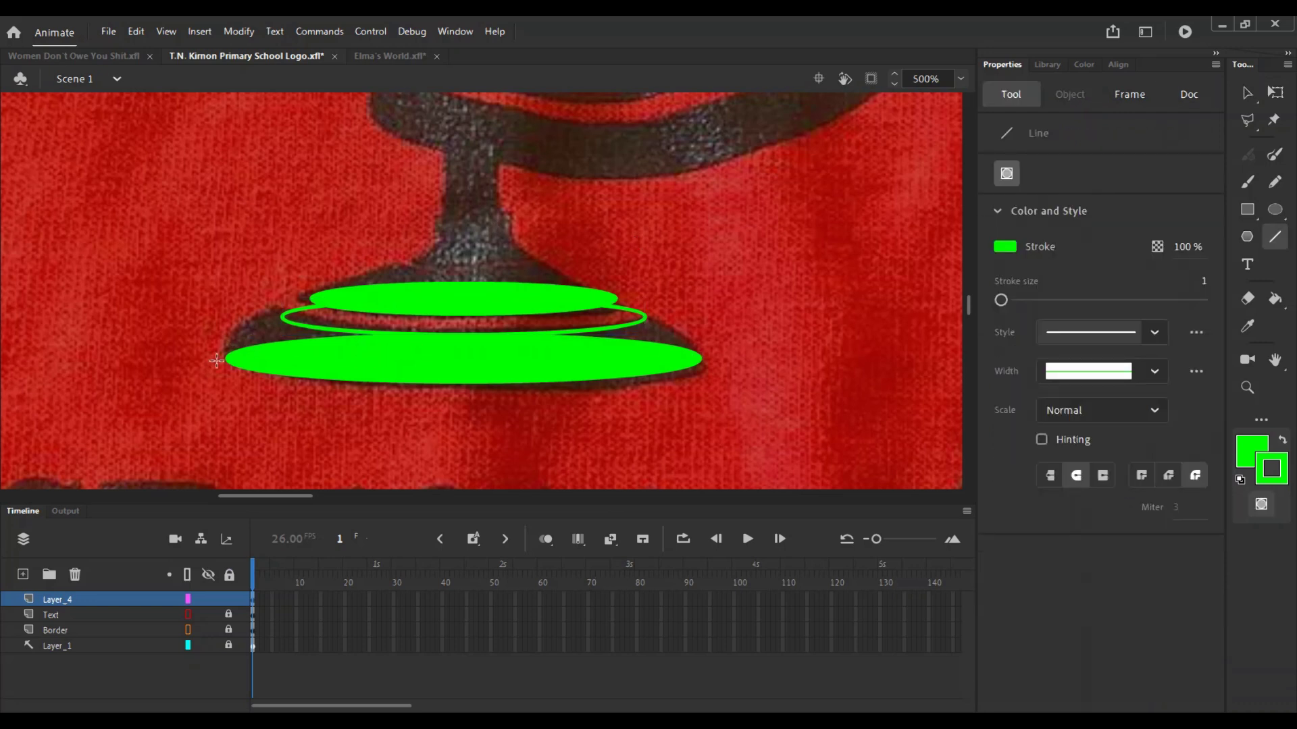
{"action": "left_click_drag", "start_coordinate": [222, 356], "coordinate": [283, 315]}
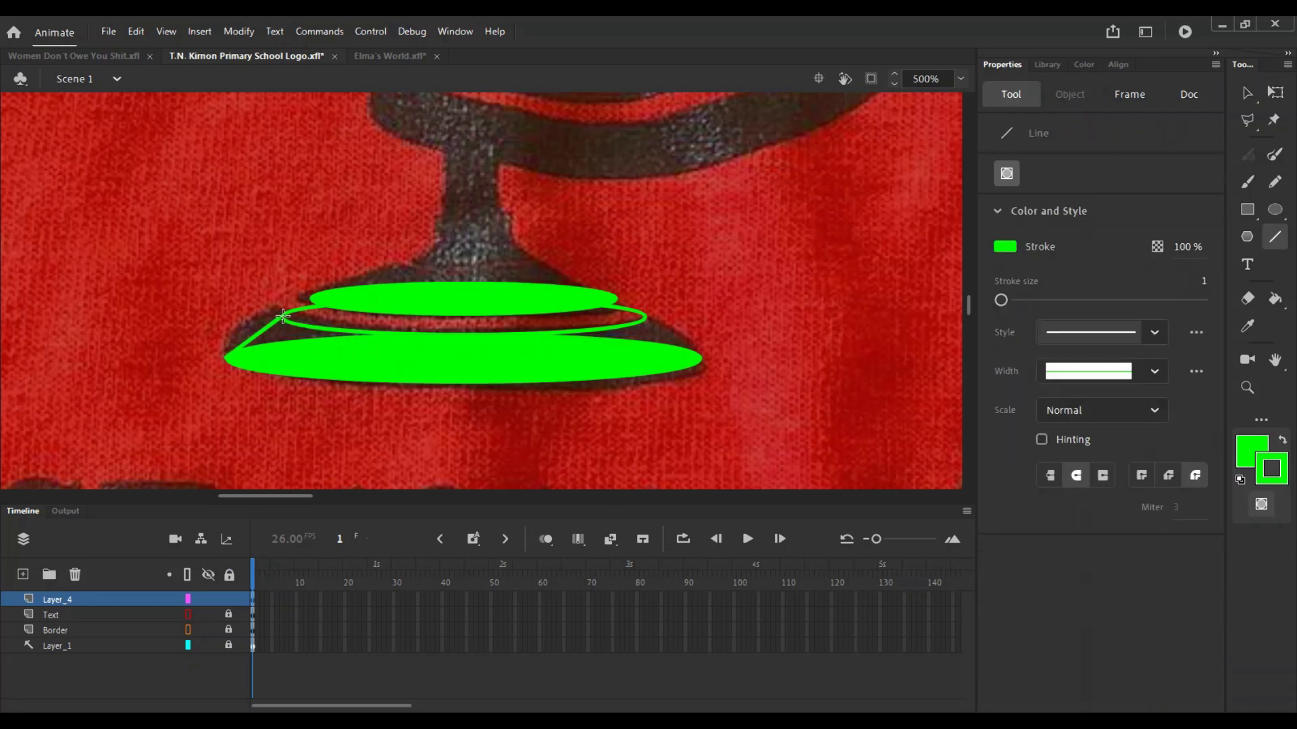
{"action": "left_click", "coordinate": [1189, 95]}
{"action": "left_click", "coordinate": [1009, 199]}
{"action": "key", "text": "ctrl+z"}
{"action": "left_click_drag", "start_coordinate": [223, 360], "coordinate": [283, 313]}
{"action": "key", "text": "v"}
{"action": "left_click", "coordinate": [247, 334]}
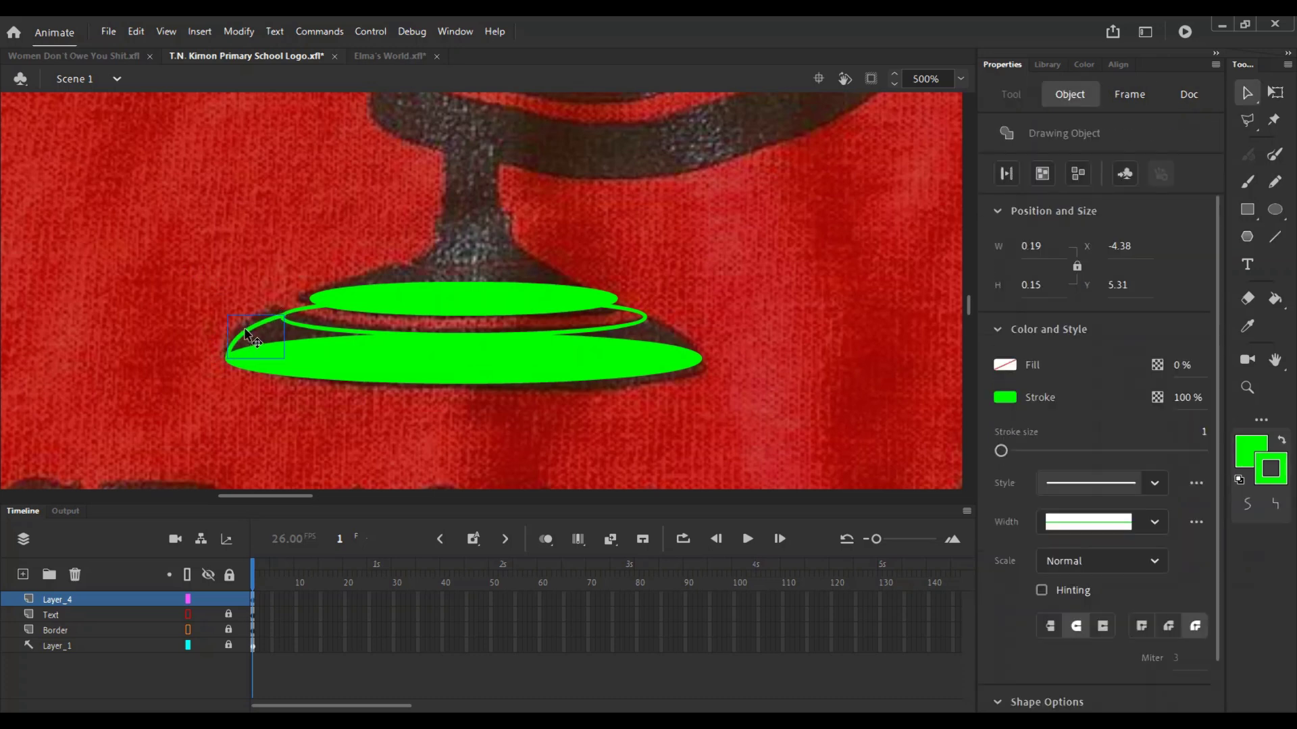
Step: Copy the left side curve, mirror it horizontally, and place it between the right tips of the bottom and middle ovals
{"action": "double_click", "coordinate": [244, 331]}
{"action": "double_click", "coordinate": [378, 339]}
{"action": "left_click_drag", "start_coordinate": [255, 329], "coordinate": [678, 329]}
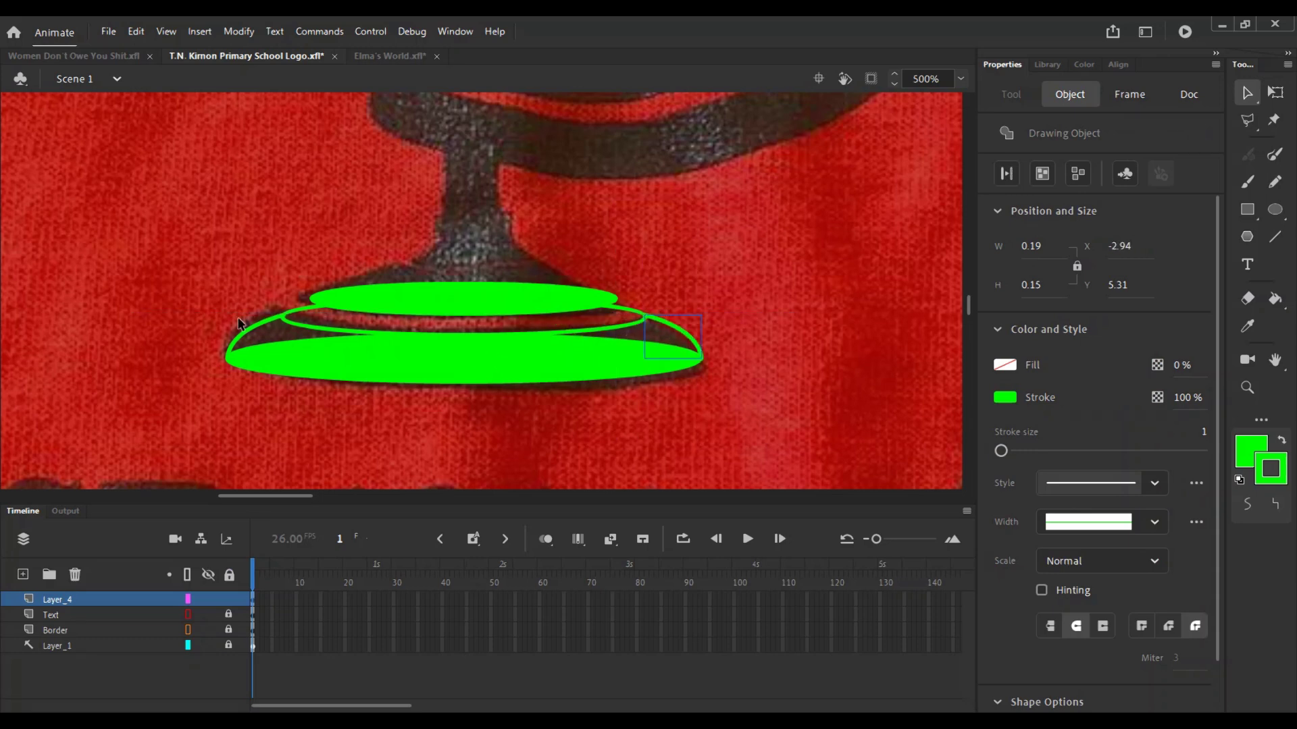
Step: Select both side curves, bring up the alignment options, and turn off Align to stage
{"action": "left_click", "coordinate": [260, 333], "text": "shift"}
{"action": "left_click", "coordinate": [1118, 64]}
{"action": "left_click_drag", "start_coordinate": [976, 118], "coordinate": [883, 118]}
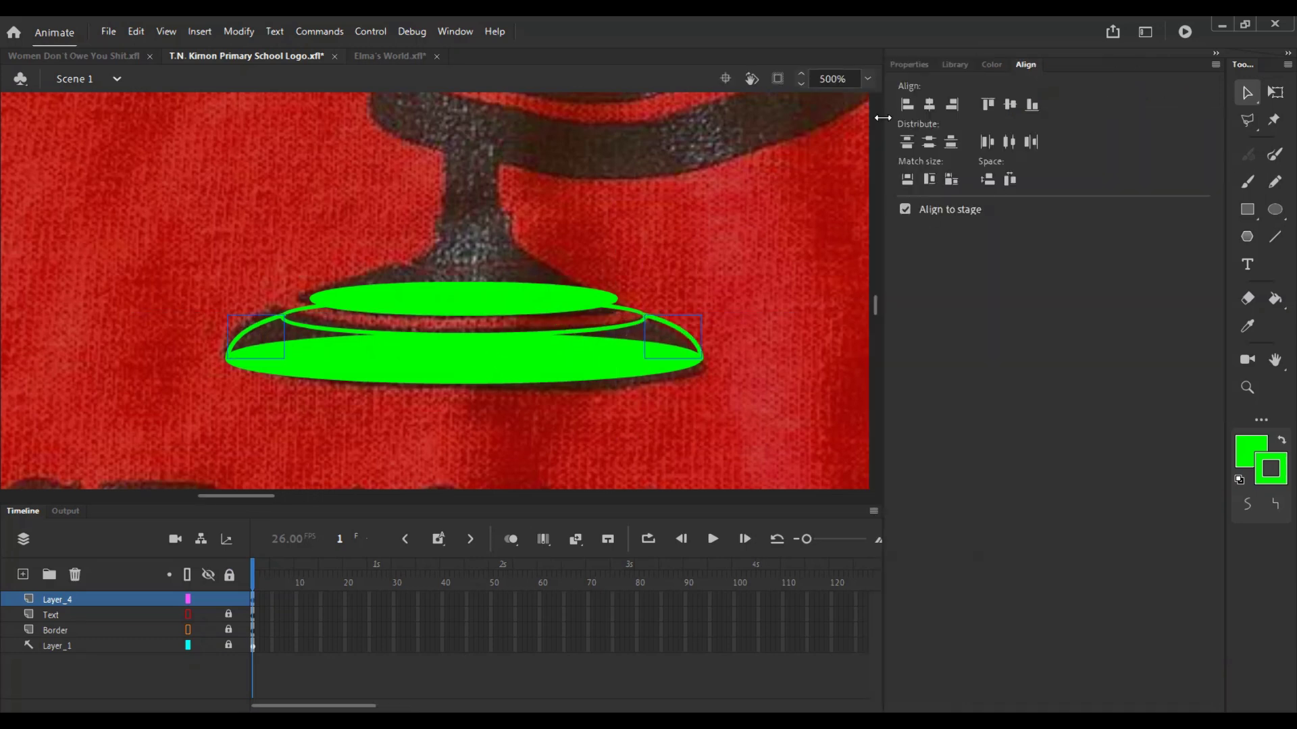
{"action": "left_click", "coordinate": [918, 210]}
{"action": "left_click", "coordinate": [742, 304]}
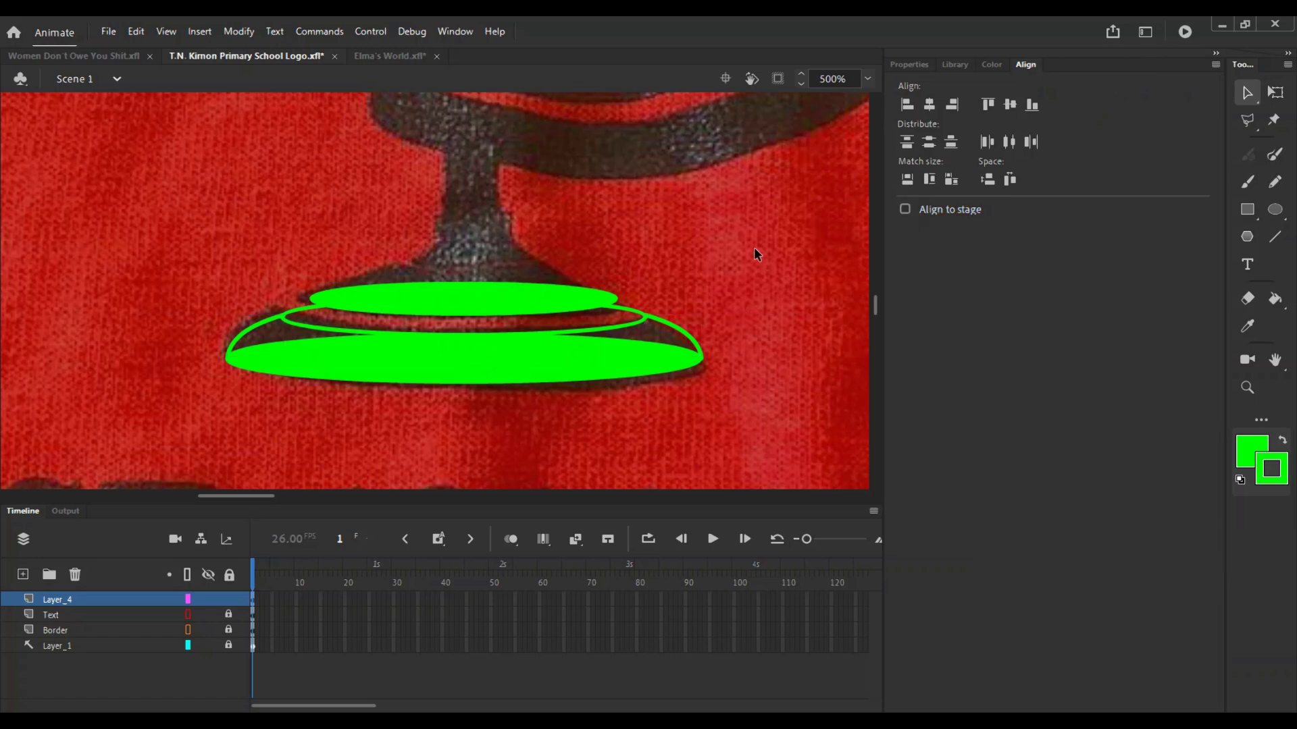
Step: Try to make the bottom oval taller so it covers the lower edge of the base
{"action": "key", "text": "q"}
{"action": "left_click", "coordinate": [477, 336]}
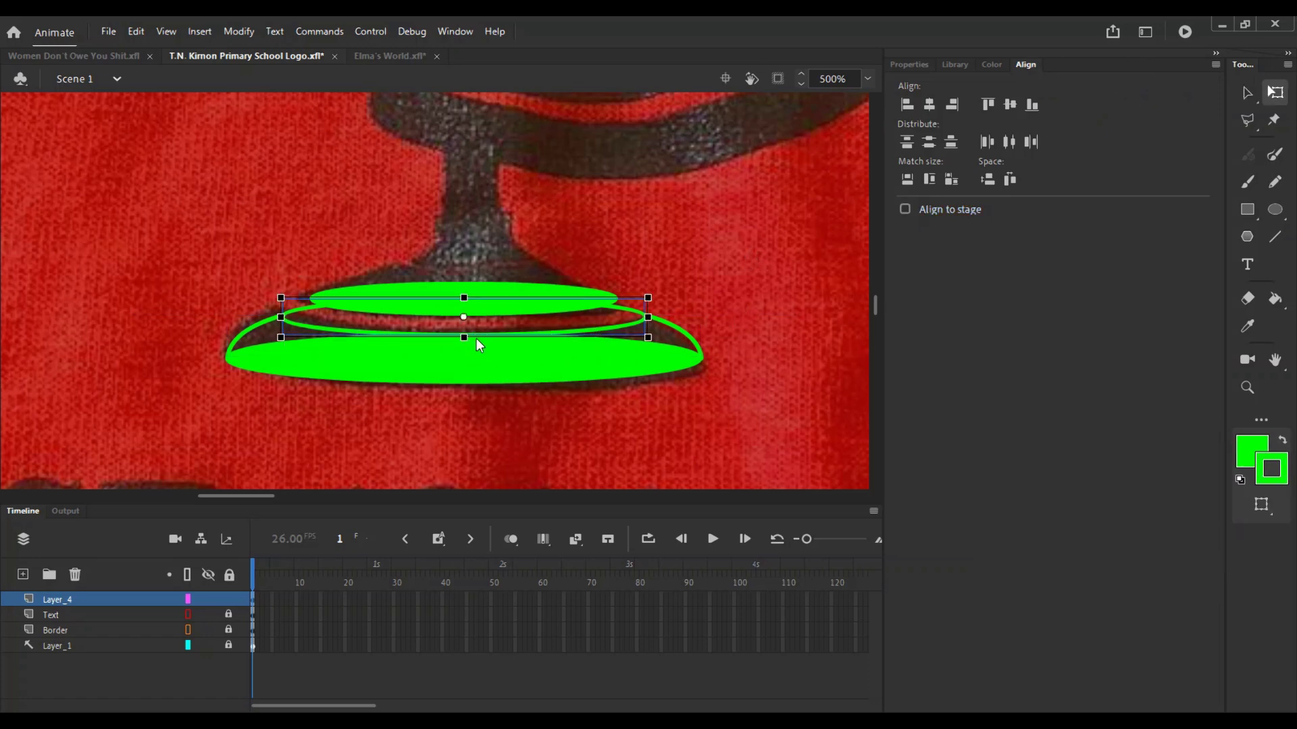
{"action": "left_click", "coordinate": [634, 284]}
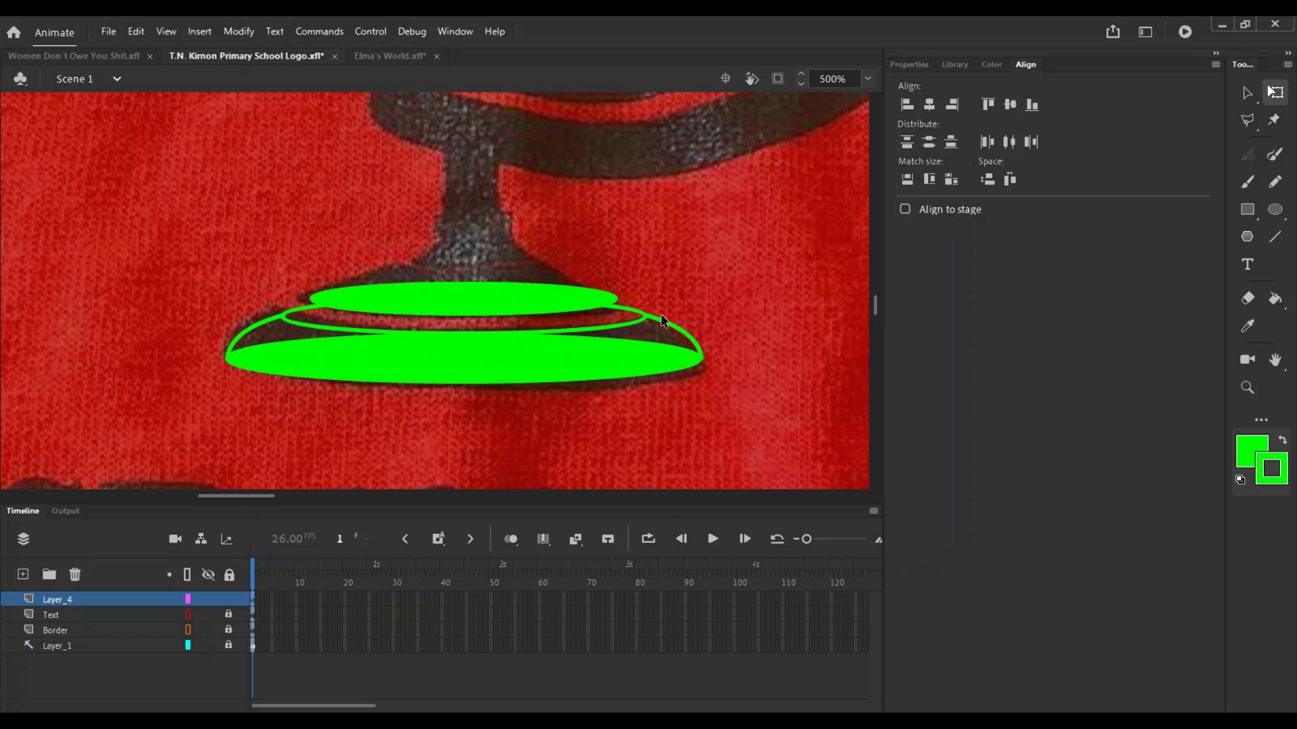
{"action": "left_click", "coordinate": [544, 382]}
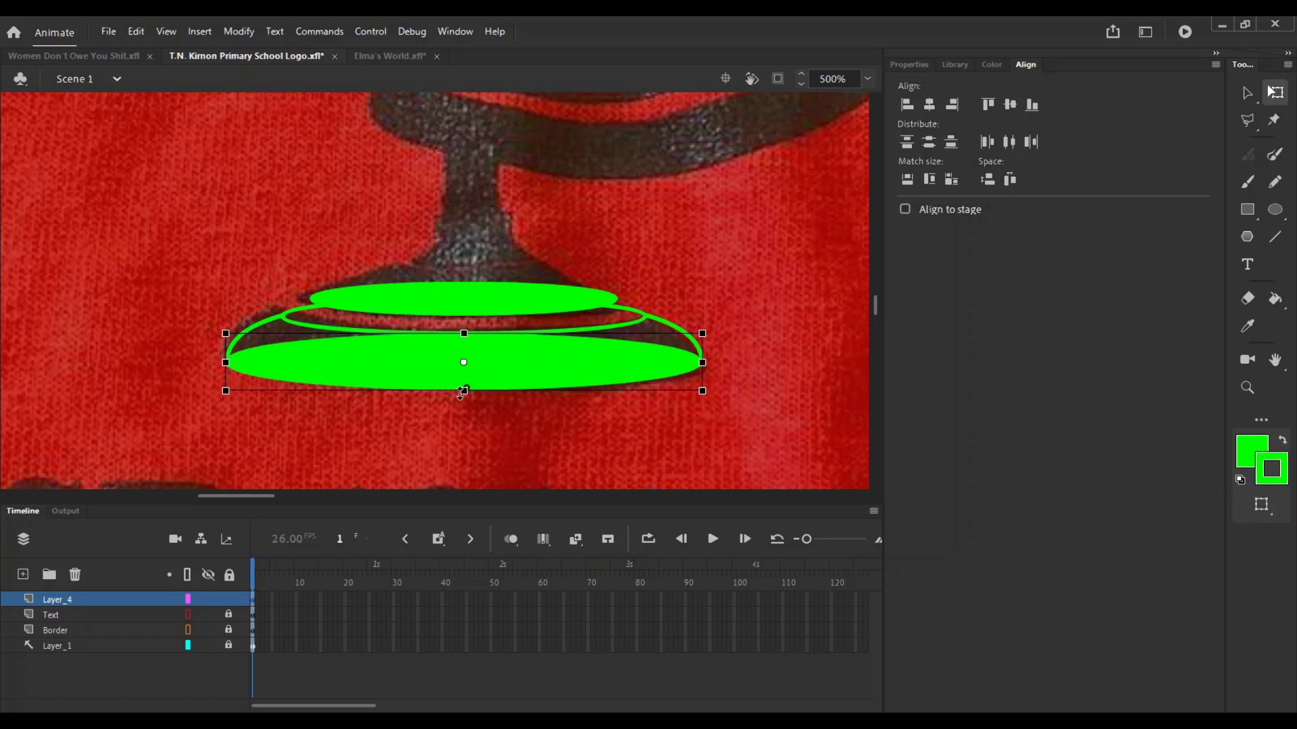
{"action": "left_click", "coordinate": [778, 447]}
Step: Combine the bottom oval, middle outline and both side curves into one drawing object and remove the middle outline's upper arc inside it
{"action": "left_click_drag", "start_coordinate": [776, 444], "coordinate": [168, 299]}
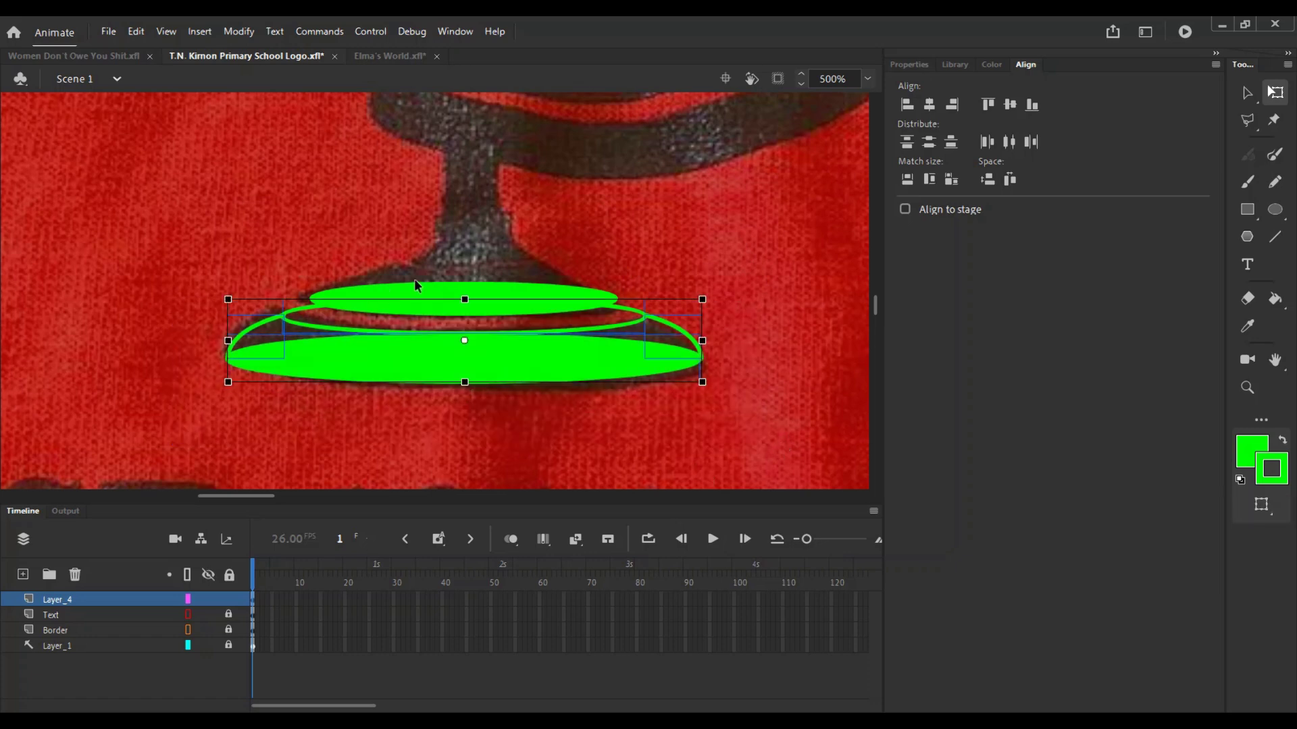
{"action": "left_click", "coordinate": [439, 297]}
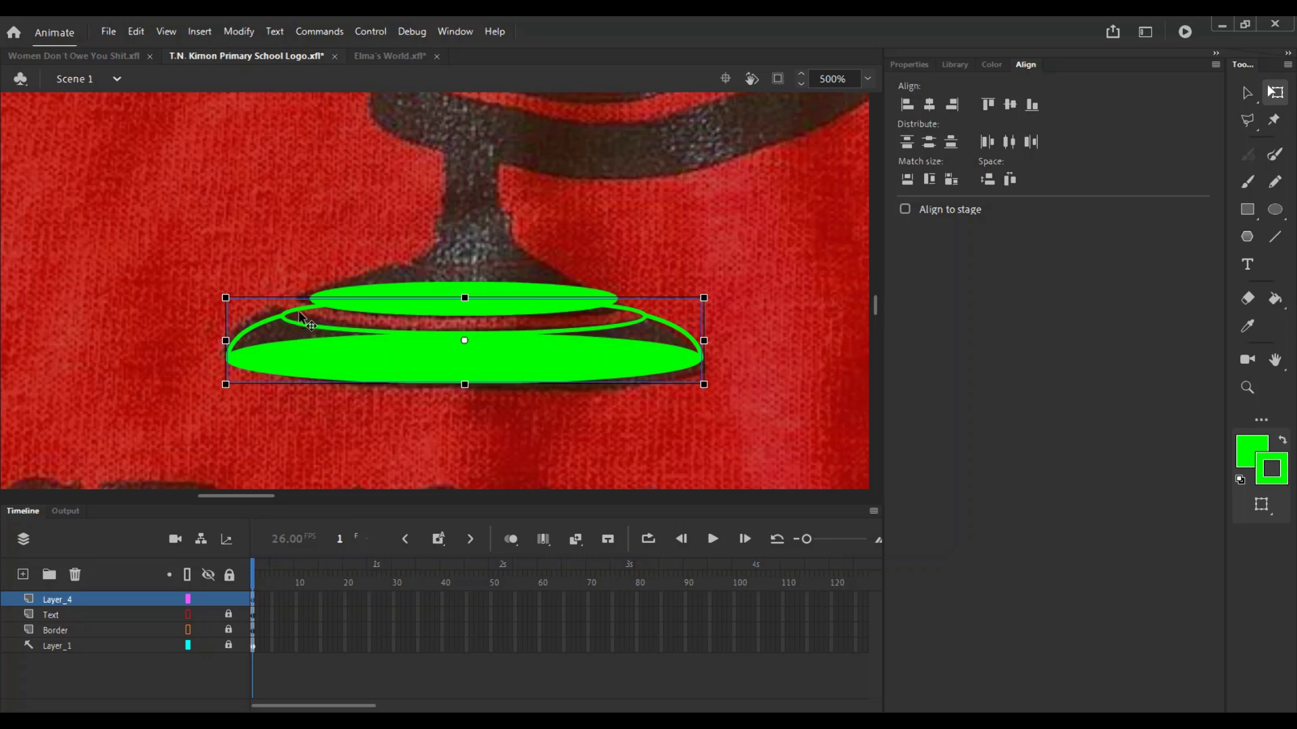
{"action": "double_click", "coordinate": [466, 297]}
{"action": "key", "text": "z"}
{"action": "left_click", "coordinate": [292, 307]}
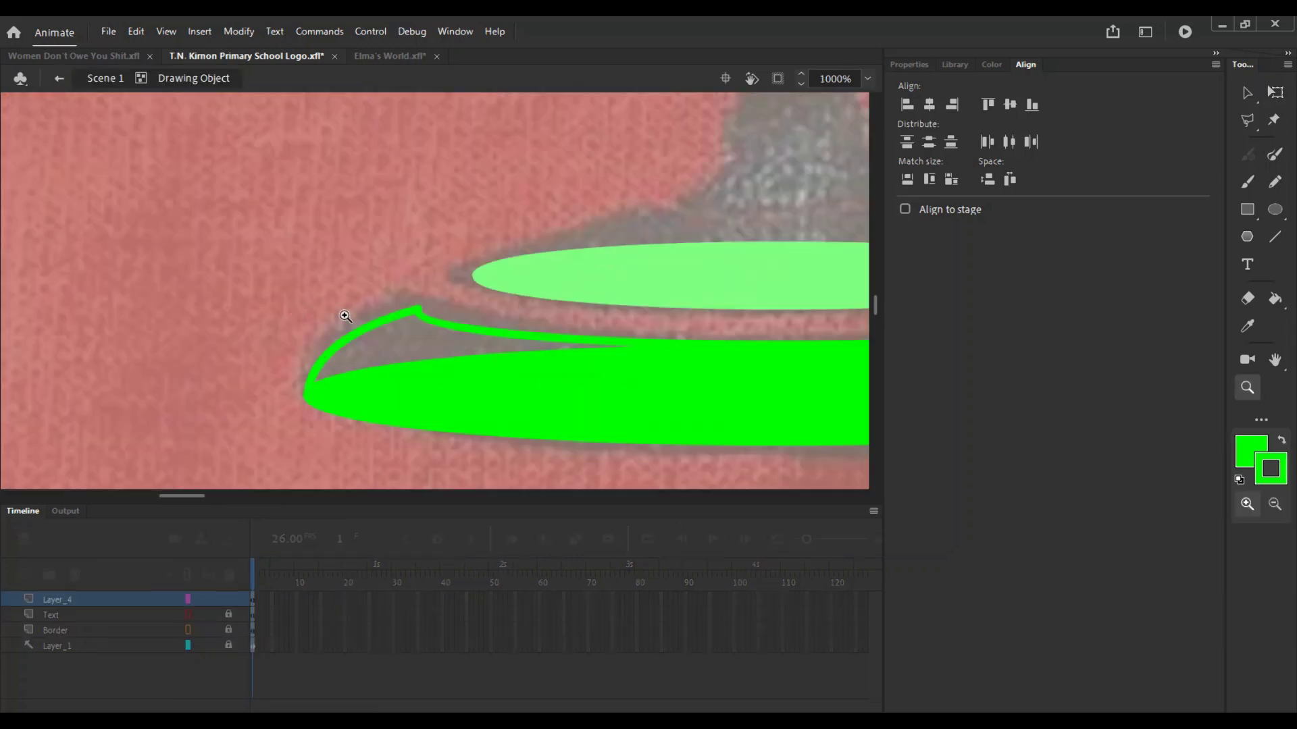
Step: Clean up the left corner of the base outline where the side curve meets the inner arc
{"action": "left_click", "coordinate": [470, 316]}
{"action": "key", "text": "v"}
{"action": "left_click", "coordinate": [351, 288]}
{"action": "key", "text": "Delete"}
{"action": "key", "text": "ctrl+z"}
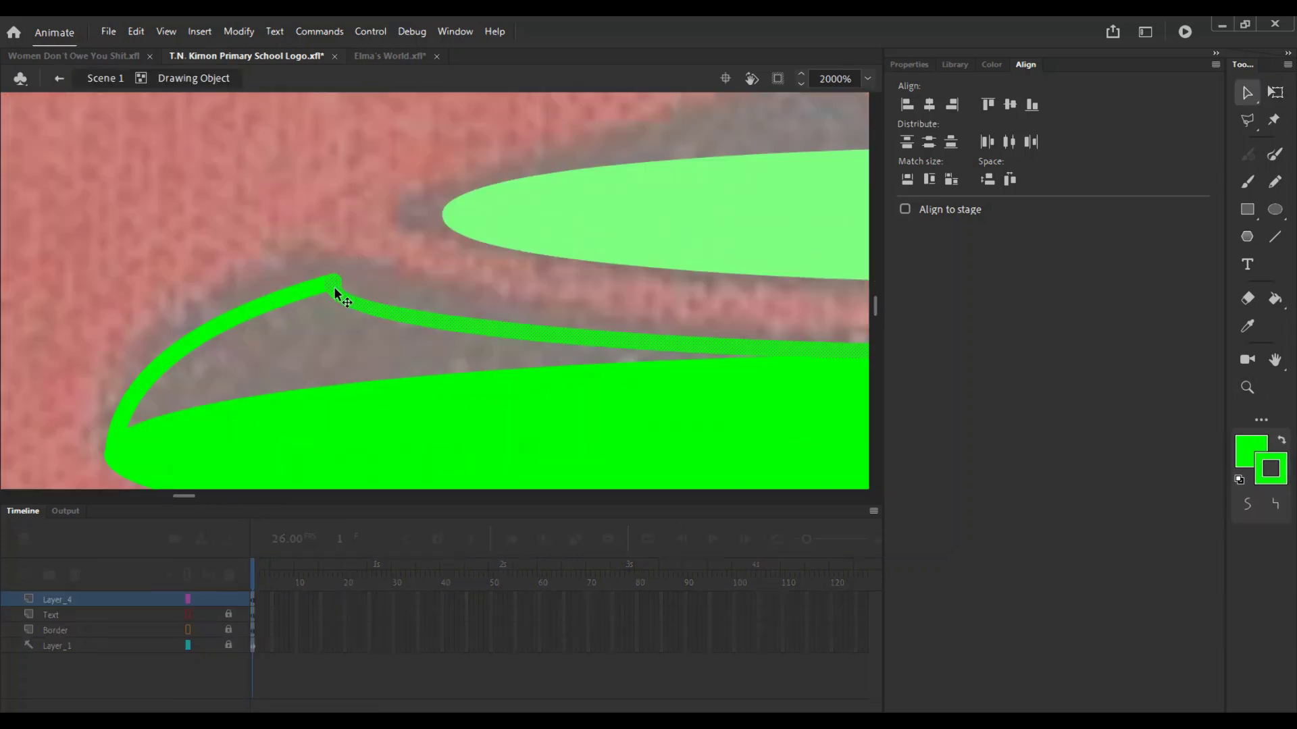
{"action": "left_click", "coordinate": [358, 276]}
{"action": "left_click_drag", "start_coordinate": [339, 277], "coordinate": [339, 282]}
Step: Set the Paint Bucket's gap size option and fill the empty areas at both ends of the base shape with green
{"action": "key", "text": "z"}
{"action": "left_click", "coordinate": [591, 277], "text": "alt"}
{"action": "left_click_drag", "start_coordinate": [660, 310], "coordinate": [380, 290]}
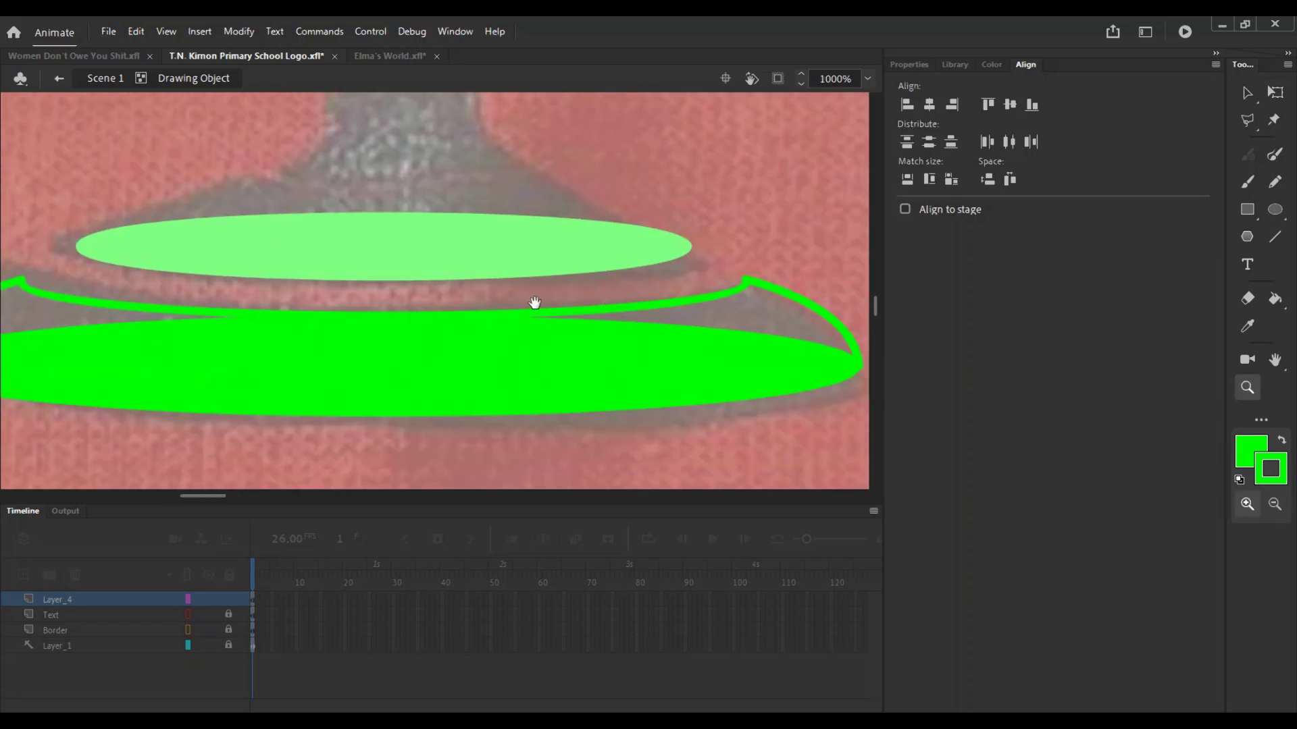
{"action": "left_click_drag", "start_coordinate": [534, 303], "coordinate": [576, 333]}
{"action": "left_click", "coordinate": [570, 281], "text": "alt"}
{"action": "key", "text": "v"}
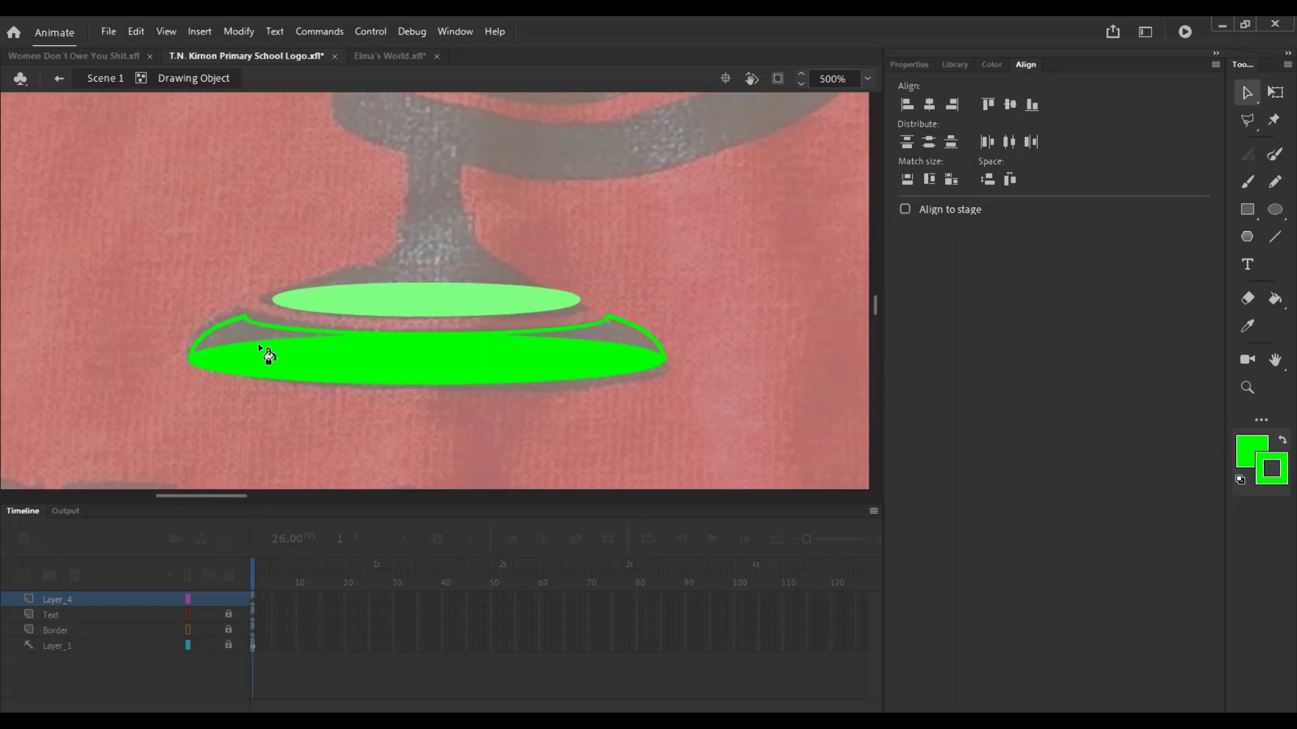
{"action": "key", "text": "z"}
{"action": "left_click", "coordinate": [331, 336]}
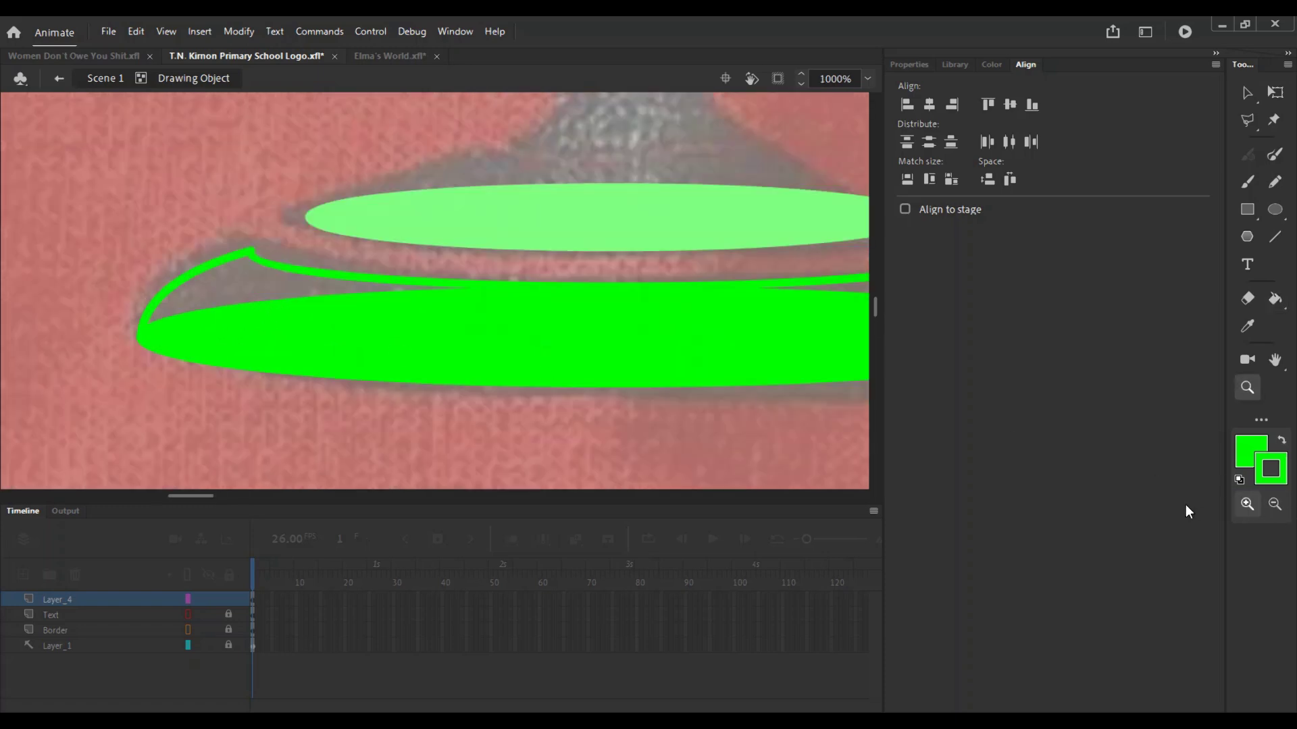
{"action": "key", "text": "k"}
{"action": "left_click", "coordinate": [1248, 504]}
{"action": "left_click", "coordinate": [1159, 556]}
{"action": "left_click", "coordinate": [274, 282]}
{"action": "left_click_drag", "start_coordinate": [703, 353], "coordinate": [513, 340]}
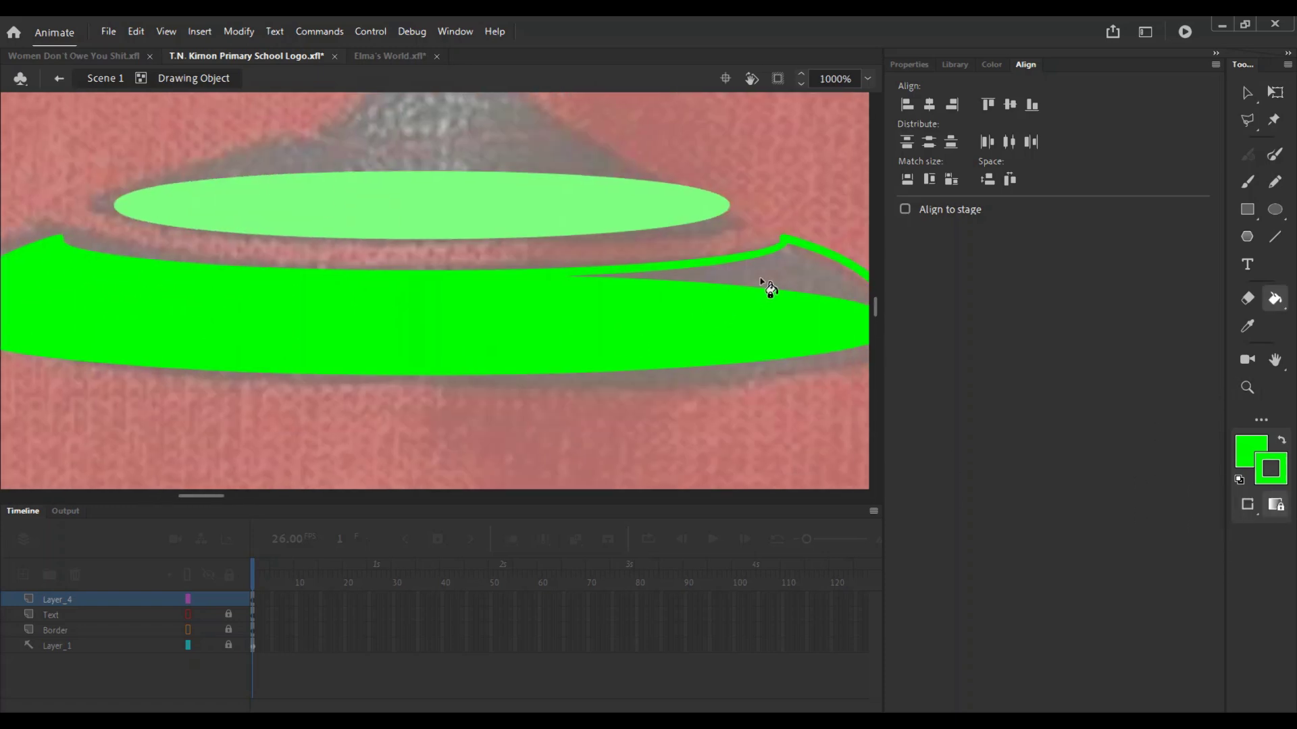
{"action": "left_click", "coordinate": [761, 281]}
Step: Fill the remaining empty area at the right end of the base shape with green
{"action": "key", "text": "z"}
{"action": "left_click", "coordinate": [560, 259], "text": "alt"}
{"action": "left_click_drag", "start_coordinate": [568, 293], "coordinate": [683, 347]}
{"action": "left_click", "coordinate": [611, 317]}
{"action": "left_click", "coordinate": [528, 347]}
{"action": "key", "text": "v"}
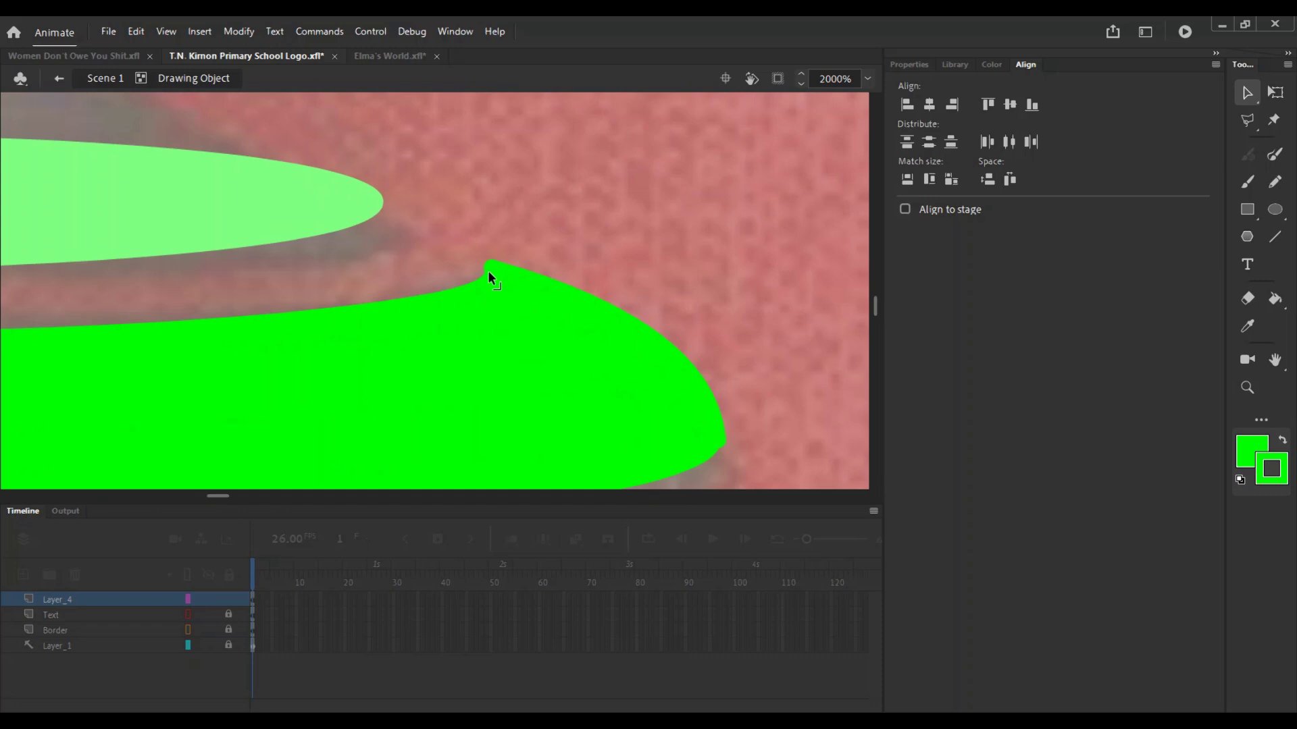
Step: Examine both ends of the filled base against the photo and leave the drawing object's editing mode
{"action": "scroll", "coordinate": [502, 280], "scroll_direction": "right", "scroll_amount": 6}
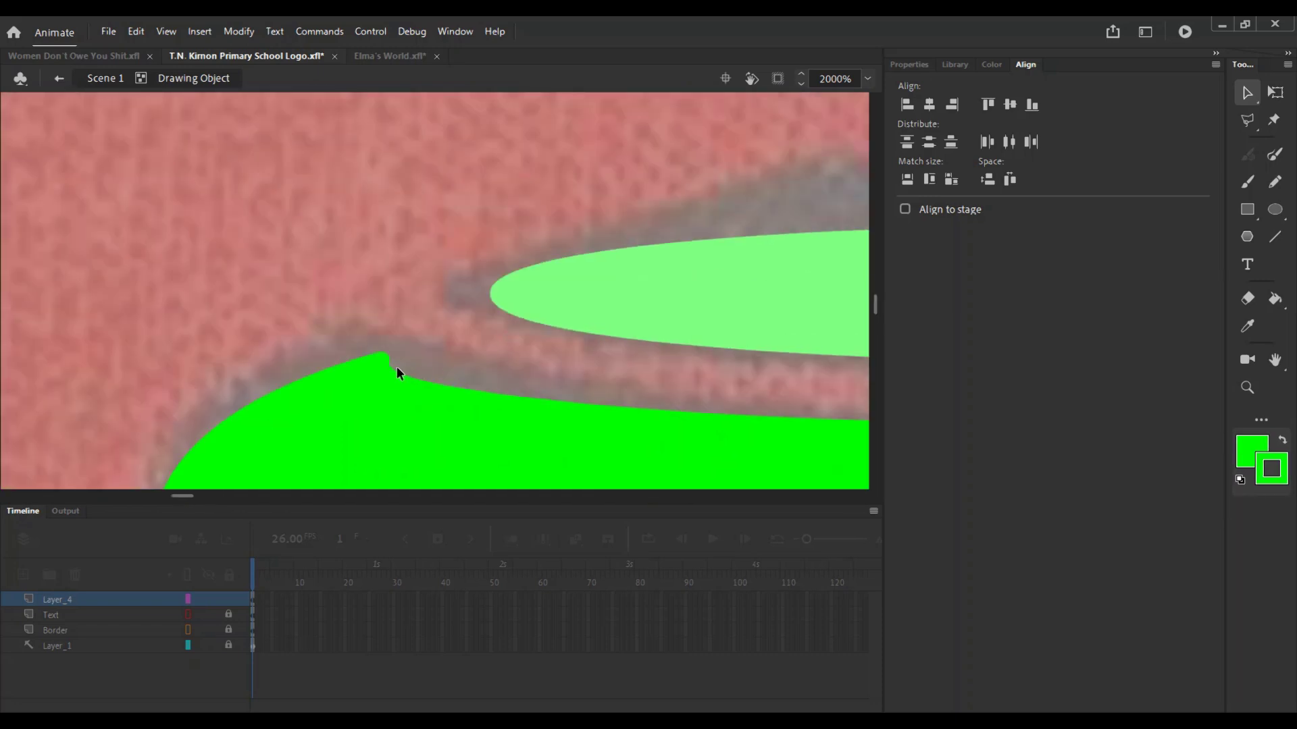
{"action": "scroll", "coordinate": [459, 364], "scroll_direction": "down", "scroll_amount": 2}
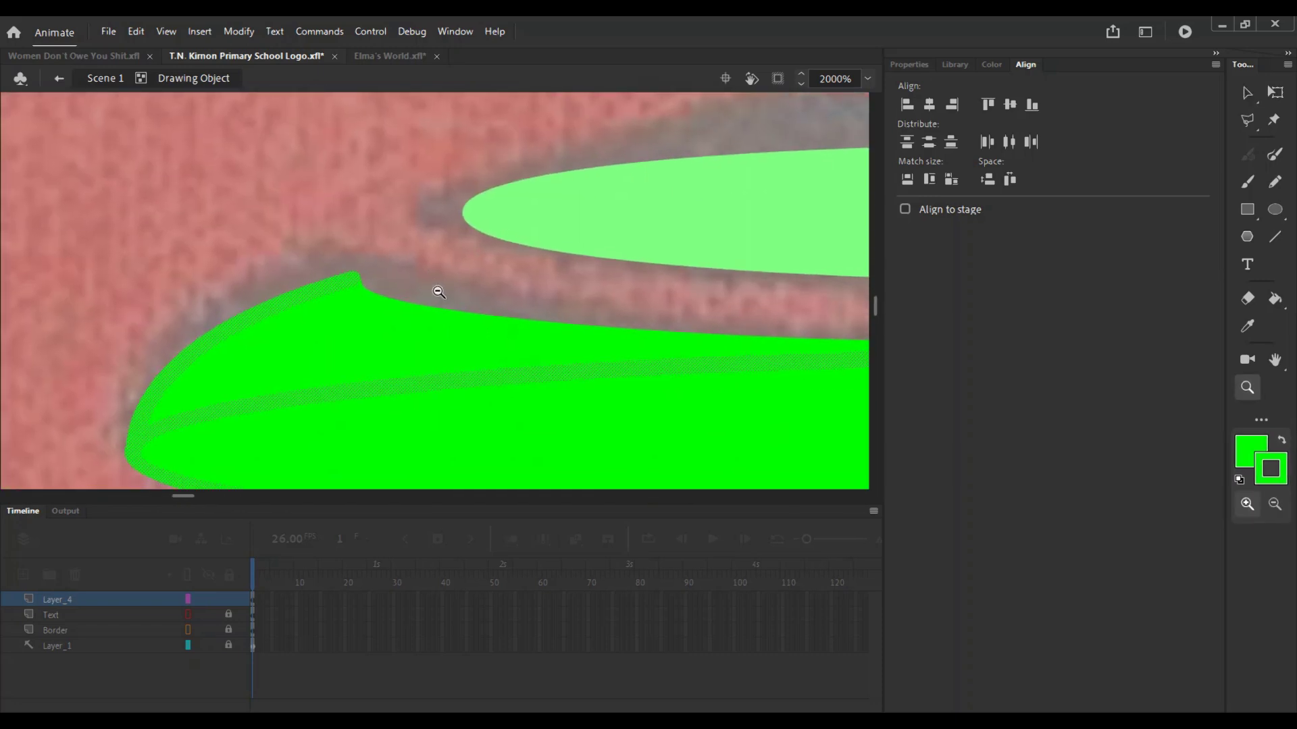
{"action": "left_click", "coordinate": [499, 308]}
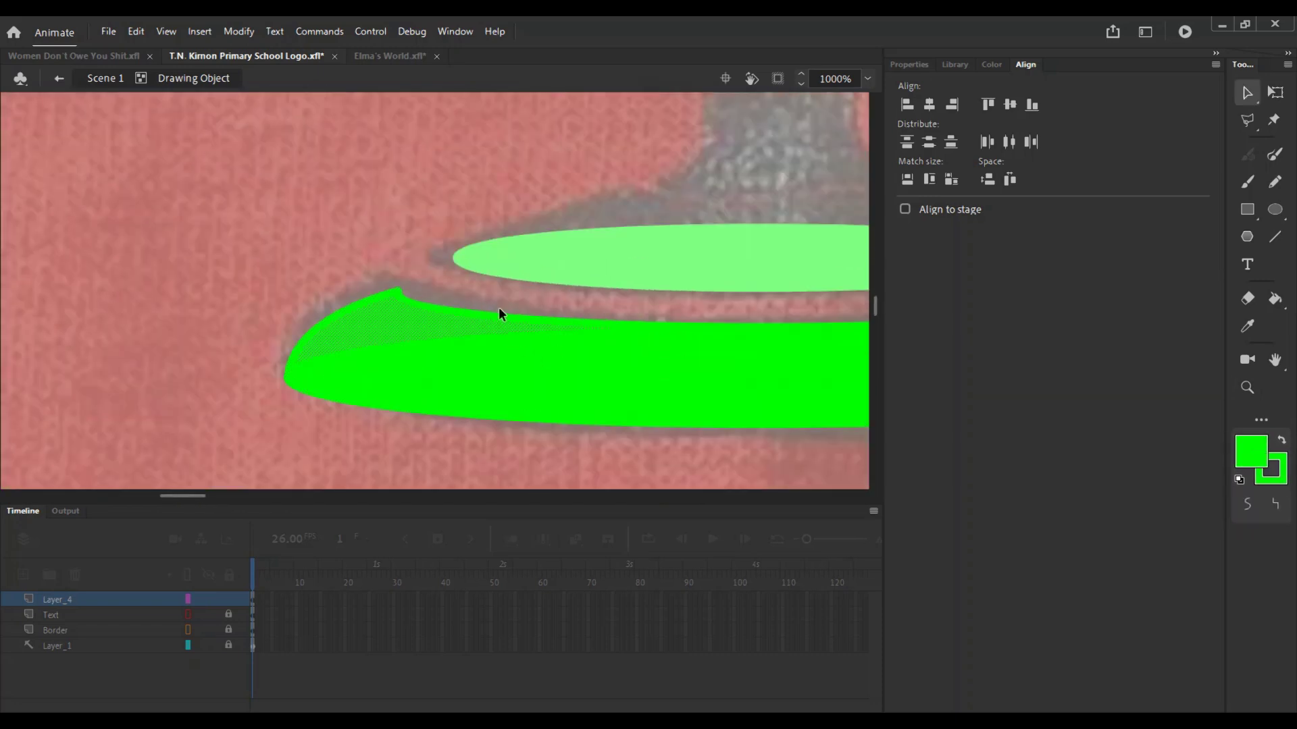
{"action": "left_click", "coordinate": [460, 337]}
{"action": "key", "text": "z"}
{"action": "left_click", "coordinate": [638, 370], "text": "alt"}
{"action": "left_click_drag", "start_coordinate": [641, 370], "coordinate": [664, 489]}
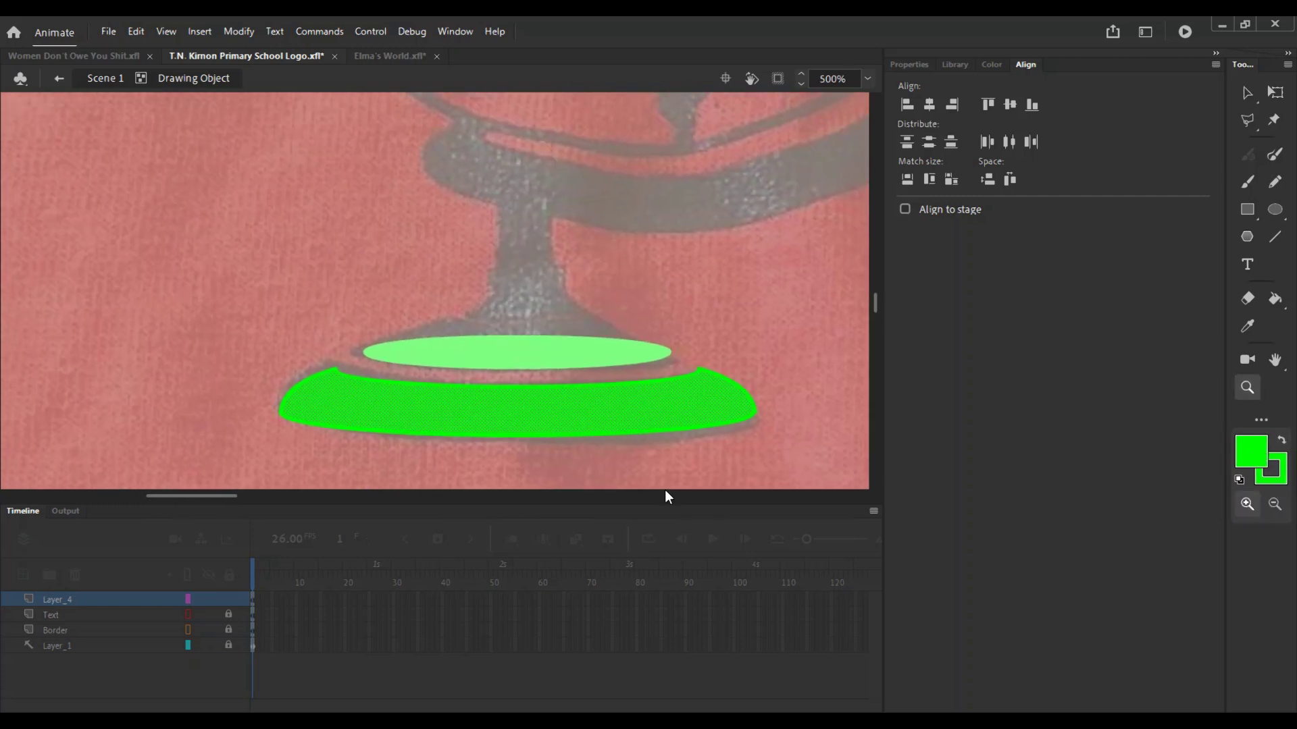
{"action": "left_click", "coordinate": [511, 332]}
{"action": "left_click", "coordinate": [466, 306], "text": "alt"}
{"action": "key", "text": "v"}
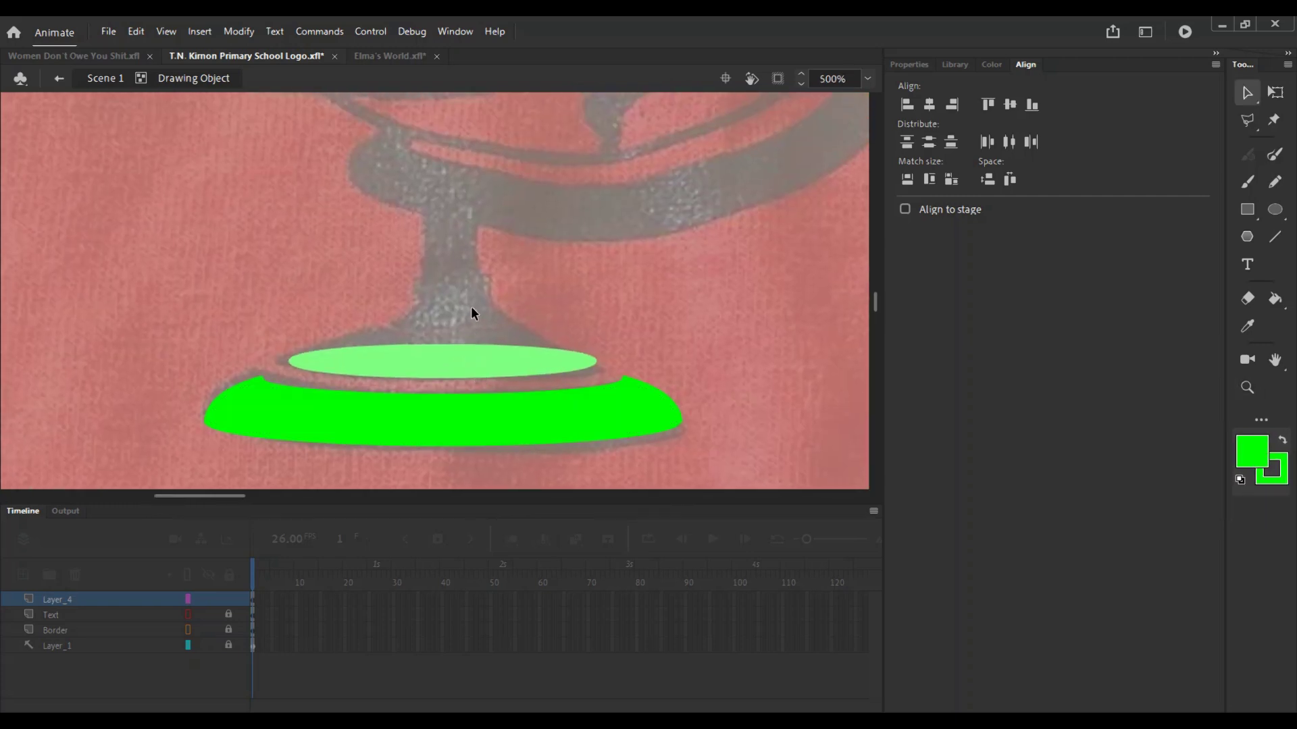
{"action": "double_click", "coordinate": [471, 307]}
Step: Draw a line from the base's left corner up towards the stem and bend it along the sloping shoulder in the photo
{"action": "key", "text": "z"}
{"action": "left_click", "coordinate": [411, 306]}
{"action": "left_click_drag", "start_coordinate": [434, 336], "coordinate": [467, 312]}
{"action": "key", "text": "v"}
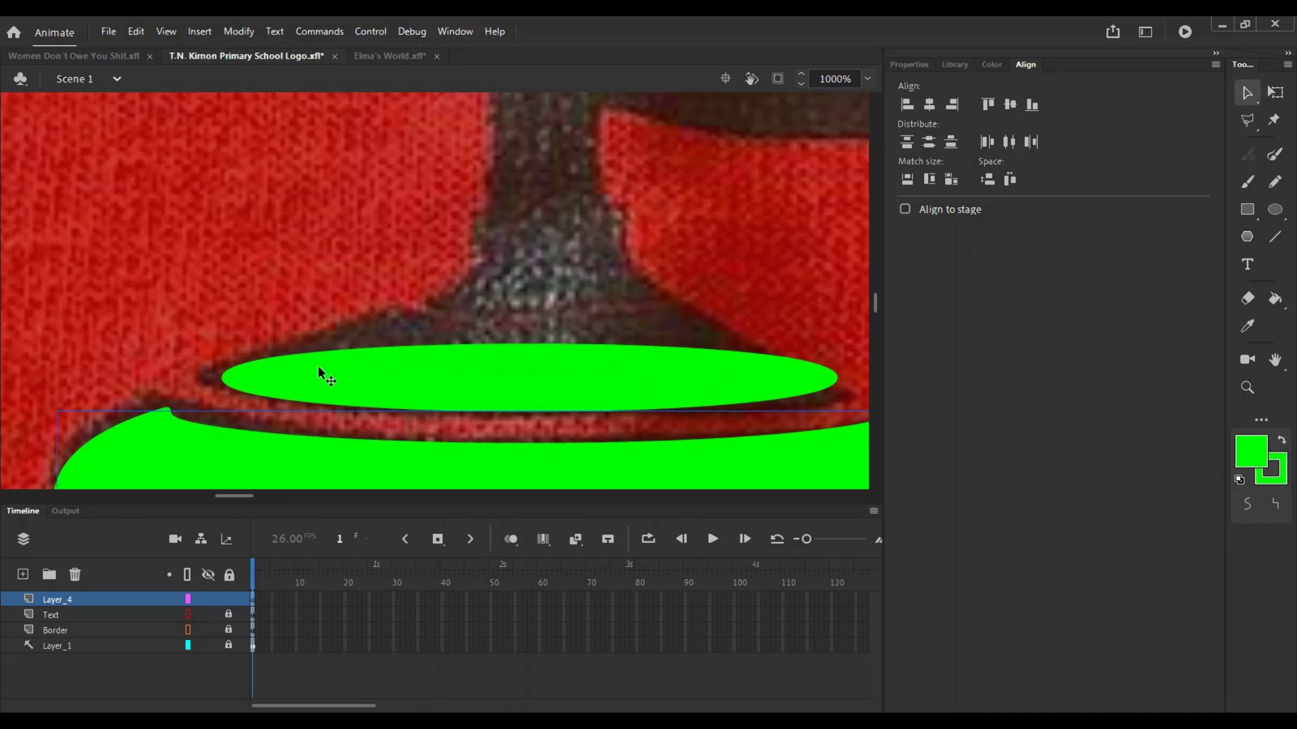
{"action": "key", "text": "n"}
{"action": "mouse_move", "coordinate": [169, 413]}
{"action": "left_mouse_down"}
{"action": "mouse_move", "coordinate": [515, 284]}
{"action": "mouse_move", "coordinate": [497, 304]}
{"action": "left_mouse_up"}
{"action": "key", "text": "v"}
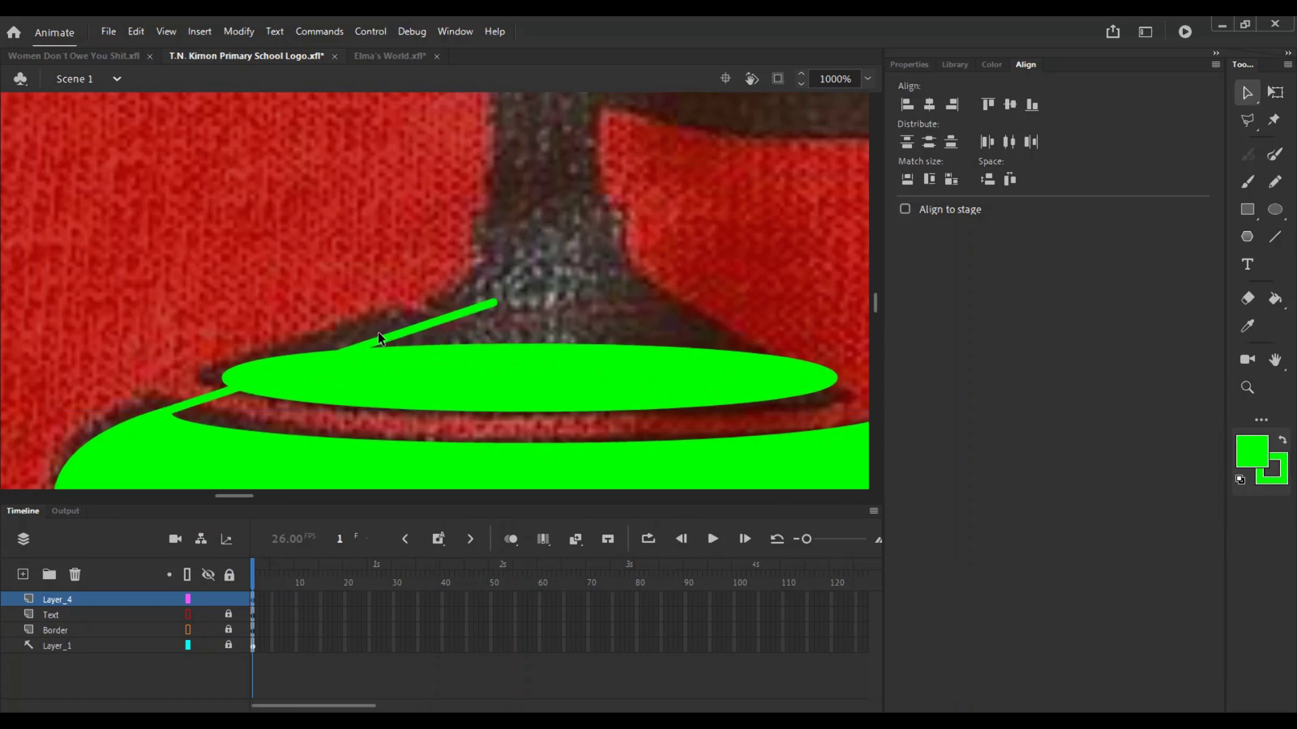
{"action": "left_click_drag", "start_coordinate": [378, 335], "coordinate": [340, 331]}
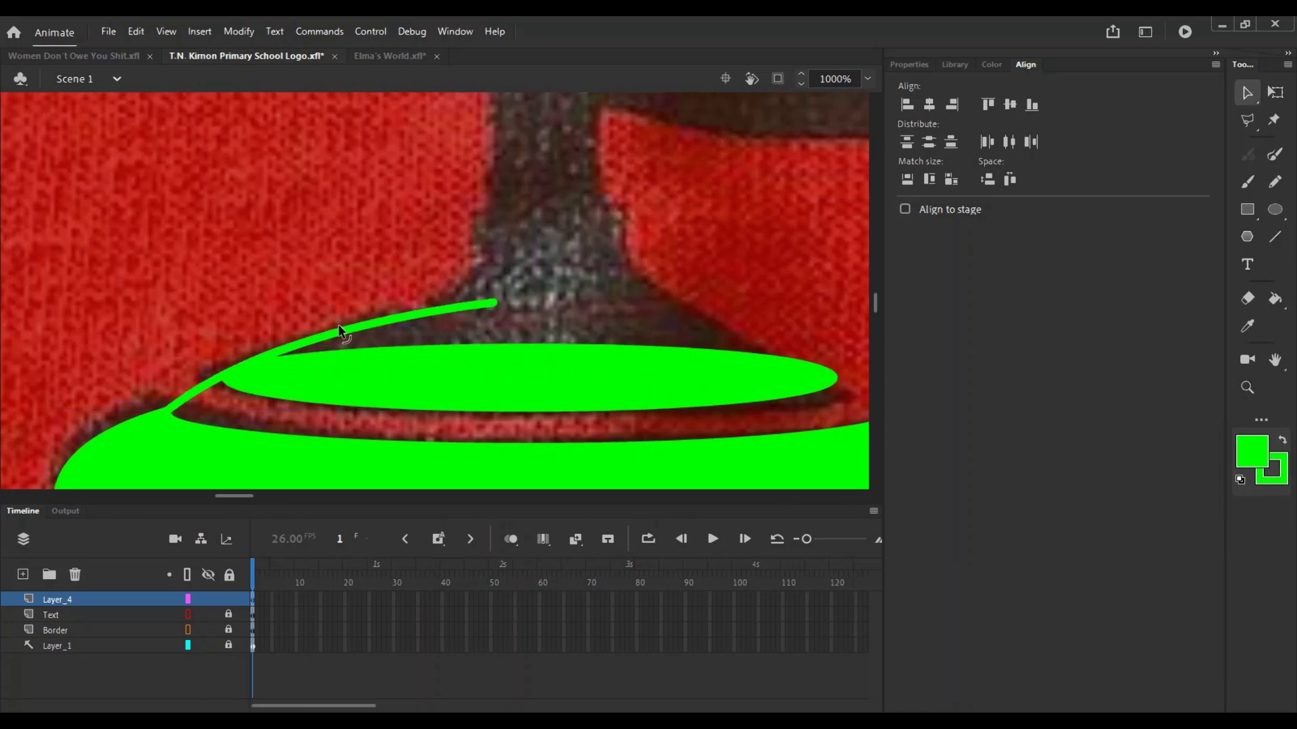
Step: Duplicate the shoulder curve, flip it horizontally and align it with the base's right corner
{"action": "key", "text": "ctrl+minus"}
{"action": "left_click", "coordinate": [399, 310]}
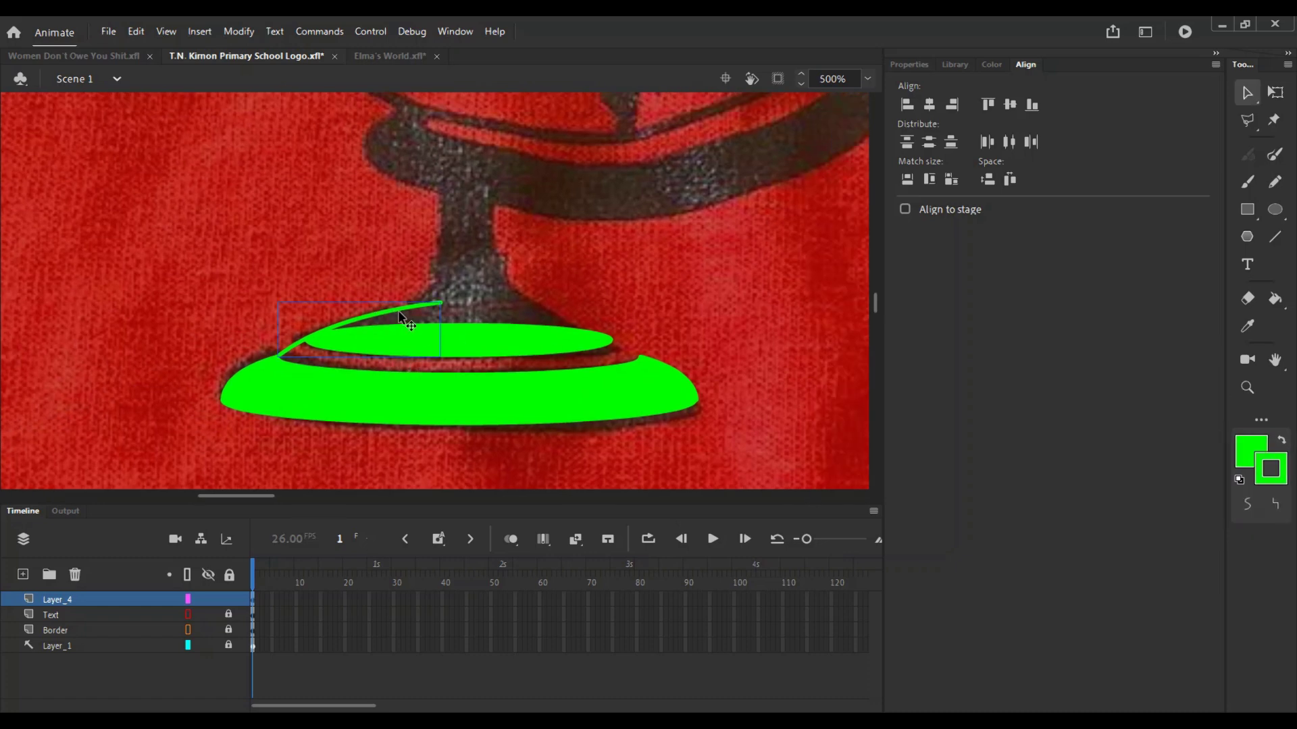
{"action": "left_click_drag", "start_coordinate": [398, 310], "coordinate": [593, 321], "text": "alt"}
{"action": "key", "text": "ctrl+shift+h"}
{"action": "key", "text": "z"}
{"action": "left_click", "coordinate": [561, 319]}
{"action": "key", "text": "v"}
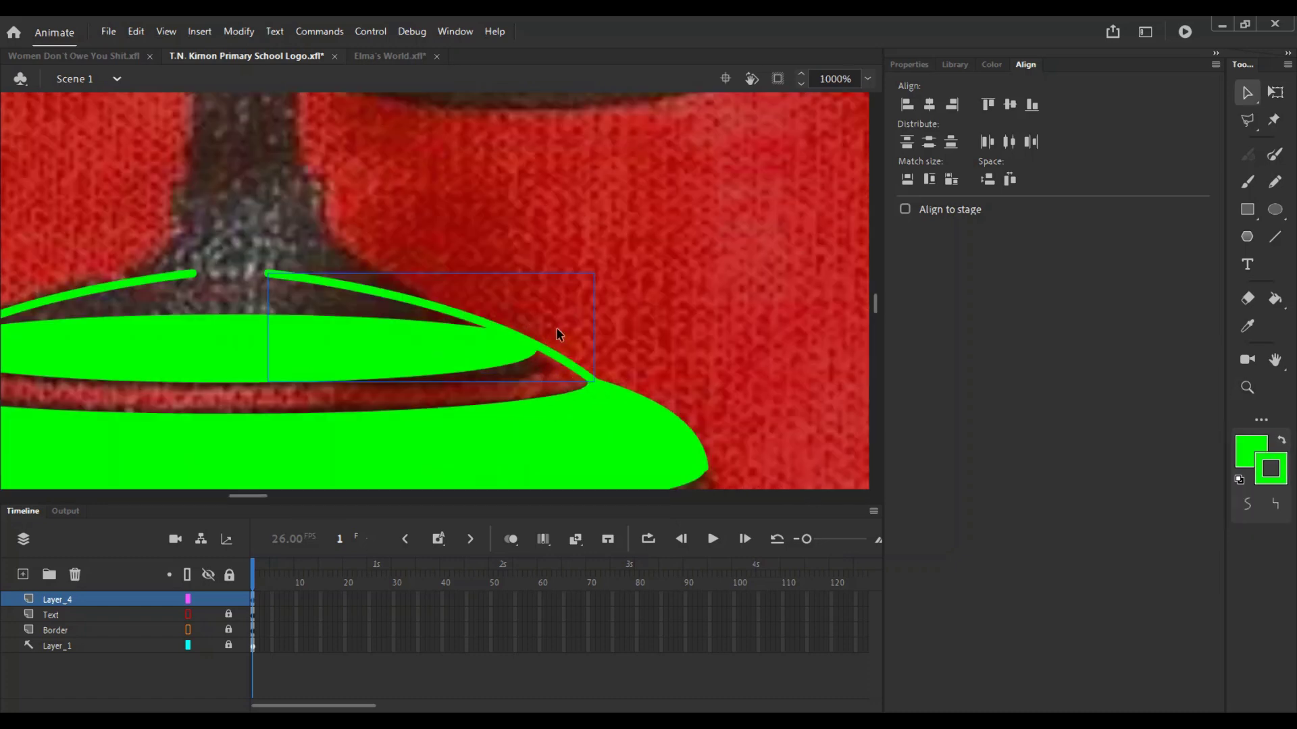
{"action": "left_click_drag", "start_coordinate": [591, 383], "coordinate": [594, 381]}
{"action": "key", "text": "ctrl+minus"}
{"action": "left_click_drag", "start_coordinate": [324, 351], "coordinate": [396, 401]}
Step: Combine the base, the upper oval and both shoulder curves into one drawing object and open it for editing
{"action": "key", "text": "ctrl+minus"}
{"action": "key", "text": "z"}
{"action": "key", "text": "v"}
{"action": "left_click_drag", "start_coordinate": [591, 297], "coordinate": [237, 416]}
{"action": "key", "text": "ctrl+g"}
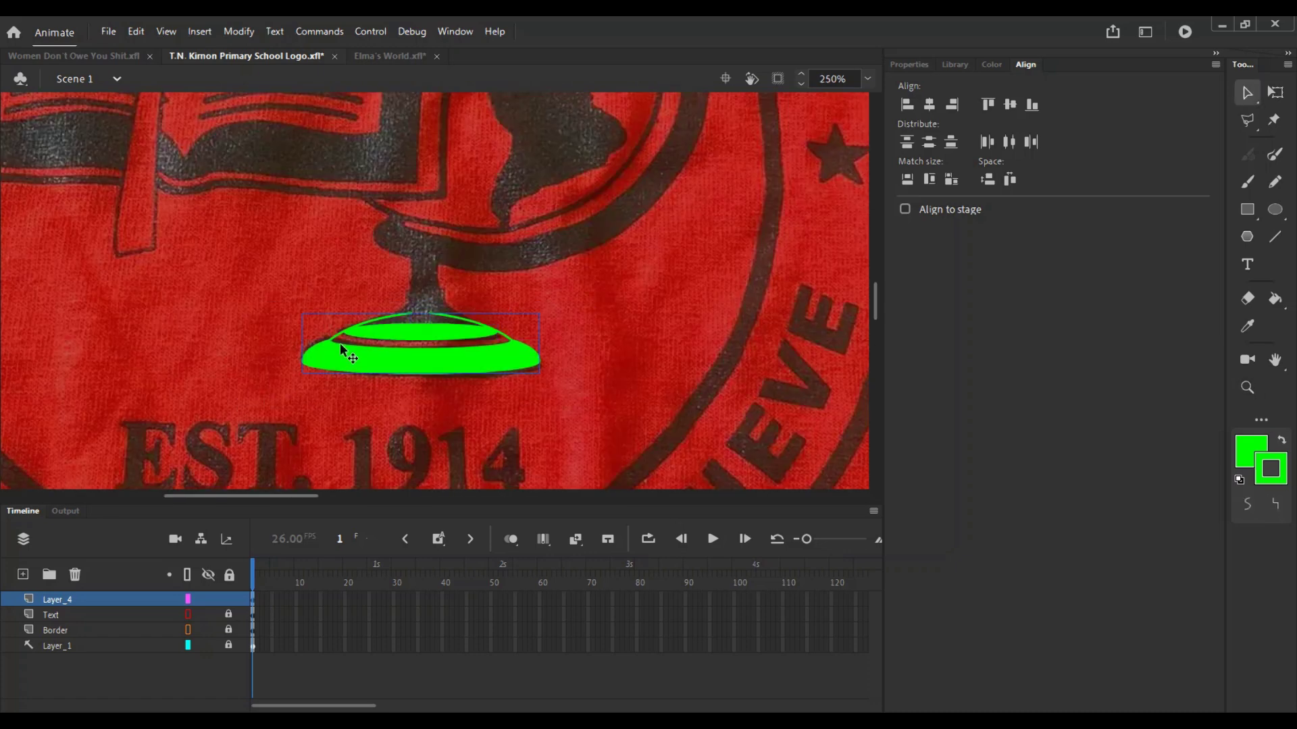
{"action": "key", "text": "z"}
{"action": "left_click", "coordinate": [349, 338]}
{"action": "left_click", "coordinate": [348, 337]}
{"action": "key", "text": "v"}
{"action": "key", "text": "v"}
{"action": "double_click", "coordinate": [375, 330]}
{"action": "left_click", "coordinate": [433, 302]}
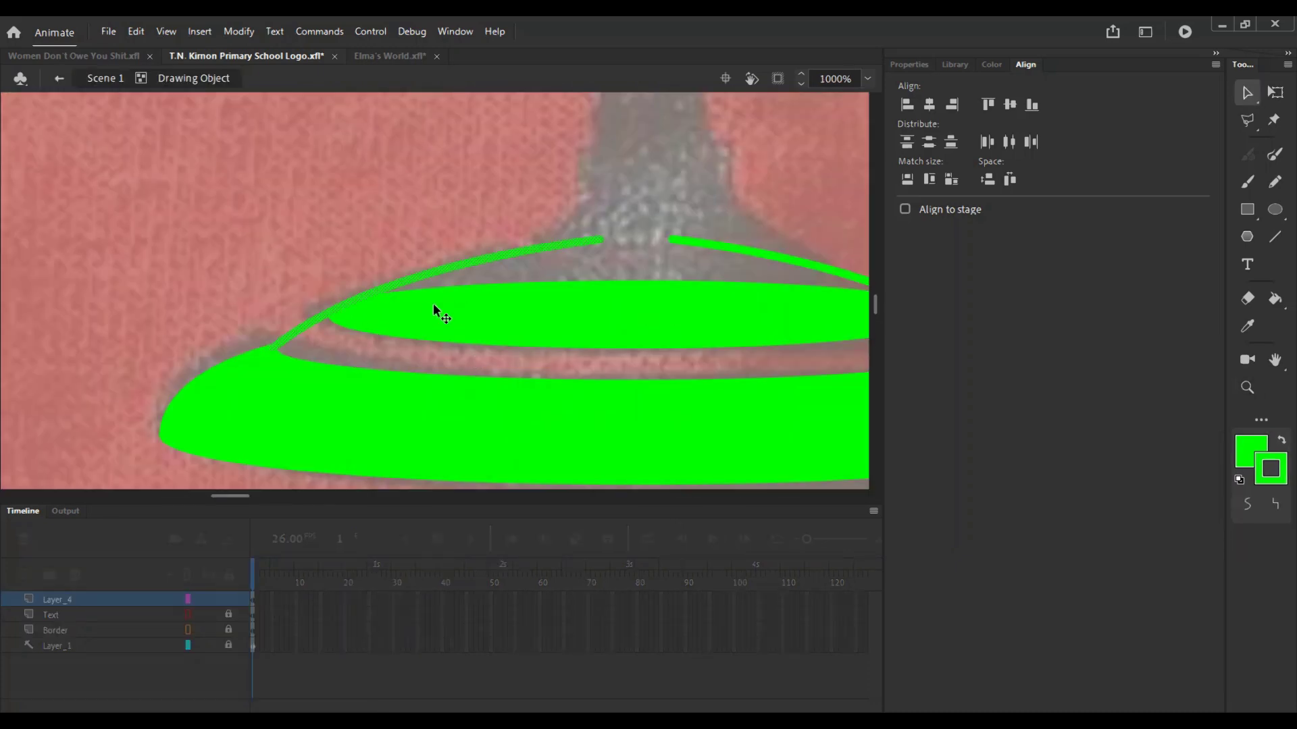
Step: Widen the upper oval slightly so both of its ends meet the shoulder curves
{"action": "left_click_drag", "start_coordinate": [764, 317], "coordinate": [626, 294]}
{"action": "key", "text": "q"}
{"action": "left_click_drag", "start_coordinate": [804, 290], "coordinate": [813, 290]}
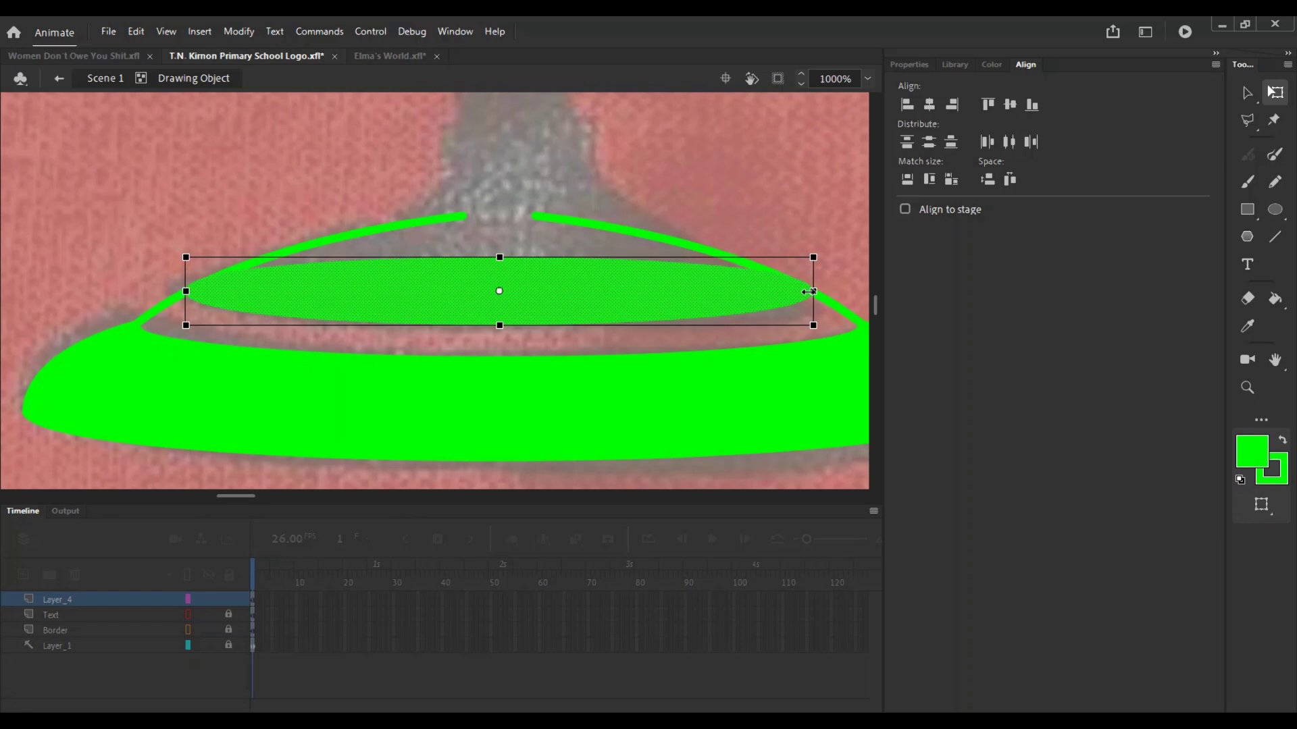
{"action": "key", "text": "Escape"}
{"action": "left_click", "coordinate": [525, 317]}
{"action": "left_click", "coordinate": [700, 234]}
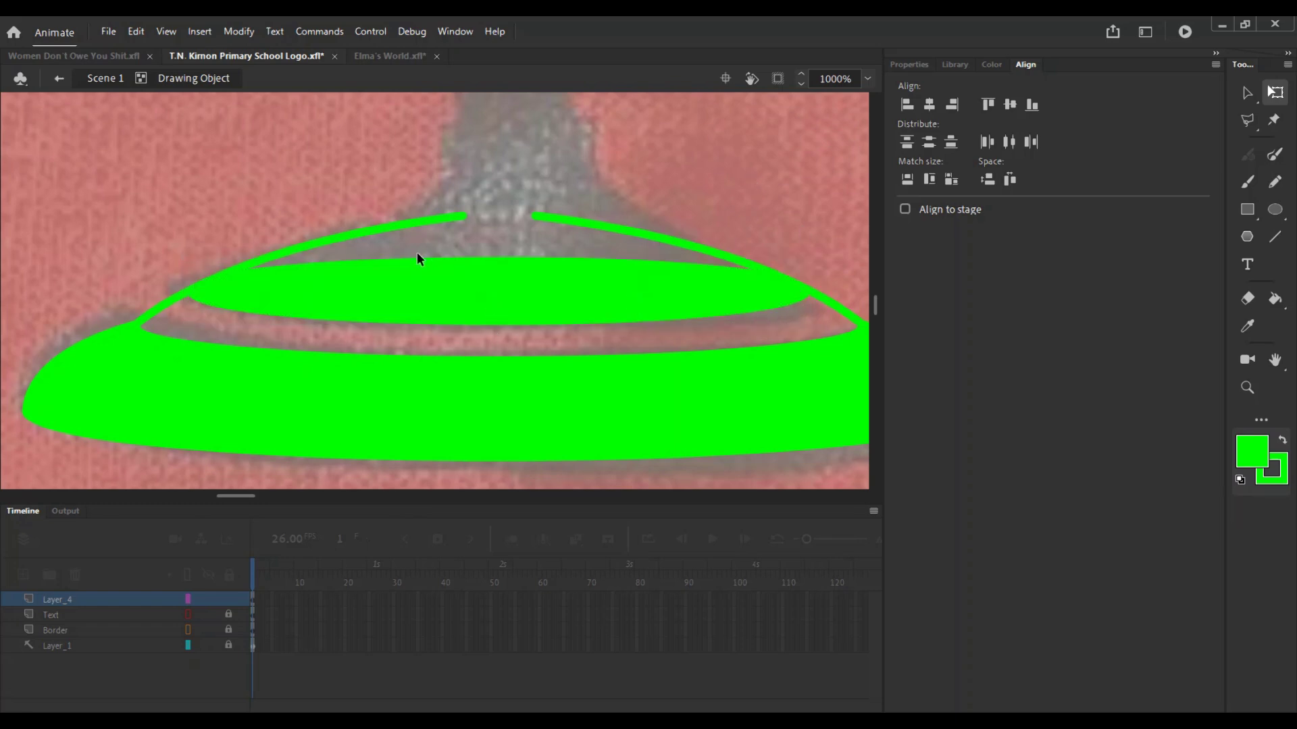
Step: Delete the shoulder curve segments between the upper oval and the base on both sides
{"action": "key", "text": "k"}
{"action": "left_click", "coordinate": [260, 335]}
{"action": "key", "text": "v"}
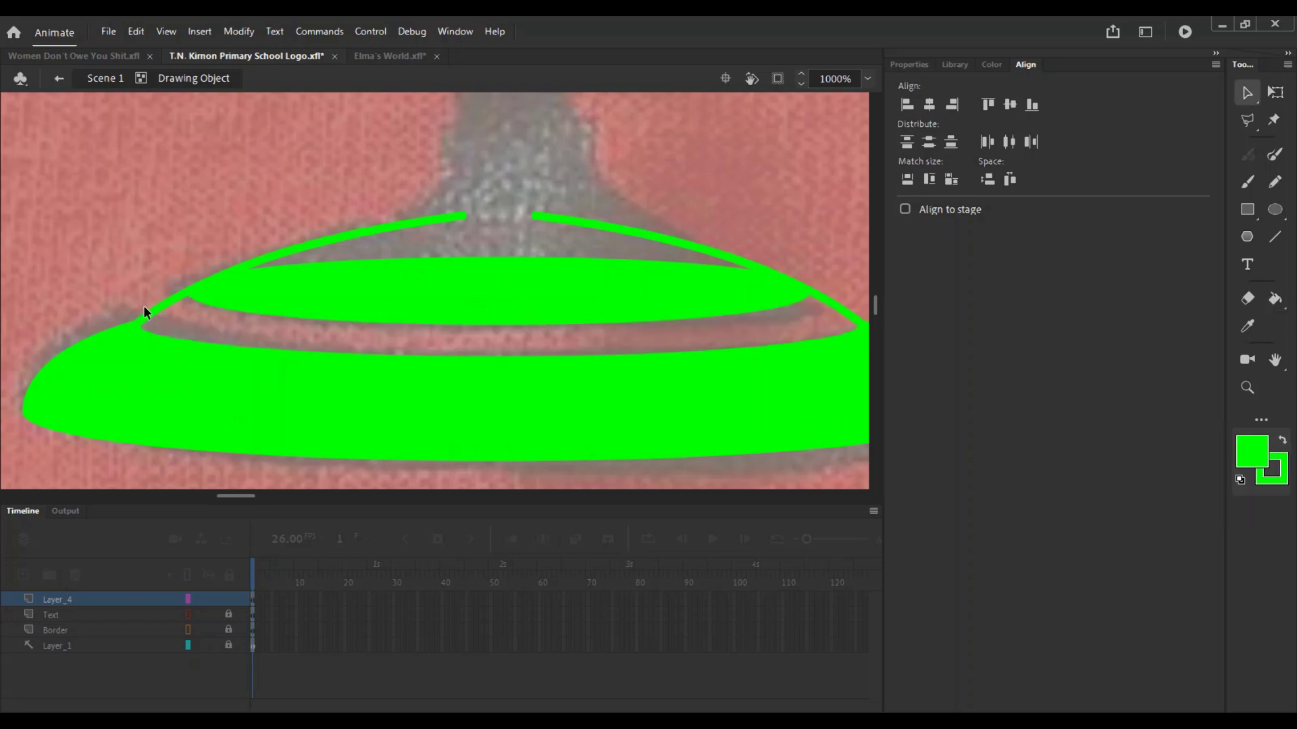
{"action": "left_click", "coordinate": [162, 308]}
{"action": "key", "text": "Delete"}
{"action": "left_click", "coordinate": [837, 309]}
{"action": "key", "text": "Delete"}
{"action": "key", "text": "z"}
{"action": "left_click", "coordinate": [550, 312], "text": "alt"}
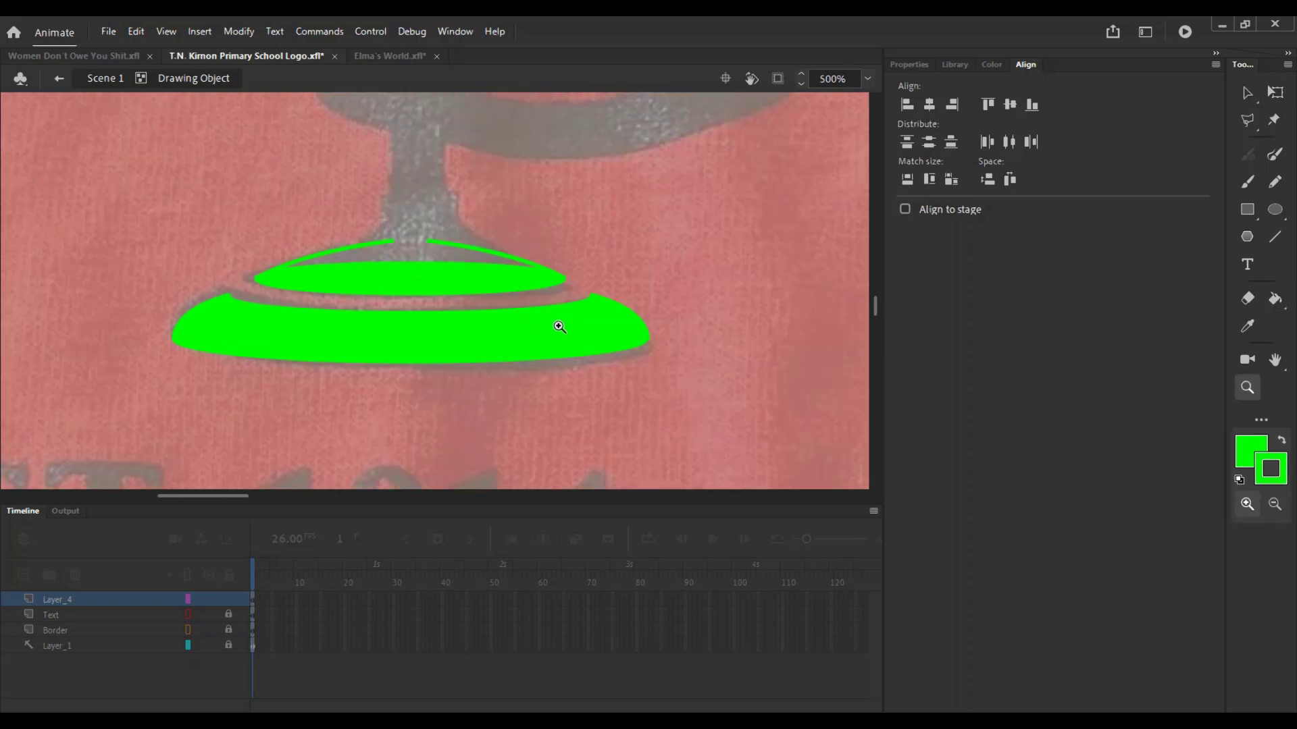
{"action": "left_click", "coordinate": [456, 263], "text": "alt"}
{"action": "key", "text": "v"}
{"action": "key", "text": "z"}
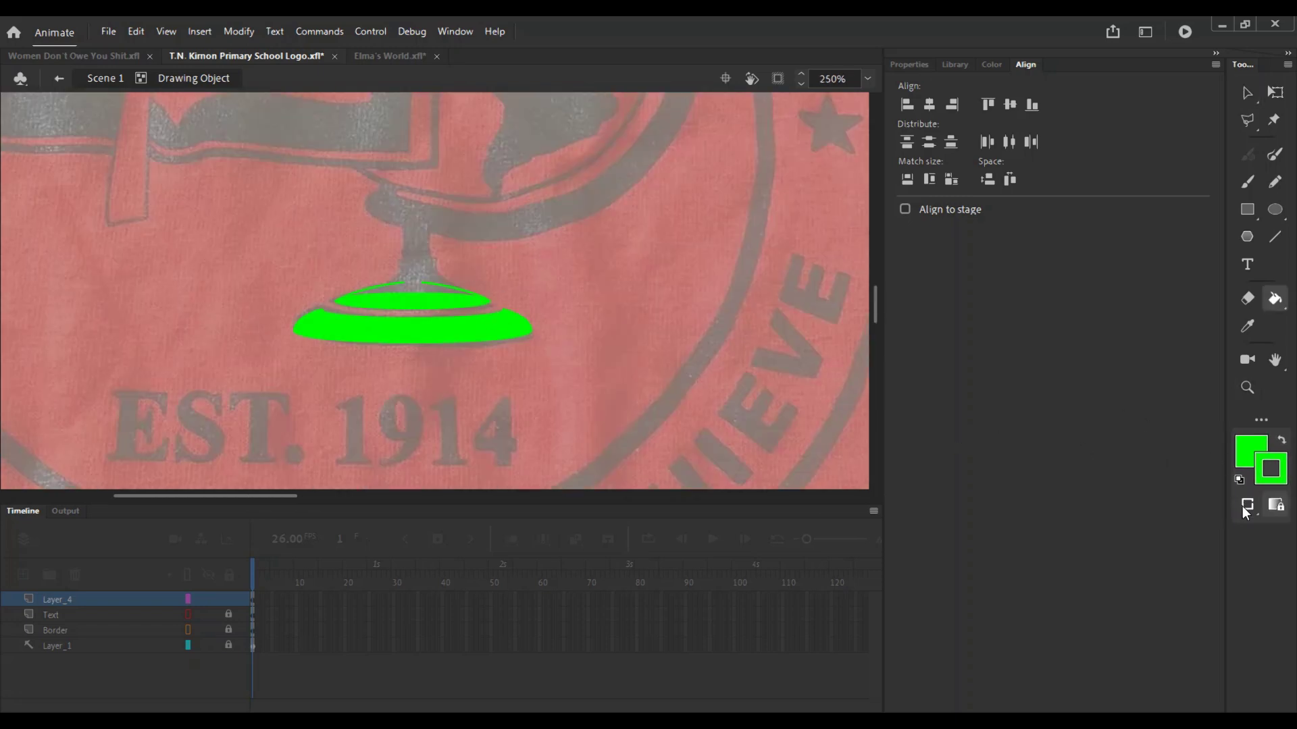
{"action": "left_click", "coordinate": [389, 278]}
{"action": "key", "text": "n"}
{"action": "left_click_drag", "start_coordinate": [489, 201], "coordinate": [486, 329]}
{"action": "key", "text": "z"}
{"action": "left_click", "coordinate": [470, 264]}
{"action": "key", "text": "v"}
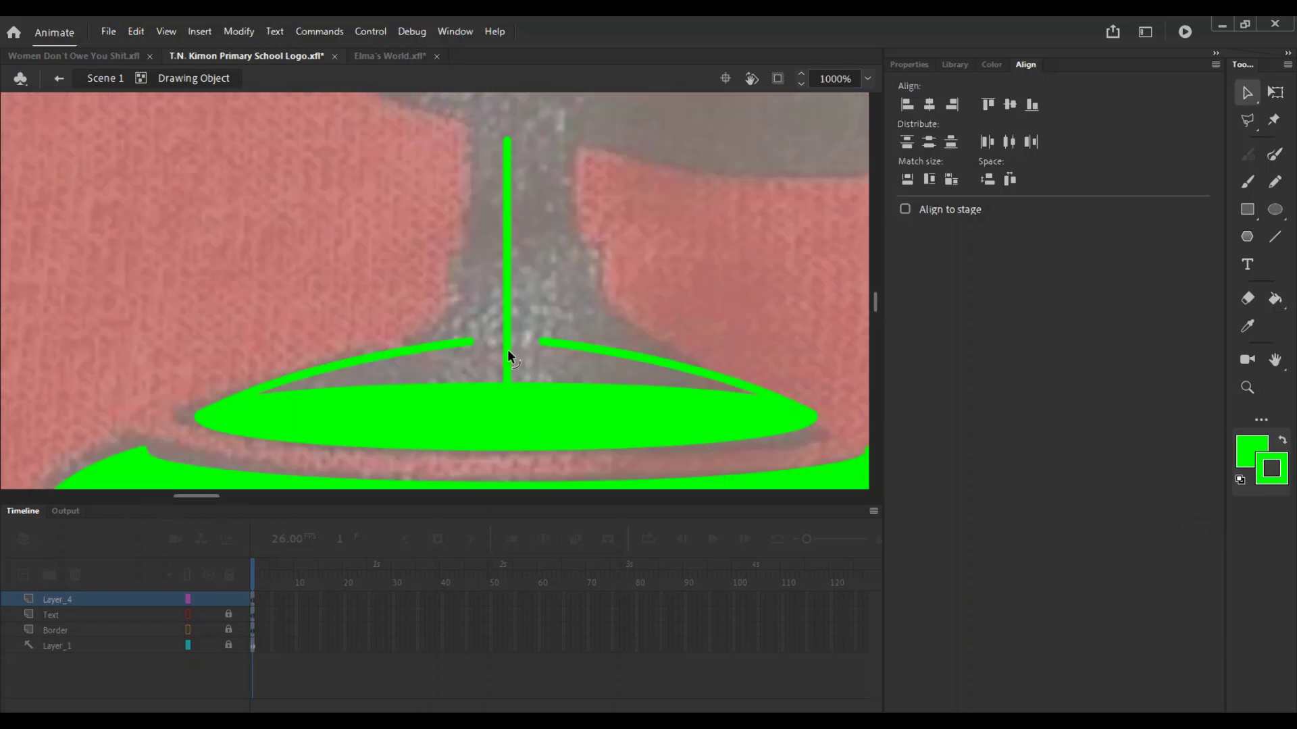
{"action": "left_click", "coordinate": [509, 354]}
{"action": "key", "text": "Delete"}
Step: Back in the main scene, trace the stem's left edge with a line, bend it inward and join its lower end to the shoulder curve
{"action": "double_click", "coordinate": [440, 305]}
{"action": "scroll", "coordinate": [453, 325], "scroll_direction": "up", "scroll_amount": 1}
{"action": "key", "text": "n"}
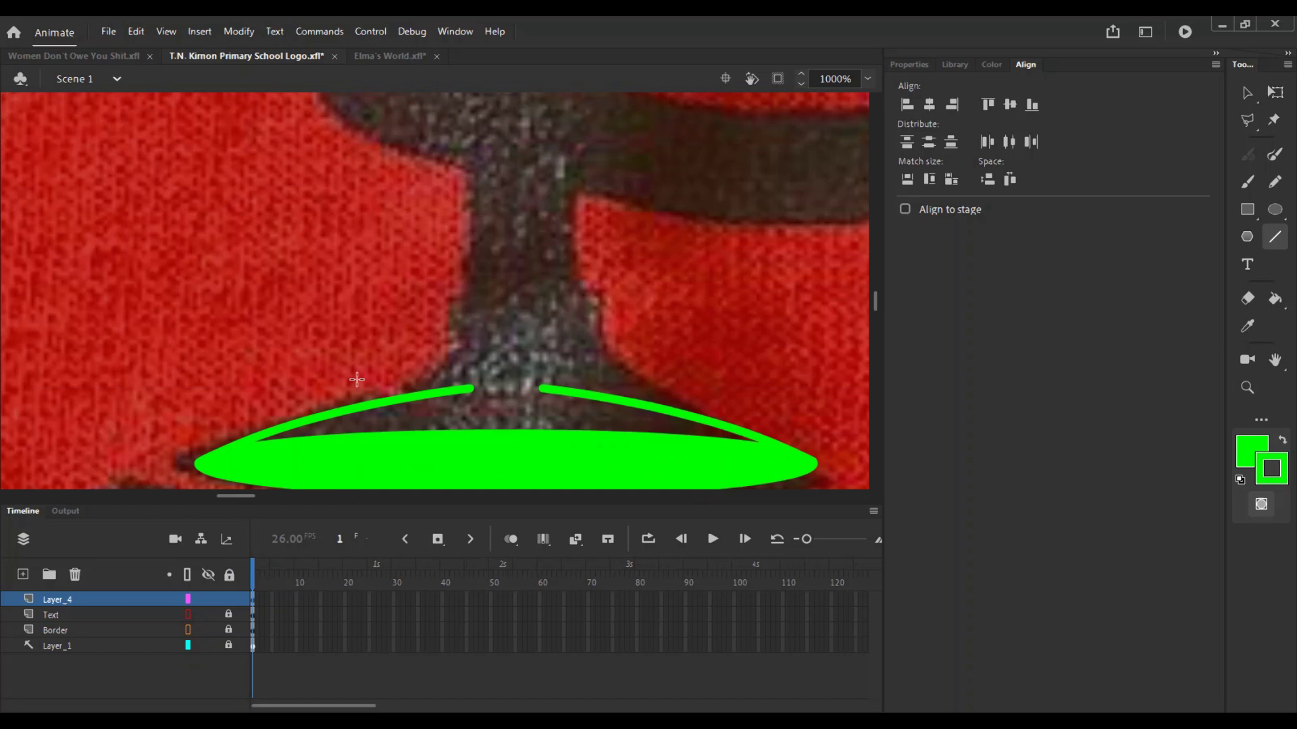
{"action": "mouse_move", "coordinate": [381, 400]}
{"action": "left_mouse_down"}
{"action": "mouse_move", "coordinate": [529, 246]}
{"action": "mouse_move", "coordinate": [467, 177]}
{"action": "left_mouse_up"}
{"action": "key", "text": "v"}
{"action": "left_click_drag", "start_coordinate": [421, 298], "coordinate": [464, 308]}
{"action": "left_click", "coordinate": [384, 403]}
{"action": "left_click", "coordinate": [388, 375]}
{"action": "left_click_drag", "start_coordinate": [384, 401], "coordinate": [373, 398]}
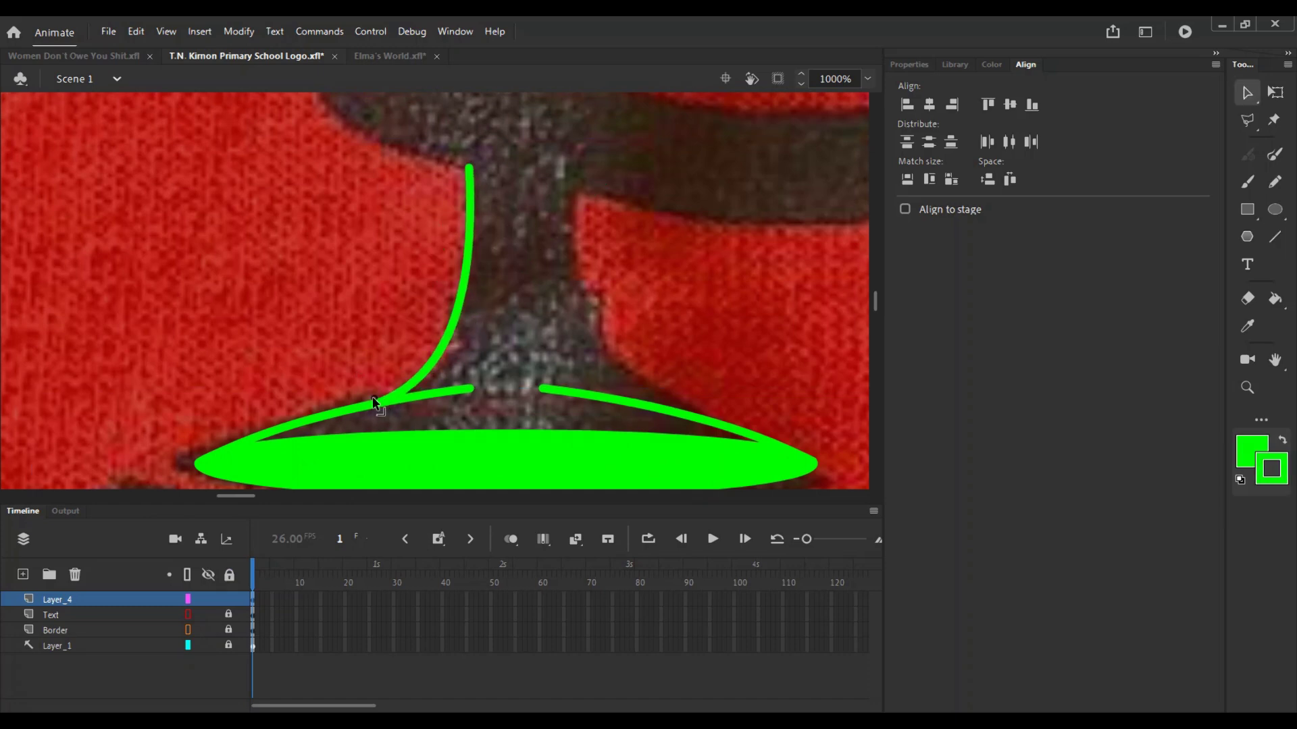
Step: Duplicate the left stem curve, flip it horizontally and move it to meet the right shoulder curve
{"action": "key", "text": "ctrl+space"}
{"action": "left_click", "coordinate": [433, 326], "text": "ctrl+alt"}
{"action": "key", "text": "ctrl+space"}
{"action": "left_click", "coordinate": [475, 230], "text": "ctrl+alt"}
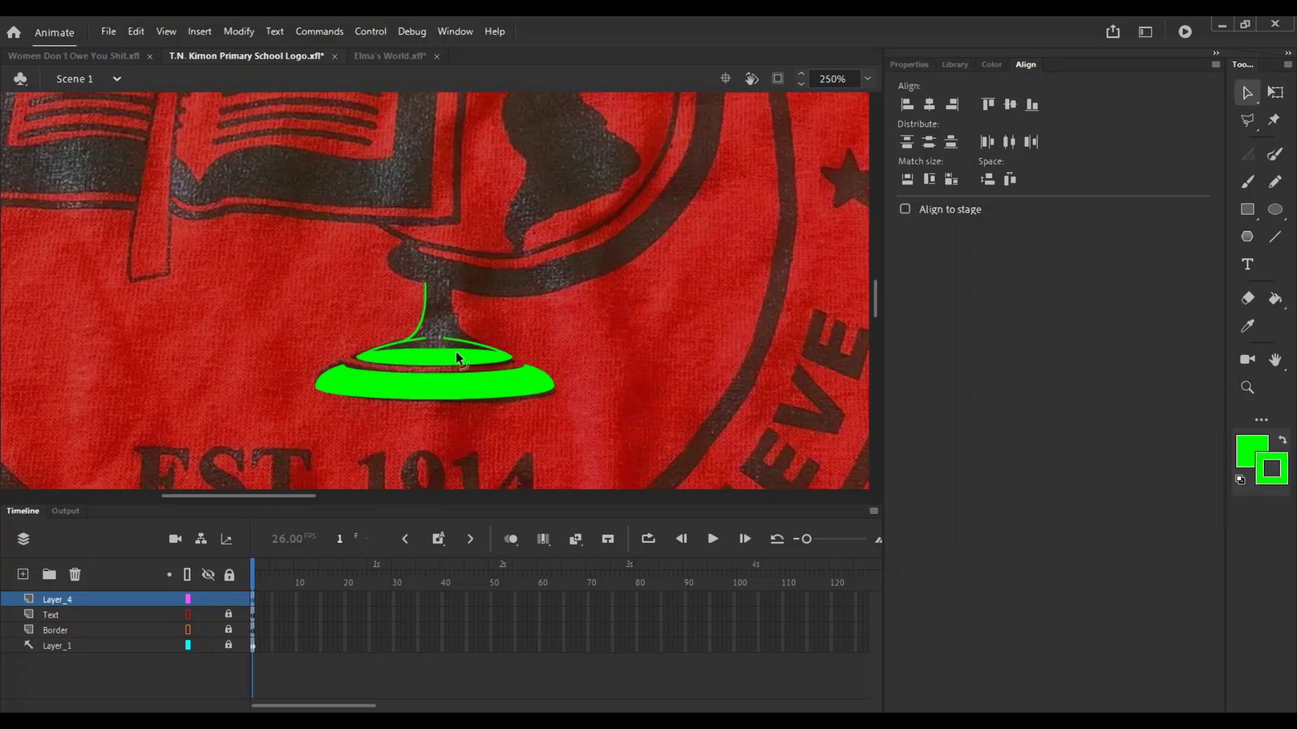
{"action": "key", "text": "ctrl+space"}
{"action": "left_click", "coordinate": [432, 333]}
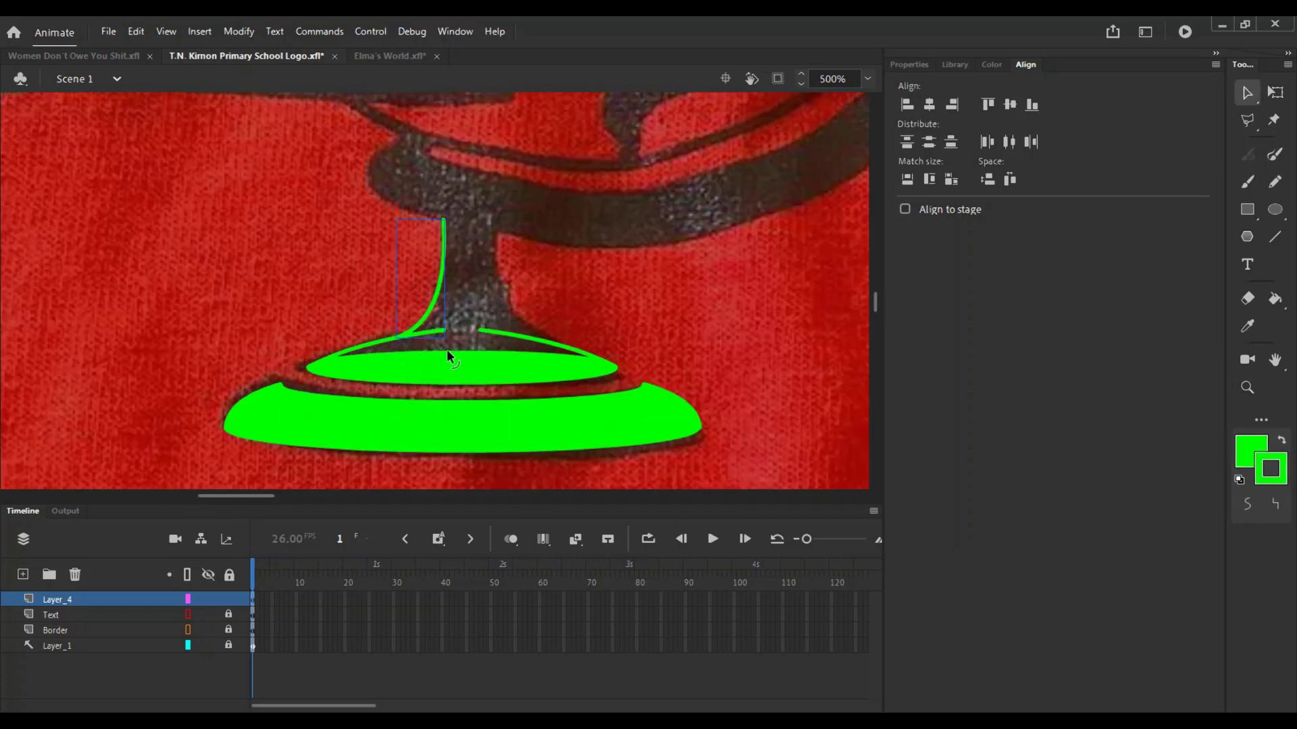
{"action": "left_click_drag", "start_coordinate": [755, 457], "coordinate": [316, 314]}
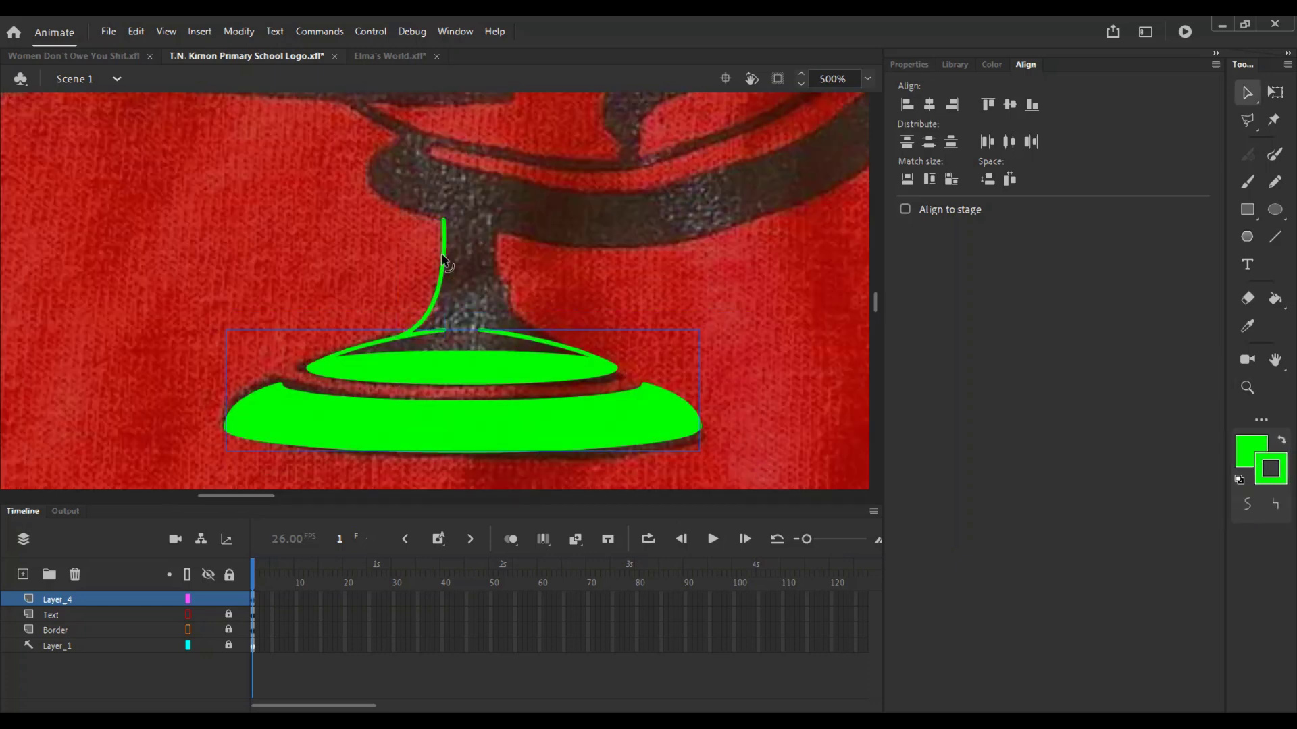
{"action": "left_click", "coordinate": [440, 276]}
{"action": "left_click_drag", "start_coordinate": [441, 276], "coordinate": [530, 269]}
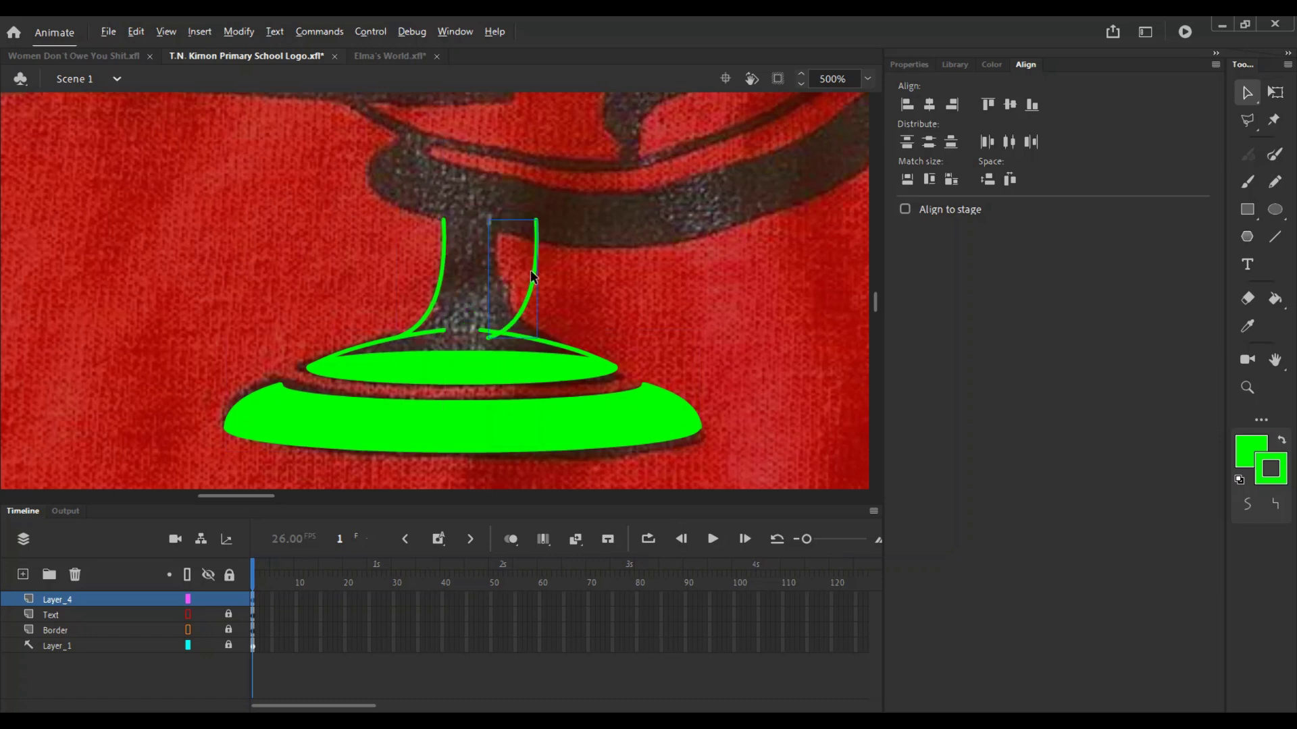
{"action": "key", "text": "ctrl+shift+h"}
{"action": "key", "text": "Left"}
{"action": "key", "text": "Left"}
{"action": "key", "text": "Left"}
{"action": "key", "text": "Left"}
{"action": "key", "text": "Left"}
{"action": "key", "text": "Left"}
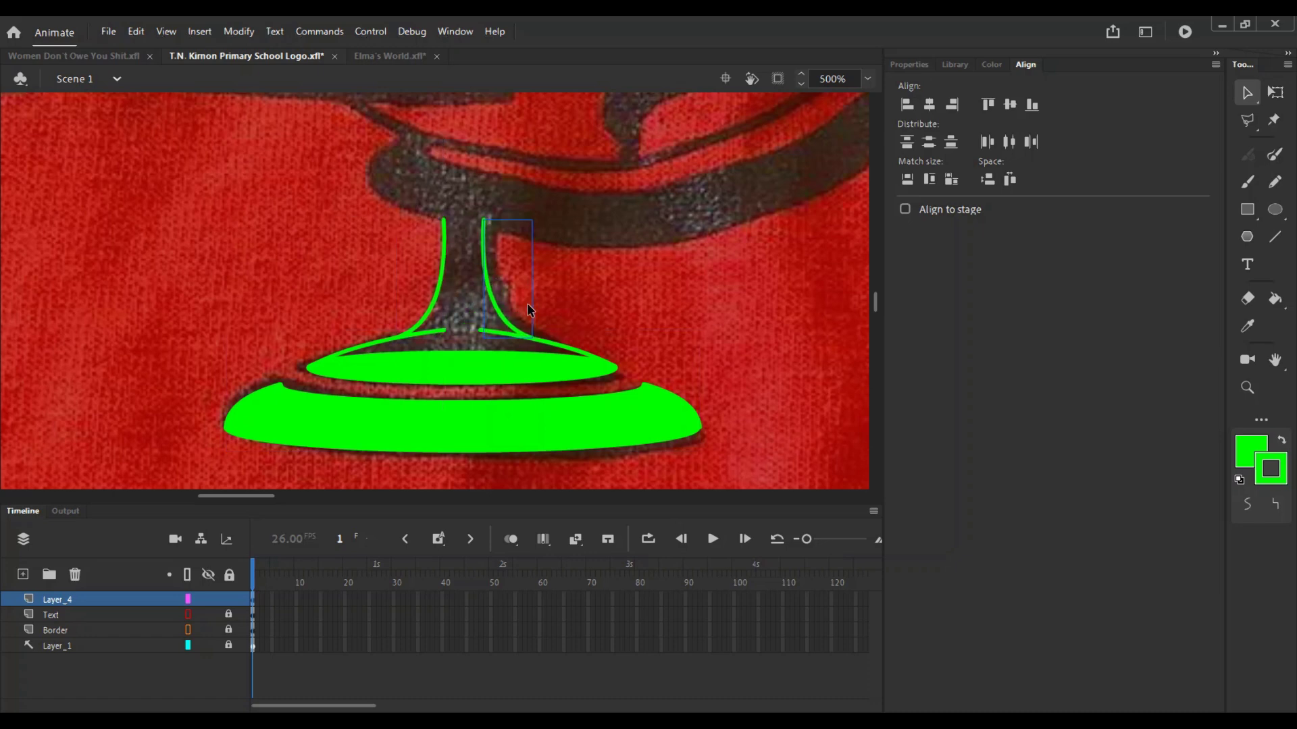
Step: Group the two stem curves and close the top of the stem with a short horizontal line
{"action": "left_click", "coordinate": [442, 262], "text": "shift"}
{"action": "key", "text": "ctrl+g"}
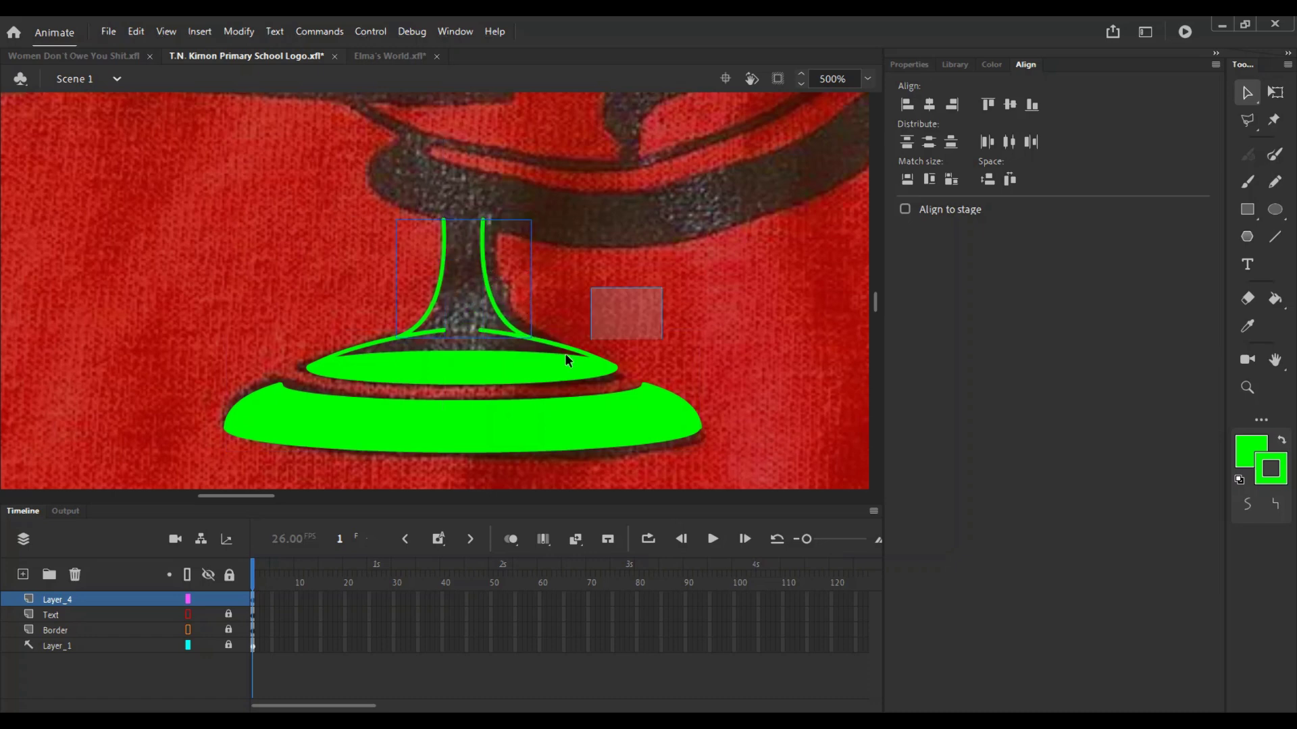
{"action": "left_click", "coordinate": [564, 354], "text": "shift"}
{"action": "left_click", "coordinate": [496, 289]}
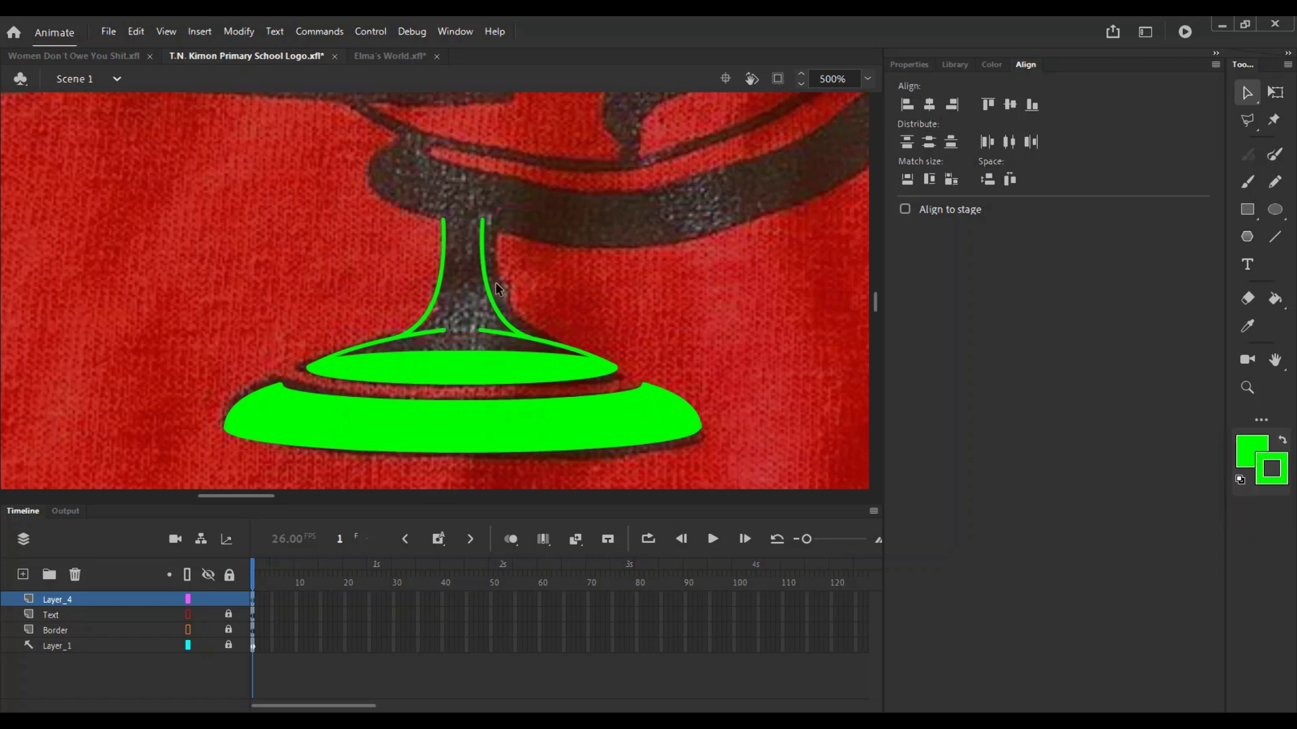
{"action": "key", "text": "z"}
{"action": "left_click", "coordinate": [448, 213]}
{"action": "key", "text": "n"}
{"action": "left_click_drag", "start_coordinate": [427, 304], "coordinate": [506, 304]}
{"action": "key", "text": "z"}
{"action": "left_click", "coordinate": [451, 315], "text": "alt"}
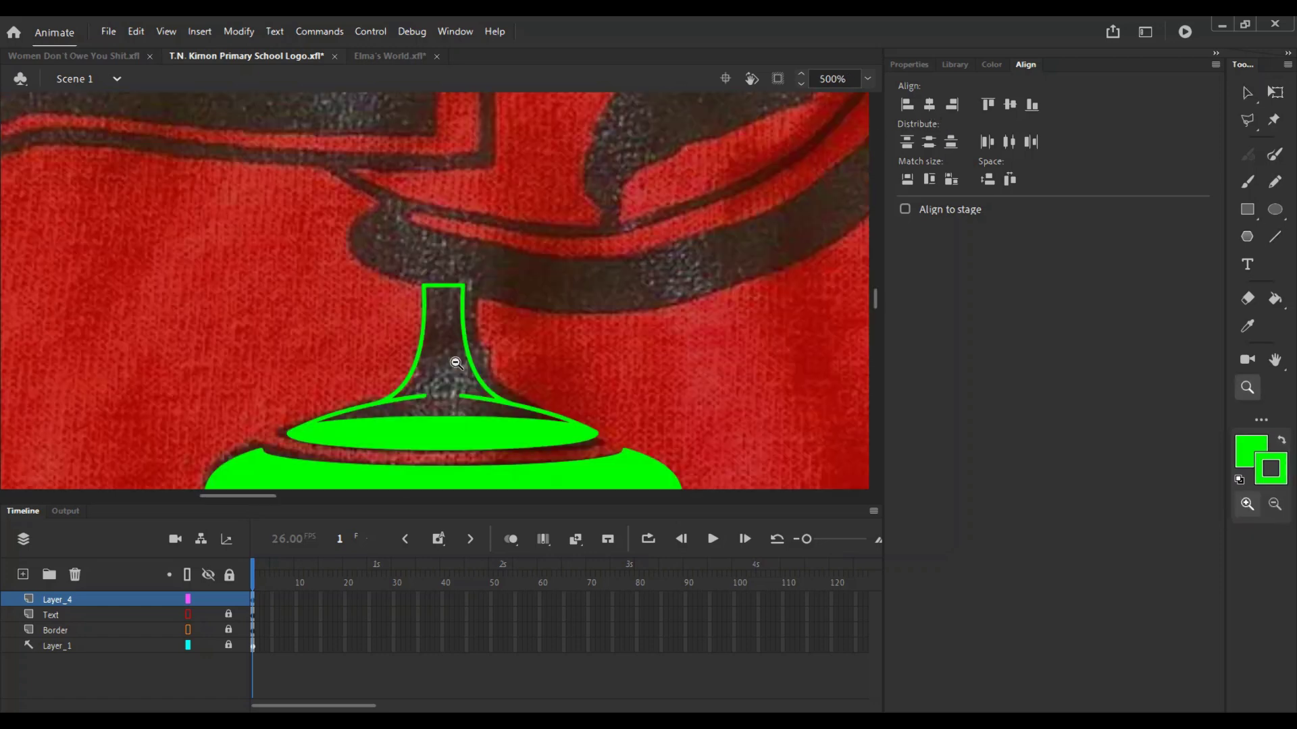
Step: Break all parts of the stand apart and fill the stem and shoulder area with green
{"action": "left_click", "coordinate": [456, 362], "text": "alt"}
{"action": "key", "text": "v"}
{"action": "left_click_drag", "start_coordinate": [337, 200], "coordinate": [571, 402]}
{"action": "key", "text": "z"}
{"action": "left_click", "coordinate": [404, 314]}
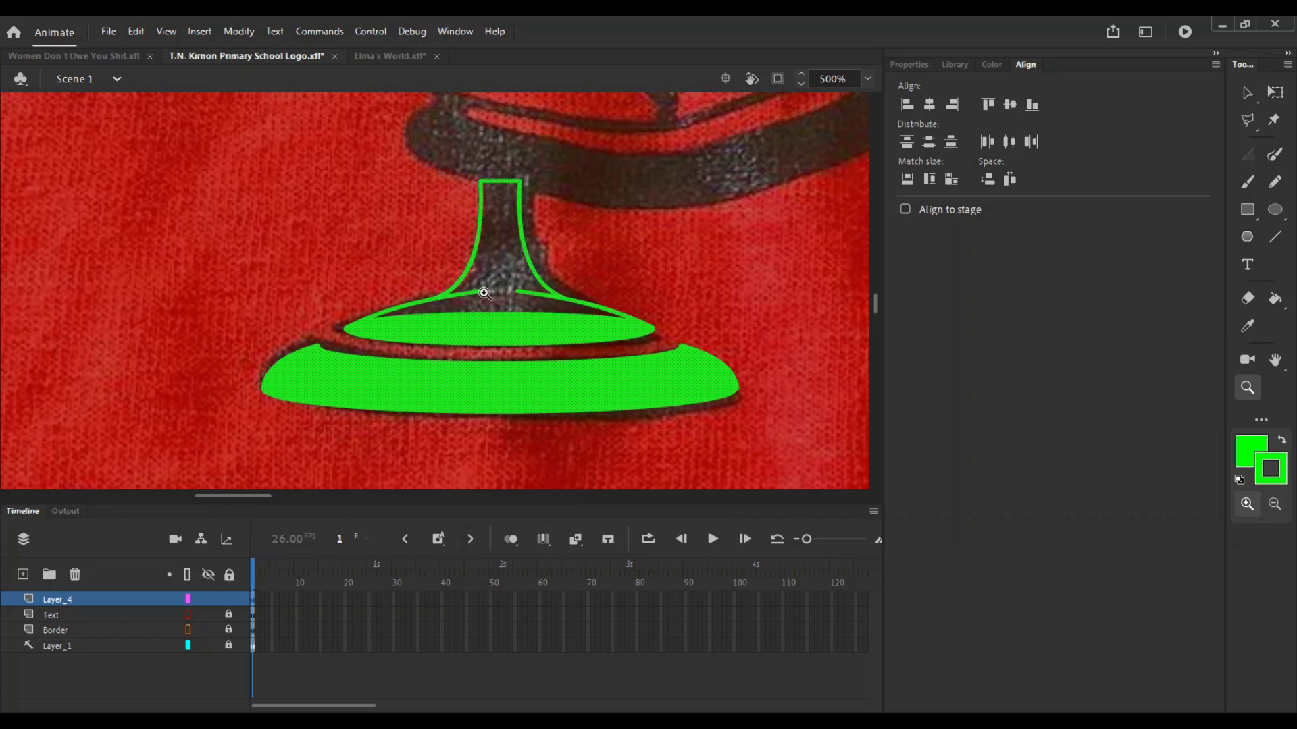
{"action": "key", "text": "k"}
{"action": "left_click", "coordinate": [506, 289]}
{"action": "key", "text": "v"}
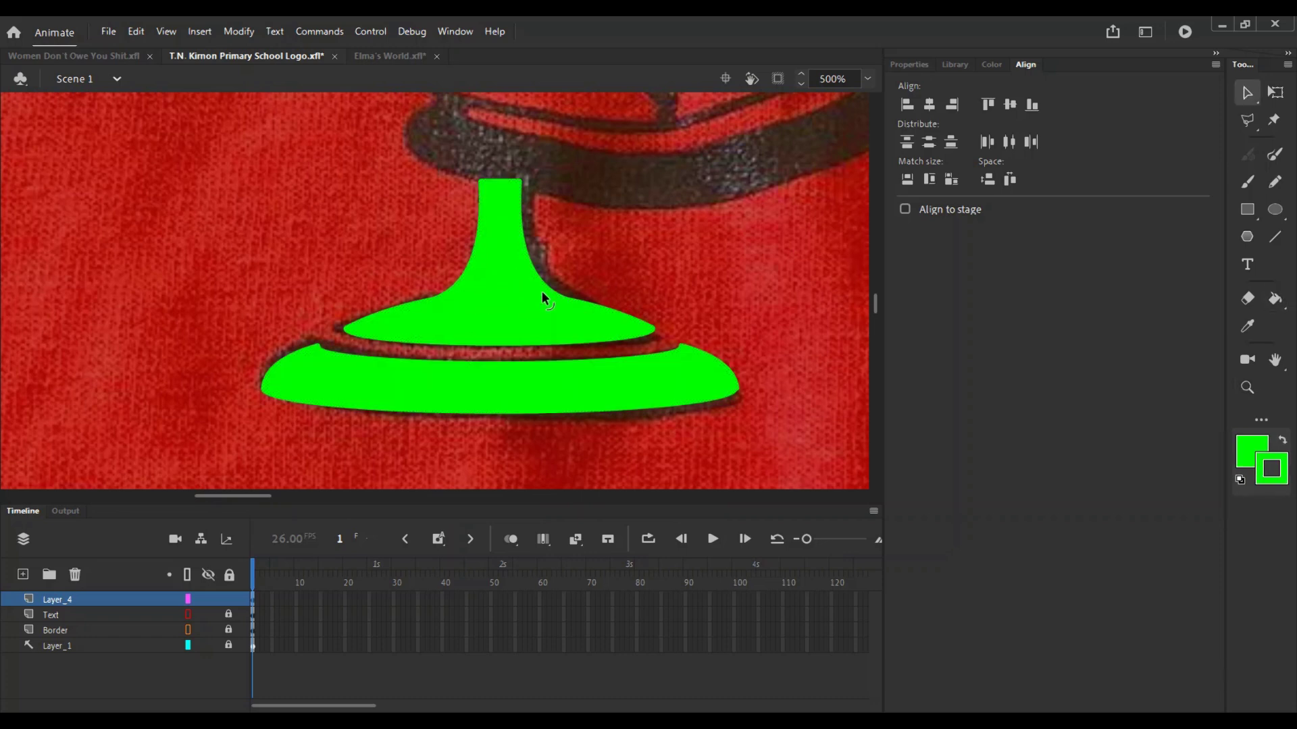
Step: Move the whole green stand off the photo to the artwork, placing it below the globe and above EST. 1914
{"action": "key", "text": "z"}
{"action": "left_click", "coordinate": [586, 271], "text": "alt"}
{"action": "left_click", "coordinate": [573, 271], "text": "alt"}
{"action": "key", "text": "v"}
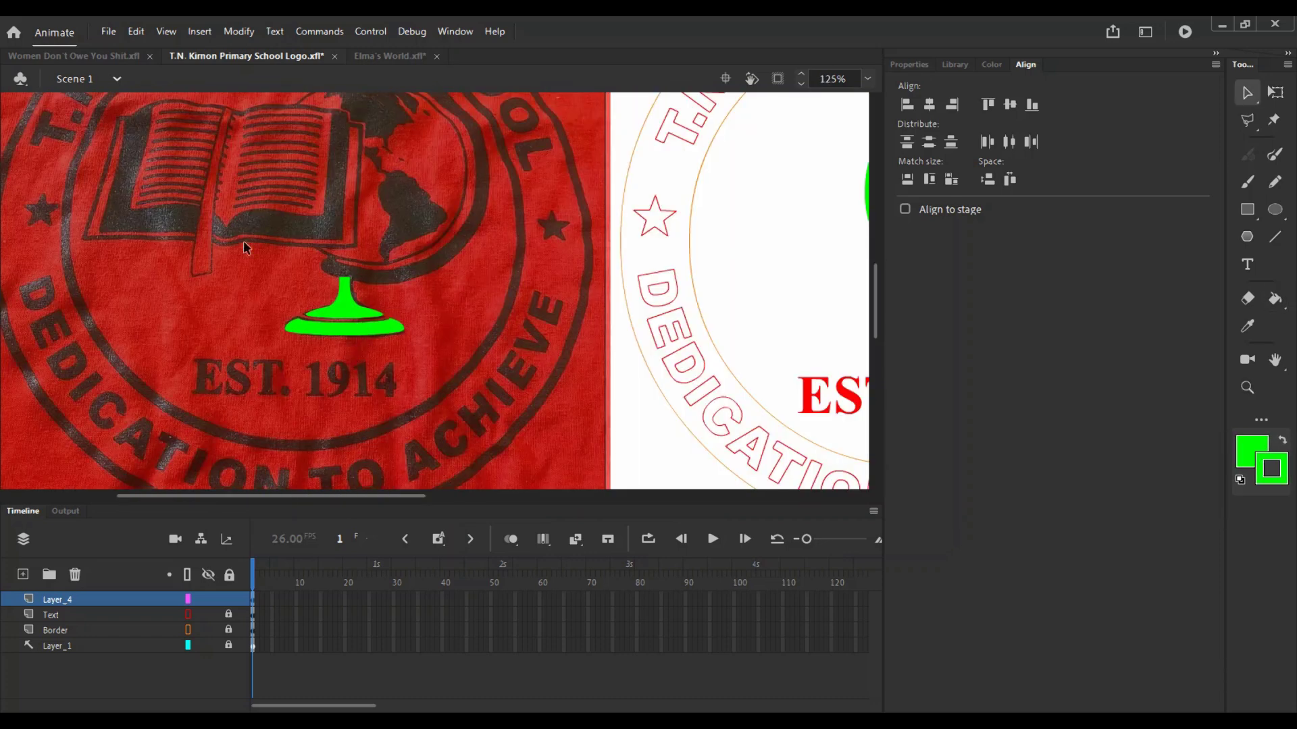
{"action": "left_click_drag", "start_coordinate": [231, 234], "coordinate": [453, 391]}
{"action": "left_click_drag", "start_coordinate": [657, 324], "coordinate": [443, 323]}
{"action": "left_click_drag", "start_coordinate": [124, 301], "coordinate": [717, 337]}
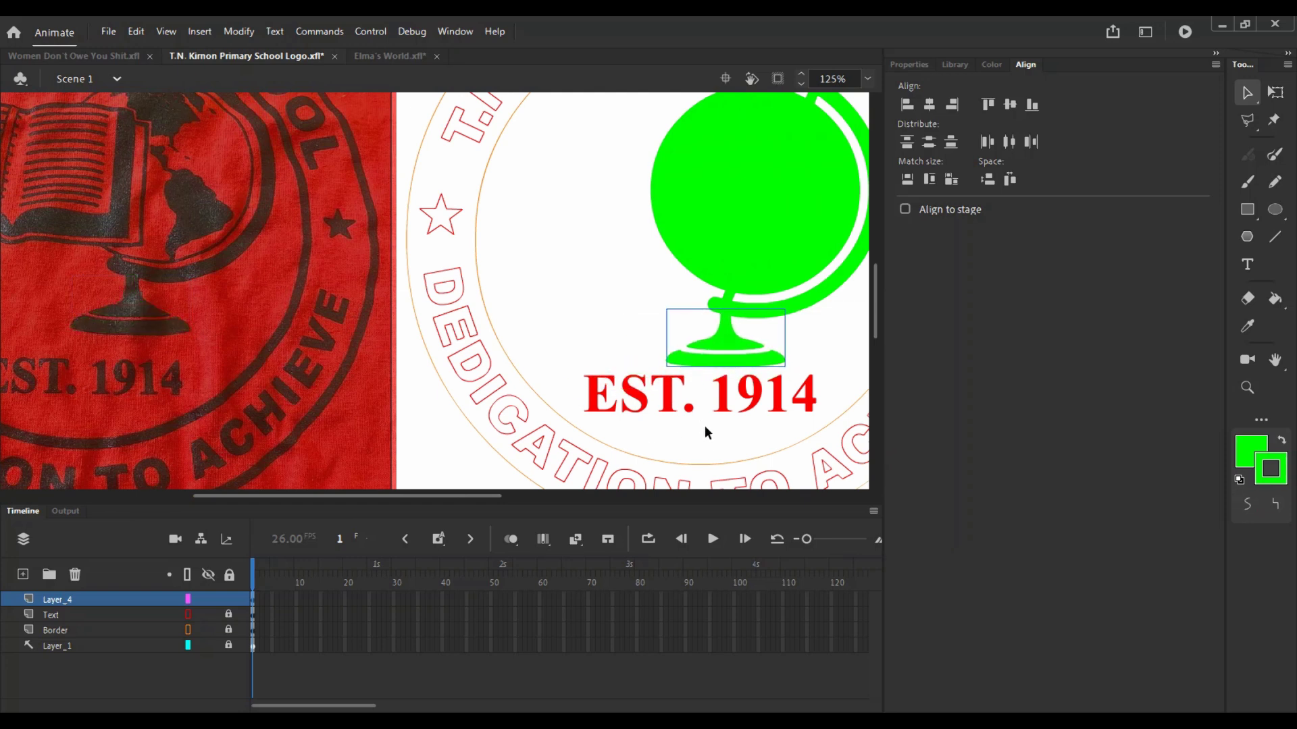
Step: Nudge the stand up and to the right so its stem sits under the globe's curved arm
{"action": "key", "text": "Up"}
{"action": "key", "text": "Up"}
{"action": "key", "text": "Up"}
{"action": "key", "text": "Up"}
{"action": "key", "text": "Right"}
{"action": "key", "text": "Right"}
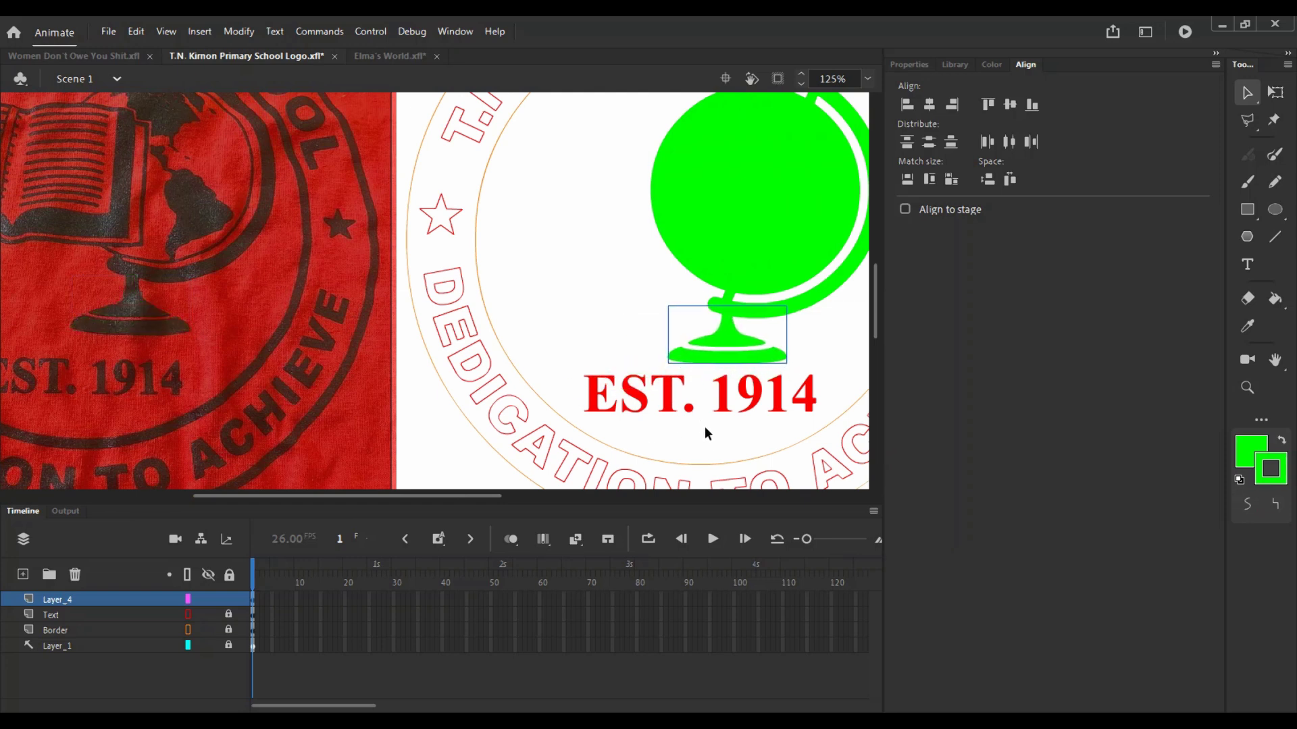
{"action": "key", "text": "Right"}
{"action": "key", "text": "Right"}
{"action": "key", "text": "Right"}
{"action": "key", "text": "Right"}
{"action": "key", "text": "Right"}
{"action": "key", "text": "Right"}
{"action": "key", "text": "Right"}
{"action": "key", "text": "Right"}
{"action": "key", "text": "Right"}
{"action": "key", "text": "Right"}
{"action": "key", "text": "Right"}
{"action": "key", "text": "Right"}
{"action": "key", "text": "Right"}
{"action": "key", "text": "Right"}
{"action": "key", "text": "Right"}
{"action": "key", "text": "Right"}
{"action": "key", "text": "Right"}
{"action": "key", "text": "Right"}
{"action": "key", "text": "Up"}
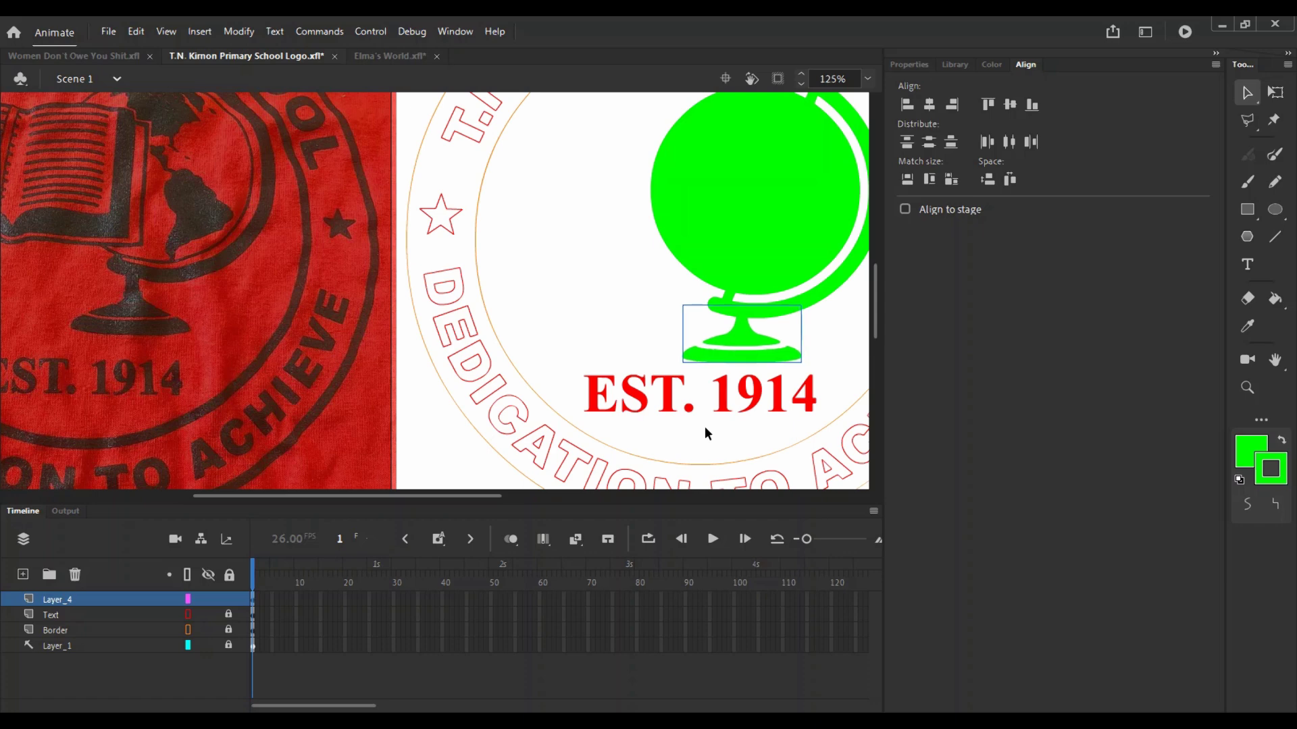
Step: Nudge the stand slightly to the right and down so it lines up beneath the globe's curved arm
{"action": "key", "text": "Right"}
{"action": "key", "text": "Right"}
{"action": "key", "text": "Right"}
{"action": "key", "text": "Right"}
{"action": "key", "text": "Right"}
{"action": "key", "text": "Right"}
{"action": "key", "text": "Down"}
{"action": "key", "text": "Down"}
{"action": "key", "text": "Down"}
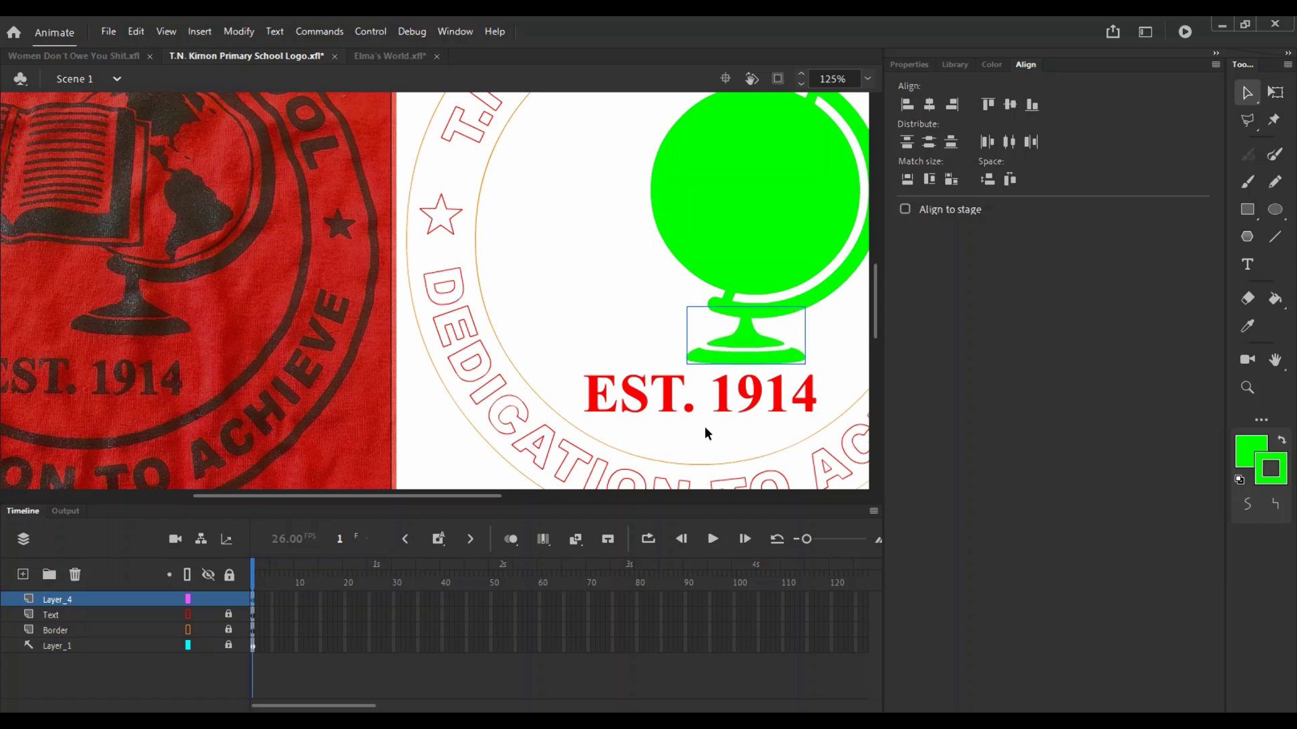
Step: Select the globe, curved arm and stand together and scale them down slightly
{"action": "key", "text": "ctrl+minus"}
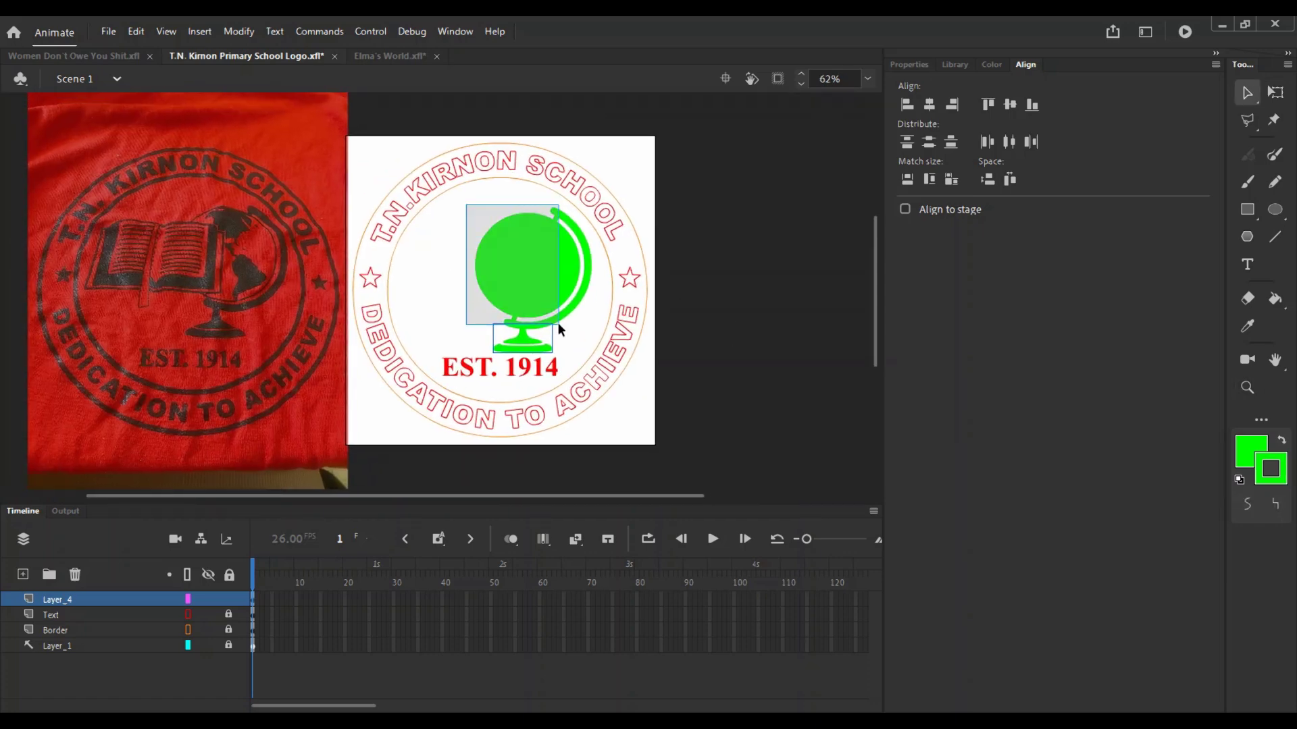
{"action": "left_click_drag", "start_coordinate": [558, 322], "coordinate": [573, 342]}
{"action": "key", "text": "q"}
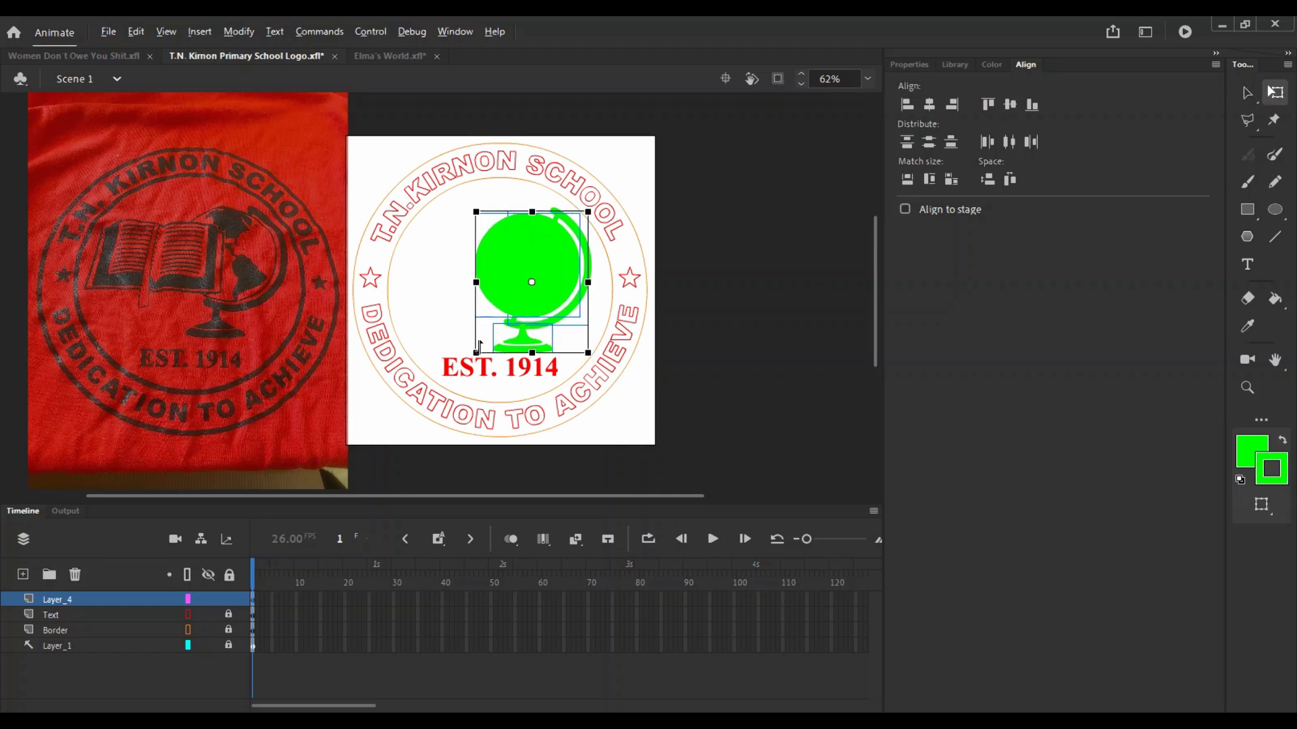
{"action": "left_click_drag", "start_coordinate": [477, 352], "coordinate": [478, 350]}
Step: Nudge the whole globe and stand up and to the right inside the inner ring
{"action": "key", "text": "Up"}
{"action": "key", "text": "Up"}
{"action": "key", "text": "Up"}
{"action": "key", "text": "Up"}
{"action": "key", "text": "Up"}
{"action": "key", "text": "Up"}
{"action": "key", "text": "Up"}
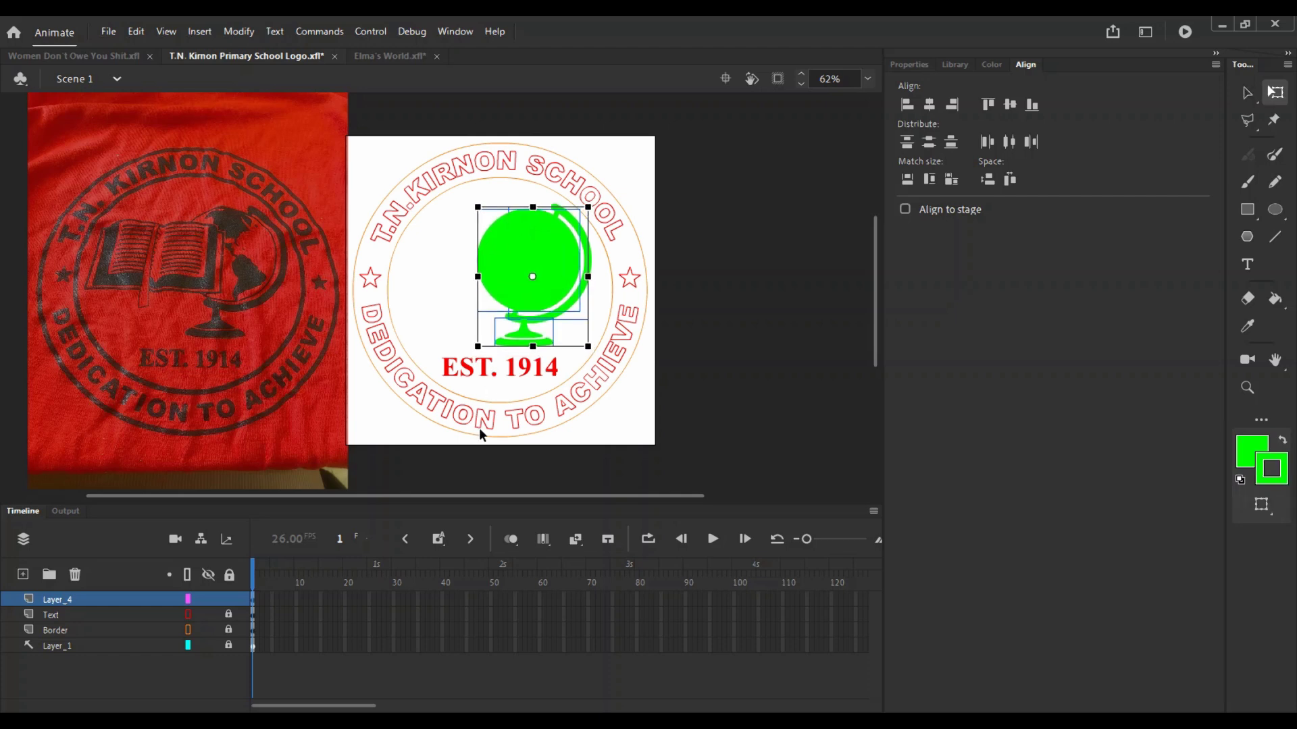
{"action": "key", "text": "Right"}
{"action": "key", "text": "Right"}
{"action": "key", "text": "Right"}
{"action": "key", "text": "Right"}
{"action": "key", "text": "Right"}
{"action": "key", "text": "Right"}
{"action": "key", "text": "Right"}
{"action": "key", "text": "Right"}
{"action": "key", "text": "Right"}
Step: Scale the EST. 1914 text down slightly so there is more space below the stand
{"action": "key", "text": "z"}
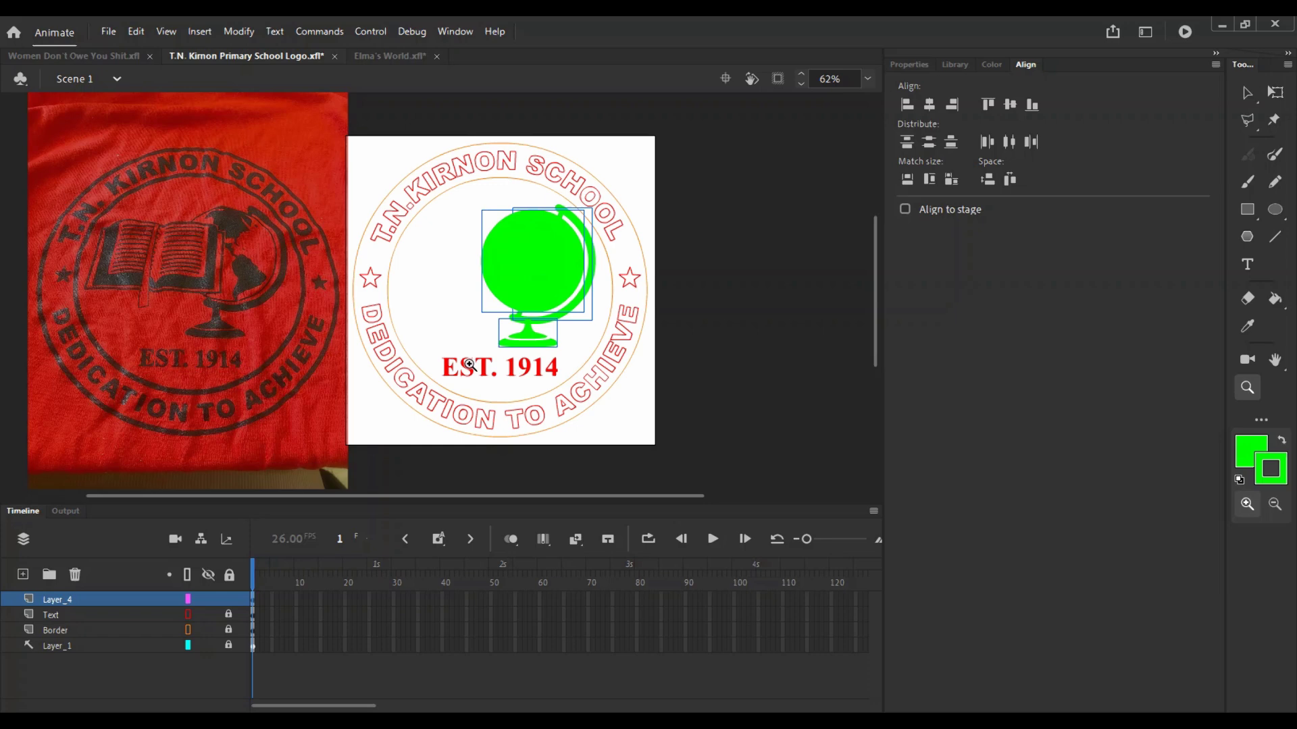
{"action": "left_click", "coordinate": [469, 365]}
{"action": "key", "text": "v"}
{"action": "left_click_drag", "start_coordinate": [349, 327], "coordinate": [544, 286]}
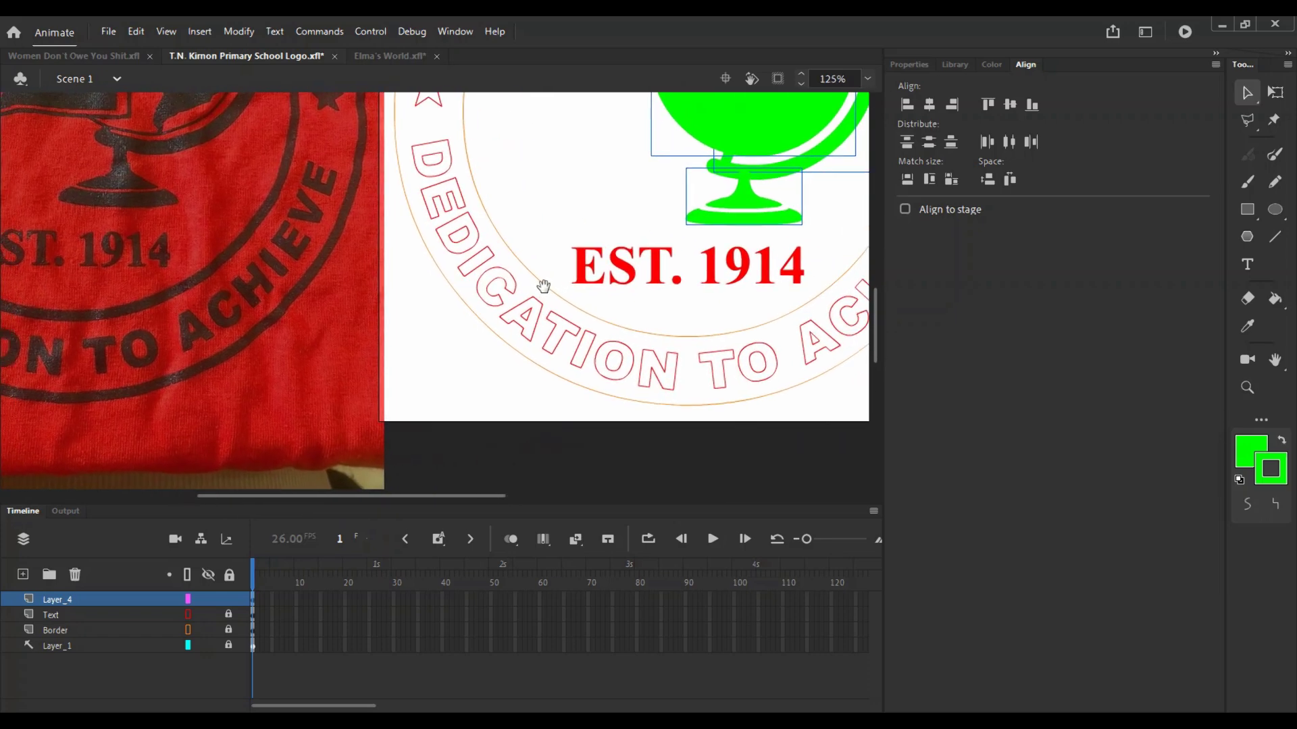
{"action": "left_click", "coordinate": [738, 274]}
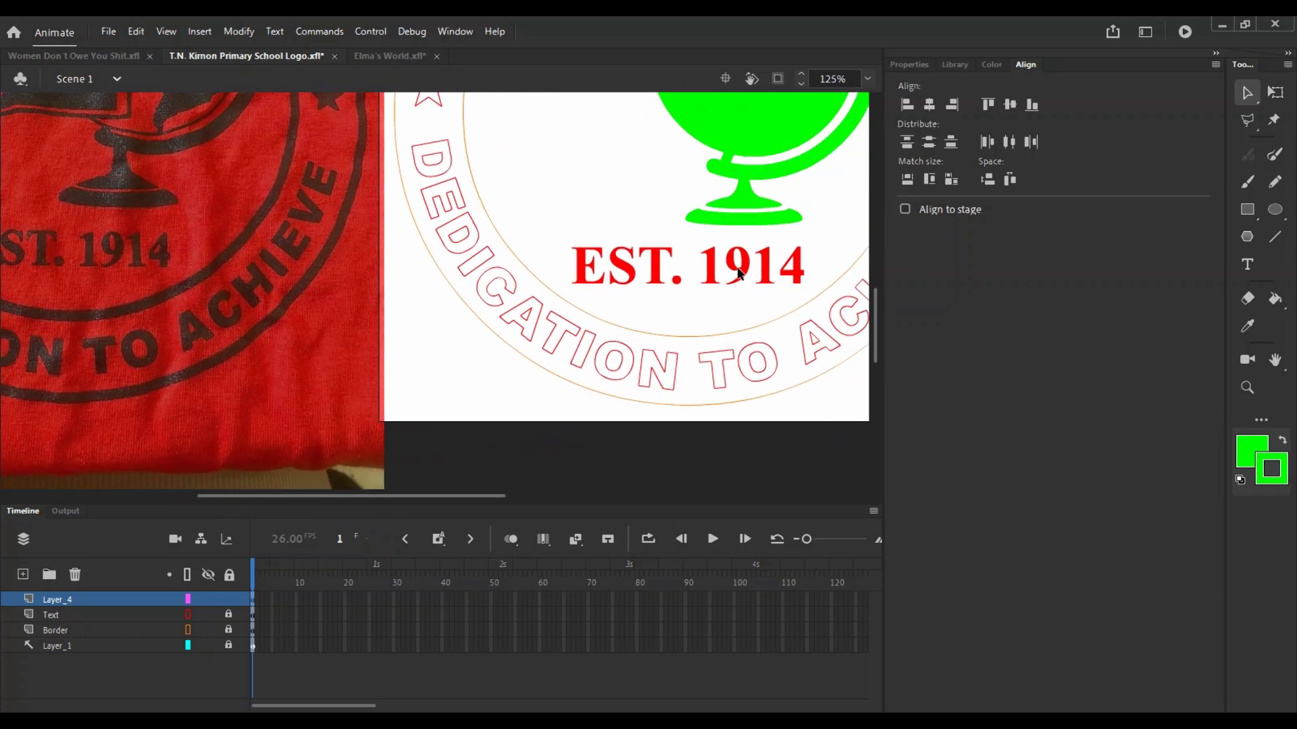
{"action": "left_click", "coordinate": [780, 256]}
{"action": "key", "text": "q"}
{"action": "mouse_move", "coordinate": [807, 234]}
{"action": "left_mouse_down"}
{"action": "mouse_move", "coordinate": [813, 255]}
{"action": "mouse_move", "coordinate": [871, 295]}
{"action": "mouse_move", "coordinate": [807, 363]}
{"action": "left_mouse_up"}
{"action": "key", "text": "ctrl+minus"}
{"action": "key", "text": "z"}
{"action": "mouse_move", "coordinate": [834, 240]}
{"action": "left_mouse_down"}
{"action": "mouse_move", "coordinate": [691, 304]}
{"action": "mouse_move", "coordinate": [768, 298]}
{"action": "left_mouse_up"}
Step: Select the globe, arm and stand together, scale them up slightly and save the file
{"action": "mouse_move", "coordinate": [460, 227]}
{"action": "left_mouse_down"}
{"action": "mouse_move", "coordinate": [573, 373]}
{"action": "mouse_move", "coordinate": [567, 349]}
{"action": "left_mouse_up"}
{"action": "key", "text": "q"}
{"action": "key", "text": "z"}
{"action": "left_click", "coordinate": [439, 287], "text": "alt"}
{"action": "key", "text": "v"}
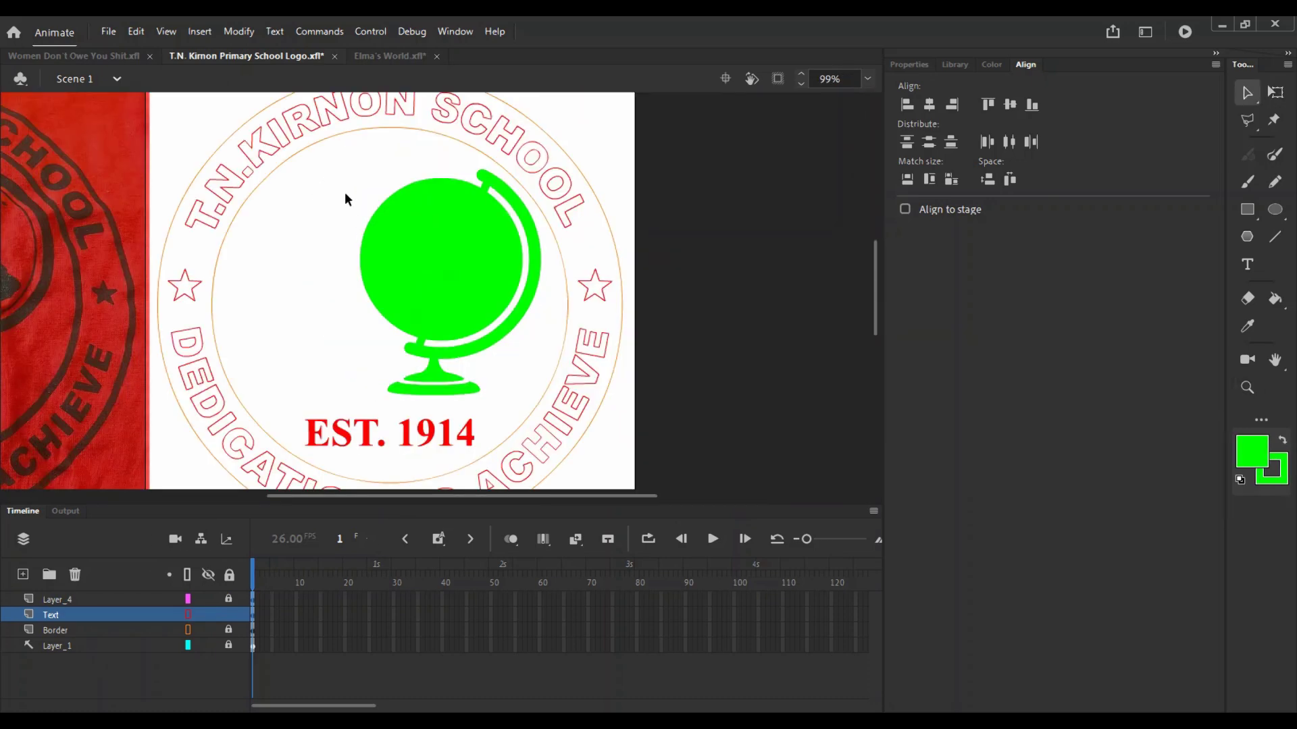
{"action": "left_click_drag", "start_coordinate": [344, 187], "coordinate": [505, 387]}
{"action": "left_click_drag", "start_coordinate": [343, 205], "coordinate": [516, 389]}
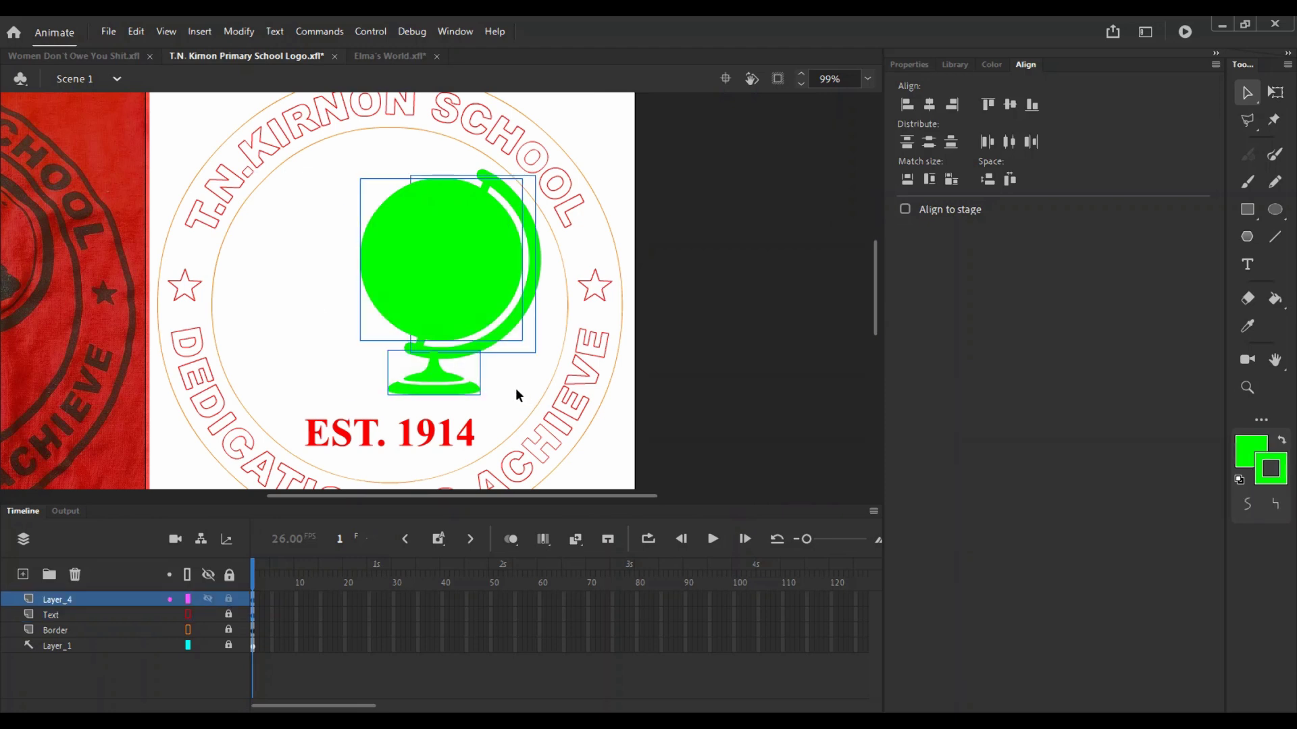
{"action": "key", "text": "q"}
{"action": "left_click_drag", "start_coordinate": [356, 394], "coordinate": [341, 397]}
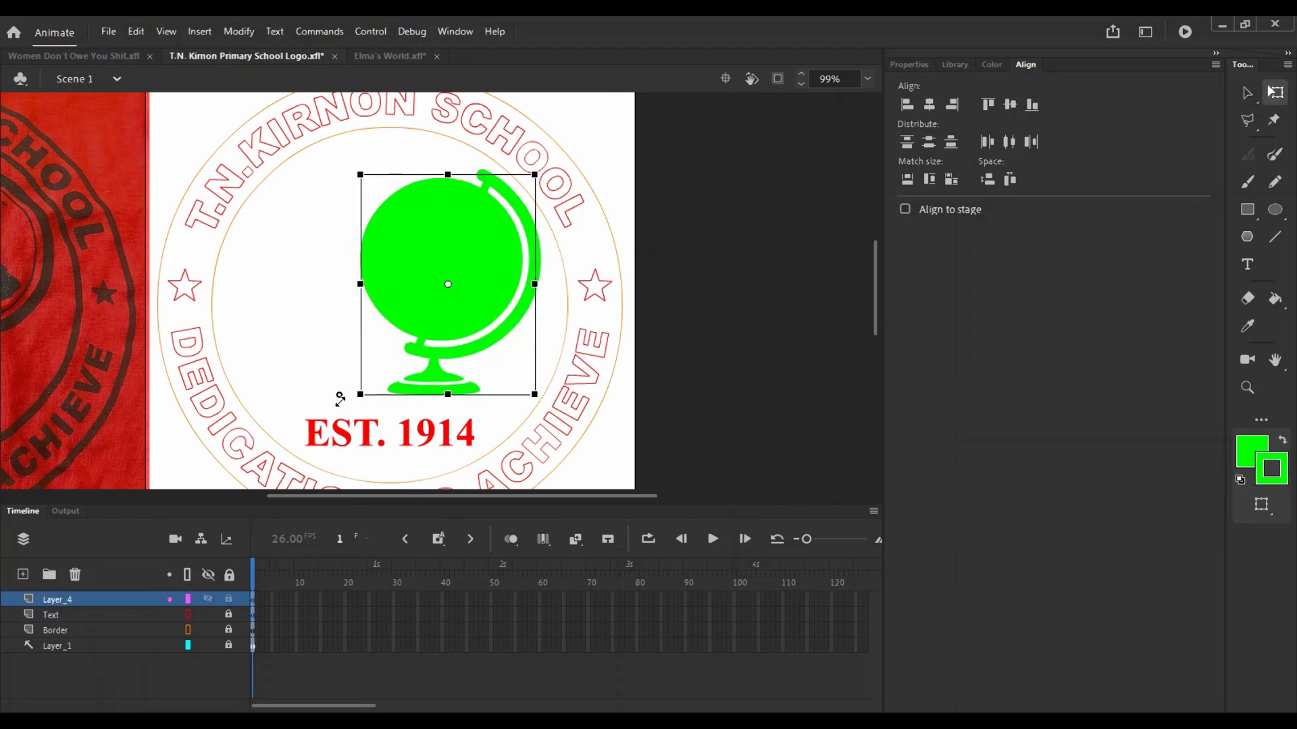
{"action": "left_click", "coordinate": [325, 314]}
{"action": "key", "text": "ctrl+s"}
Step: Try to remove the fill of the green globe circle
{"action": "key", "text": "z"}
{"action": "left_click", "coordinate": [324, 316], "text": "alt"}
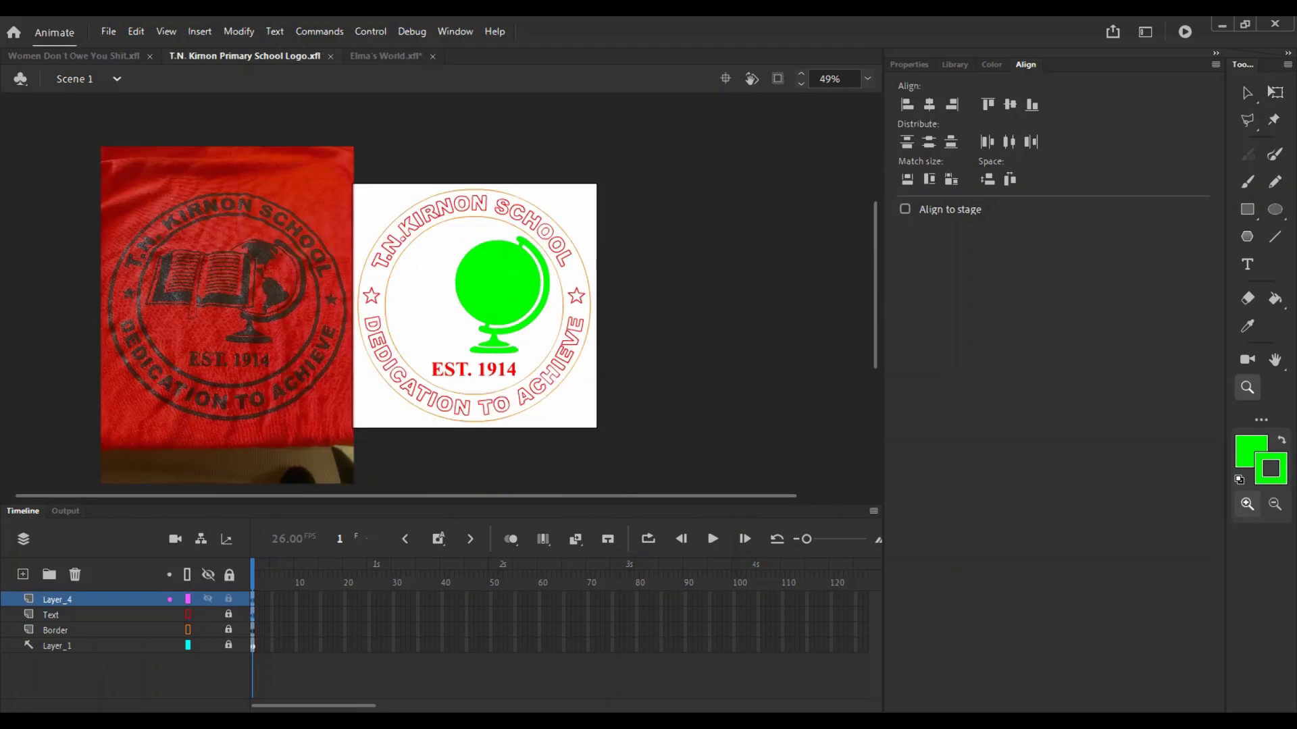
{"action": "left_click", "coordinate": [490, 283]}
{"action": "key", "text": "v"}
{"action": "left_click", "coordinate": [507, 313]}
{"action": "left_click", "coordinate": [912, 64]}
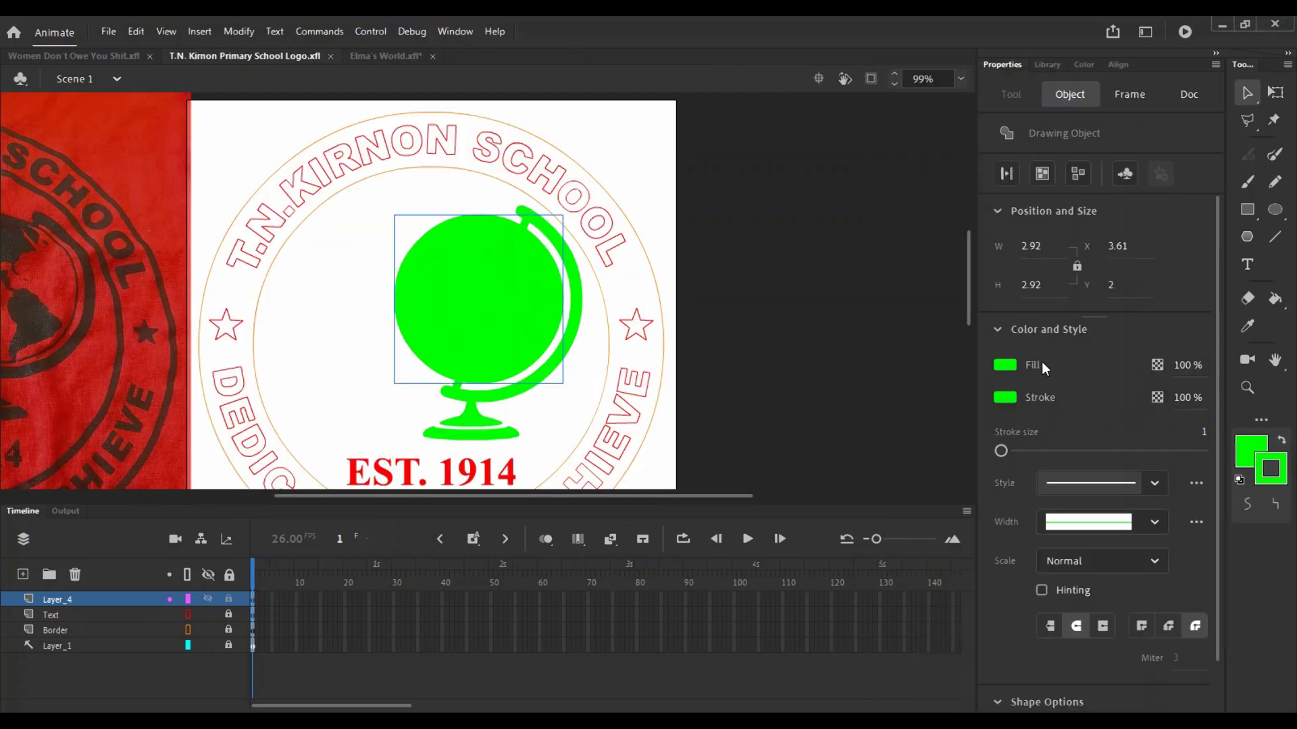
{"action": "left_click", "coordinate": [1006, 368]}
{"action": "left_click", "coordinate": [964, 381]}
{"action": "key", "text": "z"}
{"action": "left_click", "coordinate": [499, 369], "text": "alt"}
{"action": "left_click_drag", "start_coordinate": [501, 342], "coordinate": [567, 393]}
{"action": "key", "text": "ctrl+z"}
Step: Convert the green globe circle into a graphic symbol named Globe
{"action": "left_click", "coordinate": [515, 329]}
{"action": "key", "text": "v"}
{"action": "double_click", "coordinate": [566, 339]}
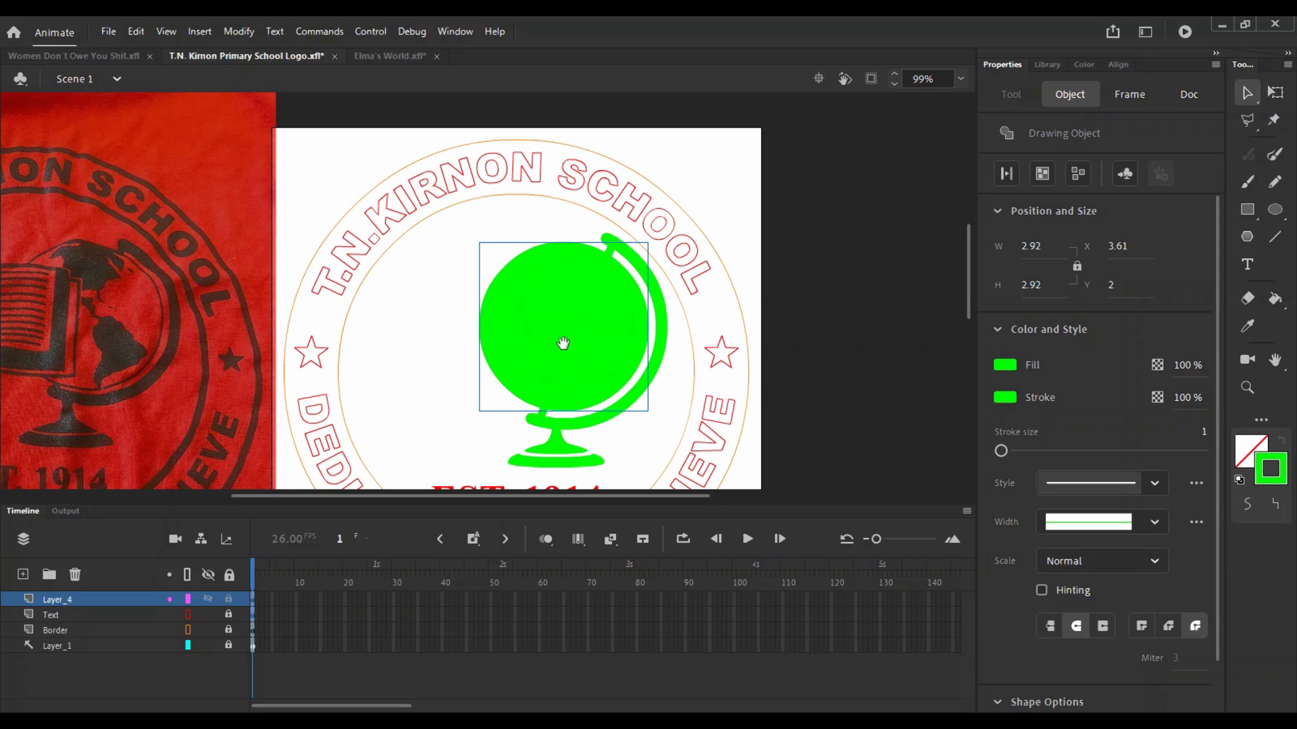
{"action": "double_click", "coordinate": [690, 196]}
{"action": "left_click", "coordinate": [238, 31]}
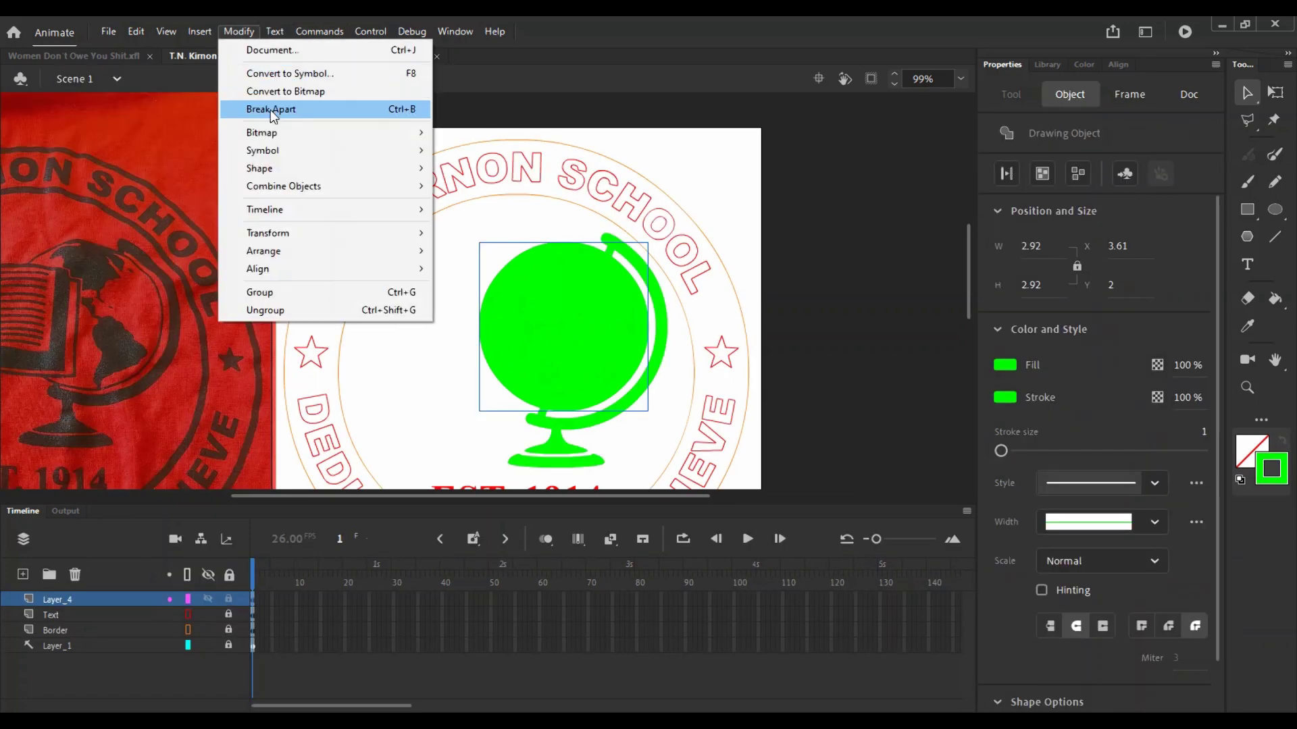
{"action": "left_click", "coordinate": [274, 84]}
{"action": "type", "text": "Globe"}
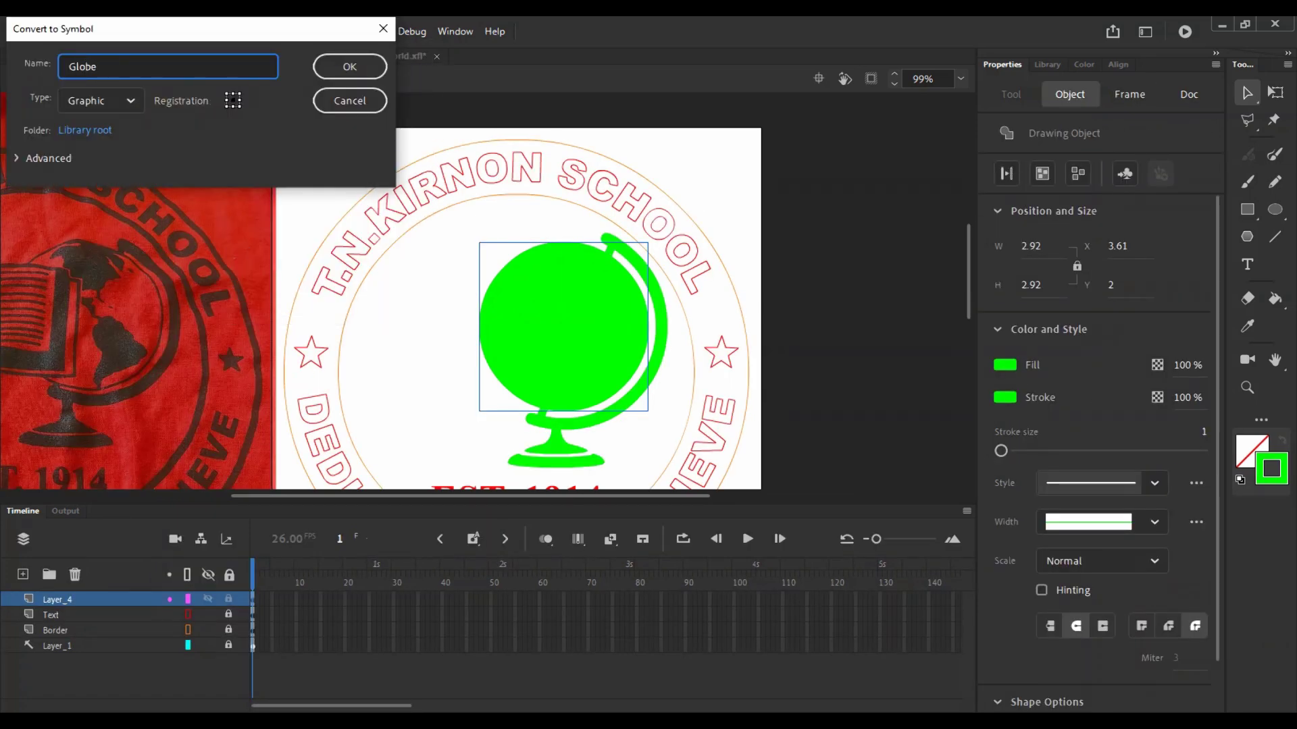
{"action": "key", "text": "Return"}
Step: Open the Globe symbol for editing and add one layer below and one above the circle's layer
{"action": "double_click", "coordinate": [544, 366]}
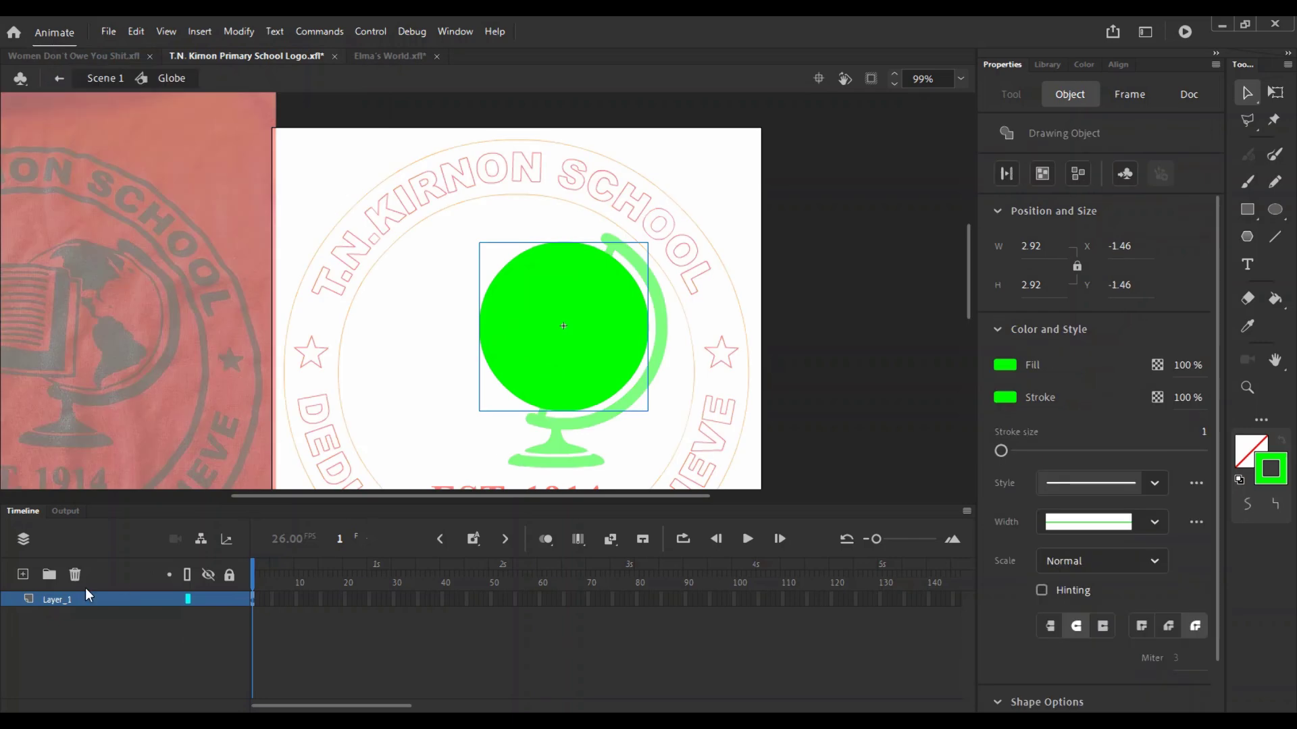
{"action": "left_click", "coordinate": [96, 614]}
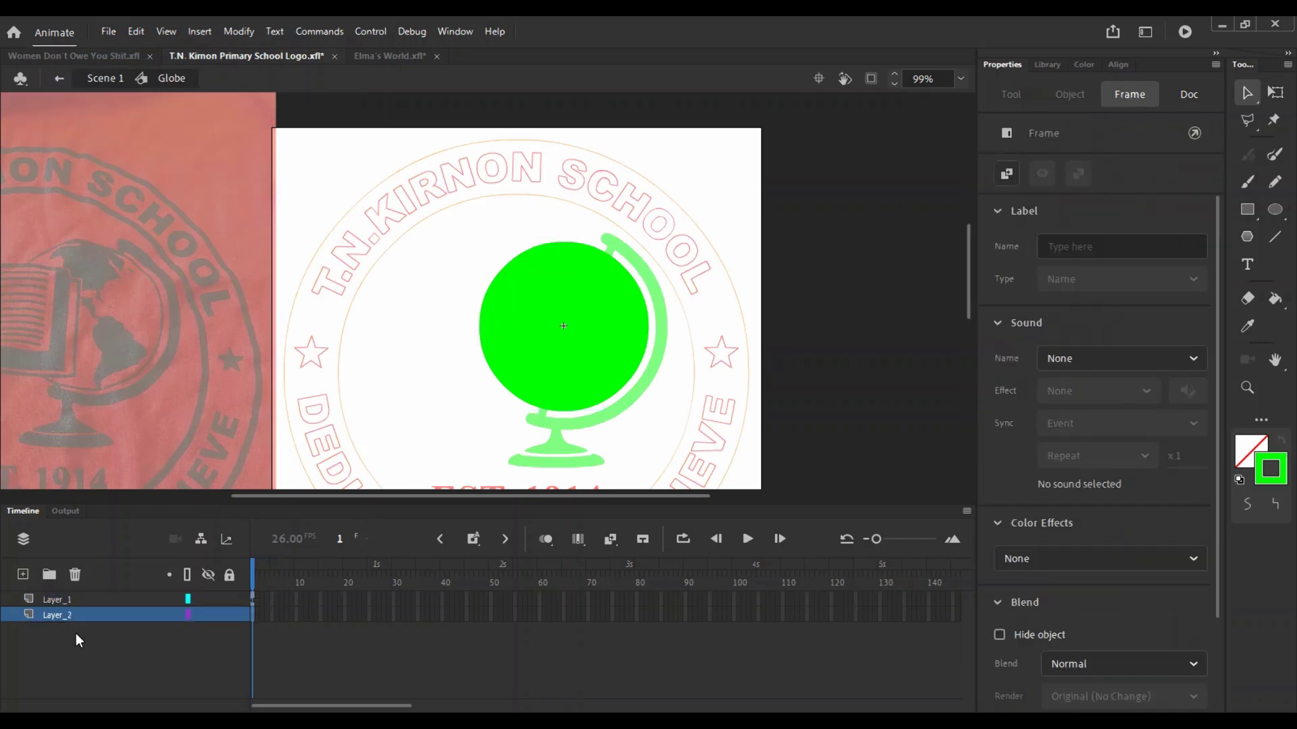
{"action": "left_click", "coordinate": [527, 372]}
{"action": "left_click", "coordinate": [59, 600]}
{"action": "left_click", "coordinate": [23, 575]}
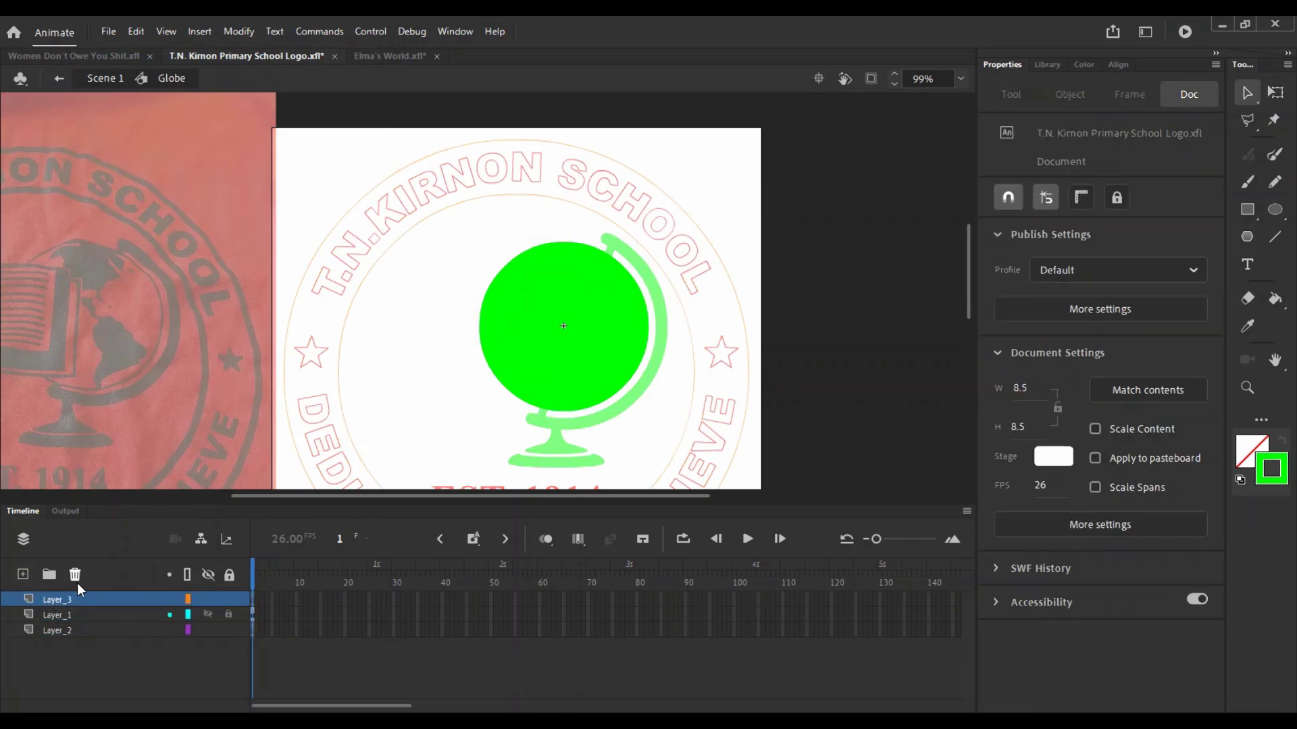
Step: Place a copy of the circle on the uppermost layer with a green stroke and no fill
{"action": "left_click", "coordinate": [587, 345]}
{"action": "double_click", "coordinate": [594, 335]}
{"action": "double_click", "coordinate": [766, 291]}
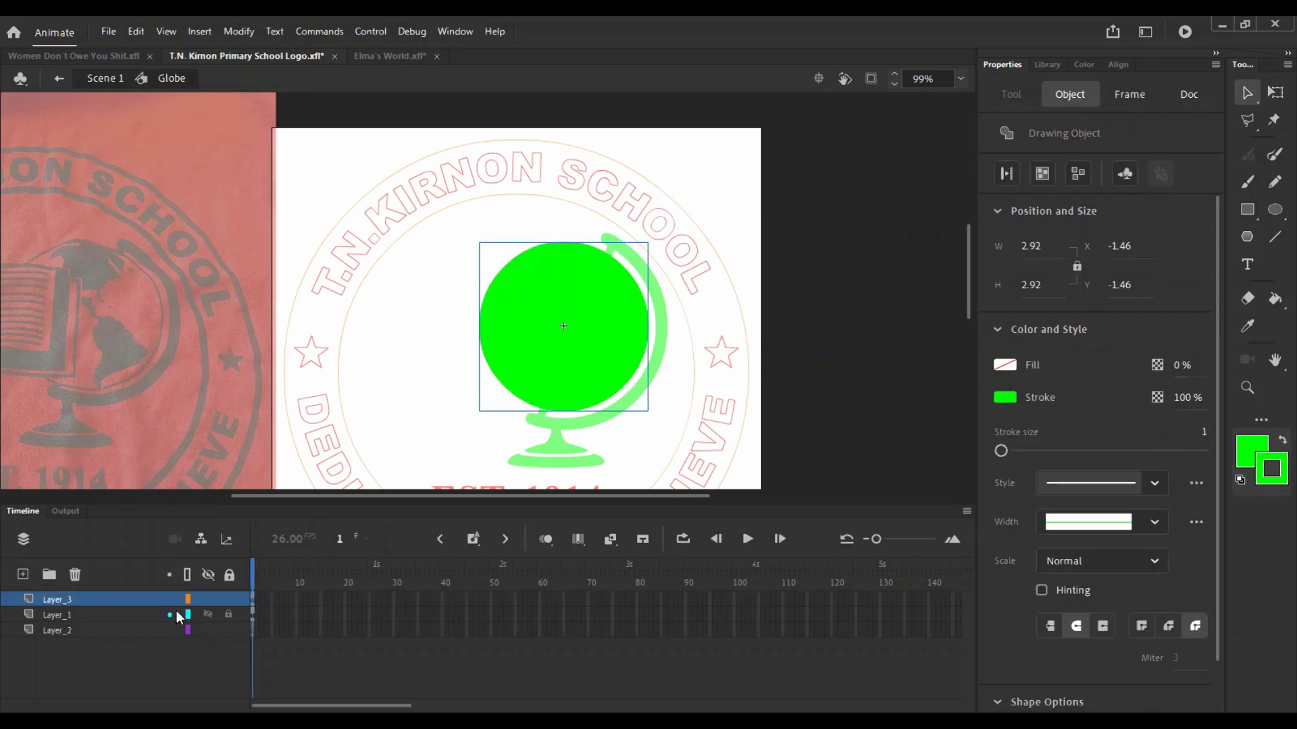
Step: Lock the two lower layers, set the outline circle's stroke size to 2.5, and check it with the filled circle hidden and shown
{"action": "left_click", "coordinate": [229, 599]}
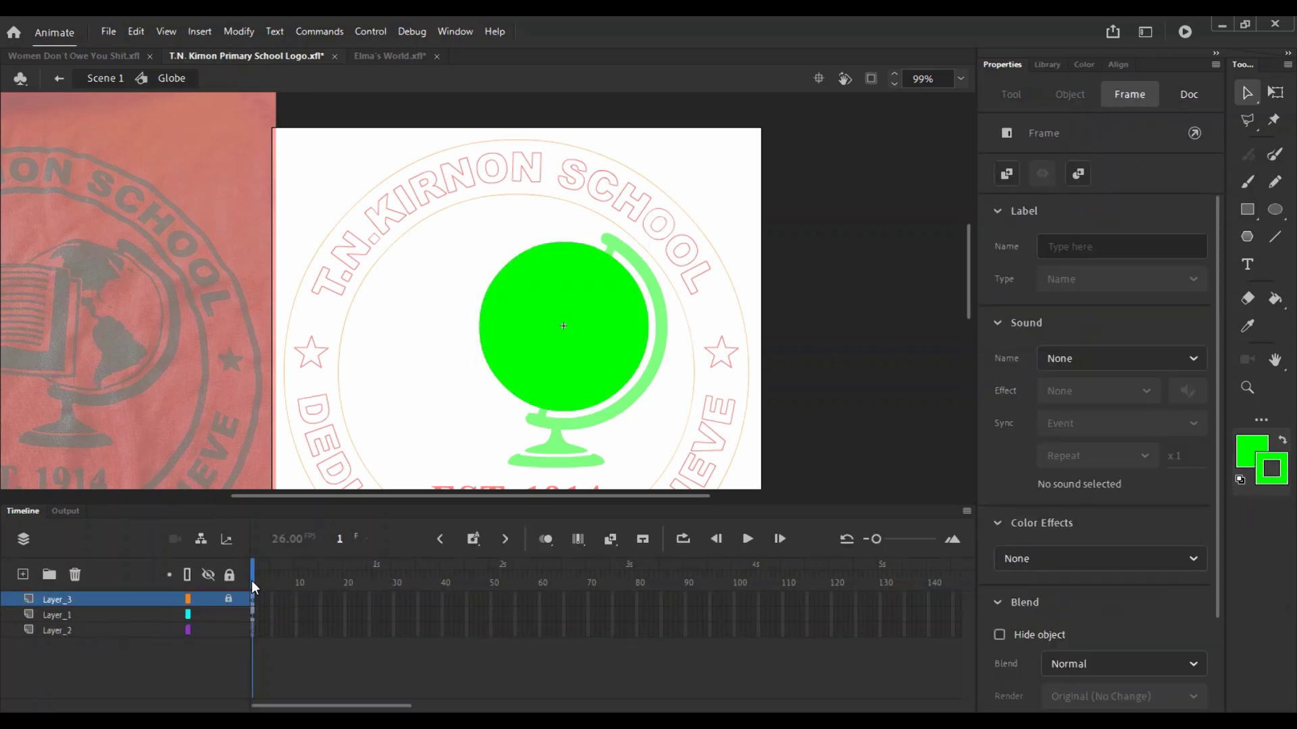
{"action": "left_click", "coordinate": [561, 348]}
{"action": "left_click", "coordinate": [230, 575]}
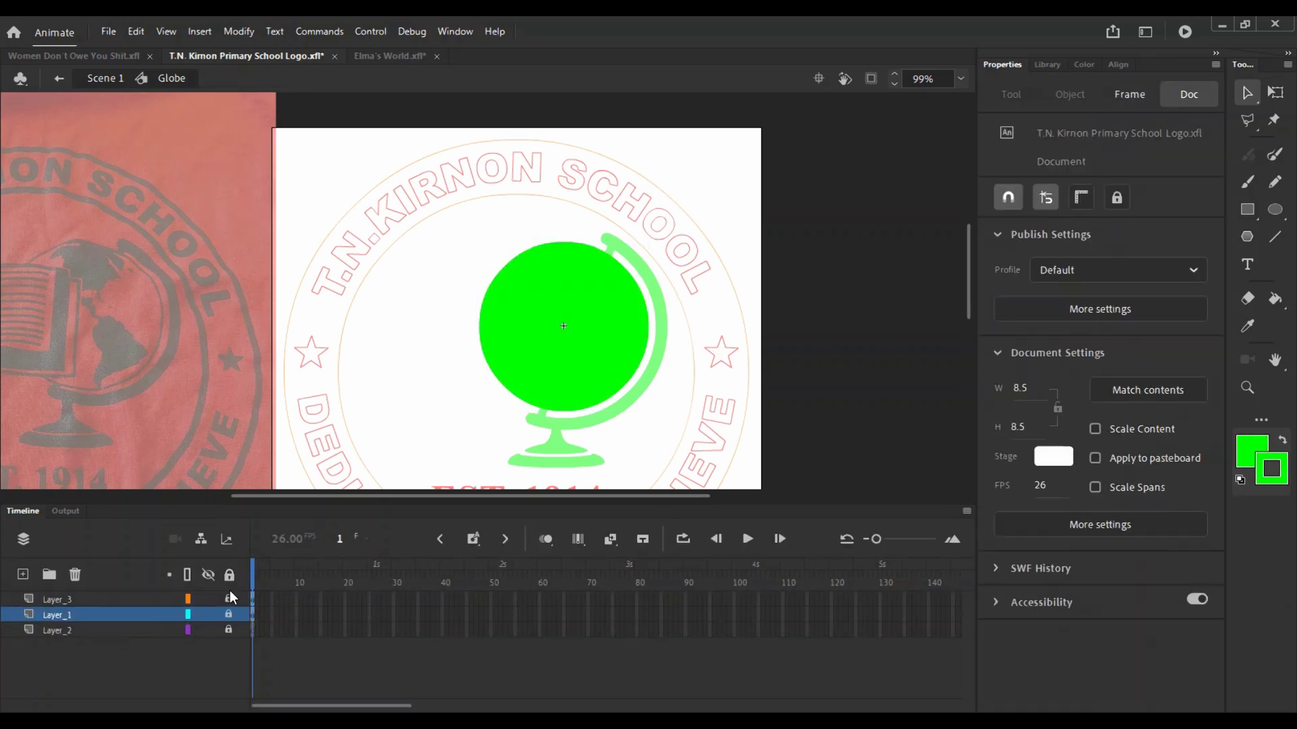
{"action": "left_click", "coordinate": [229, 599]}
{"action": "left_click", "coordinate": [537, 336]}
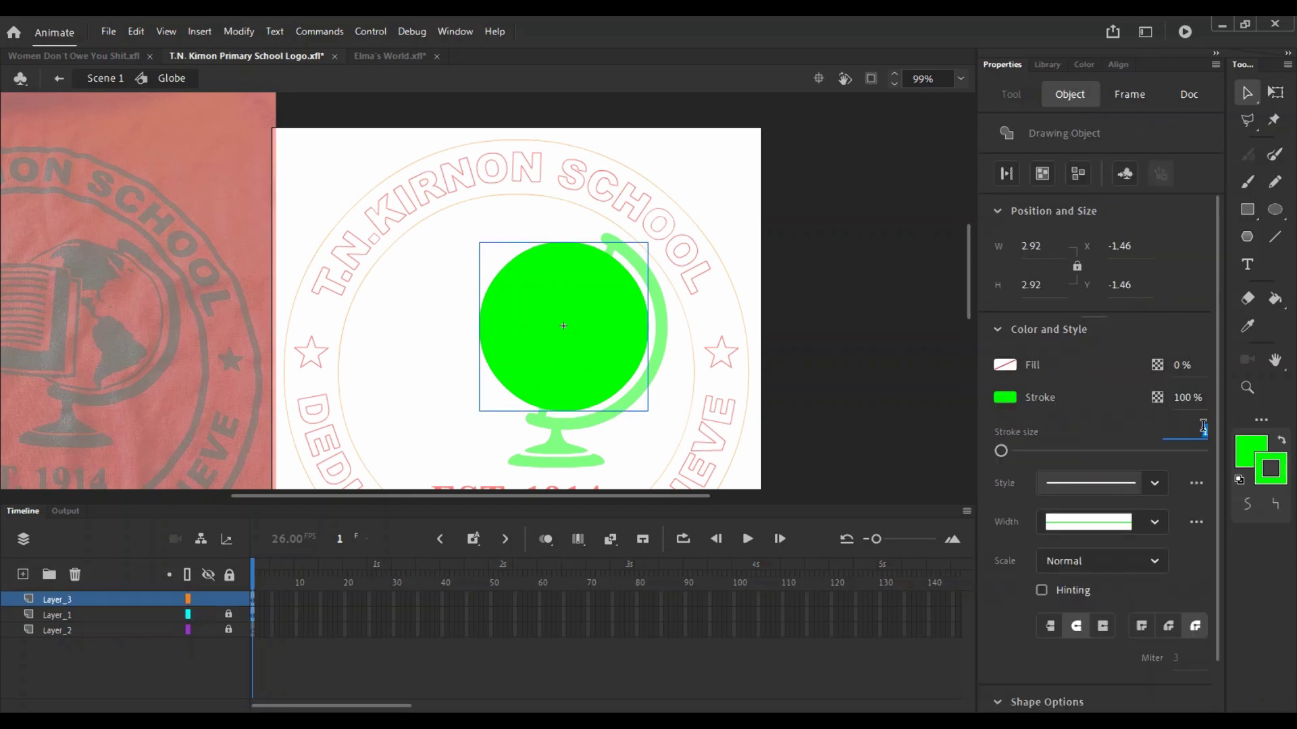
{"action": "type", "text": "2.5"}
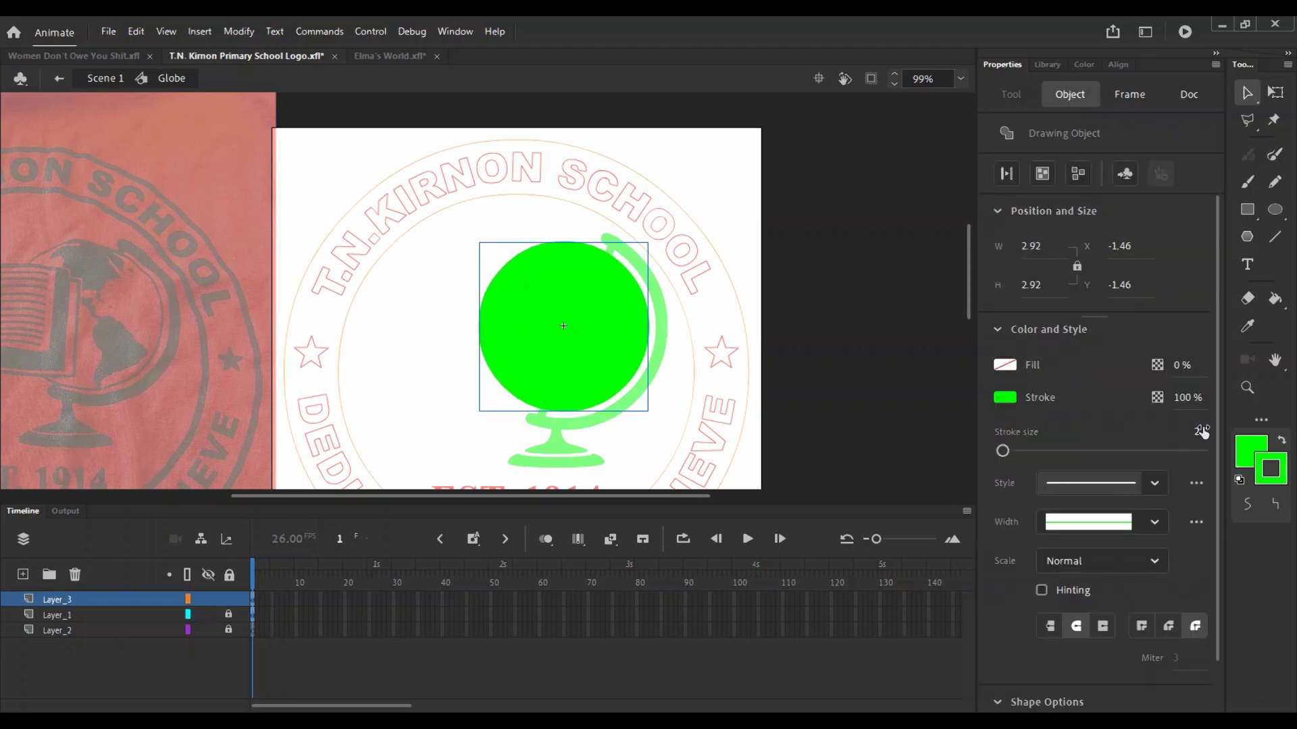
{"action": "left_click", "coordinate": [209, 614]}
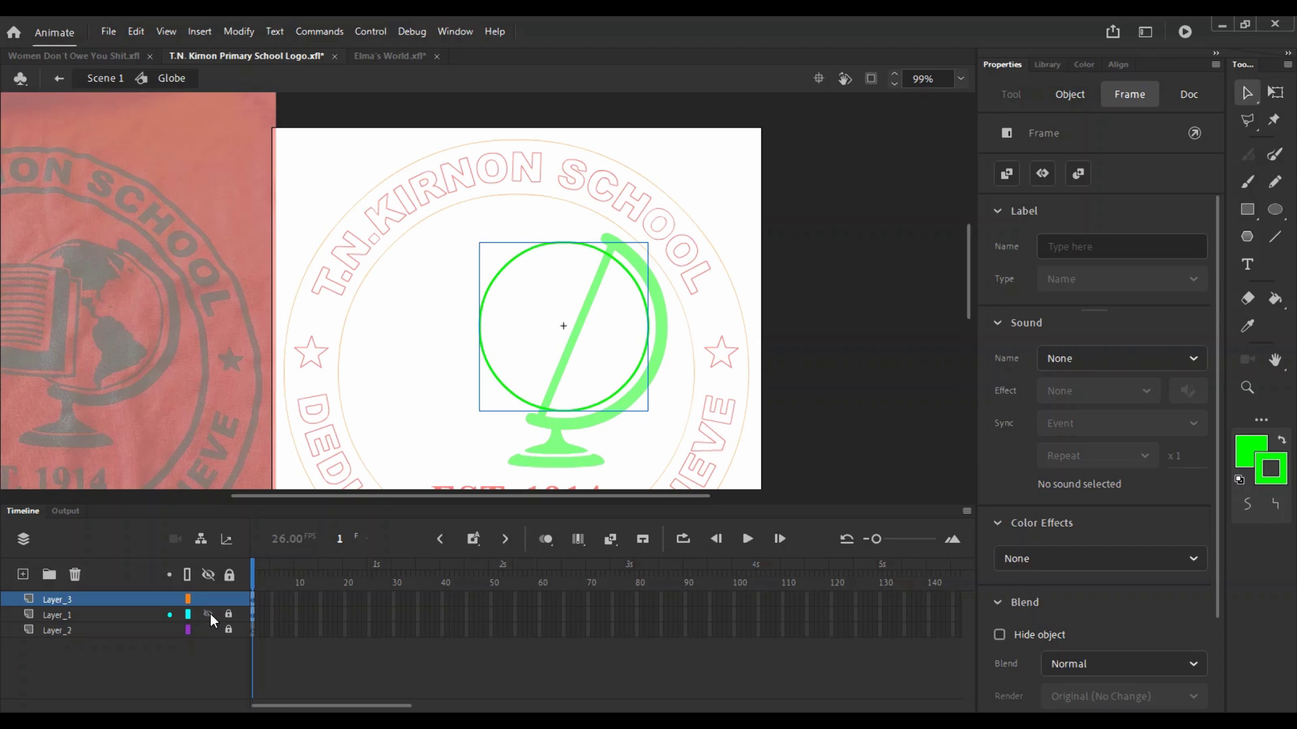
{"action": "left_click", "coordinate": [209, 614]}
{"action": "left_click", "coordinate": [209, 614]}
{"action": "left_click", "coordinate": [211, 615]}
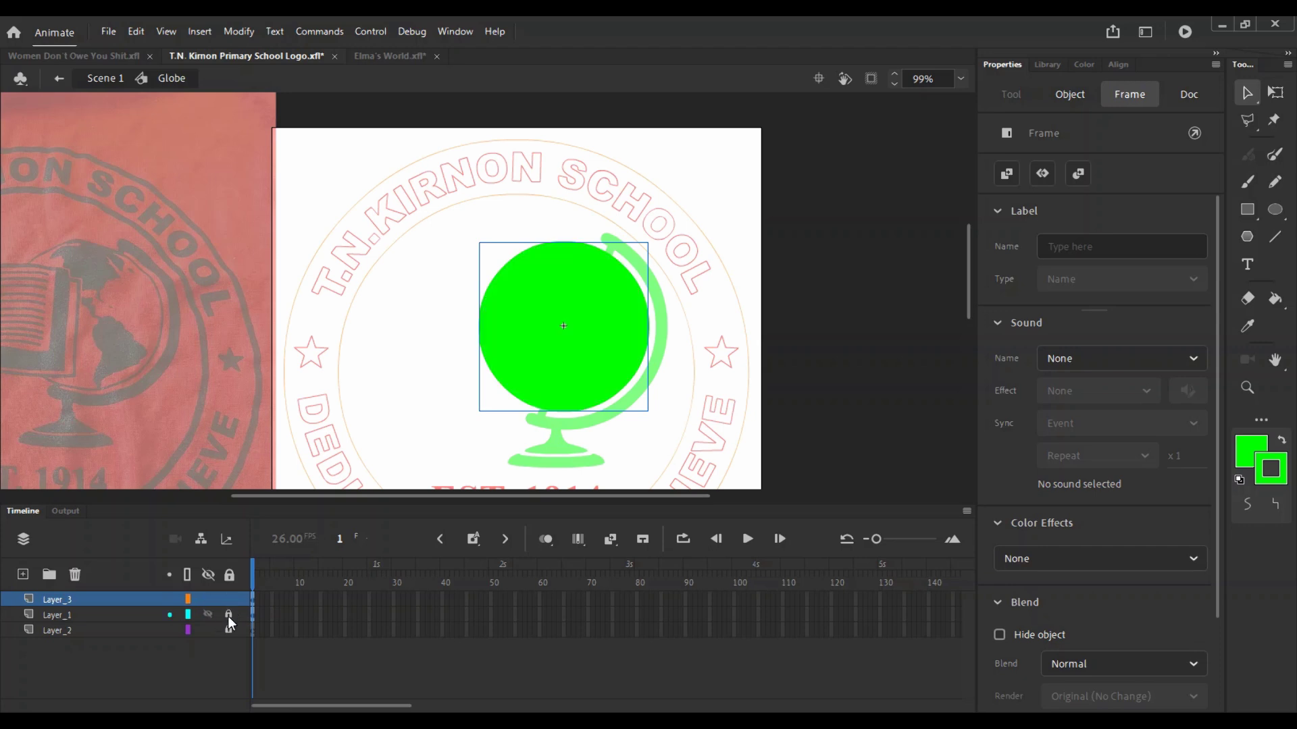
Step: Add a layer at the bottom of the stack holding a white-filled copy of the outline circle, and lock it
{"action": "left_click", "coordinate": [127, 601]}
{"action": "left_click", "coordinate": [23, 574]}
{"action": "left_click_drag", "start_coordinate": [52, 599], "coordinate": [57, 651]}
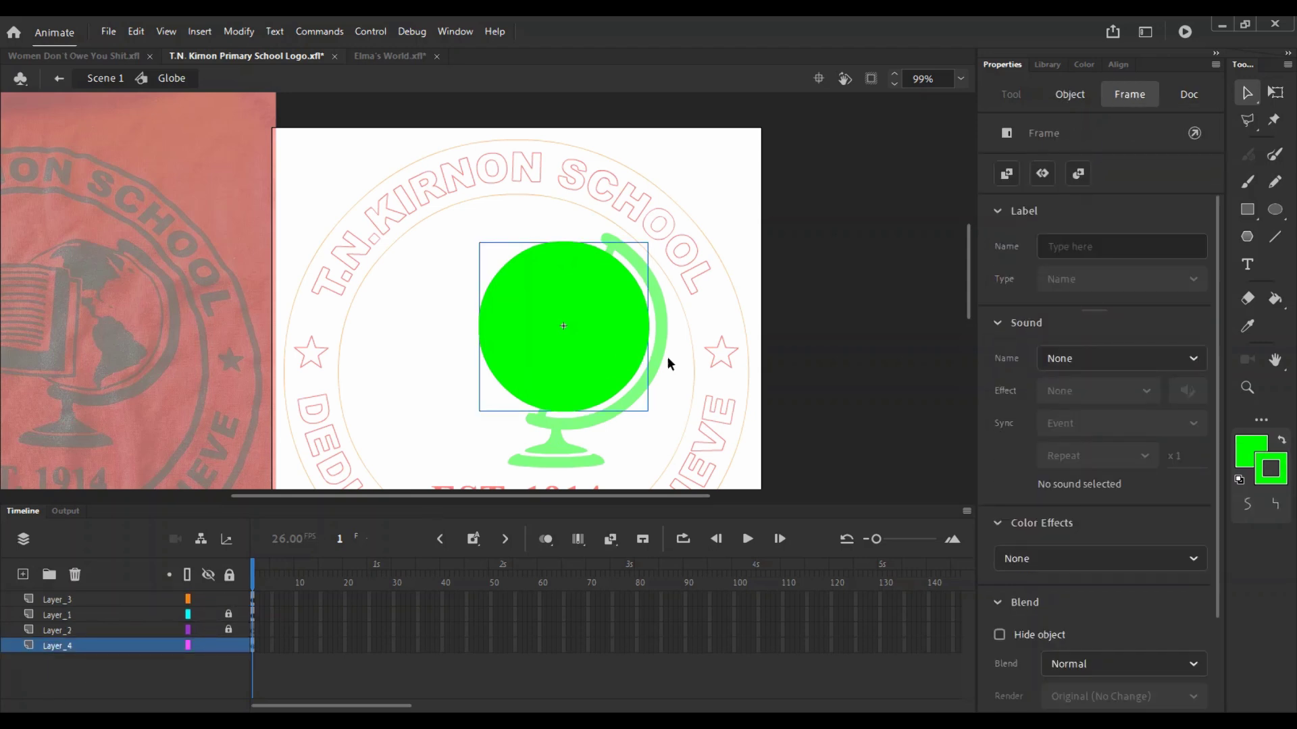
{"action": "left_click", "coordinate": [229, 599]}
{"action": "key", "text": "k"}
{"action": "left_click", "coordinate": [1004, 365]}
{"action": "left_click", "coordinate": [752, 470]}
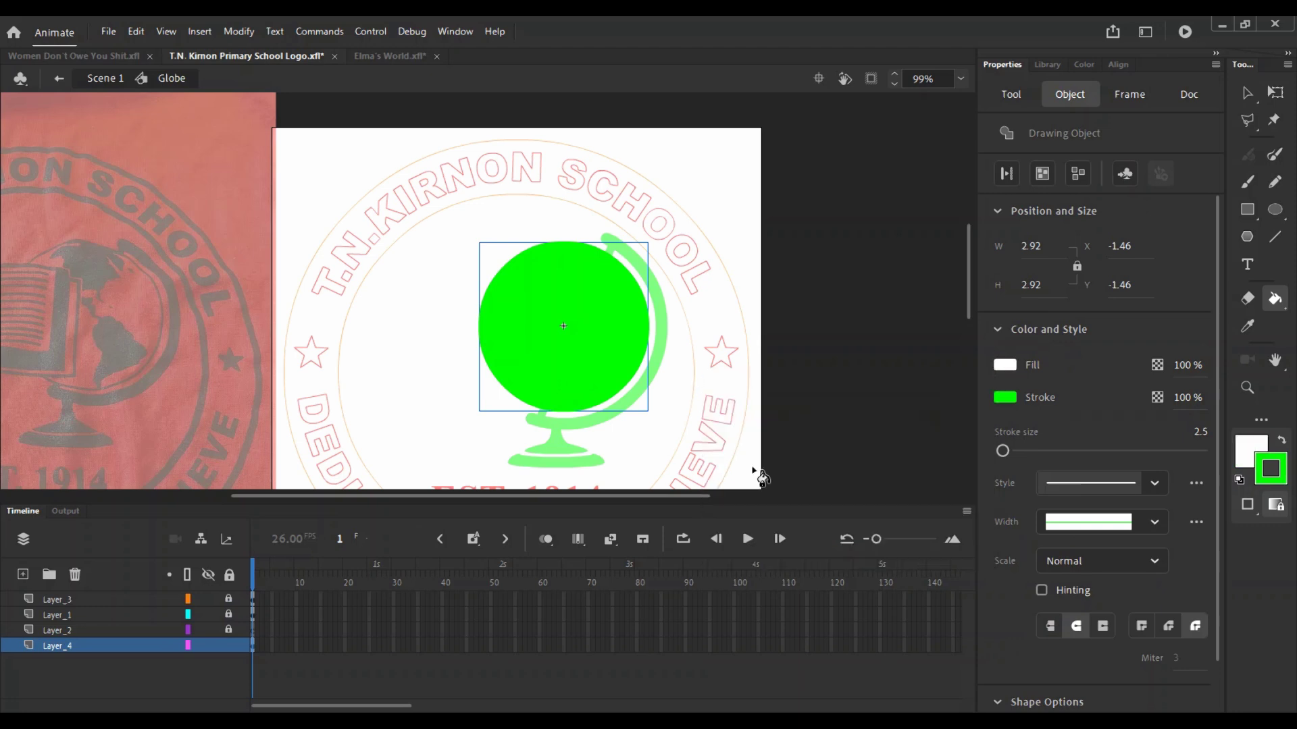
{"action": "left_click", "coordinate": [228, 645]}
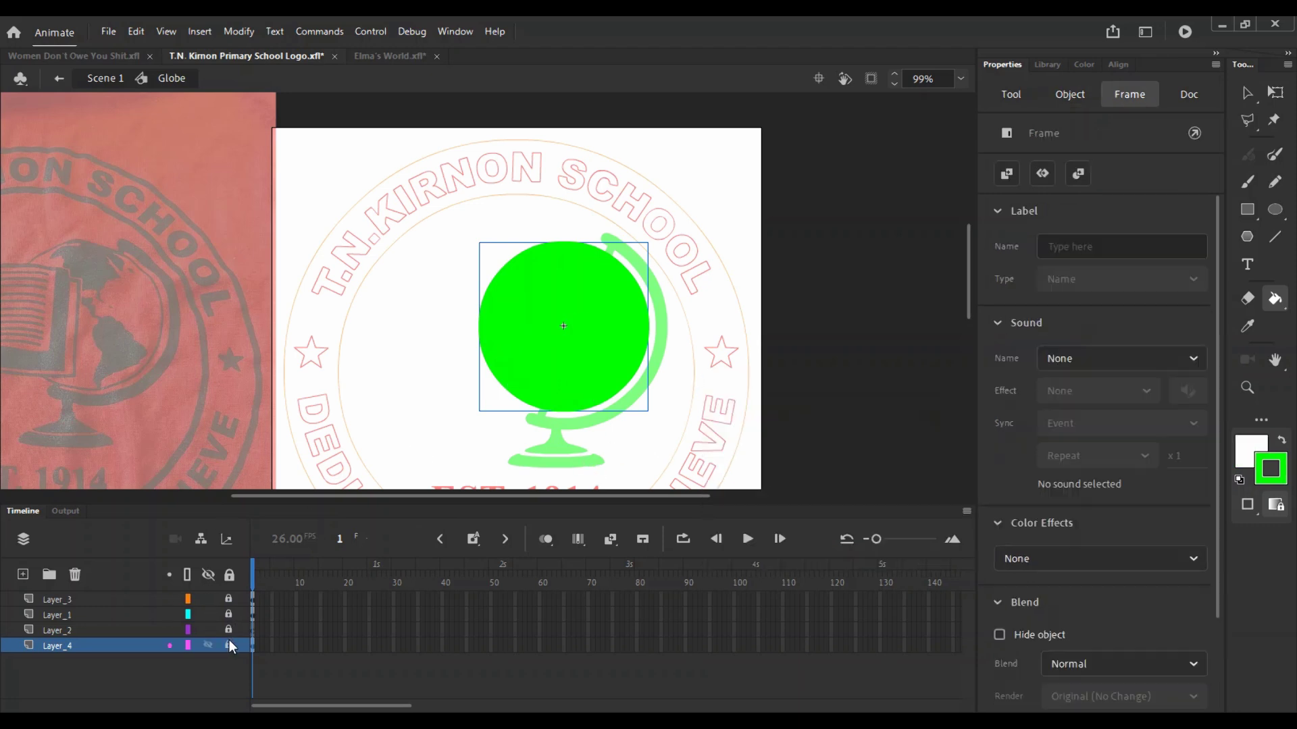
Step: Convert the filled circle's layer, Layer_1, into a mask for Layer_2
{"action": "left_click", "coordinate": [228, 614]}
{"action": "left_click", "coordinate": [228, 599]}
{"action": "key", "text": "v"}
{"action": "left_click", "coordinate": [757, 221]}
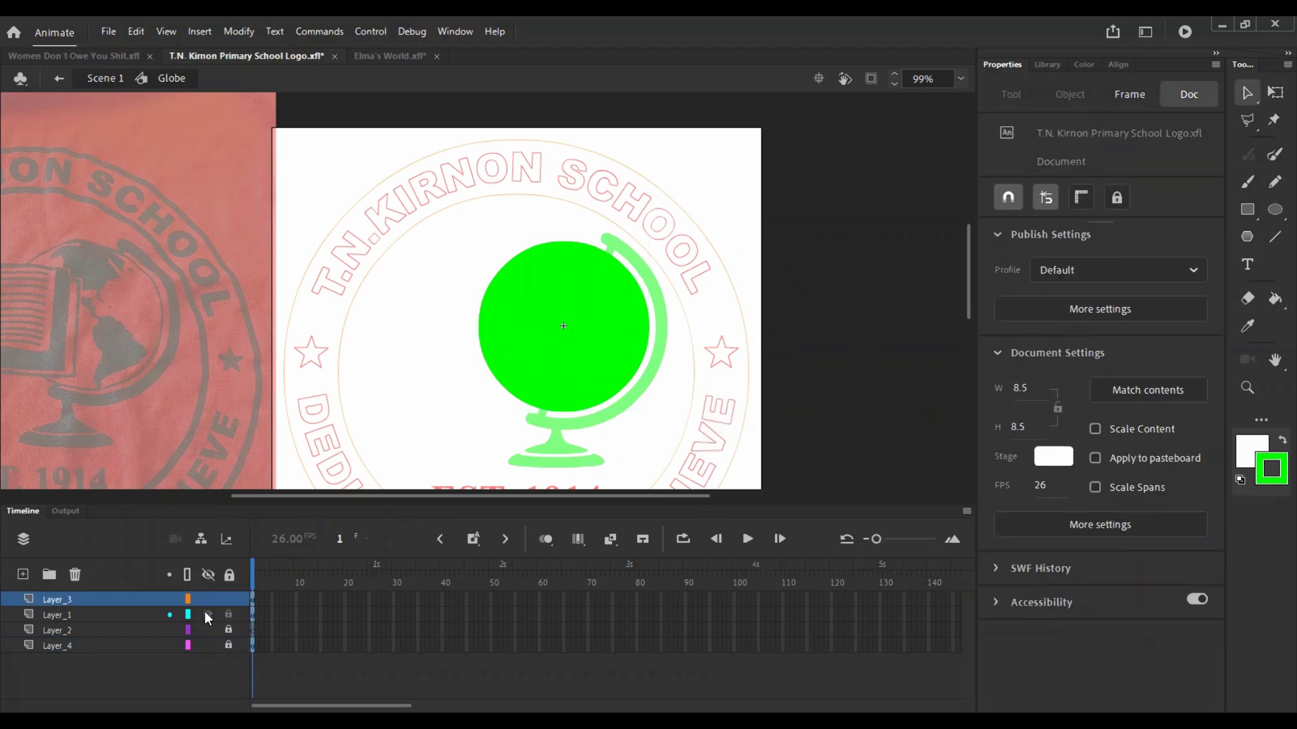
{"action": "left_click", "coordinate": [225, 601]}
{"action": "left_click", "coordinate": [92, 631]}
{"action": "right_click", "coordinate": [67, 615]}
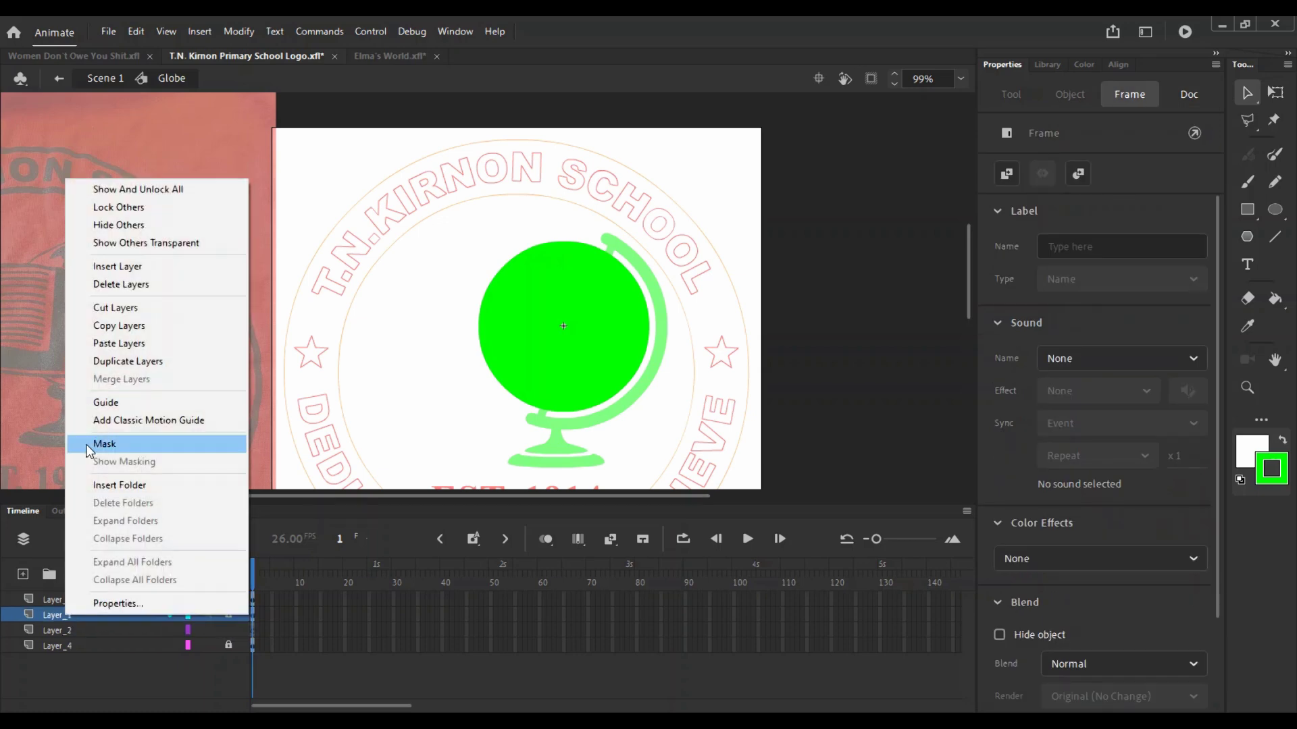
{"action": "left_click", "coordinate": [102, 444]}
Step: Unlock the masked layer, display the mask layer as an outline, and save the file
{"action": "left_click", "coordinate": [227, 629]}
{"action": "left_click", "coordinate": [188, 615]}
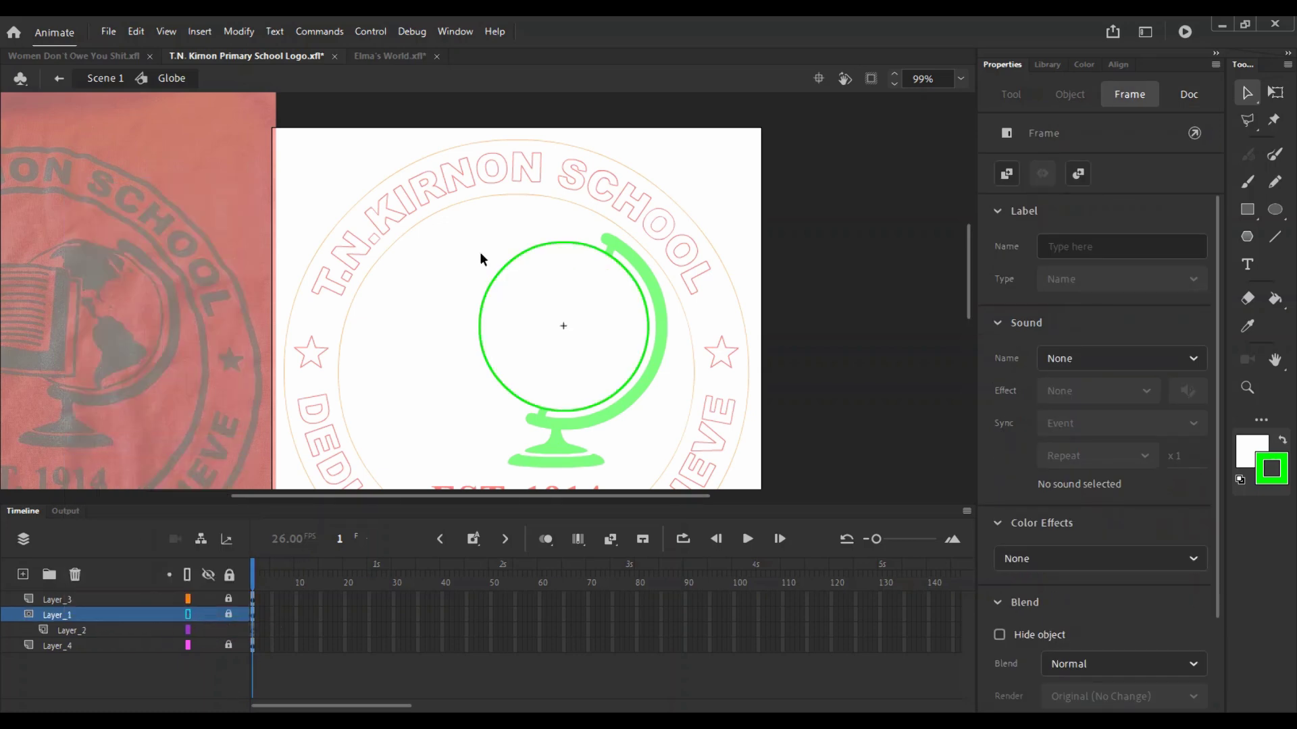
{"action": "key", "text": "ctrl+s"}
Step: Switch to the Elma's World.xfl document and lock and hide the green textured bitmap on Layer_2
{"action": "left_click", "coordinate": [364, 57]}
{"action": "left_click", "coordinate": [473, 355]}
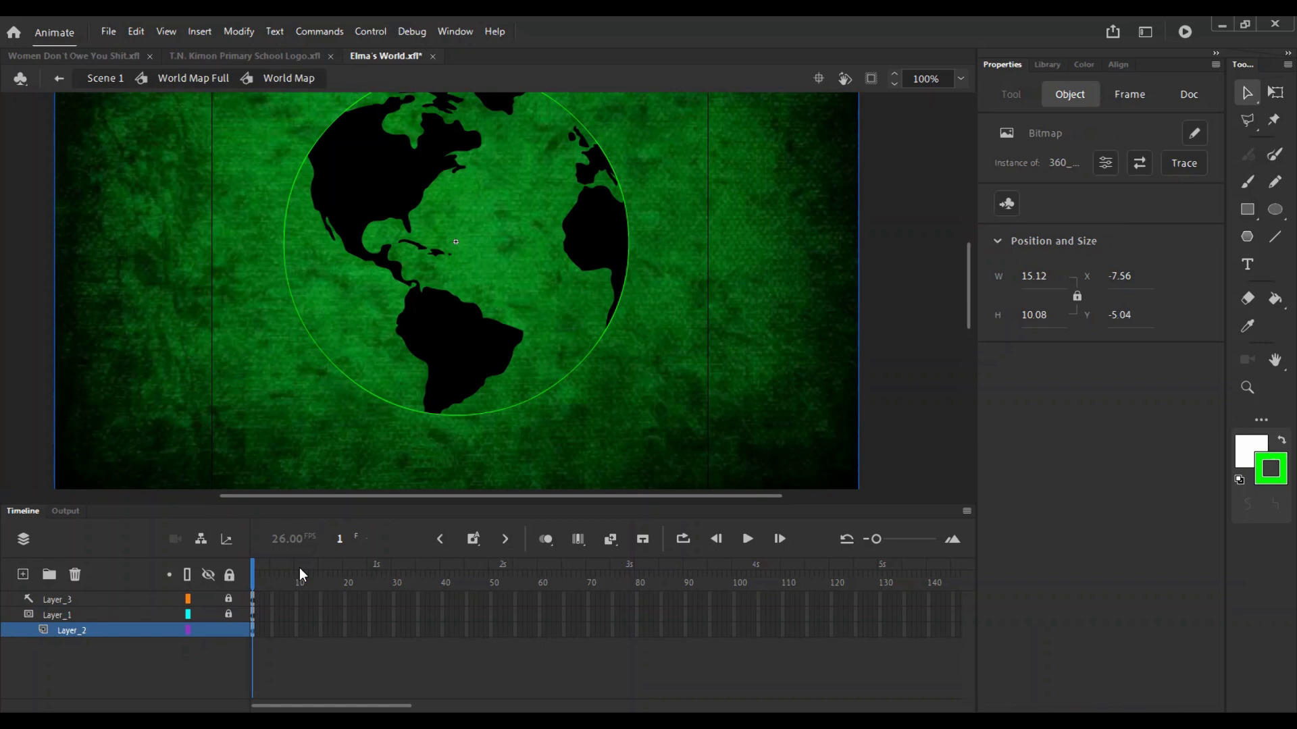
{"action": "left_click", "coordinate": [228, 629]}
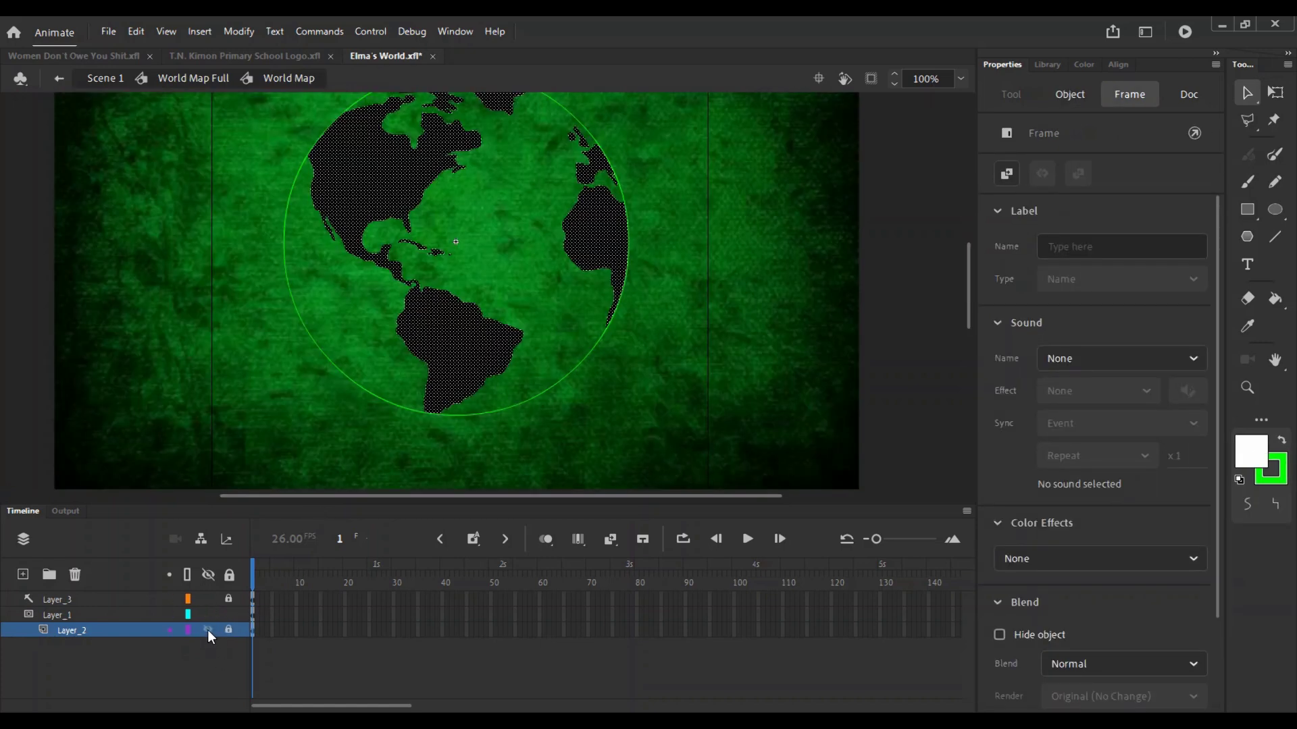
{"action": "left_click", "coordinate": [208, 629]}
Step: Select the black continents on the world map, try moving them, and undo the move
{"action": "left_click", "coordinate": [478, 231]}
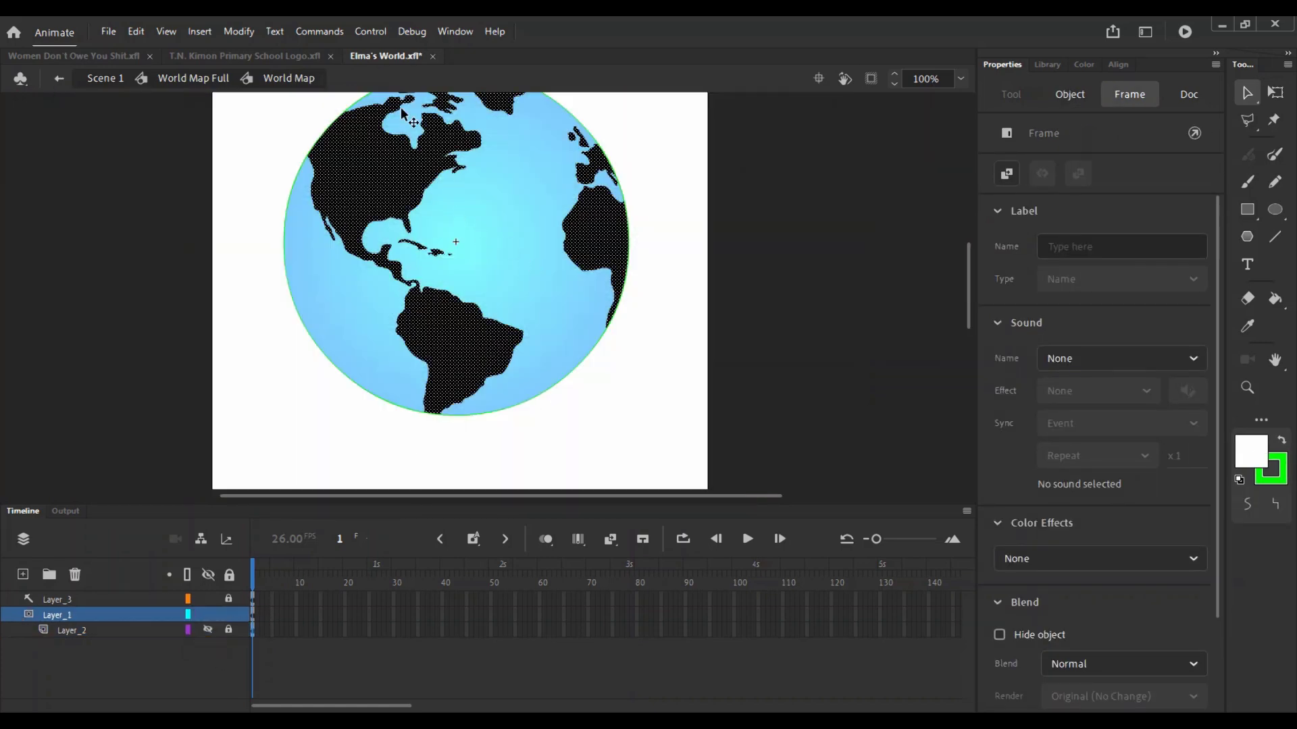
{"action": "left_click_drag", "start_coordinate": [384, 203], "coordinate": [458, 260]}
{"action": "key", "text": "ctrl+z"}
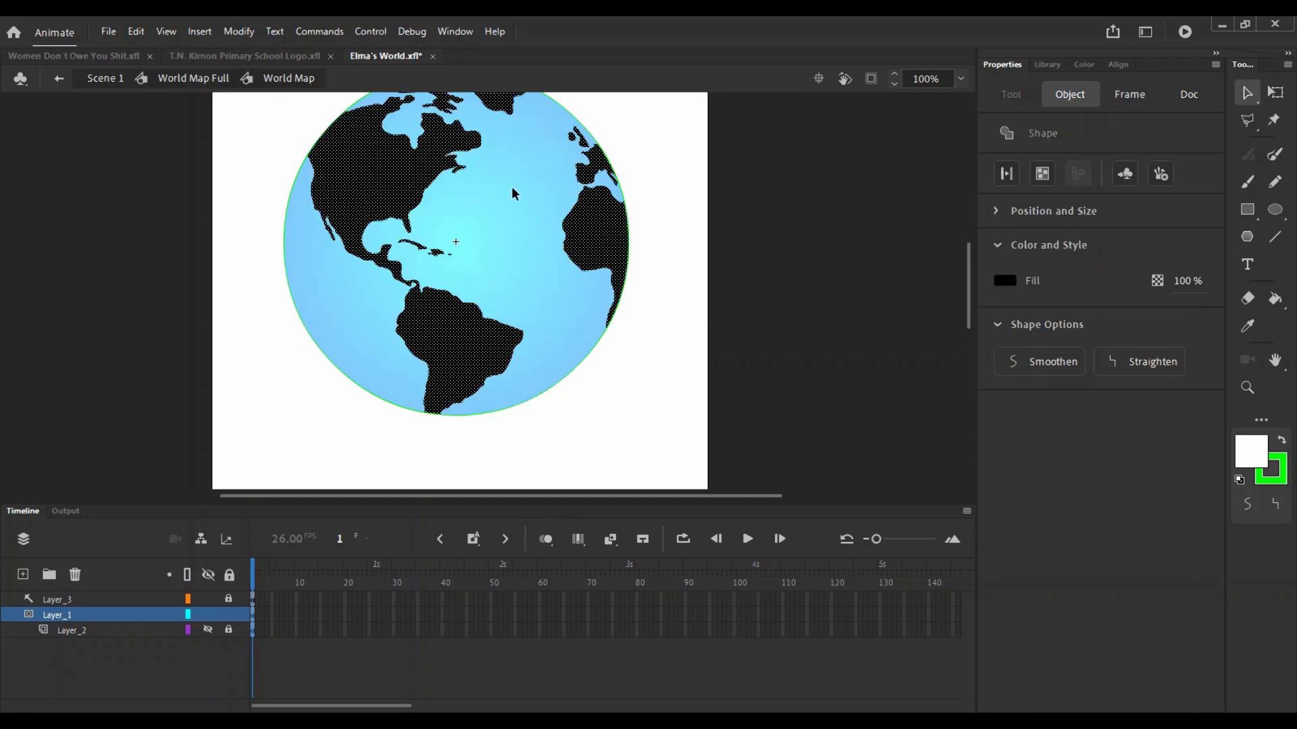
Step: Switch to T.N. Kirnon Primary School Logo.xfl, paste the copied continents into the Globe symbol's Layer_2, and scale them down
{"action": "left_click", "coordinate": [264, 57]}
{"action": "left_click", "coordinate": [98, 629]}
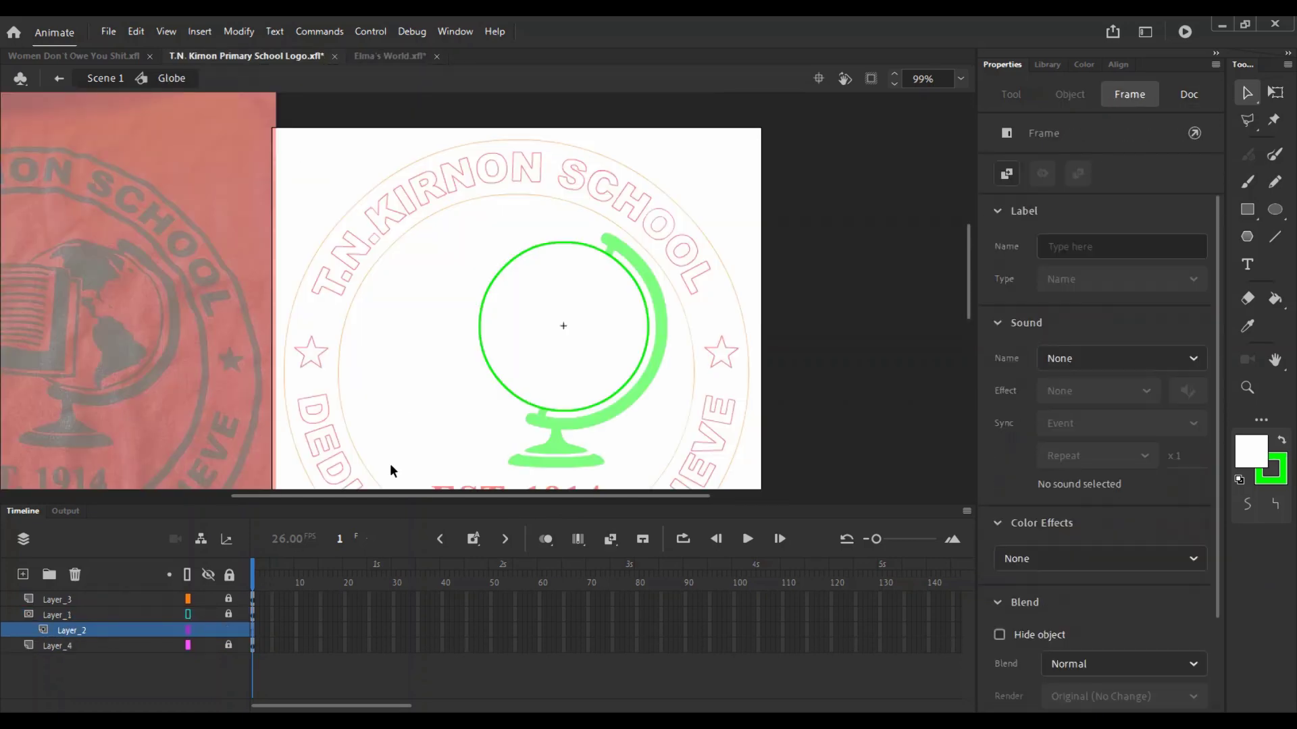
{"action": "key", "text": "ctrl+v"}
{"action": "key", "text": "ctrl+minus"}
{"action": "key", "text": "q"}
{"action": "left_click_drag", "start_coordinate": [550, 237], "coordinate": [534, 282]}
{"action": "key", "text": "z"}
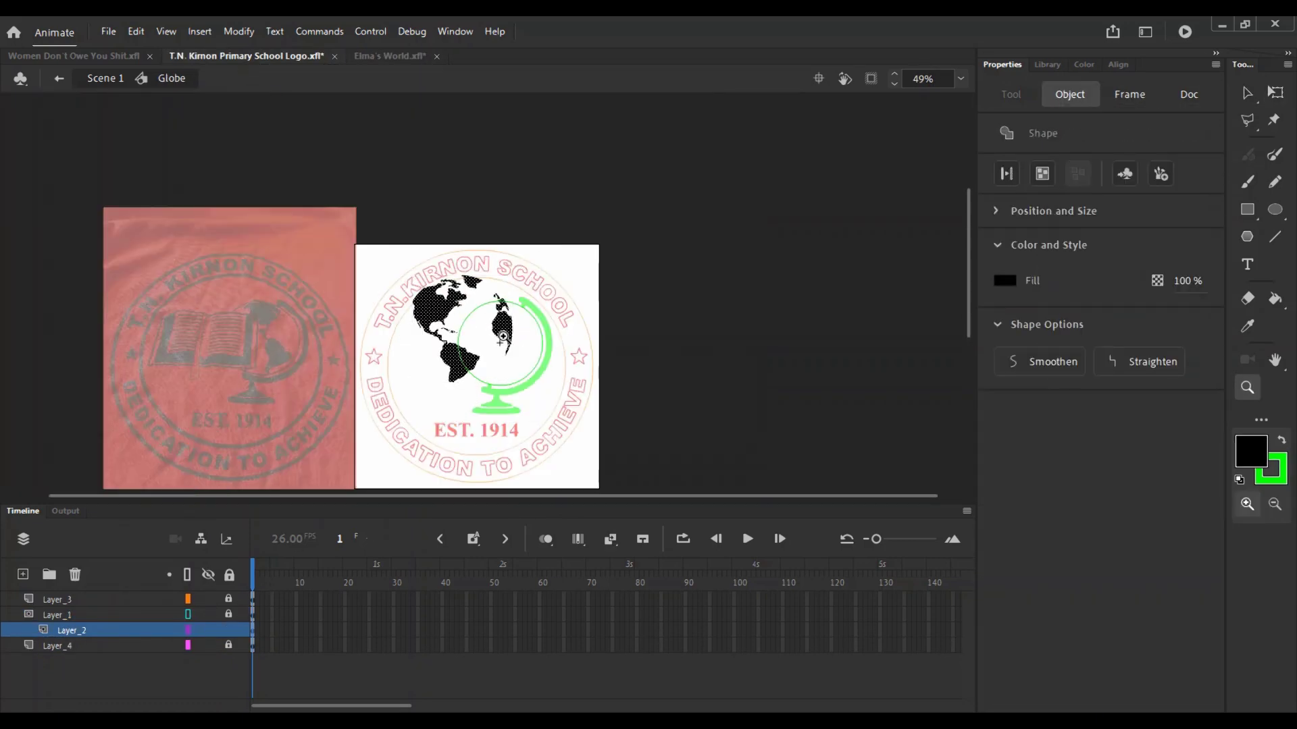
{"action": "left_click", "coordinate": [517, 283]}
{"action": "left_click", "coordinate": [514, 283], "text": "alt"}
{"action": "left_click", "coordinate": [466, 288]}
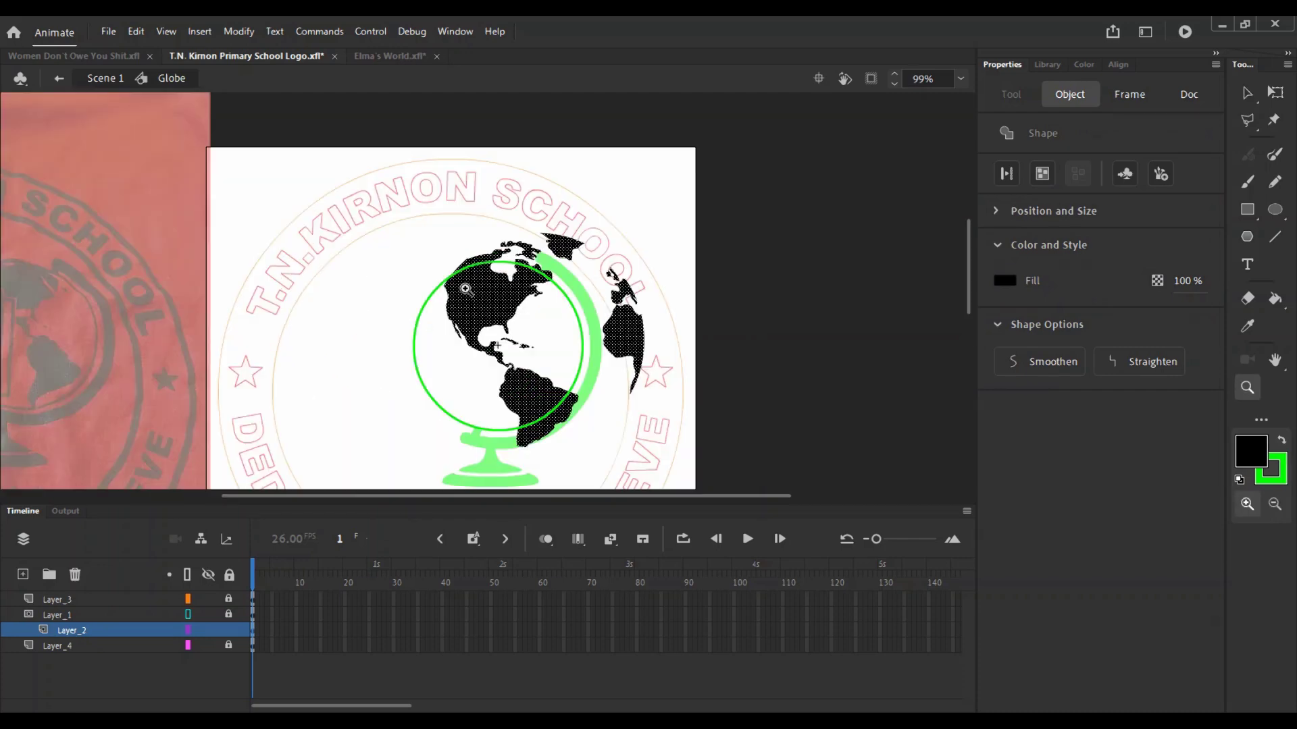
Step: Scale the continents down further to suit the globe circle and shift them slightly into position over it
{"action": "key", "text": "q"}
{"action": "left_click_drag", "start_coordinate": [643, 233], "coordinate": [742, 287]}
{"action": "key", "text": "z"}
{"action": "left_click", "coordinate": [634, 274]}
{"action": "key", "text": "ctrl+minus"}
{"action": "left_click_drag", "start_coordinate": [645, 284], "coordinate": [794, 326]}
{"action": "key", "text": "v"}
{"action": "left_click_drag", "start_coordinate": [646, 362], "coordinate": [640, 351]}
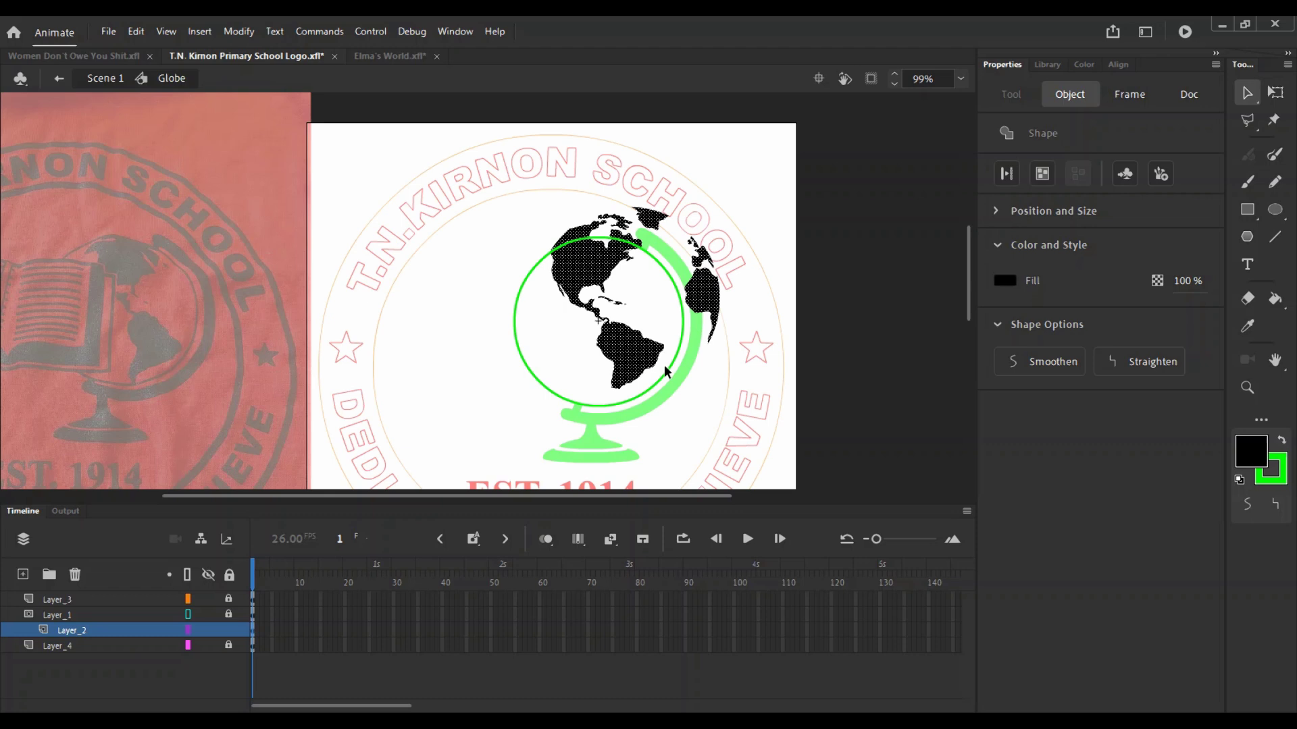
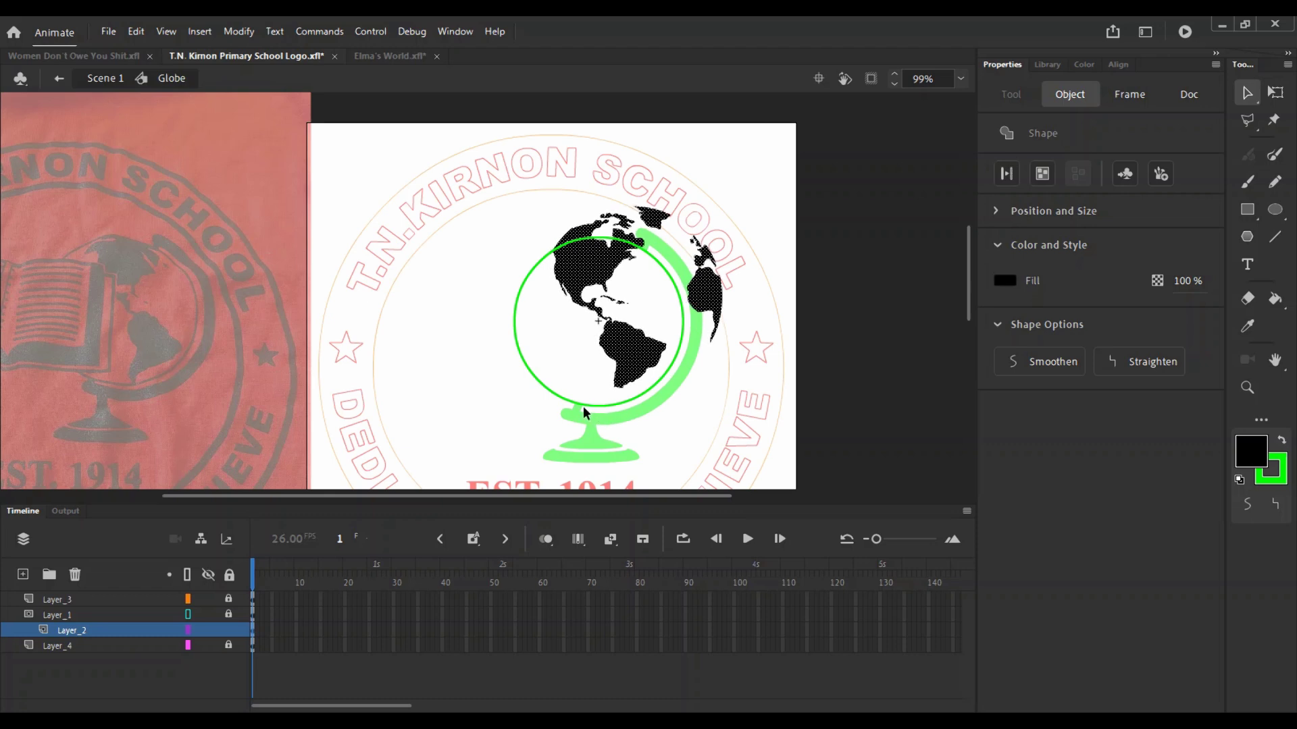
Step: Rotate the continents clockwise to match the globe's tilt in the reference photo
{"action": "key", "text": "q"}
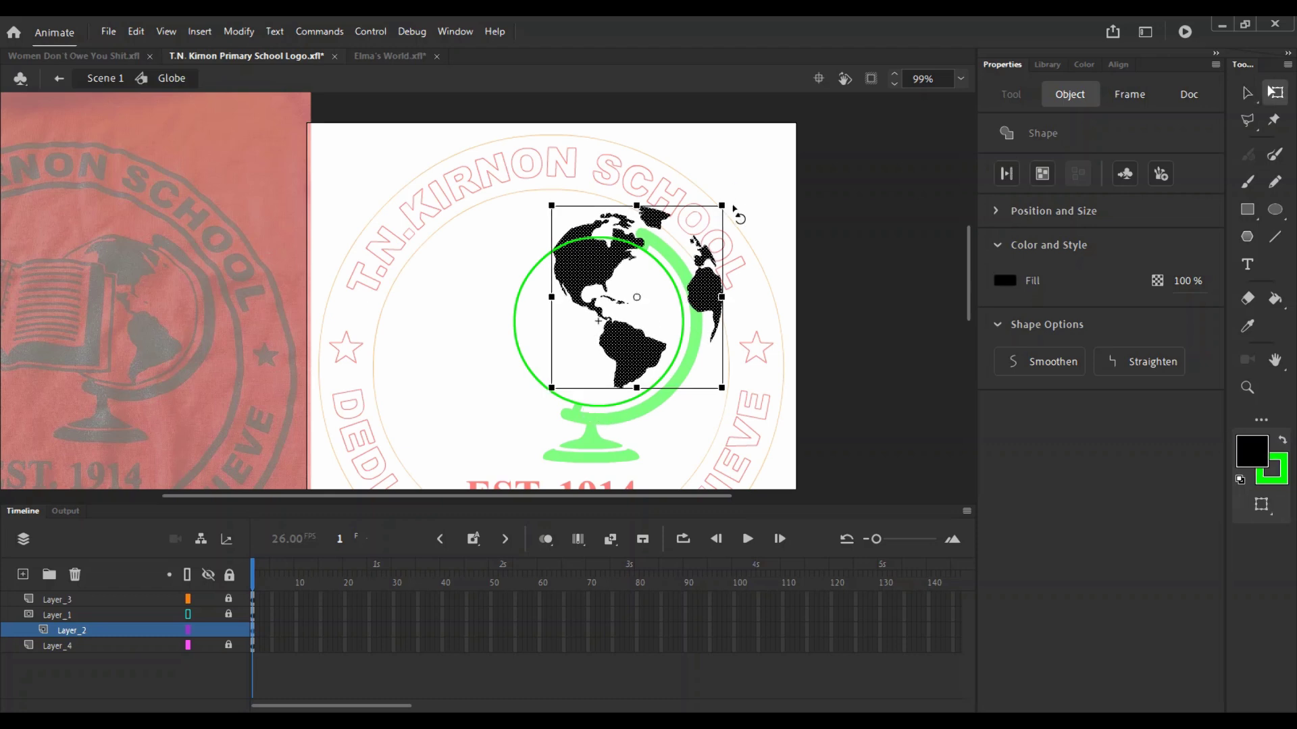
{"action": "left_click_drag", "start_coordinate": [736, 208], "coordinate": [741, 227]}
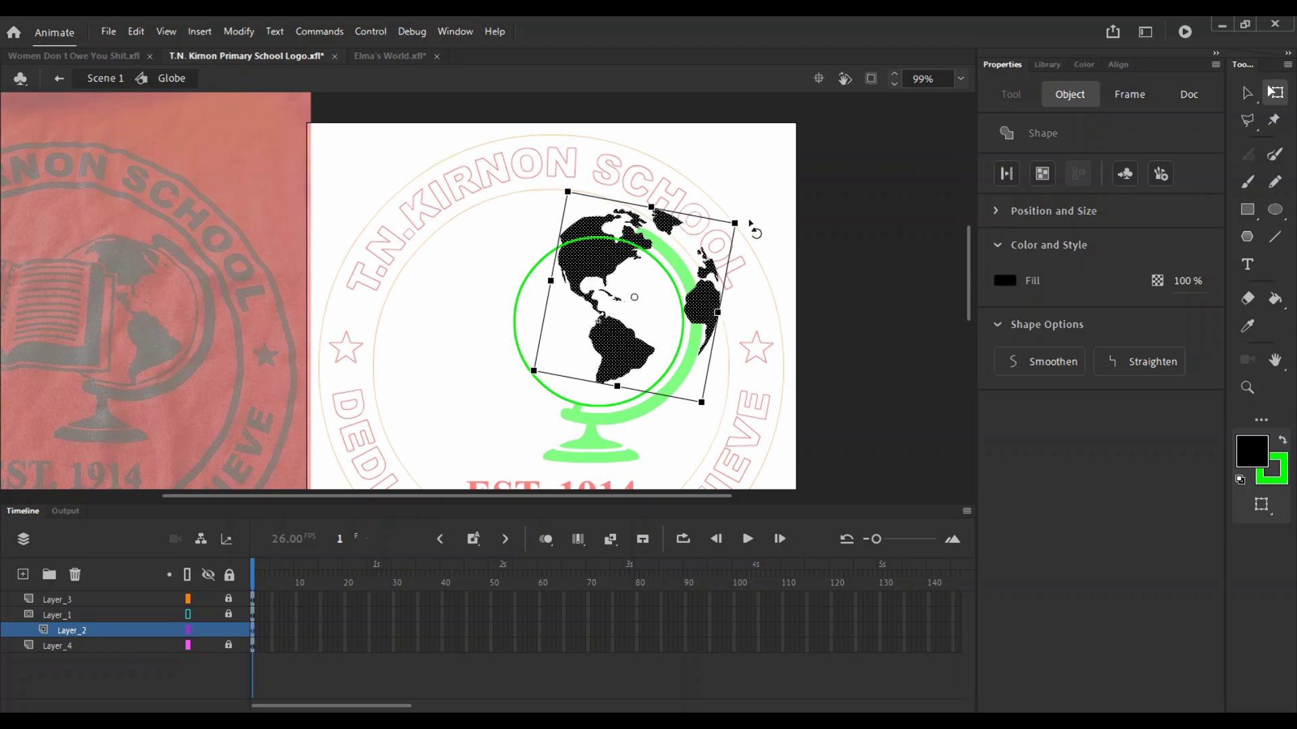
{"action": "left_click_drag", "start_coordinate": [752, 227], "coordinate": [753, 236]}
Step: Nudge the rotated continents down and to the right within the globe's circle
{"action": "key", "text": "Down"}
{"action": "key", "text": "Down"}
{"action": "key", "text": "Down"}
{"action": "key", "text": "Down"}
{"action": "key", "text": "Down"}
{"action": "key", "text": "Down"}
{"action": "key", "text": "Down"}
{"action": "key", "text": "Down"}
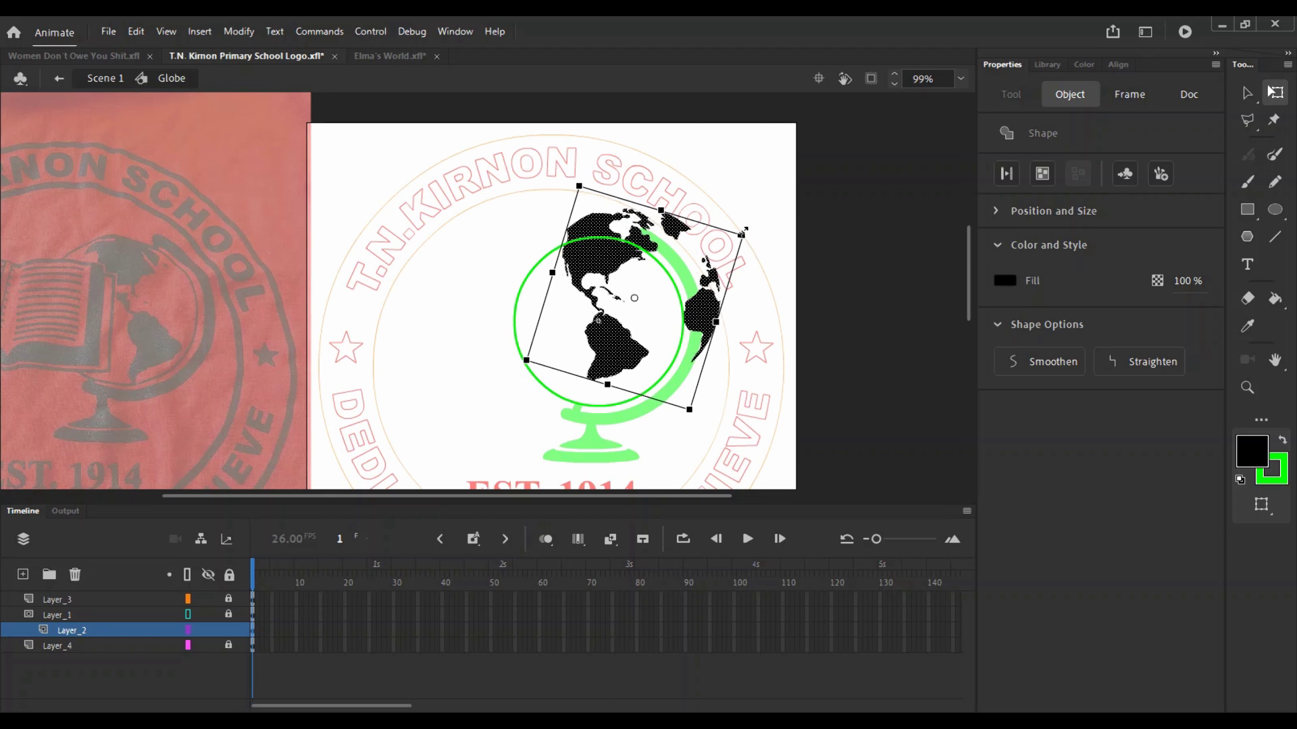
{"action": "key", "text": "Down"}
{"action": "key", "text": "Down"}
{"action": "key", "text": "Down"}
{"action": "key", "text": "Down"}
{"action": "key", "text": "Down"}
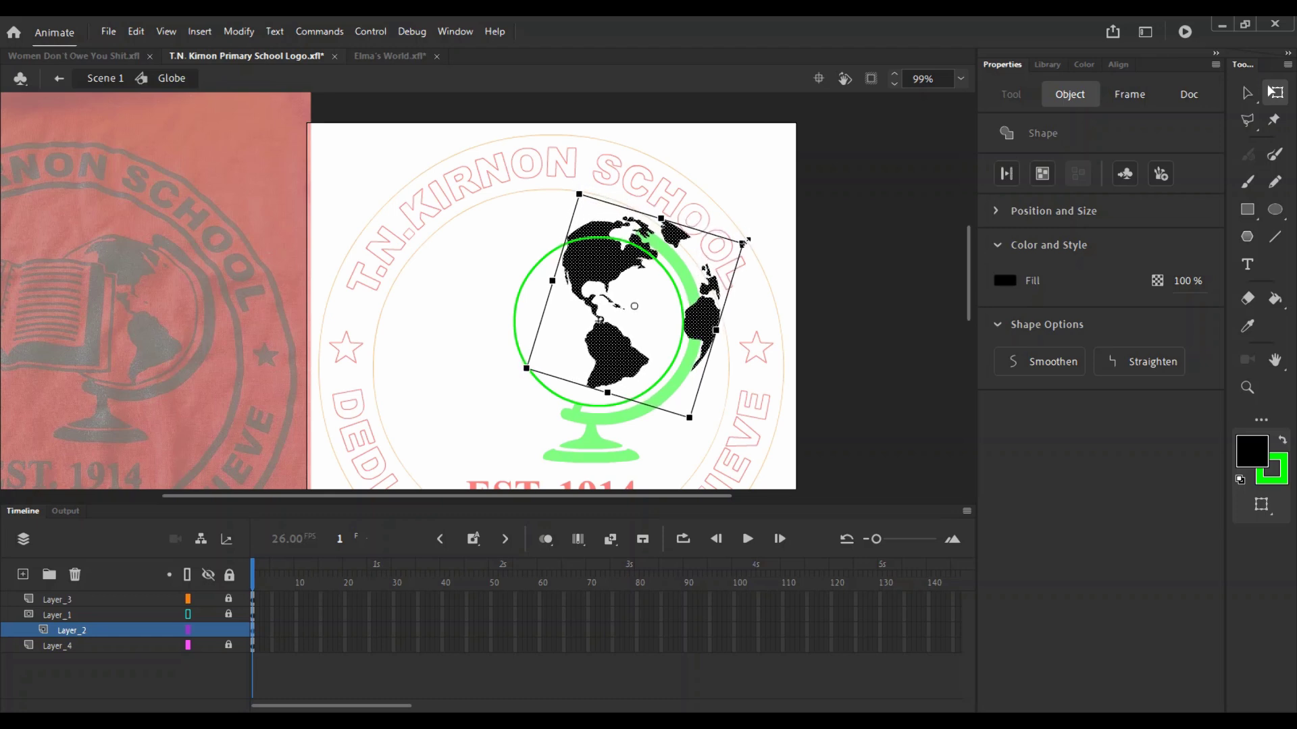
{"action": "key", "text": "Right"}
{"action": "key", "text": "Right"}
{"action": "key", "text": "Right"}
{"action": "key", "text": "Right"}
{"action": "key", "text": "Right"}
{"action": "key", "text": "Right"}
{"action": "key", "text": "Right"}
{"action": "key", "text": "Right"}
{"action": "key", "text": "Right"}
{"action": "key", "text": "Right"}
{"action": "key", "text": "Right"}
{"action": "key", "text": "Right"}
{"action": "key", "text": "Right"}
{"action": "key", "text": "Right"}
{"action": "key", "text": "Right"}
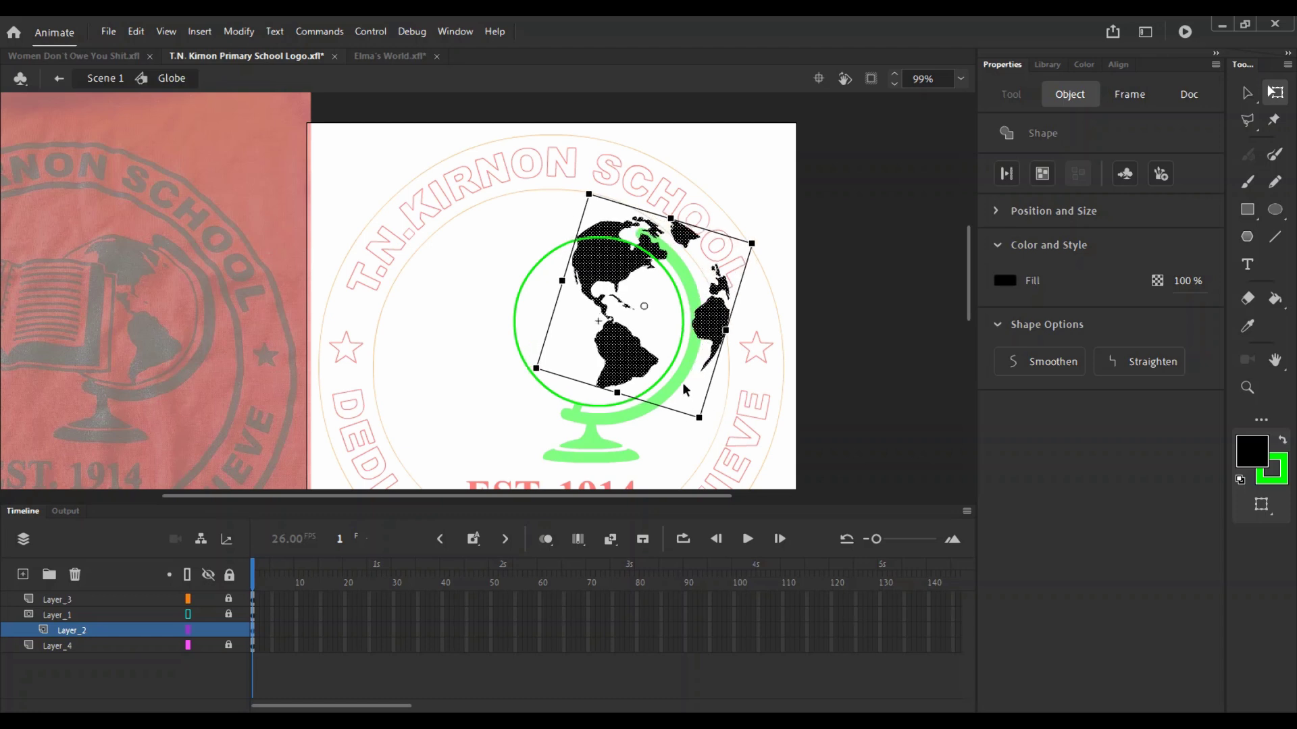
{"action": "key", "text": "Right"}
{"action": "key", "text": "Right"}
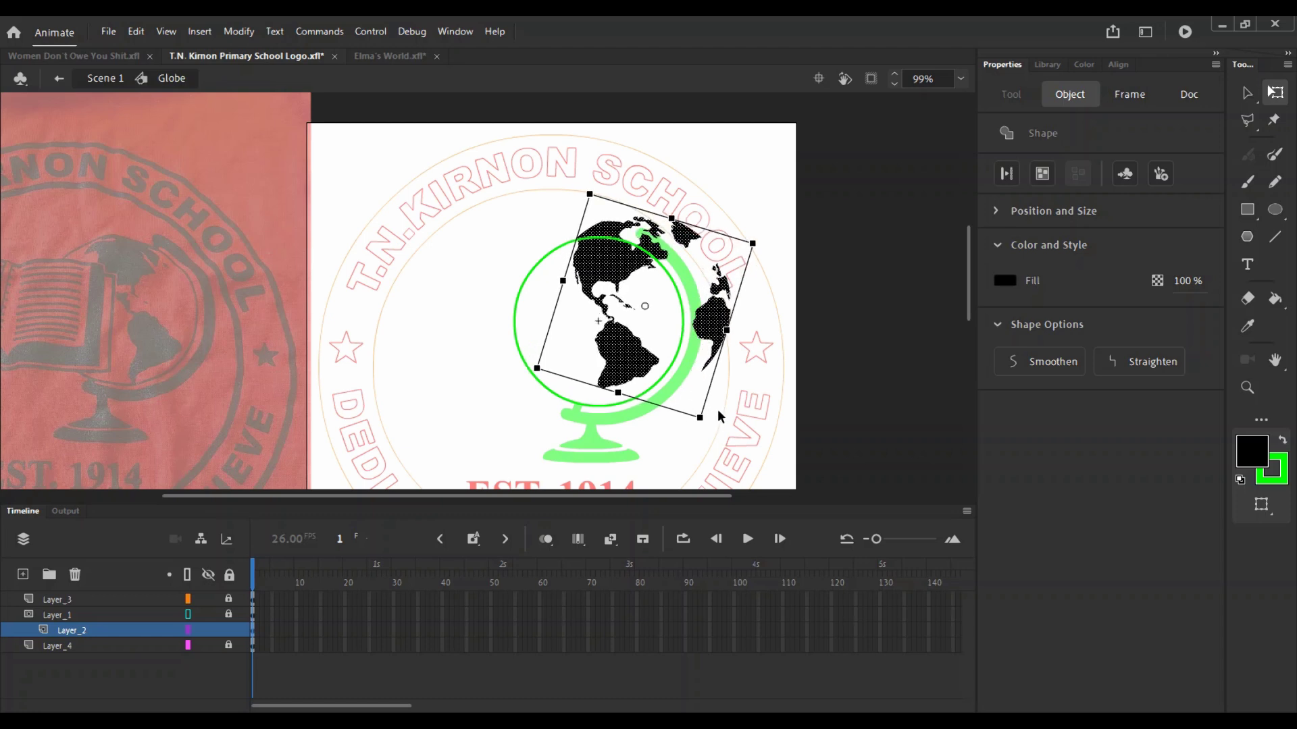
Step: Rotate the continents slightly counterclockwise and nudge them up and left to settle South America inside the circle
{"action": "left_click_drag", "start_coordinate": [717, 433], "coordinate": [732, 422]}
{"action": "key", "text": "Up"}
{"action": "key", "text": "Up"}
{"action": "key", "text": "Left"}
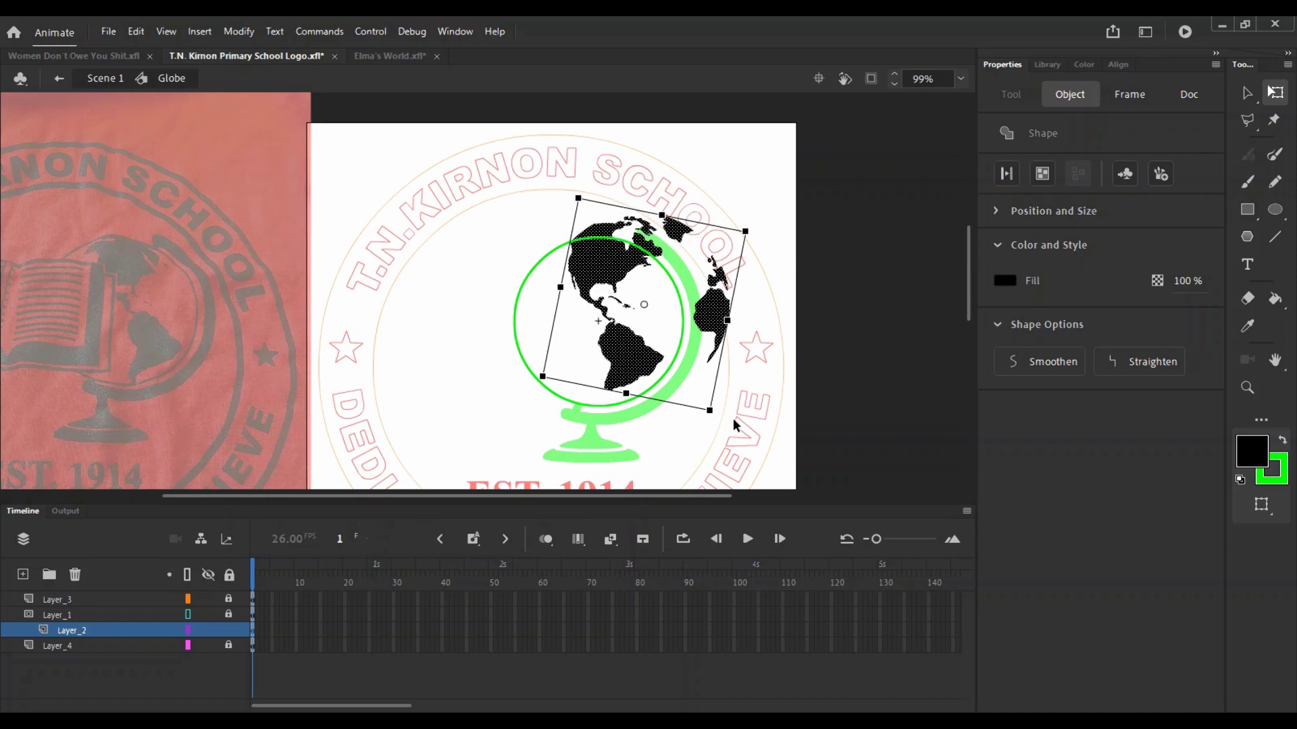
Step: Reshape the left edge of South America's southern tip where it meets the globe's outline
{"action": "left_click", "coordinate": [666, 424]}
{"action": "key", "text": "z"}
{"action": "left_click", "coordinate": [623, 378]}
{"action": "left_click_drag", "start_coordinate": [590, 388], "coordinate": [902, 350]}
{"action": "left_click", "coordinate": [763, 305]}
{"action": "key", "text": "v"}
{"action": "key", "text": "z"}
{"action": "left_click_drag", "start_coordinate": [478, 296], "coordinate": [561, 360]}
{"action": "key", "text": "v"}
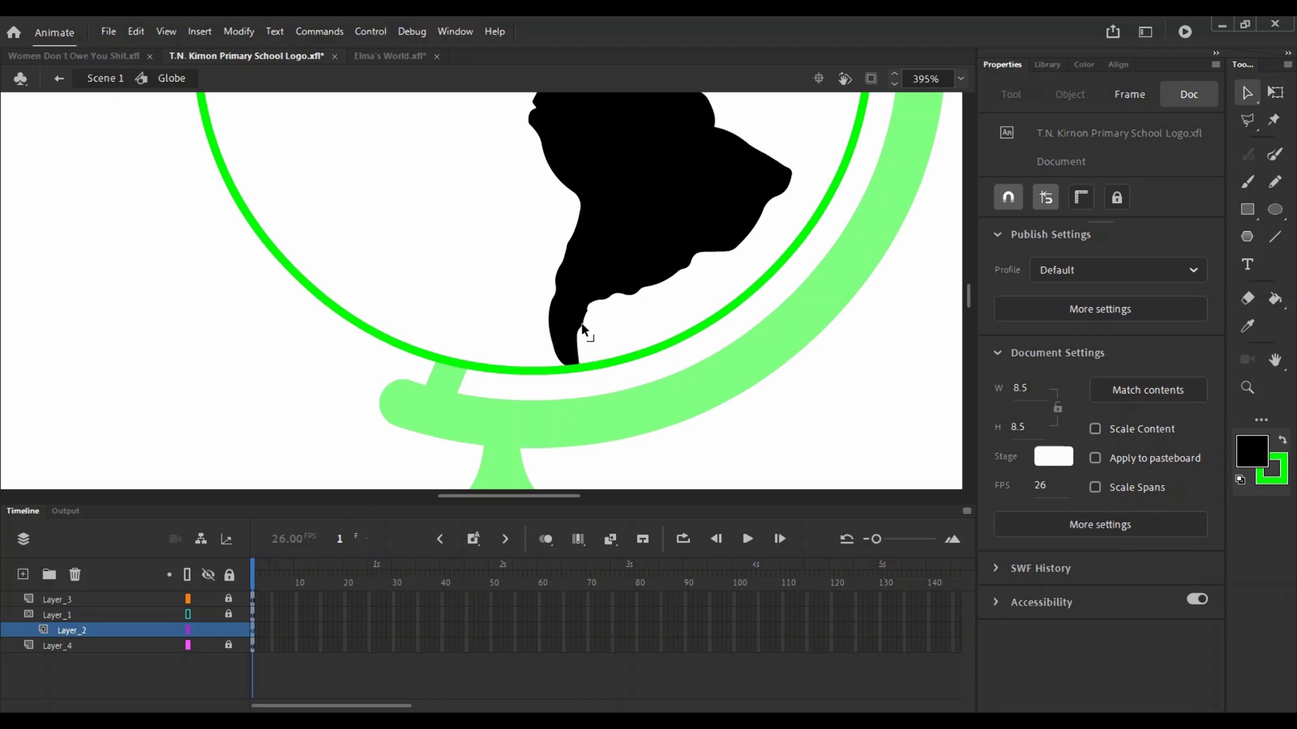
{"action": "key", "text": "z"}
{"action": "left_click", "coordinate": [555, 368], "text": "alt"}
{"action": "left_click_drag", "start_coordinate": [655, 312], "coordinate": [351, 325]}
{"action": "left_click", "coordinate": [676, 354]}
{"action": "left_click", "coordinate": [676, 353]}
{"action": "key", "text": "v"}
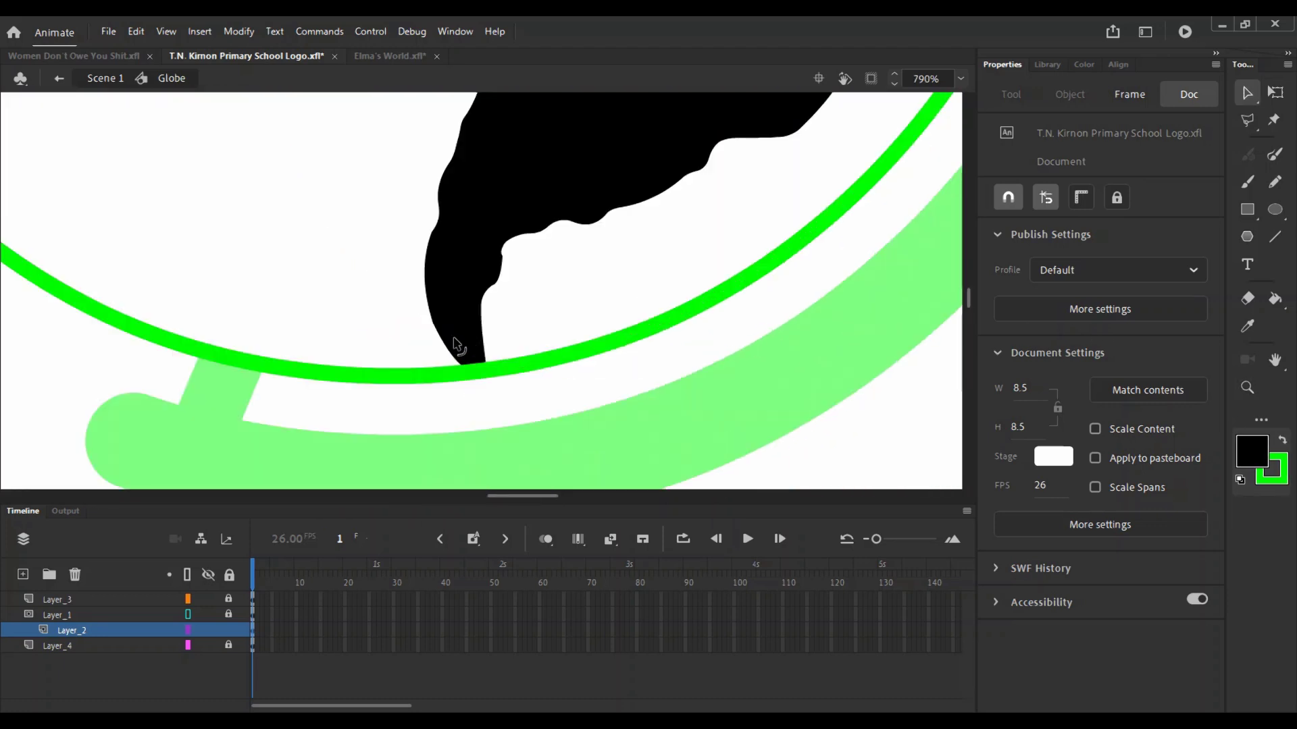
{"action": "left_click_drag", "start_coordinate": [437, 350], "coordinate": [443, 351]}
{"action": "key", "text": "z"}
{"action": "left_click", "coordinate": [483, 304], "text": "alt"}
{"action": "left_click", "coordinate": [484, 304], "text": "alt"}
{"action": "left_click", "coordinate": [493, 327], "text": "alt"}
{"action": "key", "text": "v"}
{"action": "left_click_drag", "start_coordinate": [594, 330], "coordinate": [630, 368]}
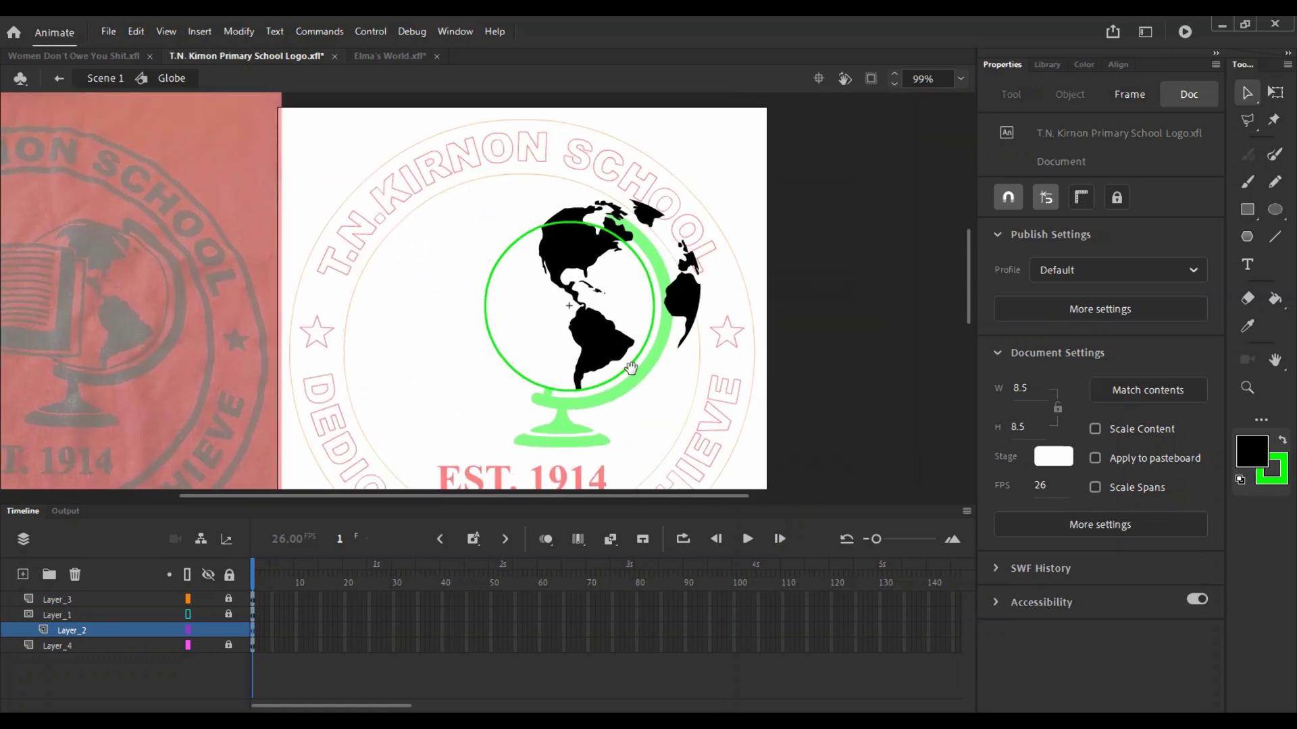
Step: Lock Layer_2 to apply the circular mask to the continents, return to Scene 1, and save the file
{"action": "left_click", "coordinate": [228, 629]}
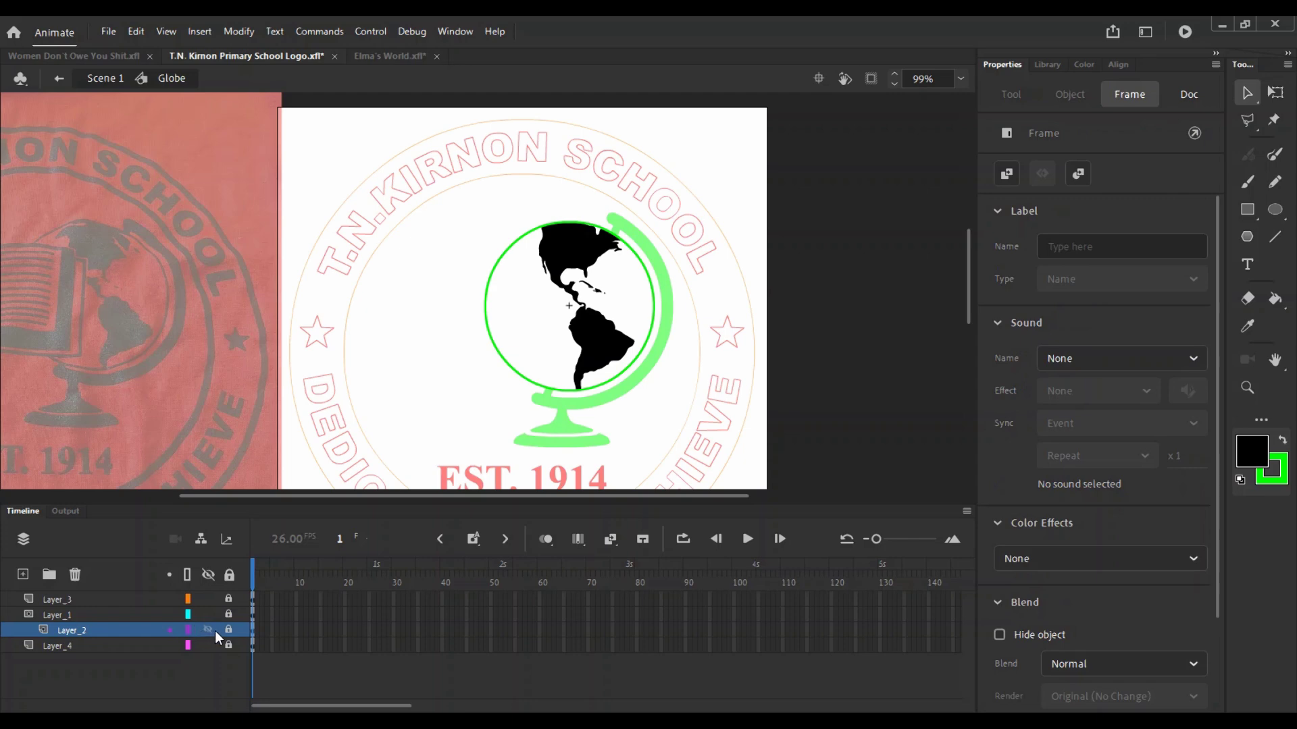
{"action": "left_click", "coordinate": [119, 85]}
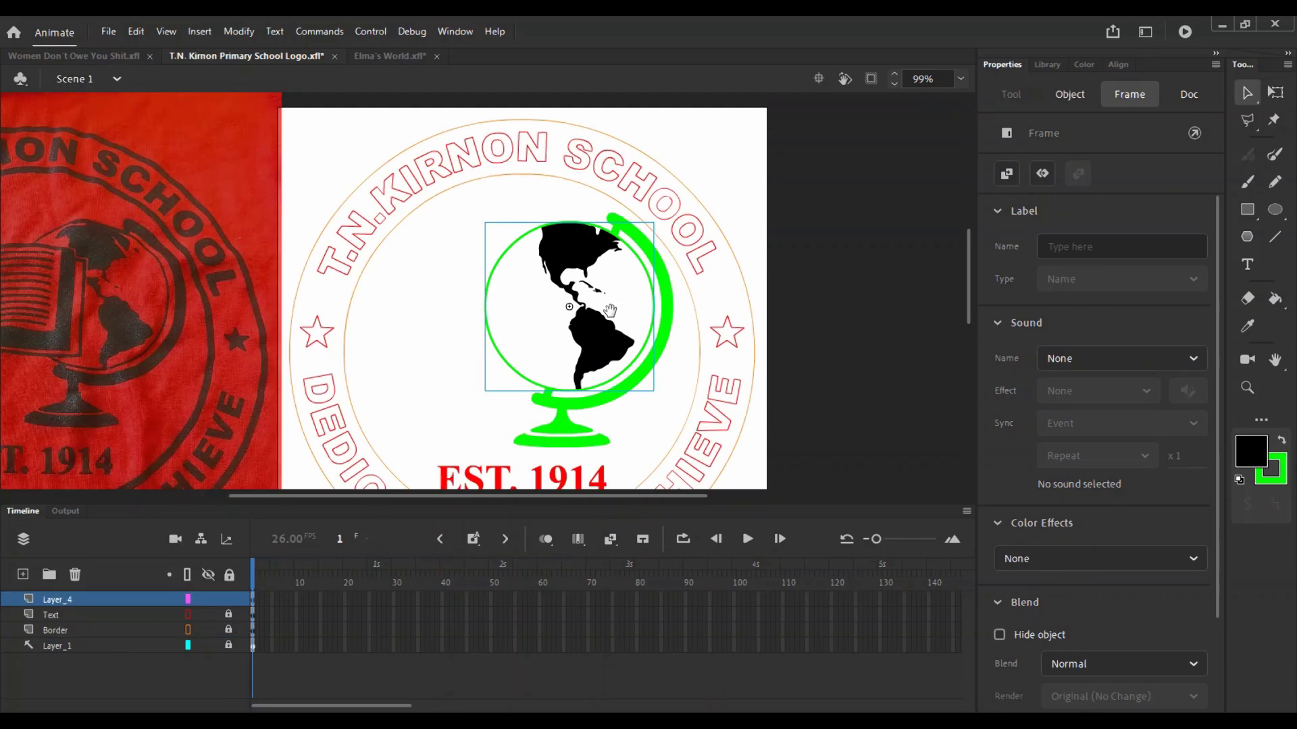
{"action": "left_click", "coordinate": [578, 376]}
{"action": "key", "text": "ctrl+s"}
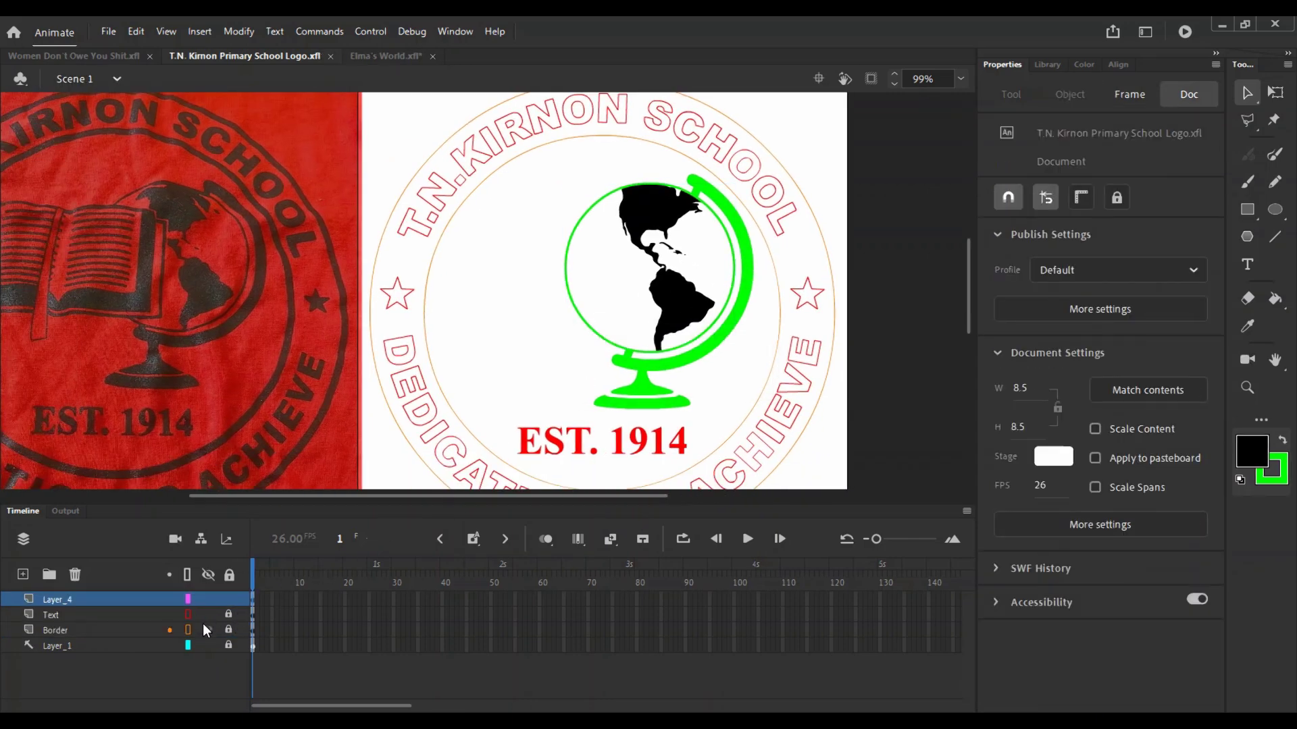
Step: Display the Text and Border layers as filled artwork instead of outlines and clip the content outside the stage
{"action": "left_click", "coordinate": [188, 615]}
{"action": "left_click", "coordinate": [187, 630]}
{"action": "key", "text": "z"}
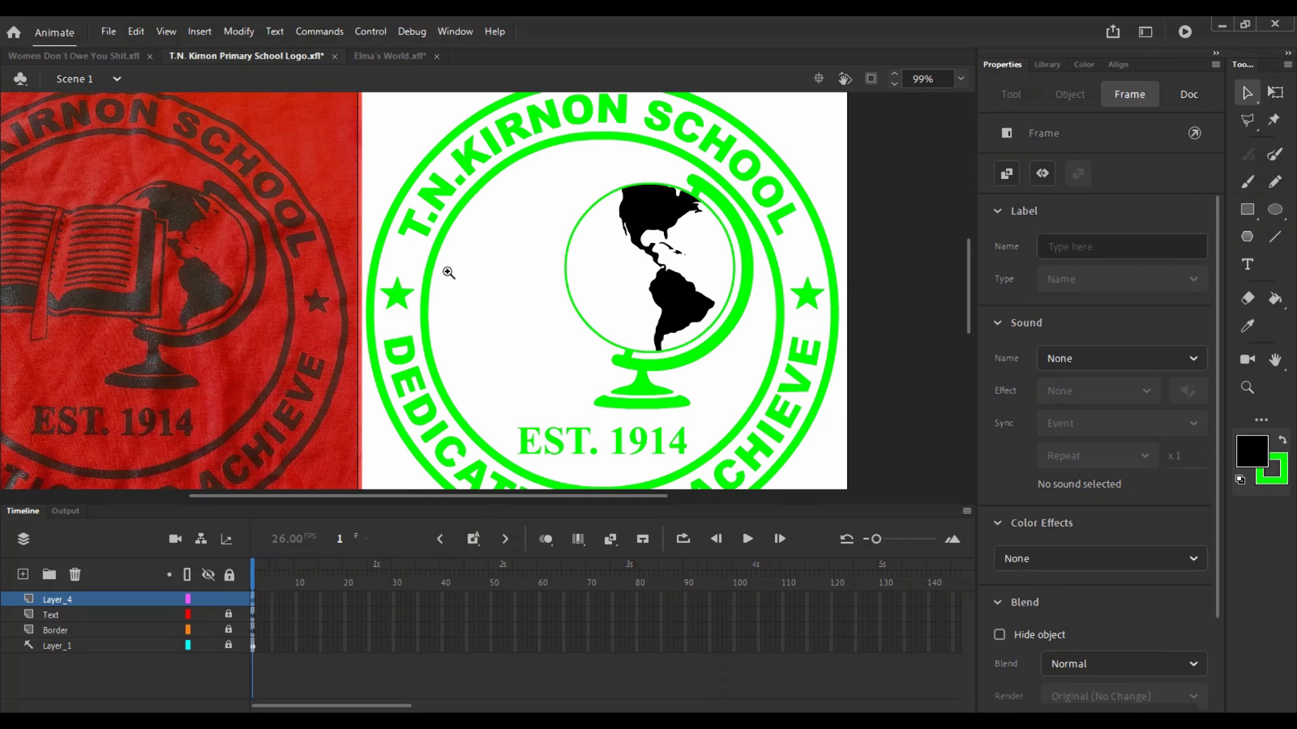
{"action": "left_click", "coordinate": [448, 272], "text": "alt"}
{"action": "left_click", "coordinate": [518, 342]}
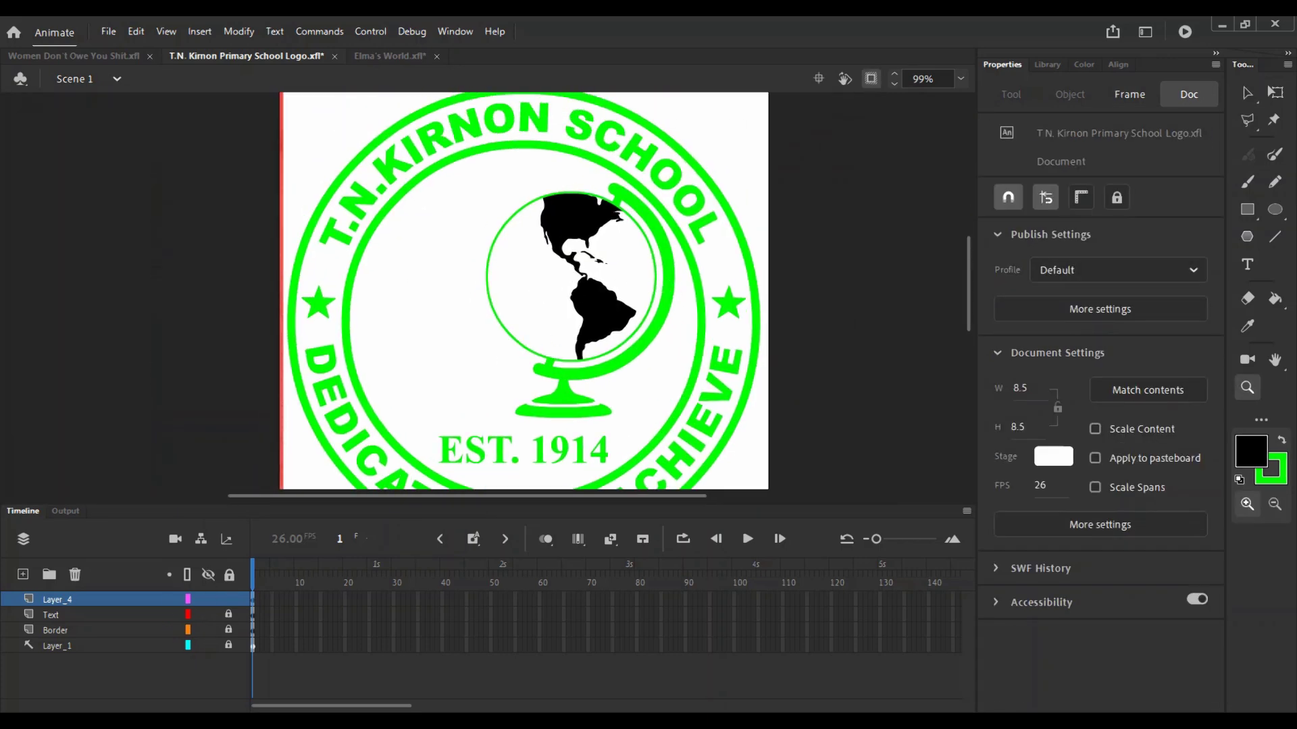
Step: Turn off snapping to objects and enlarge the Globe symbol to a width and height of 3
{"action": "left_click", "coordinate": [538, 357], "text": "ctrl"}
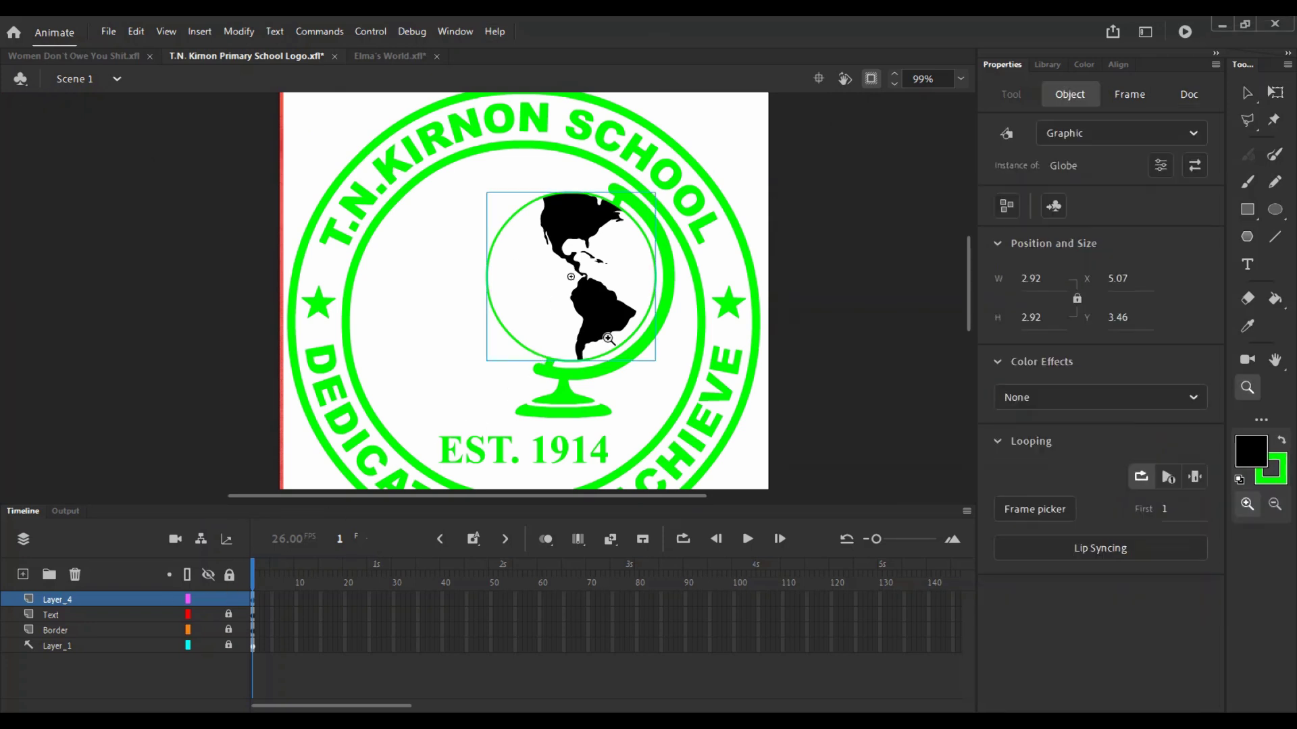
{"action": "key", "text": "q"}
{"action": "left_click_drag", "start_coordinate": [662, 365], "coordinate": [672, 376]}
{"action": "key", "text": "ctrl+z"}
{"action": "key", "text": "z"}
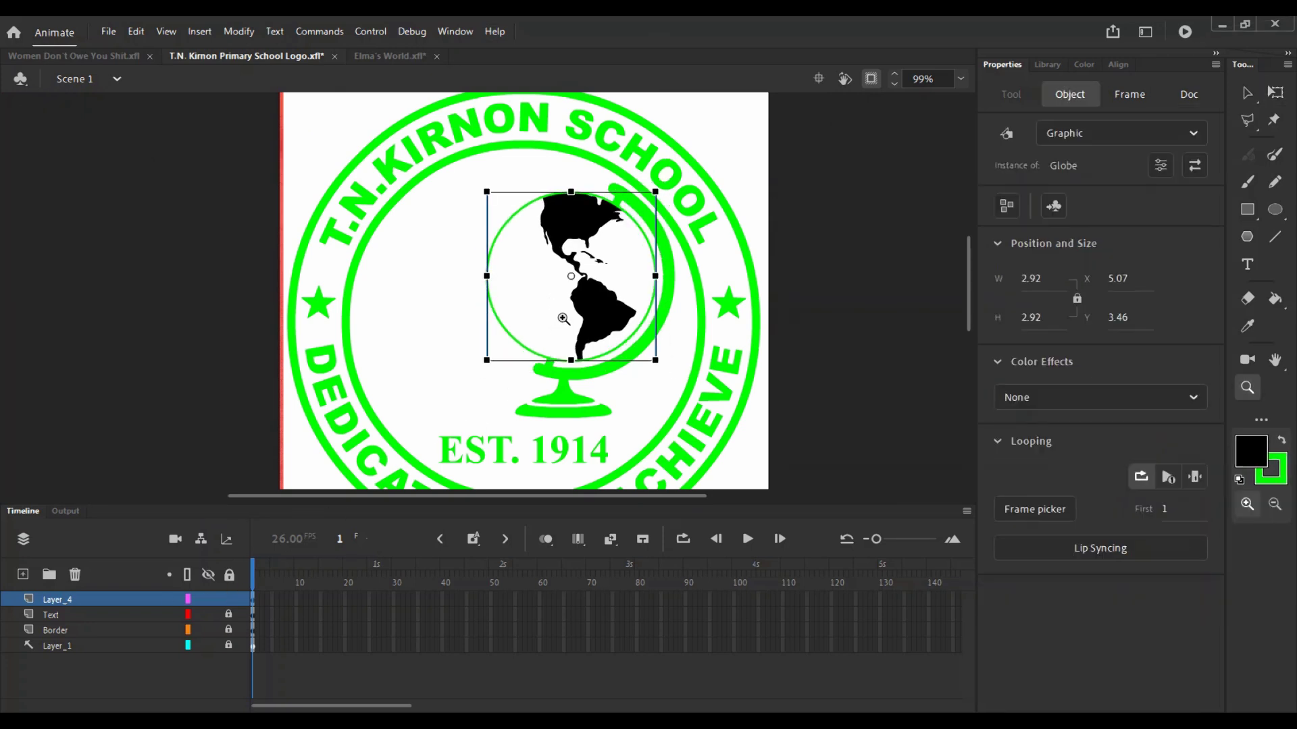
{"action": "left_click", "coordinate": [560, 316]}
{"action": "key", "text": "q"}
{"action": "left_click", "coordinate": [1188, 94]}
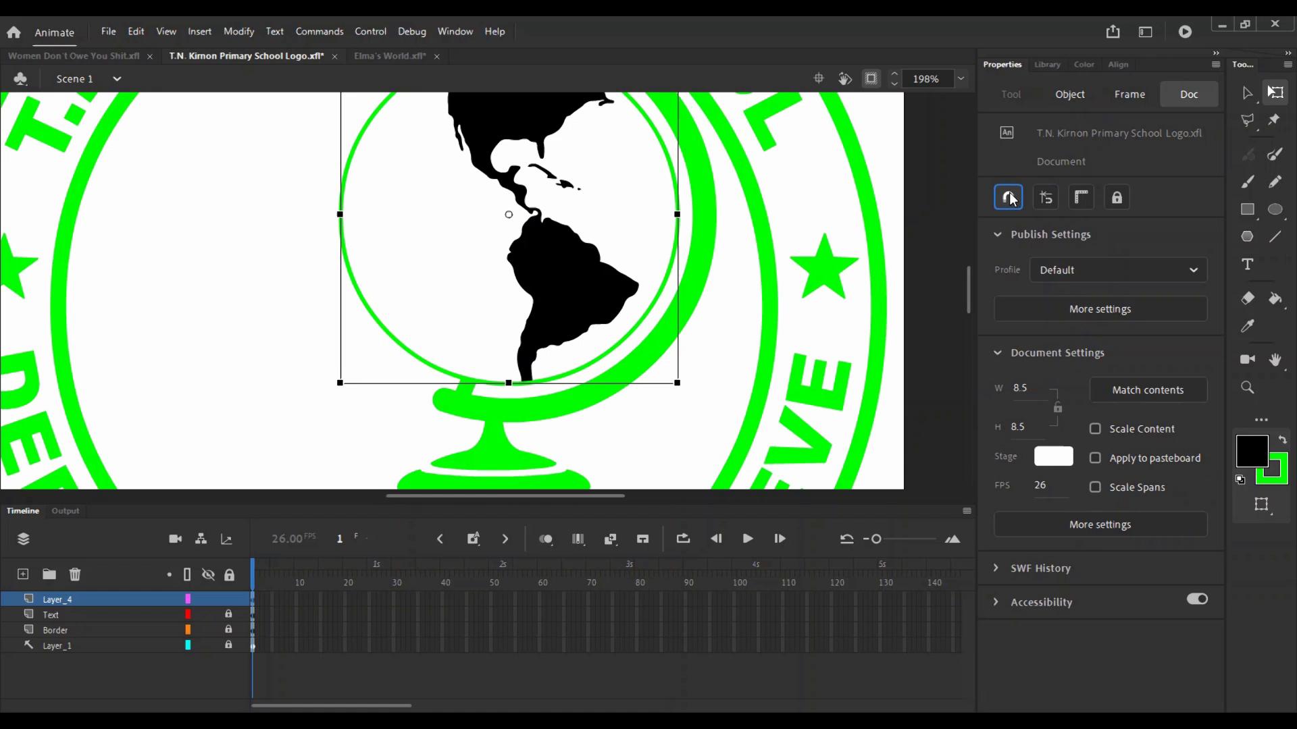
{"action": "left_click_drag", "start_coordinate": [677, 383], "coordinate": [684, 391]}
{"action": "left_click_drag", "start_coordinate": [665, 309], "coordinate": [700, 393]}
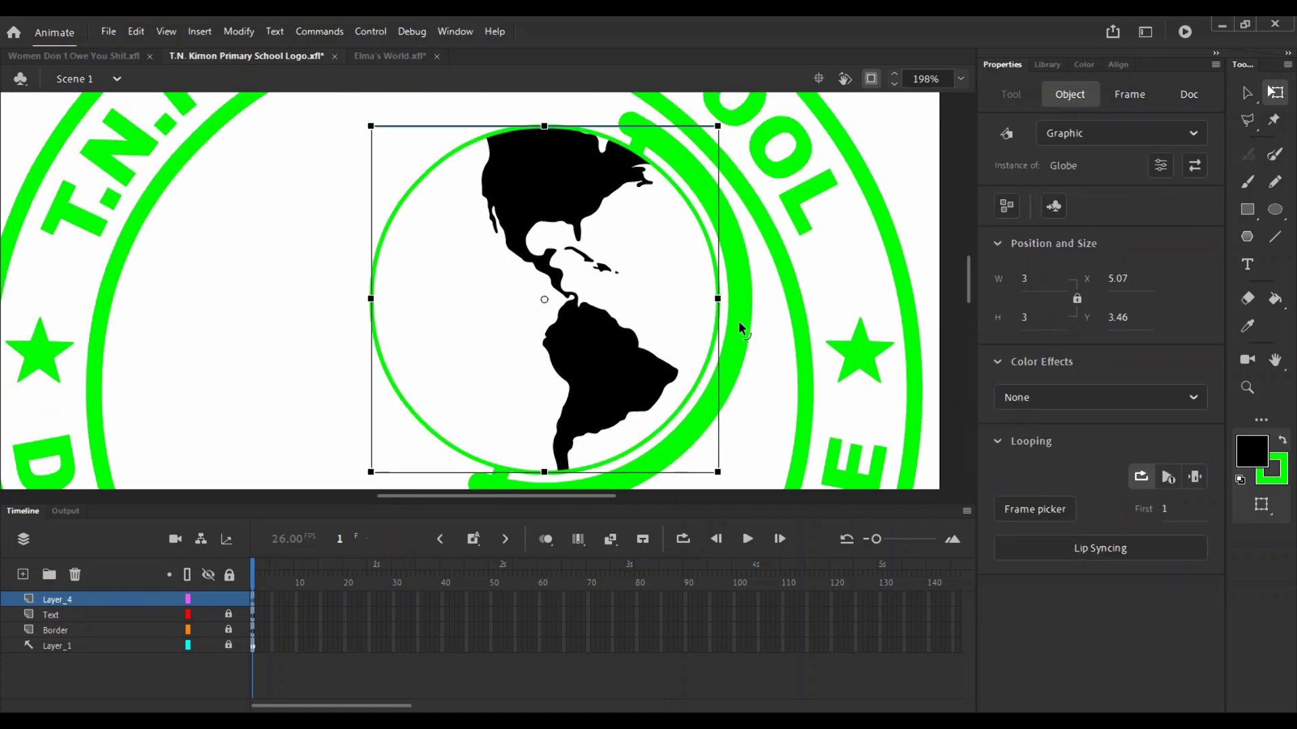
Step: Compare the emblem with the reference photo by toggling stage clipping, and hide the photo's Layer_1
{"action": "left_click", "coordinate": [207, 646]}
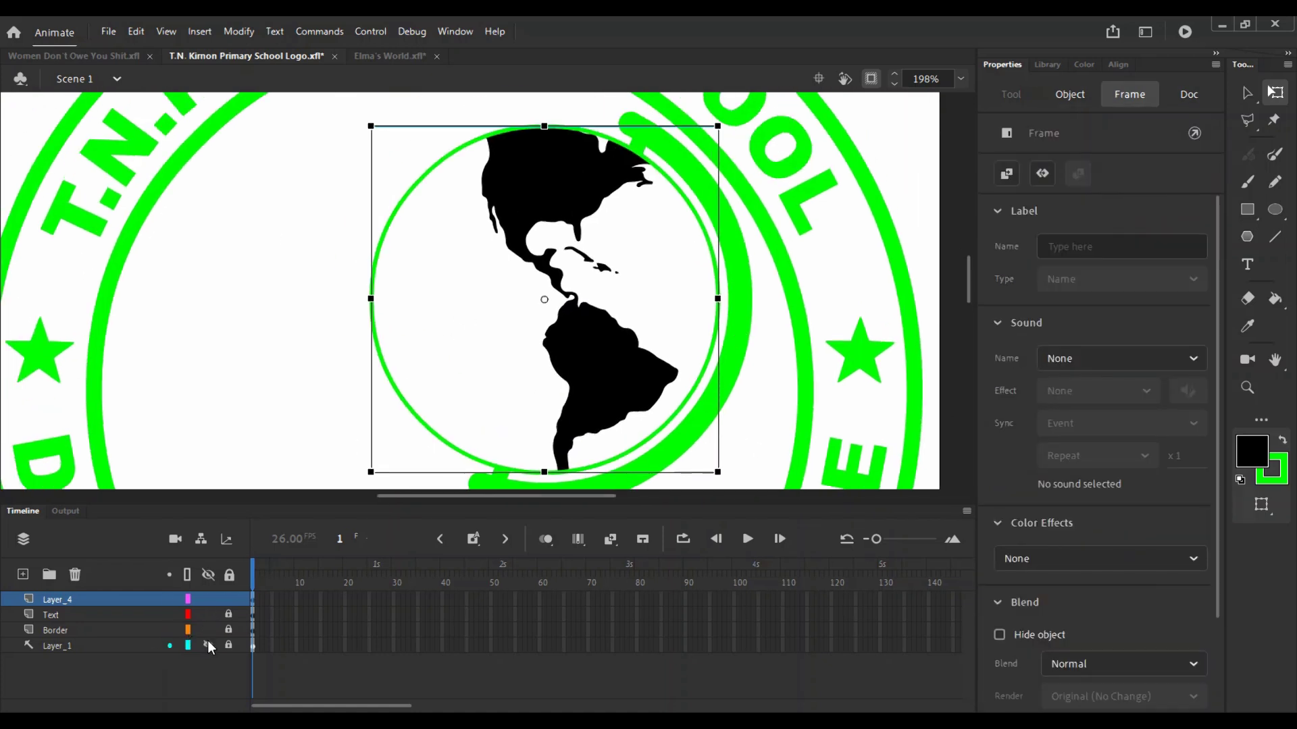
{"action": "key", "text": "z"}
{"action": "left_click", "coordinate": [646, 288], "text": "alt"}
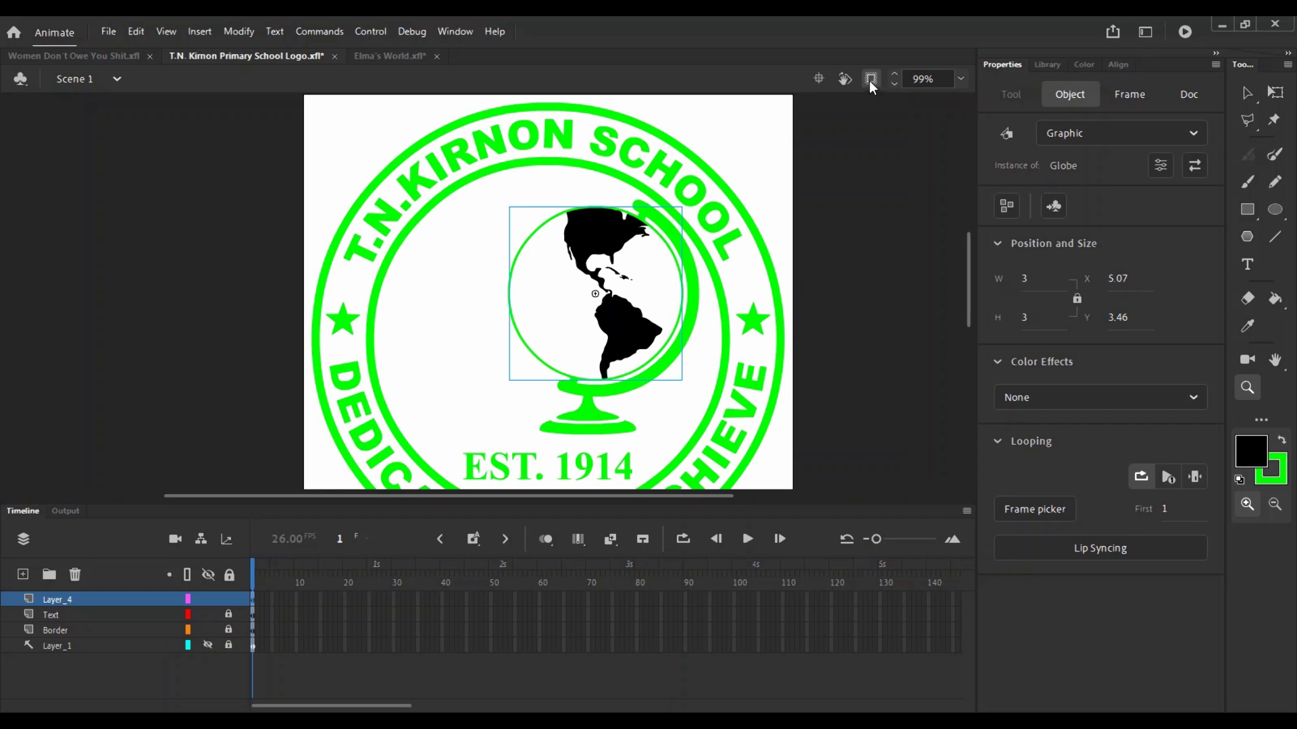
{"action": "left_click", "coordinate": [208, 646]}
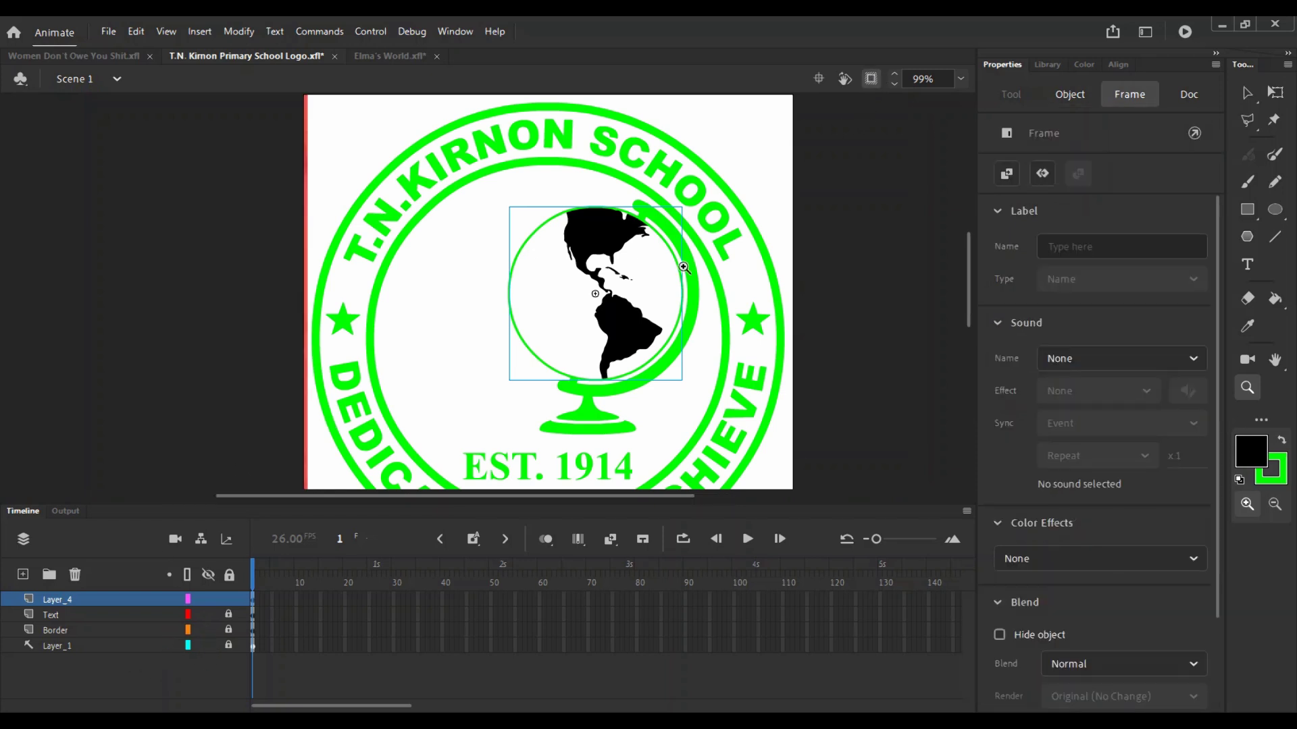
{"action": "left_click", "coordinate": [871, 79]}
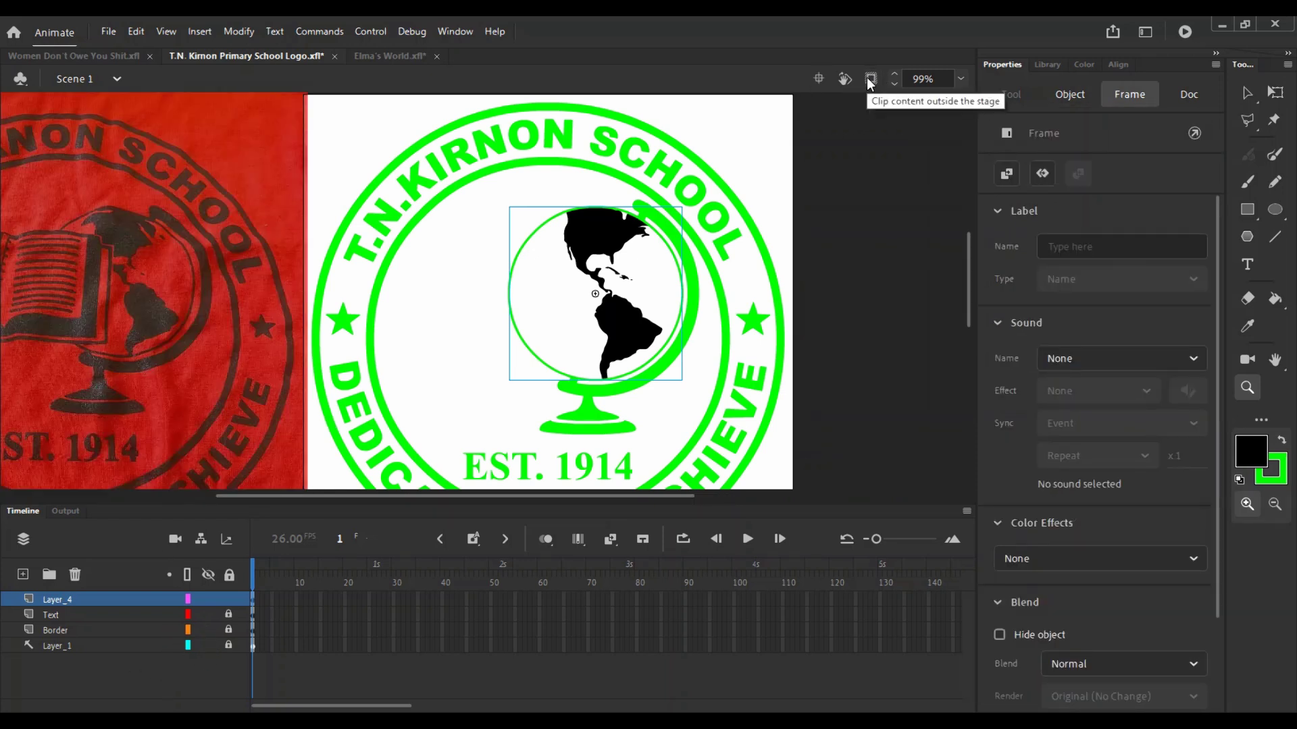
{"action": "left_click", "coordinate": [871, 79]}
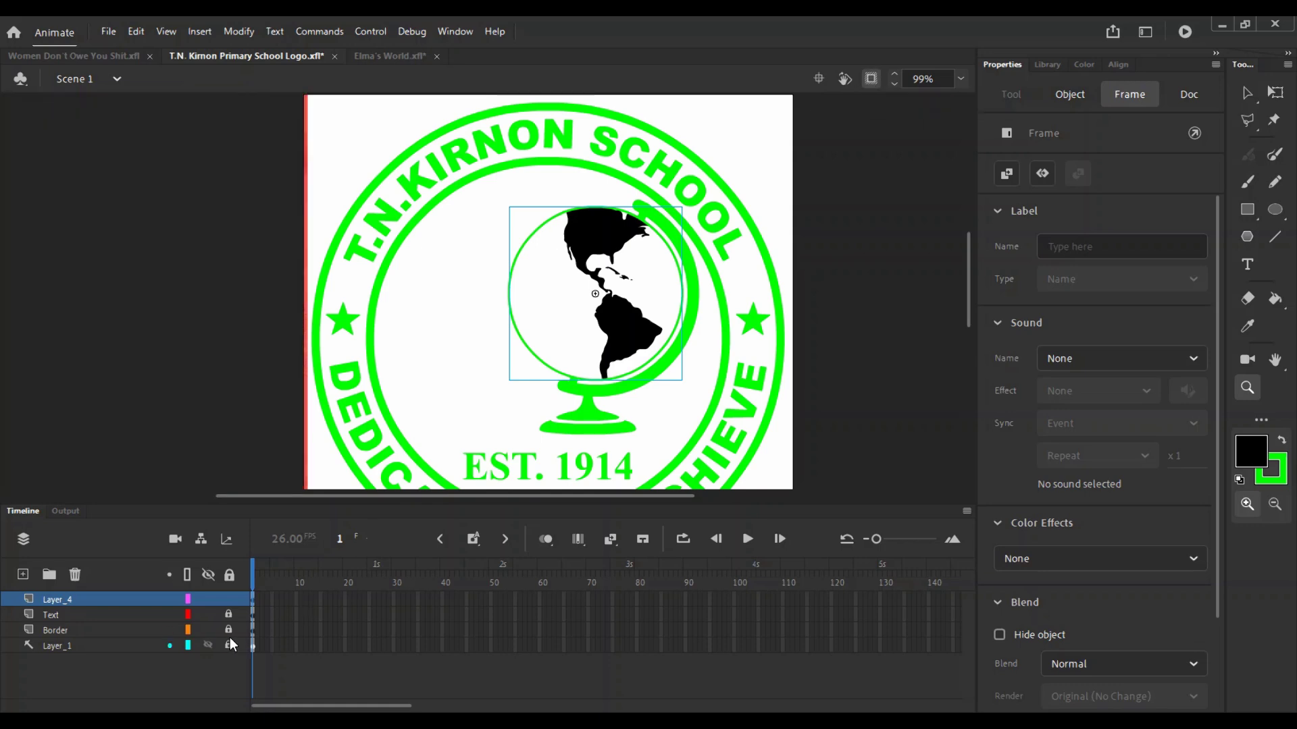
{"action": "left_click", "coordinate": [208, 647]}
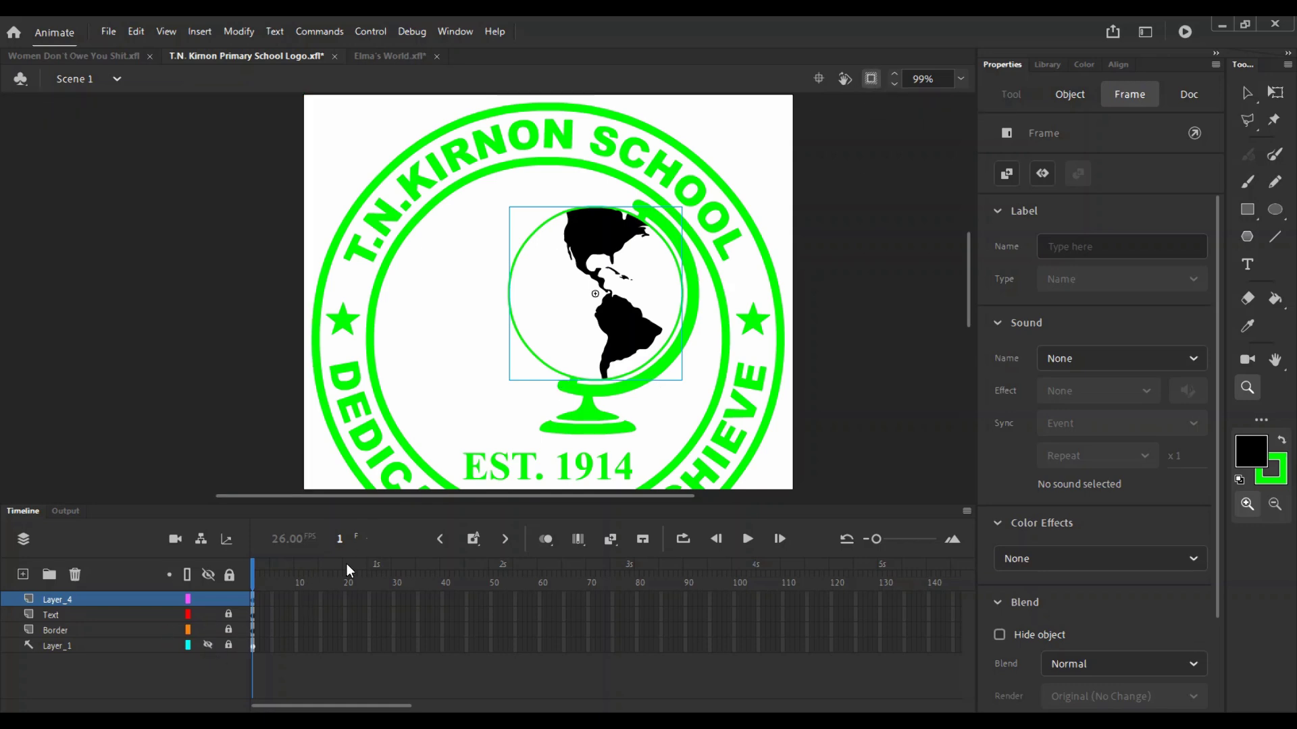